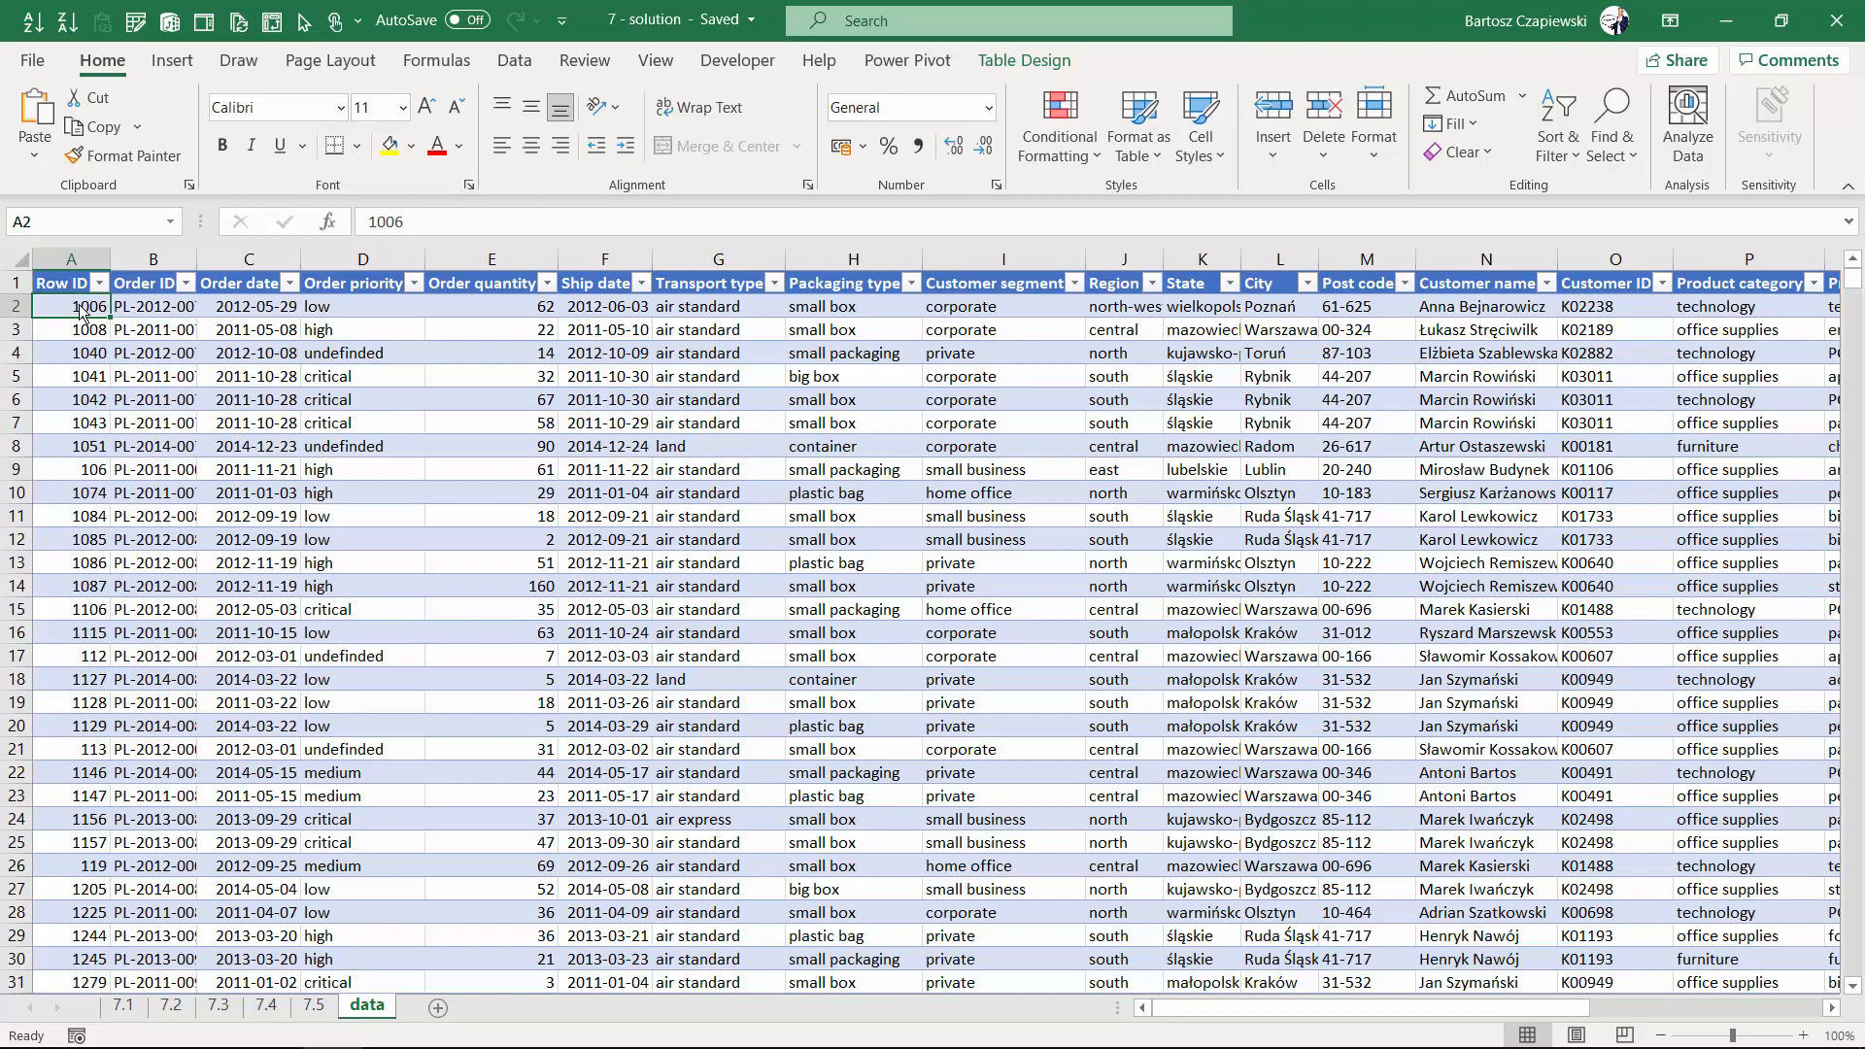
# - Create a PivotTable from the data table on a new worksheet
pyautogui.click(286, 352)
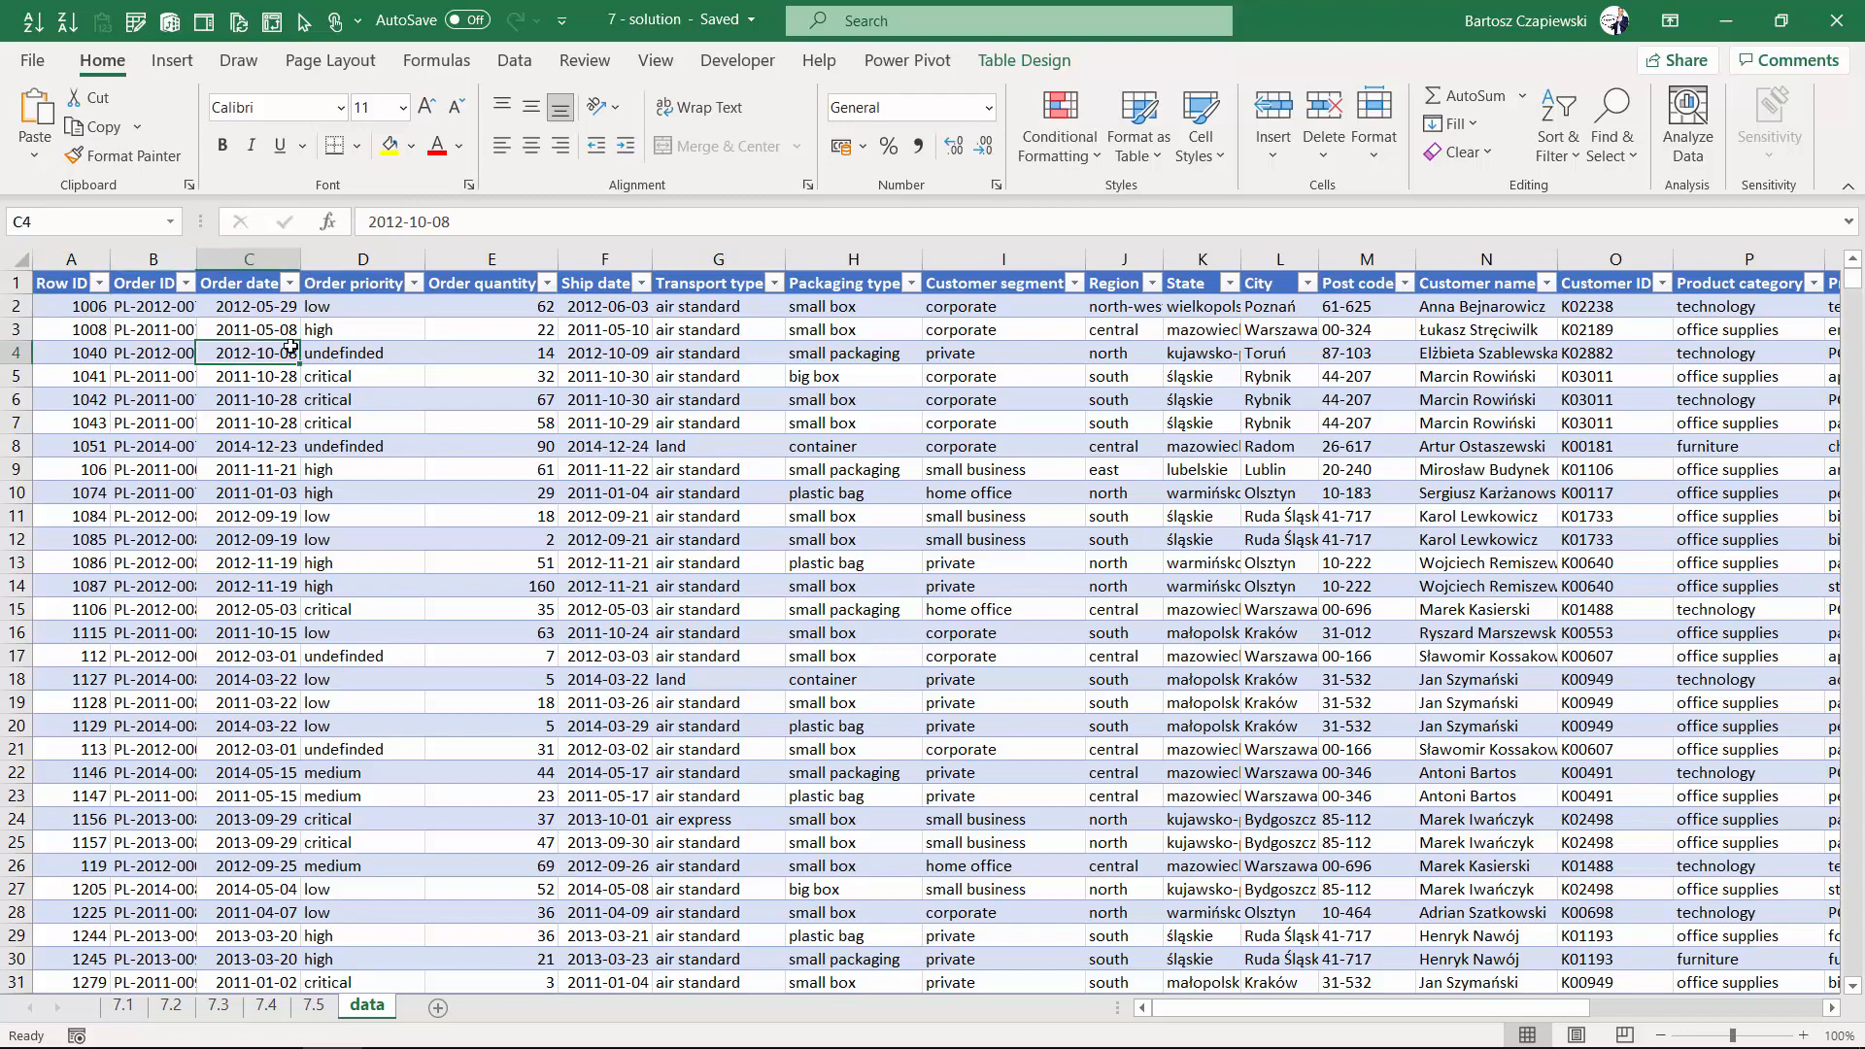
pyautogui.click(173, 61)
pyautogui.click(44, 117)
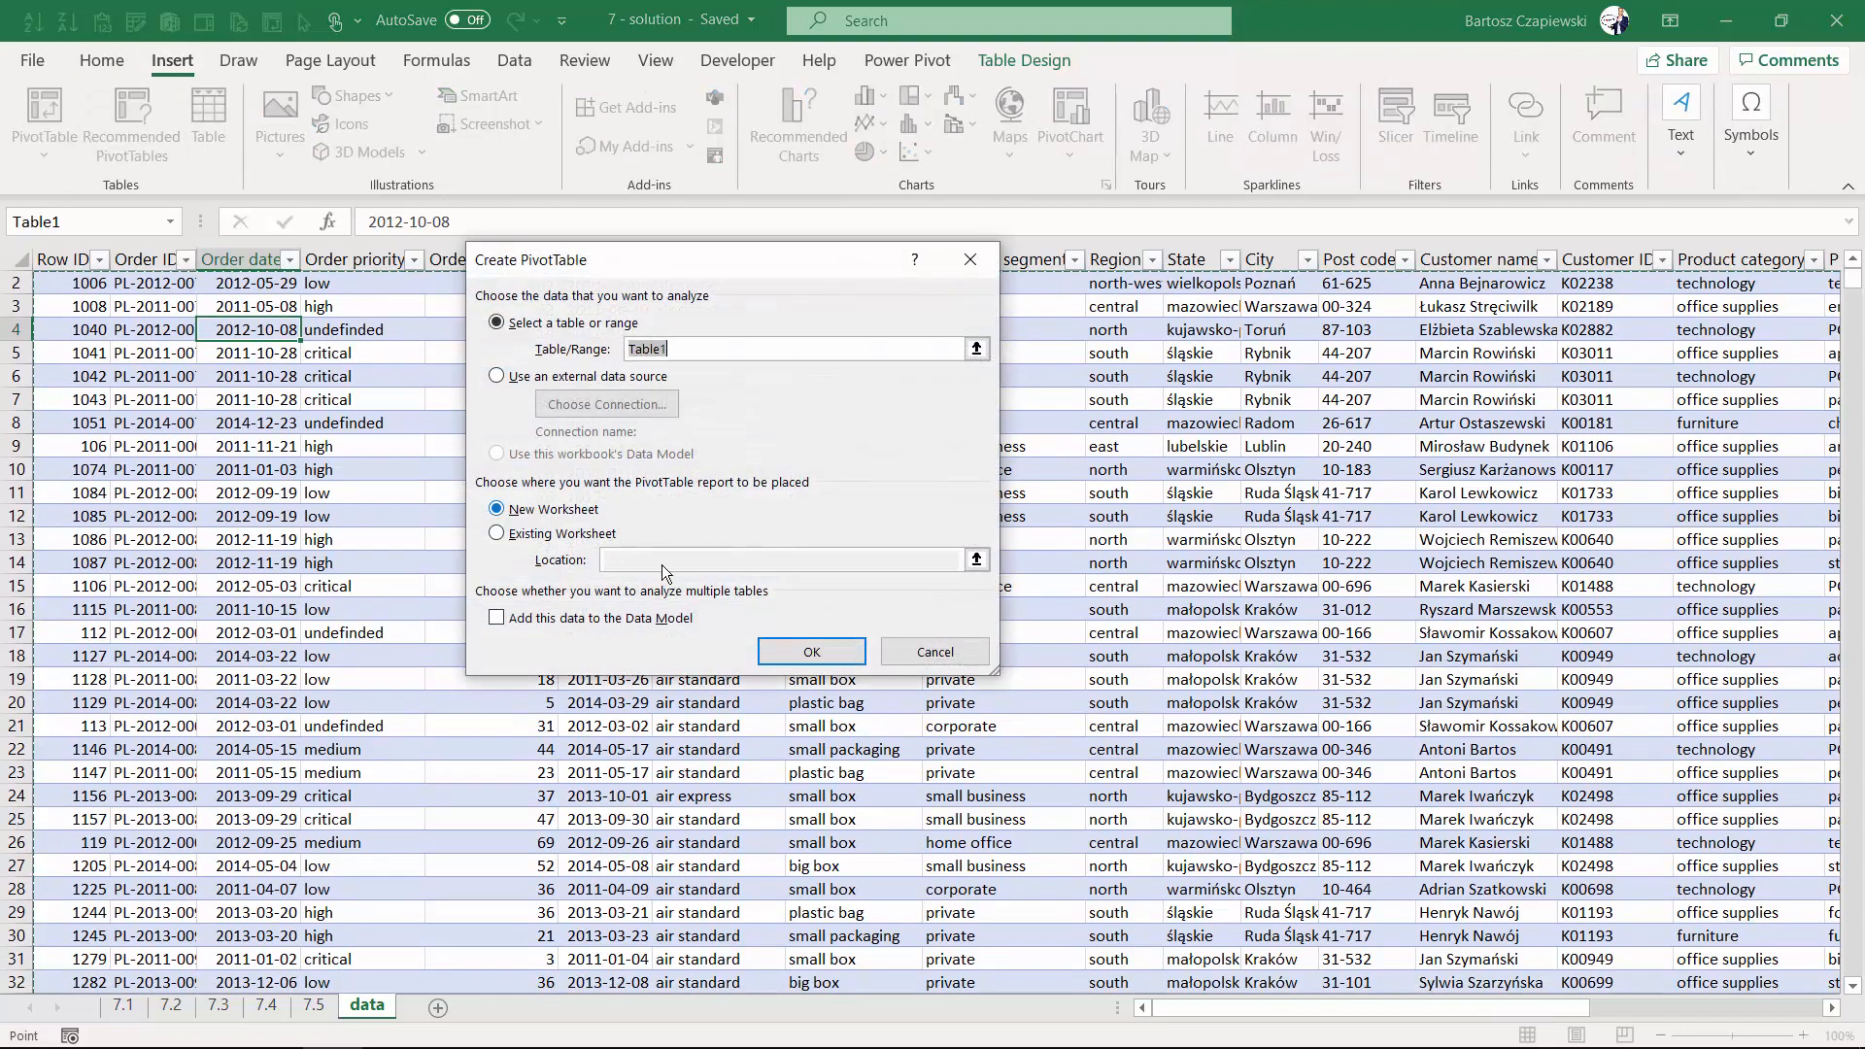
pyautogui.click(809, 653)
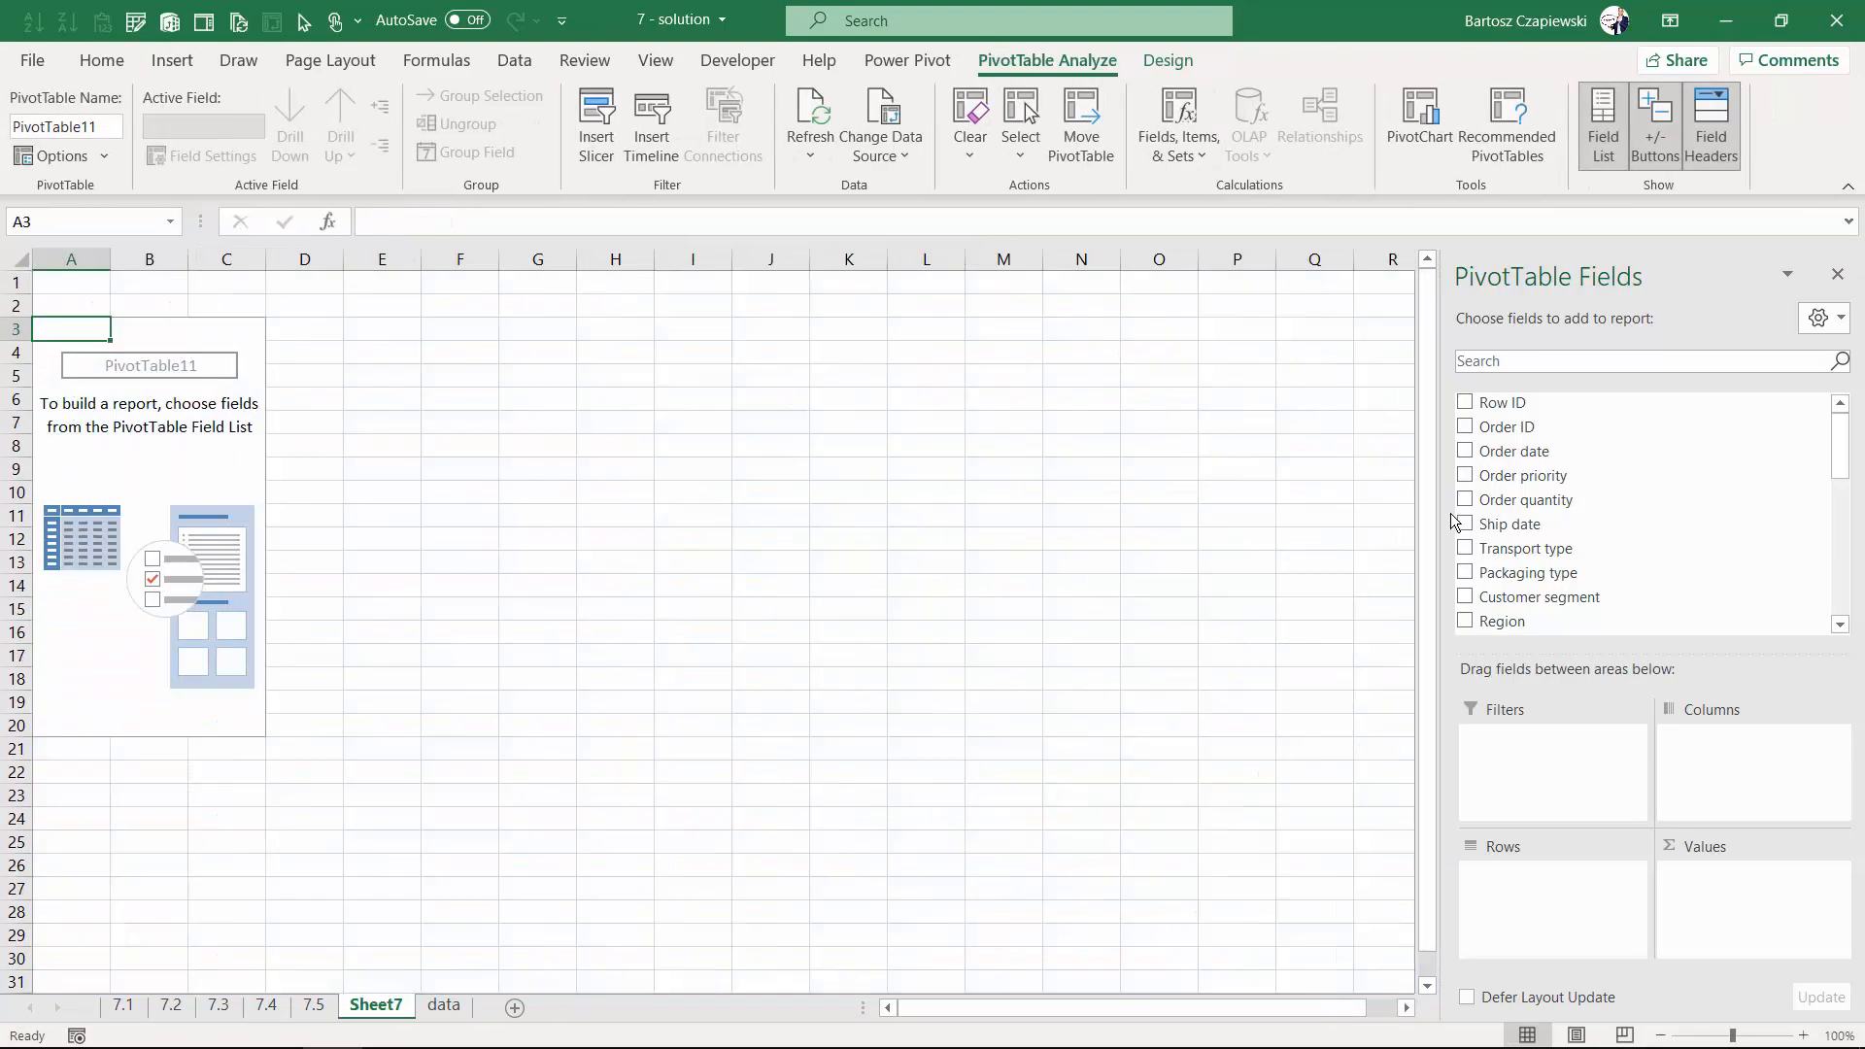
# - Put Order date grouped by Years into the rows and add Sales to the values
pyautogui.moveTo(1513, 451); pyautogui.dragTo(1253, 895)
pyautogui.moveTo(1502, 904); pyautogui.dragTo(1418, 913)
pyautogui.scroll(-4, 1467, 549)
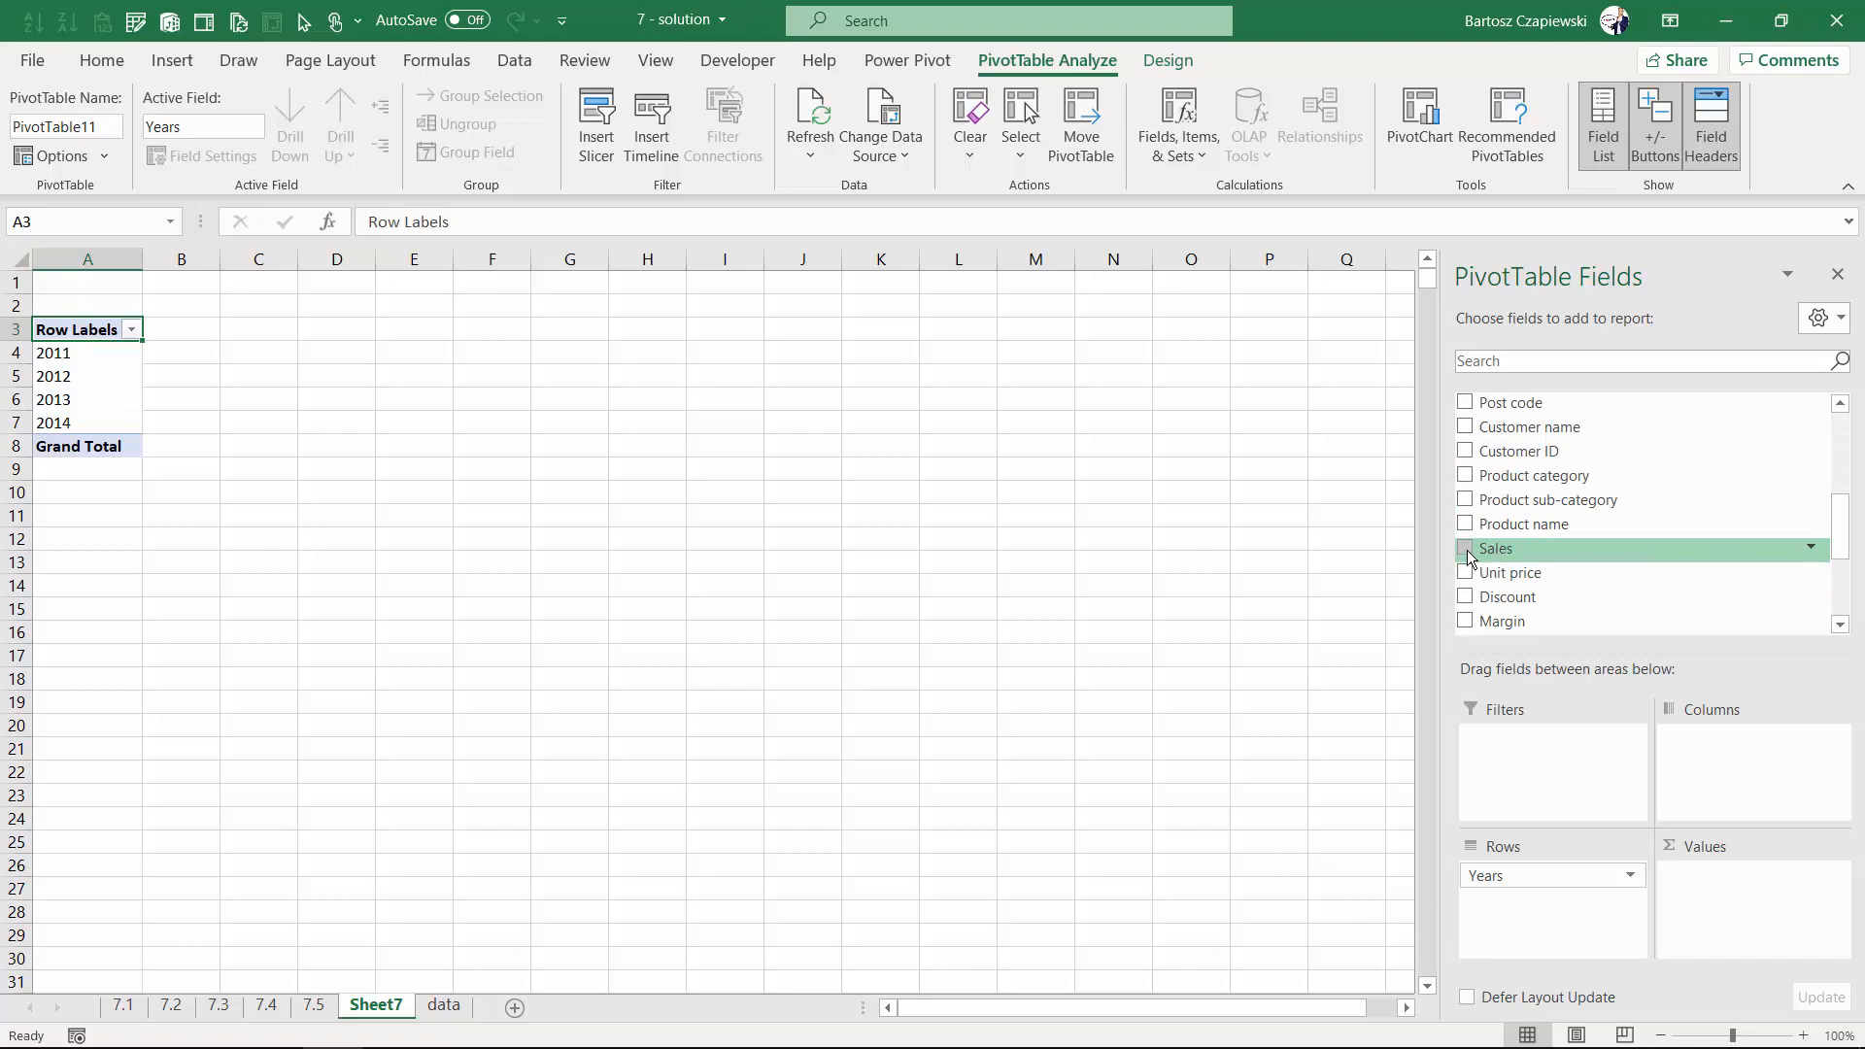
pyautogui.click(1467, 550)
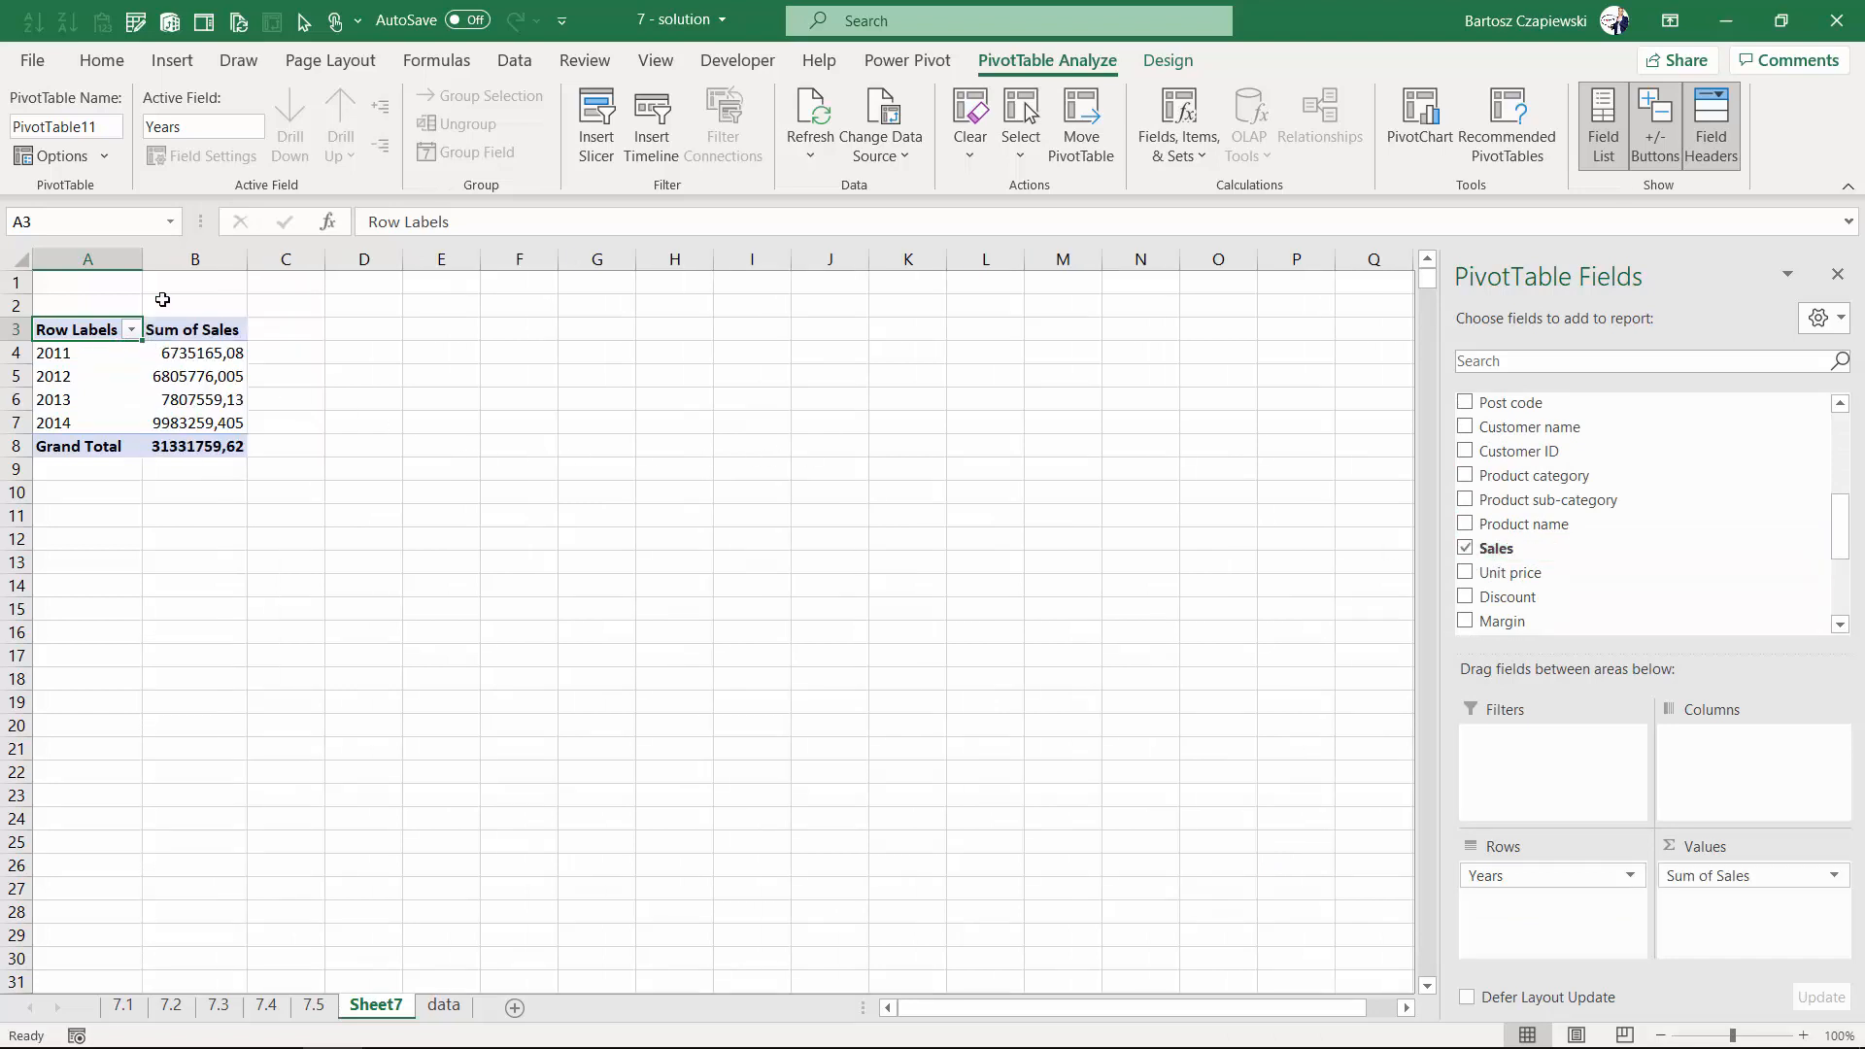
# - Insert a line PivotChart of the yearly sales
pyautogui.click(172, 61)
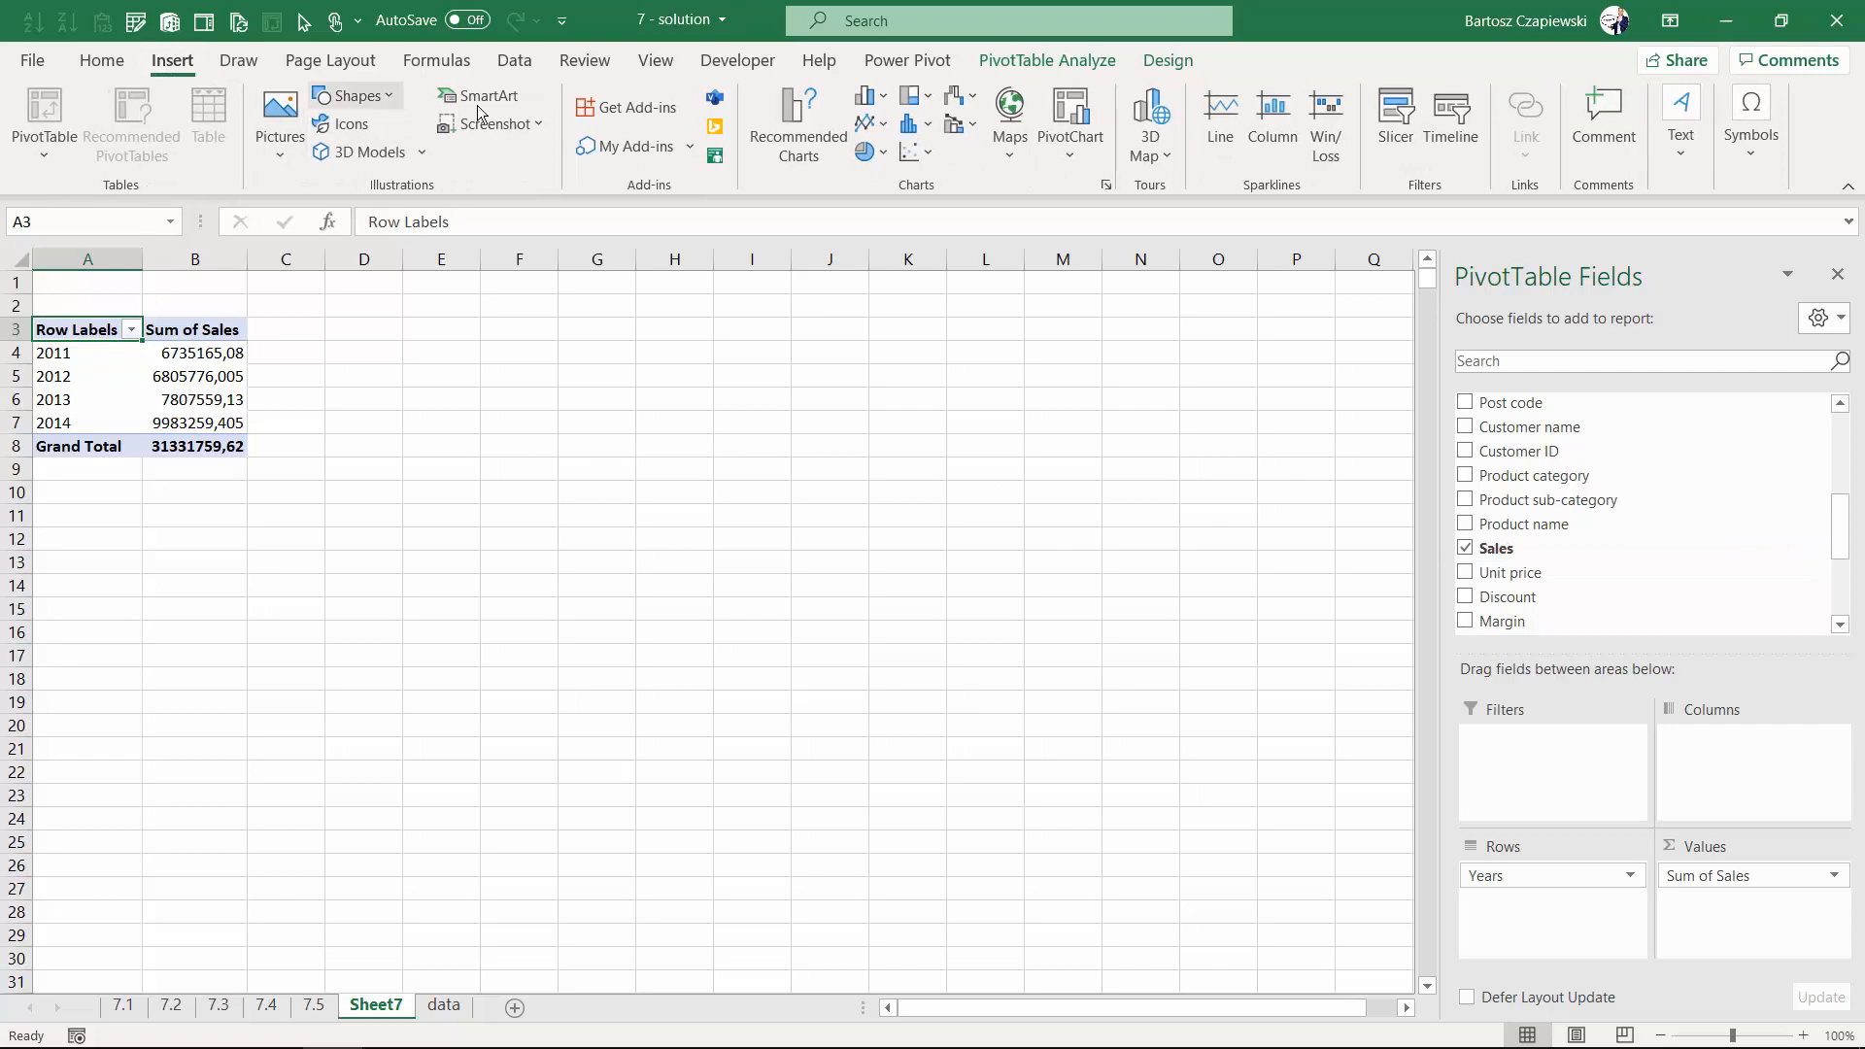
pyautogui.click(877, 127)
pyautogui.click(887, 211)
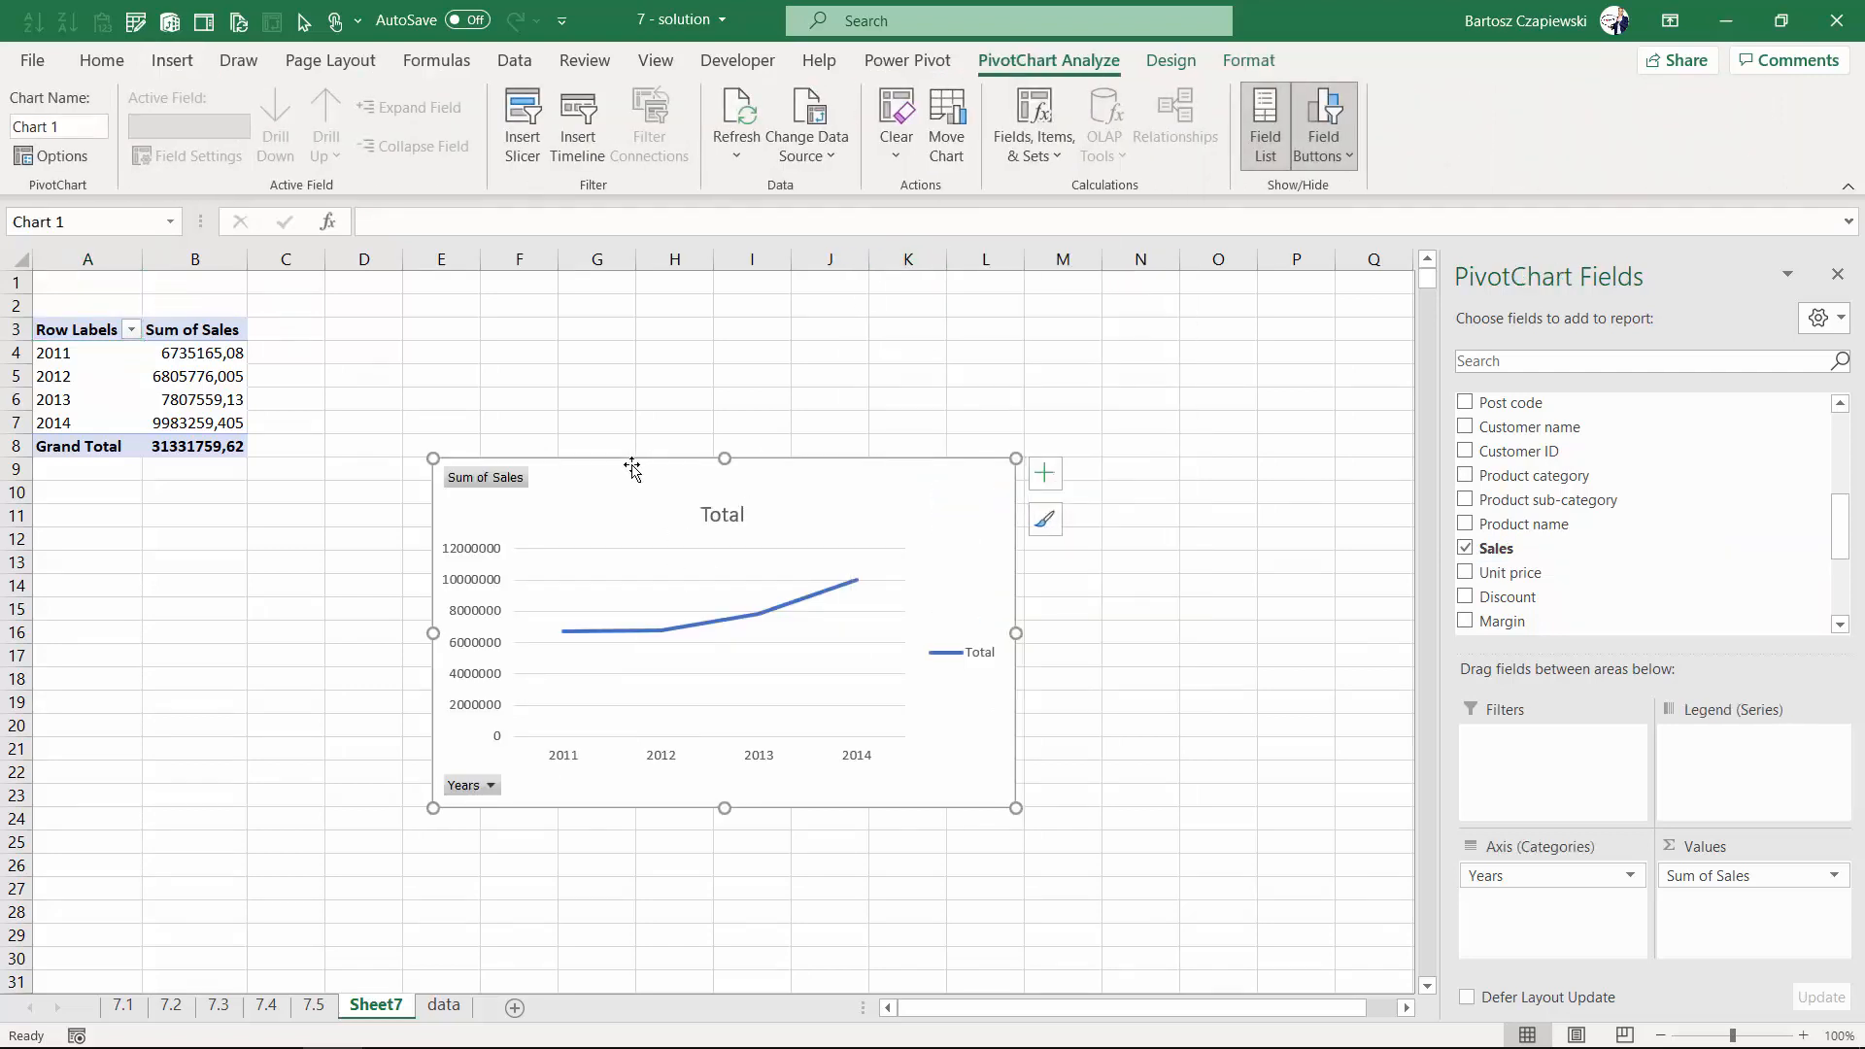
# - Examine the yearly sales values in the pivot table cells
pyautogui.click(199, 352)
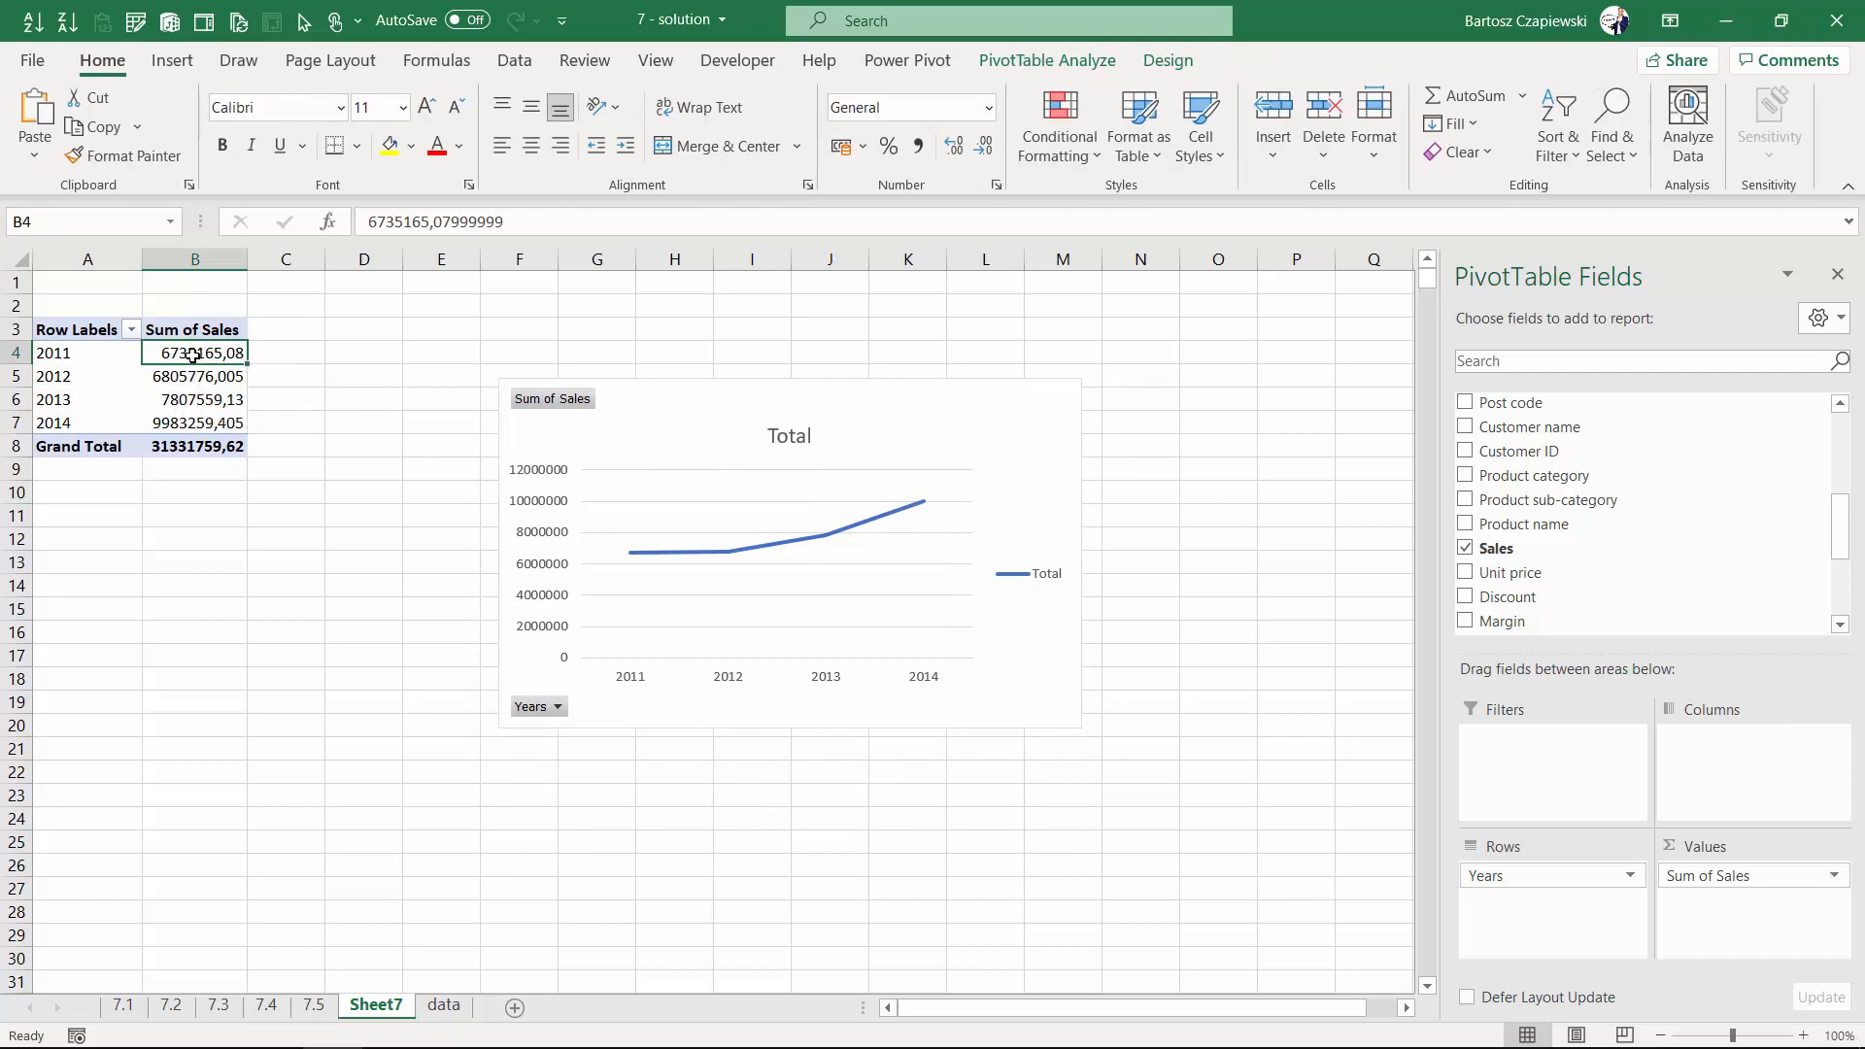
pyautogui.rightClick(193, 356)
pyautogui.click(67, 358)
pyautogui.click(67, 358)
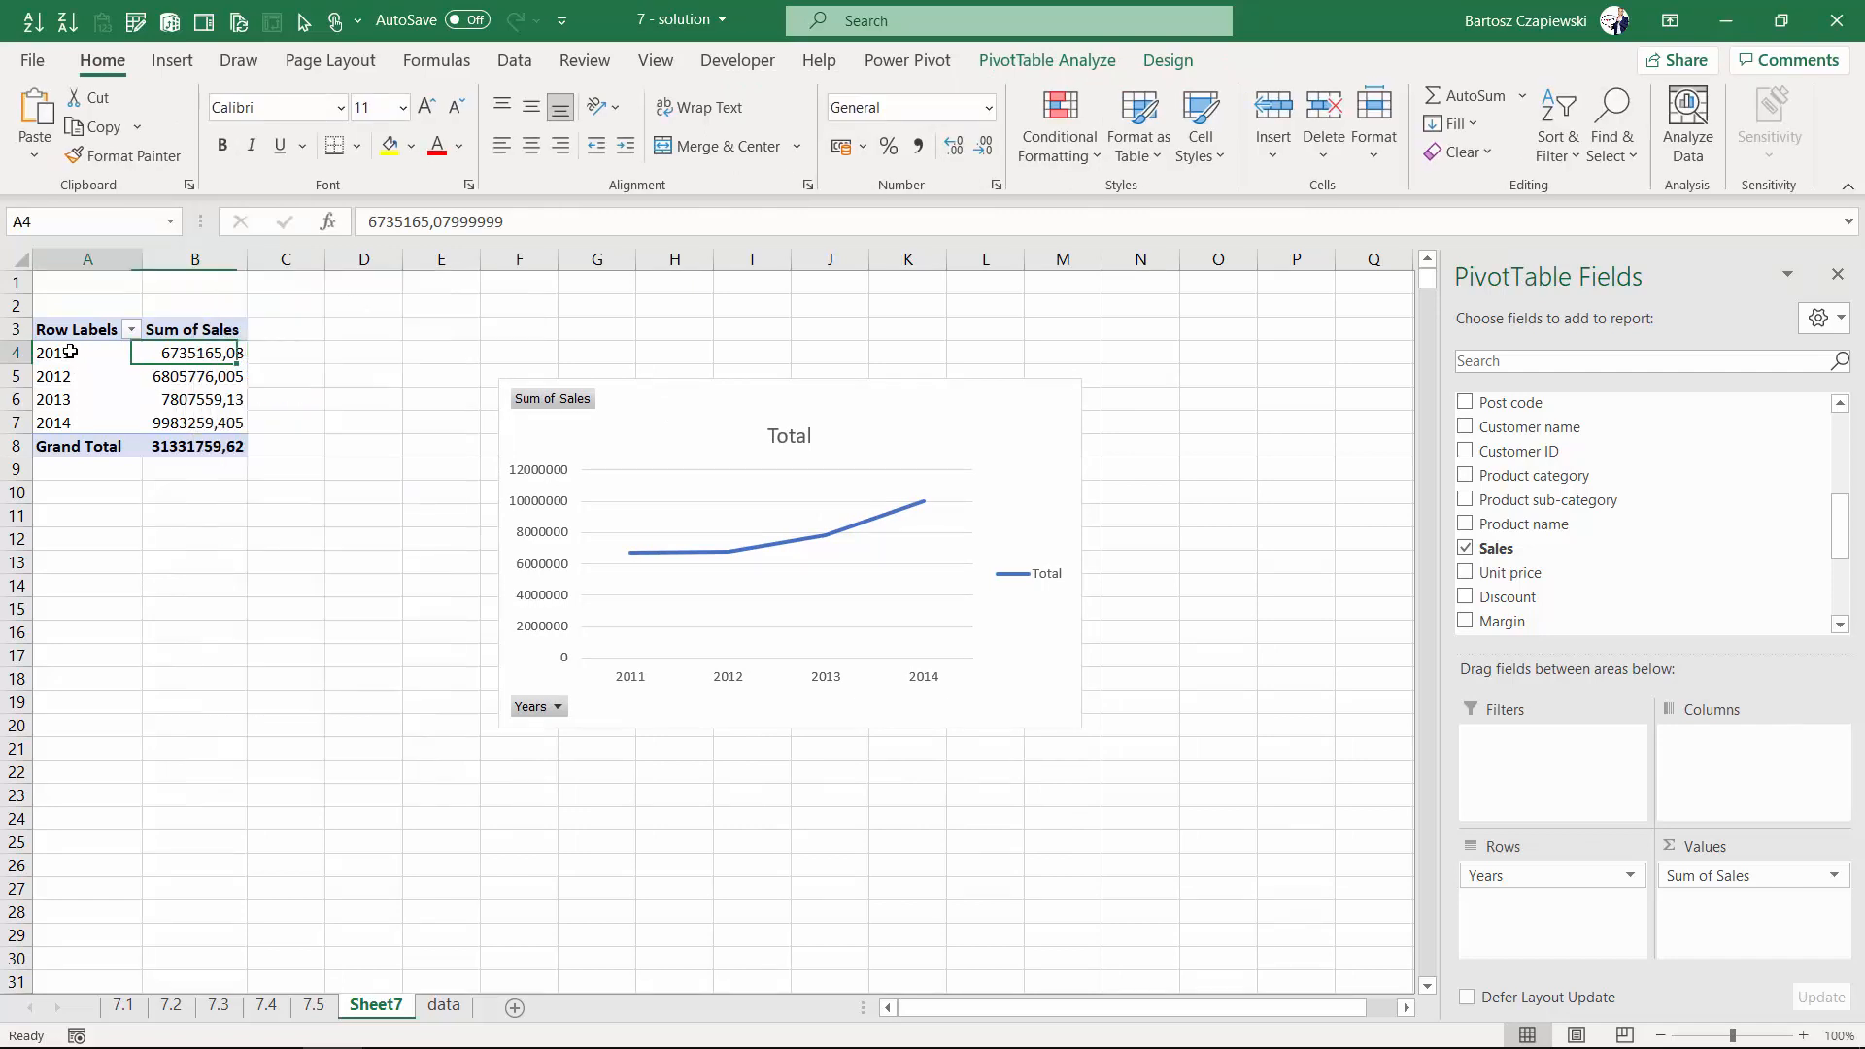
pyautogui.click(185, 355)
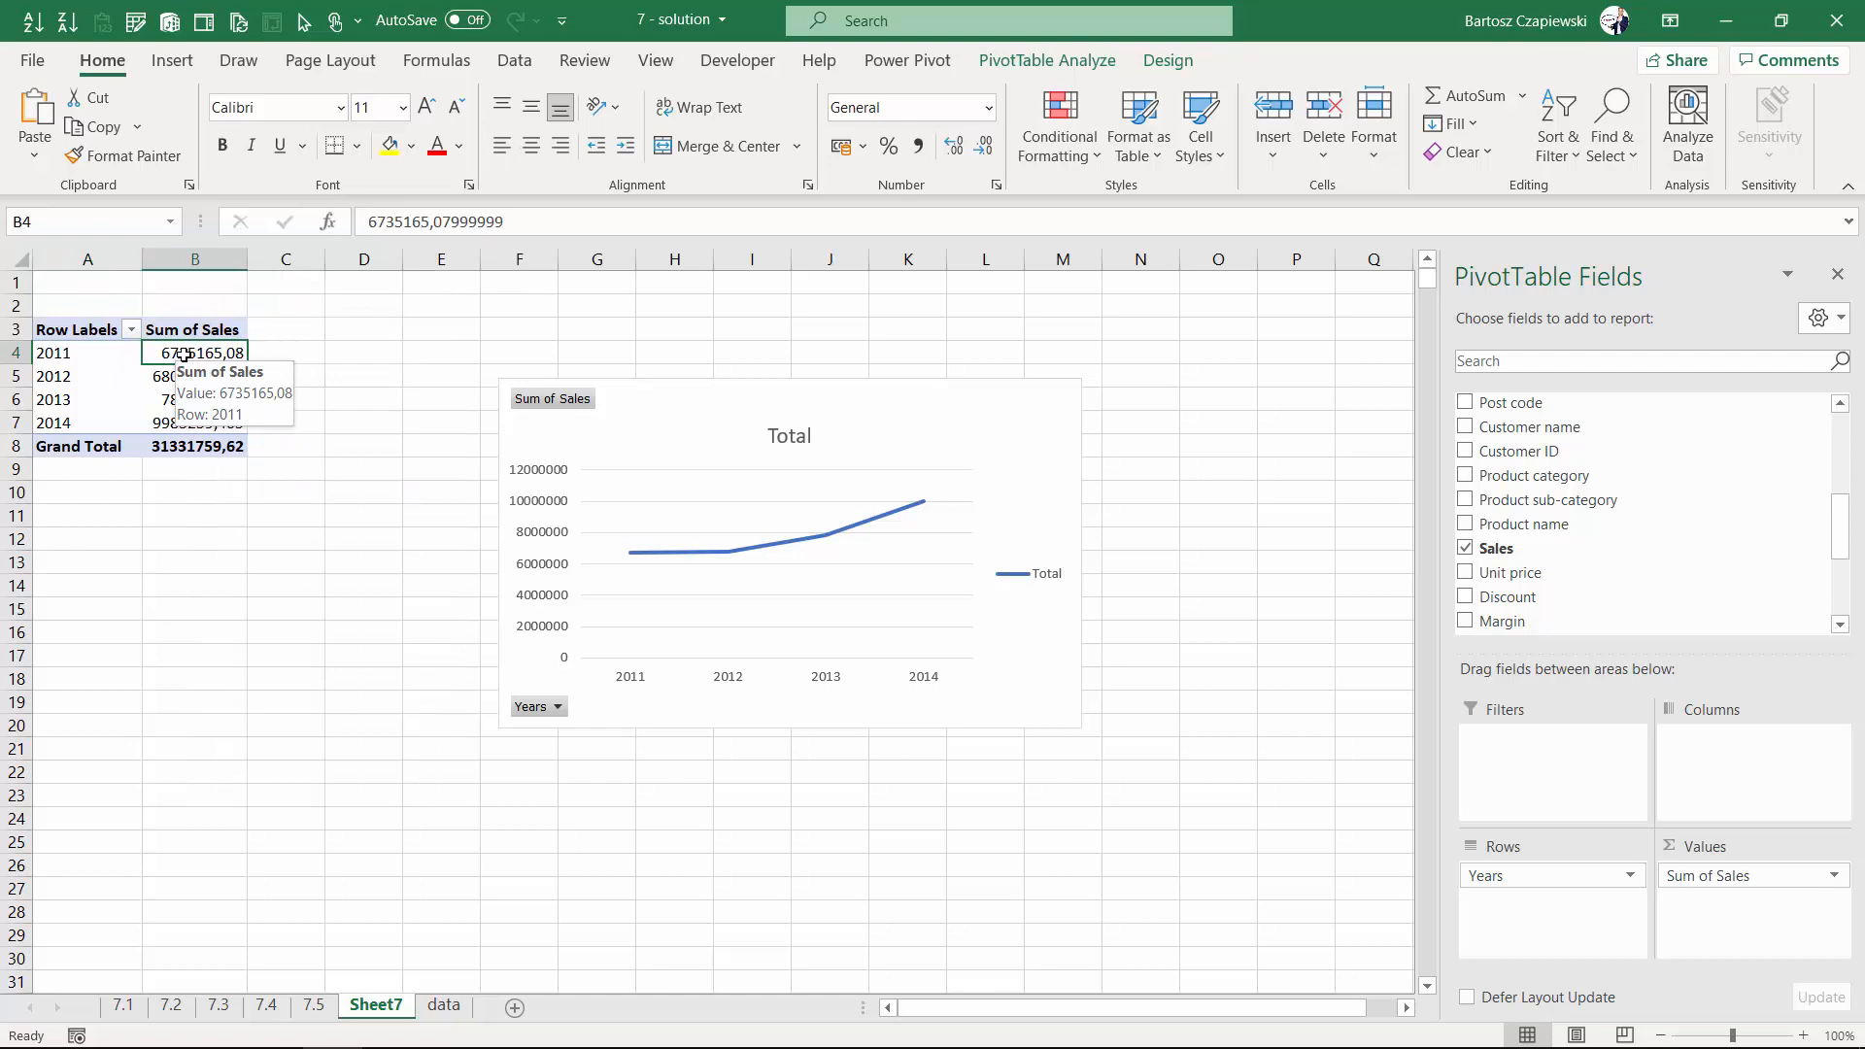
pyautogui.click(184, 376)
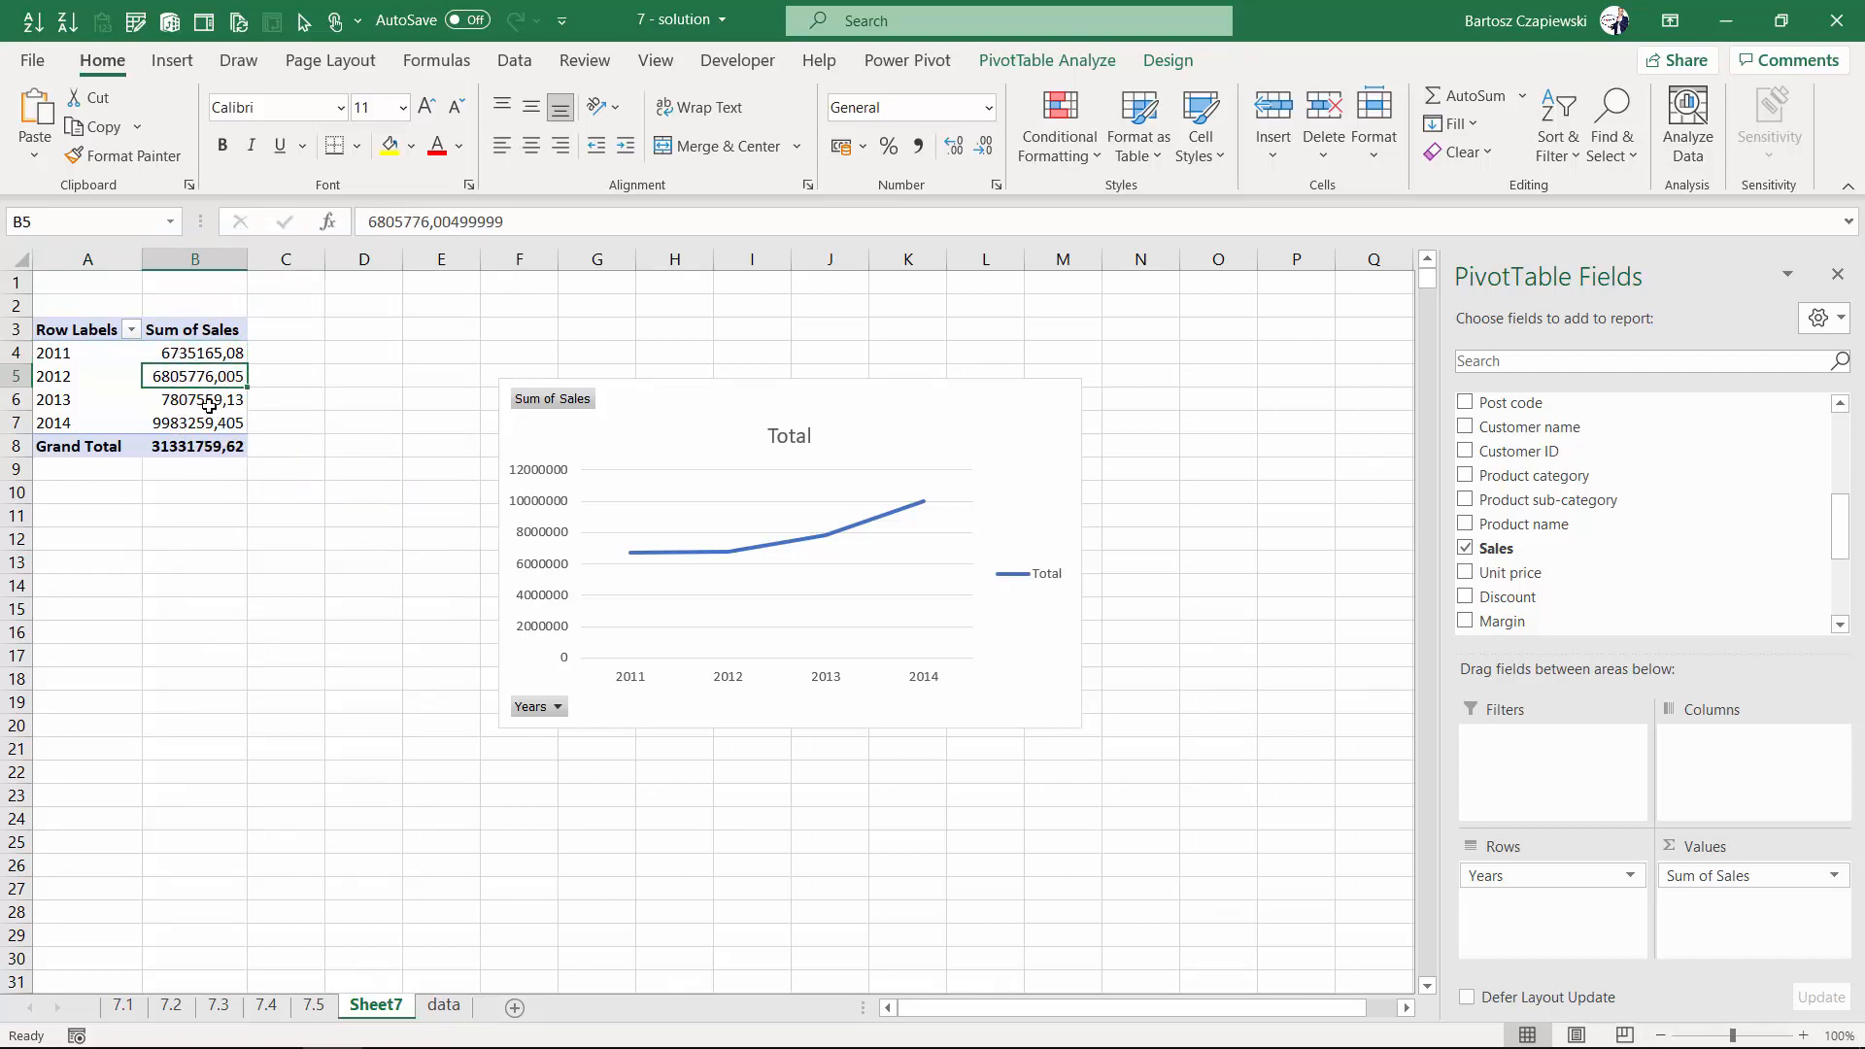
pyautogui.click(208, 403)
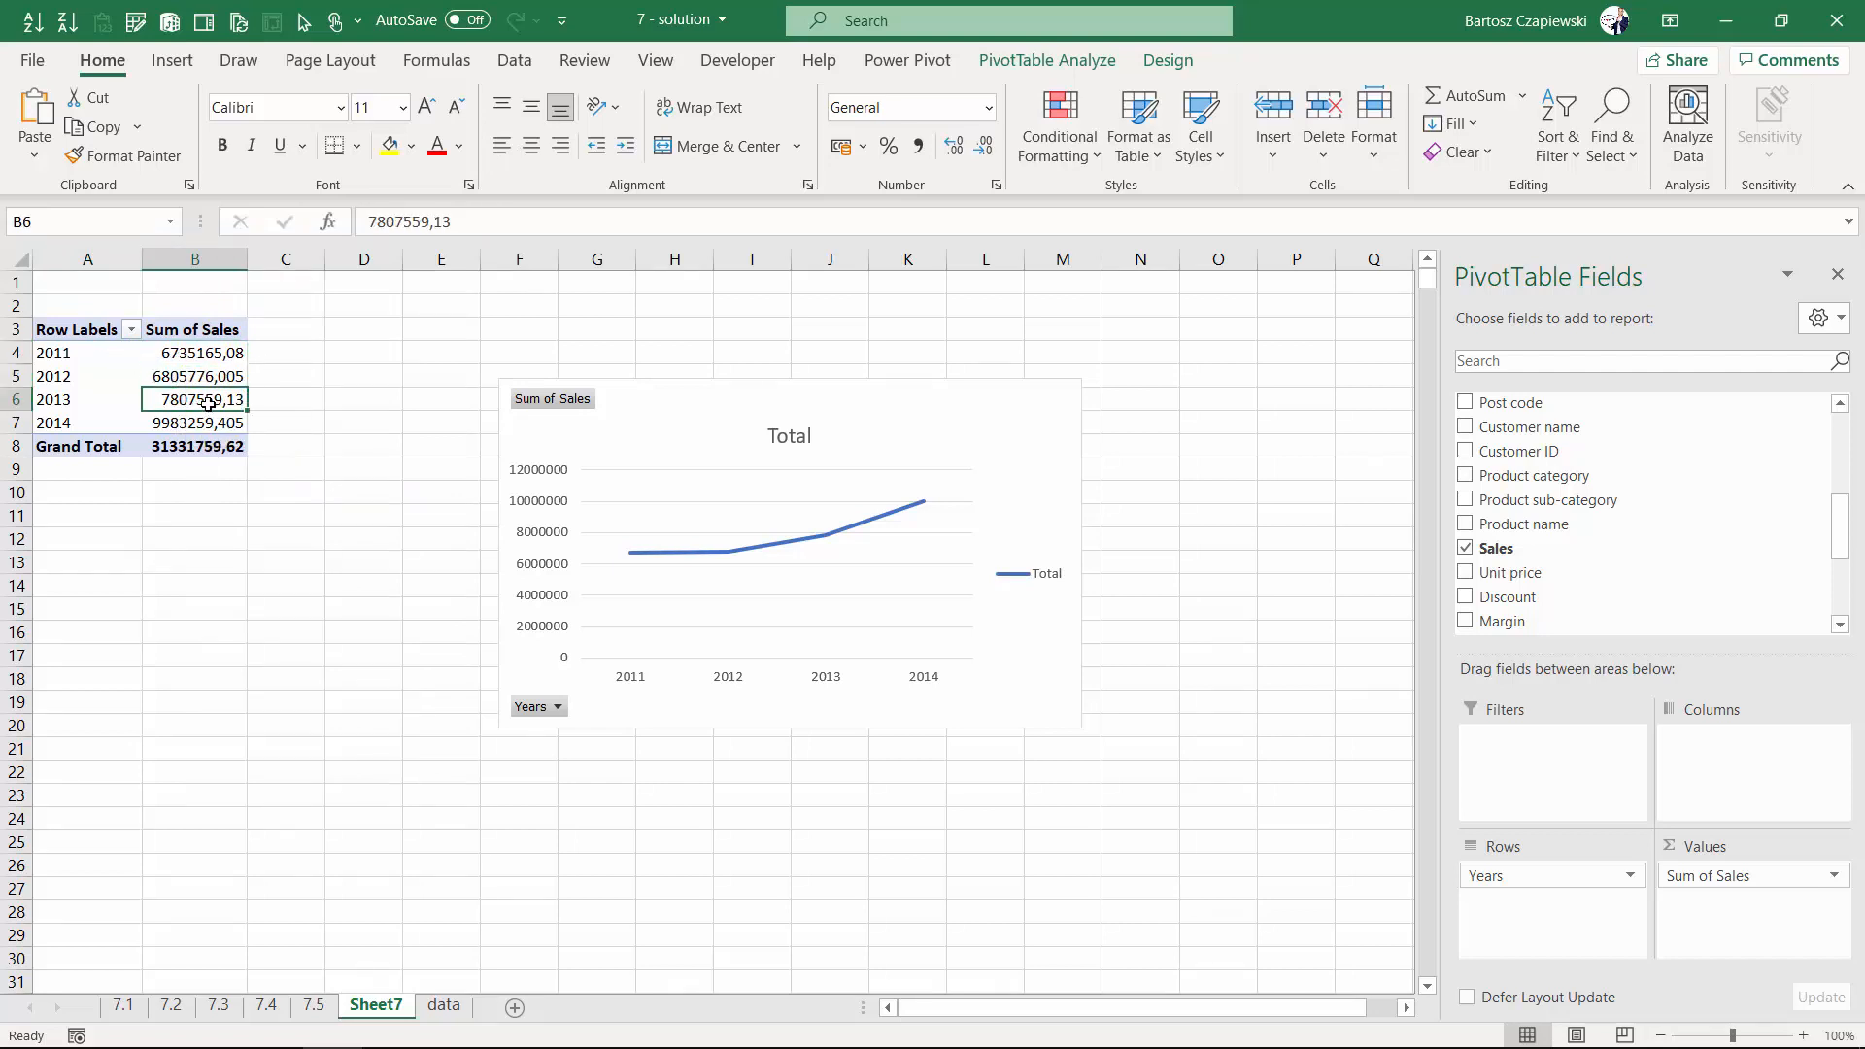
pyautogui.click(192, 355)
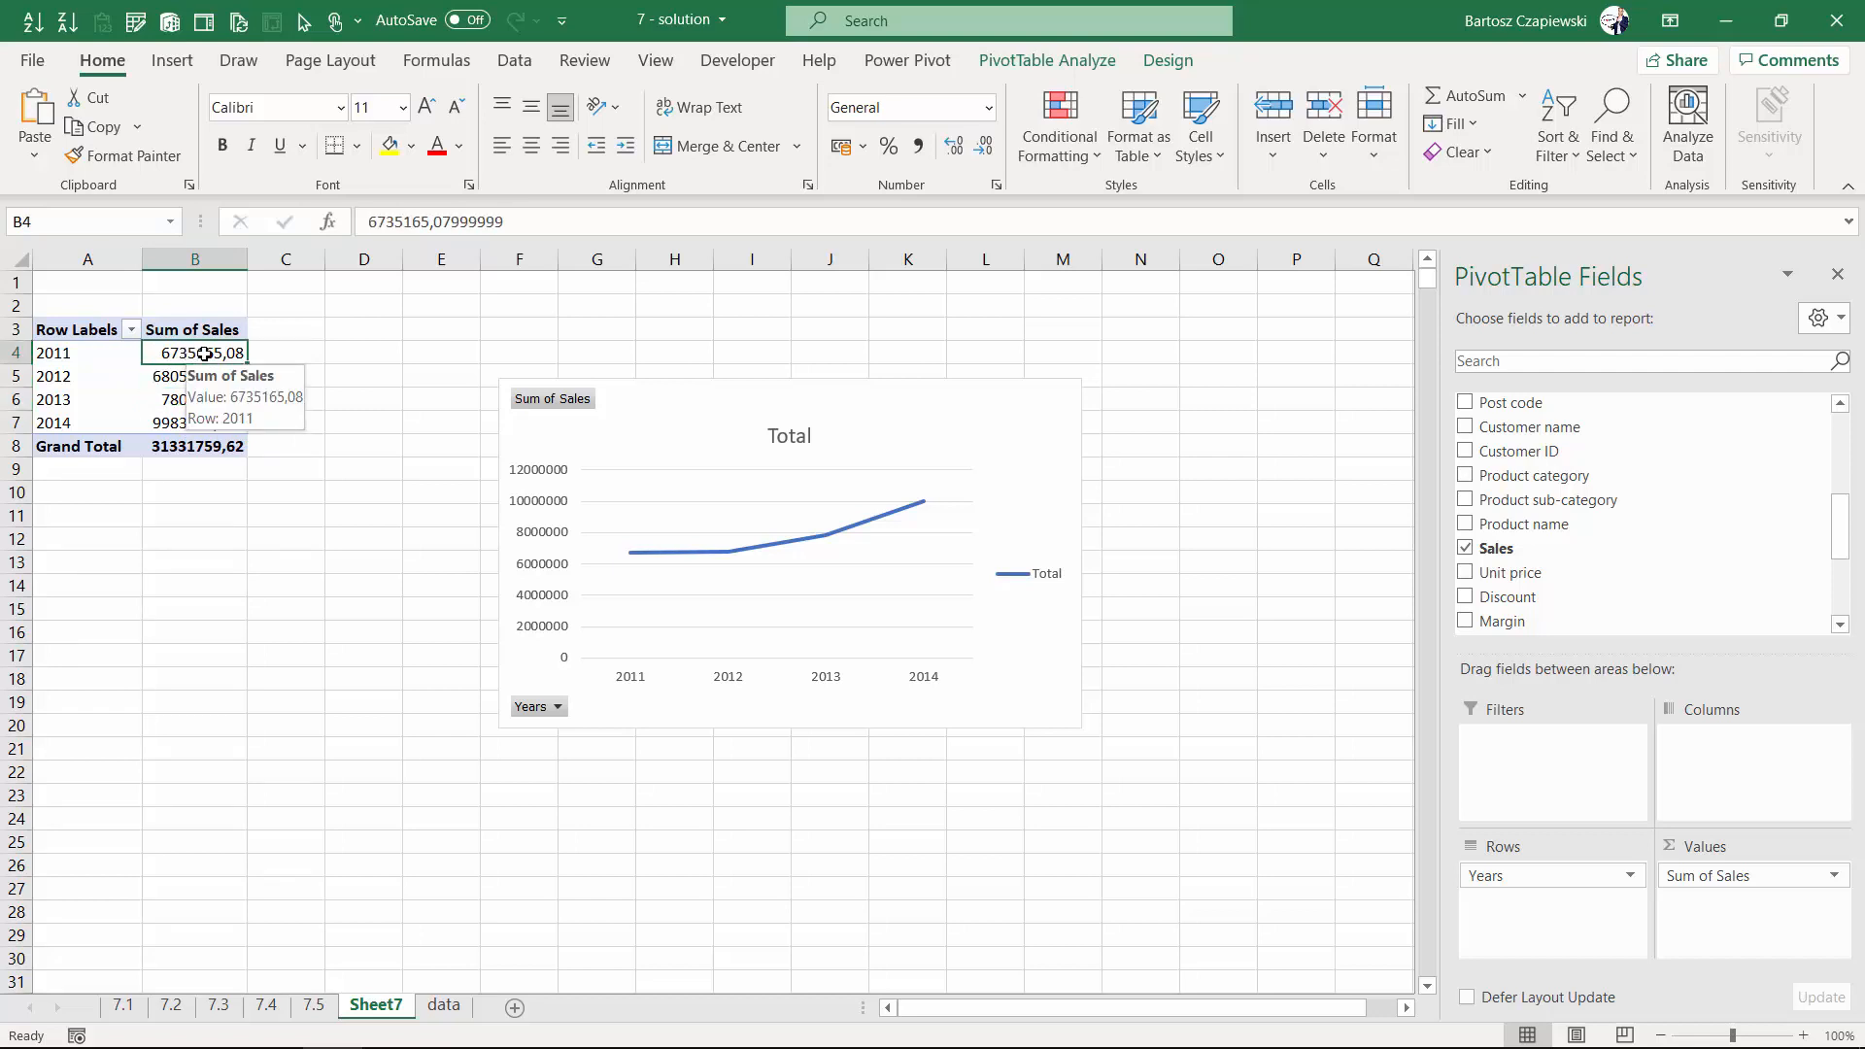
# - Show the sales values as % Of, with base field Years and base item 2011
pyautogui.rightClick(204, 354)
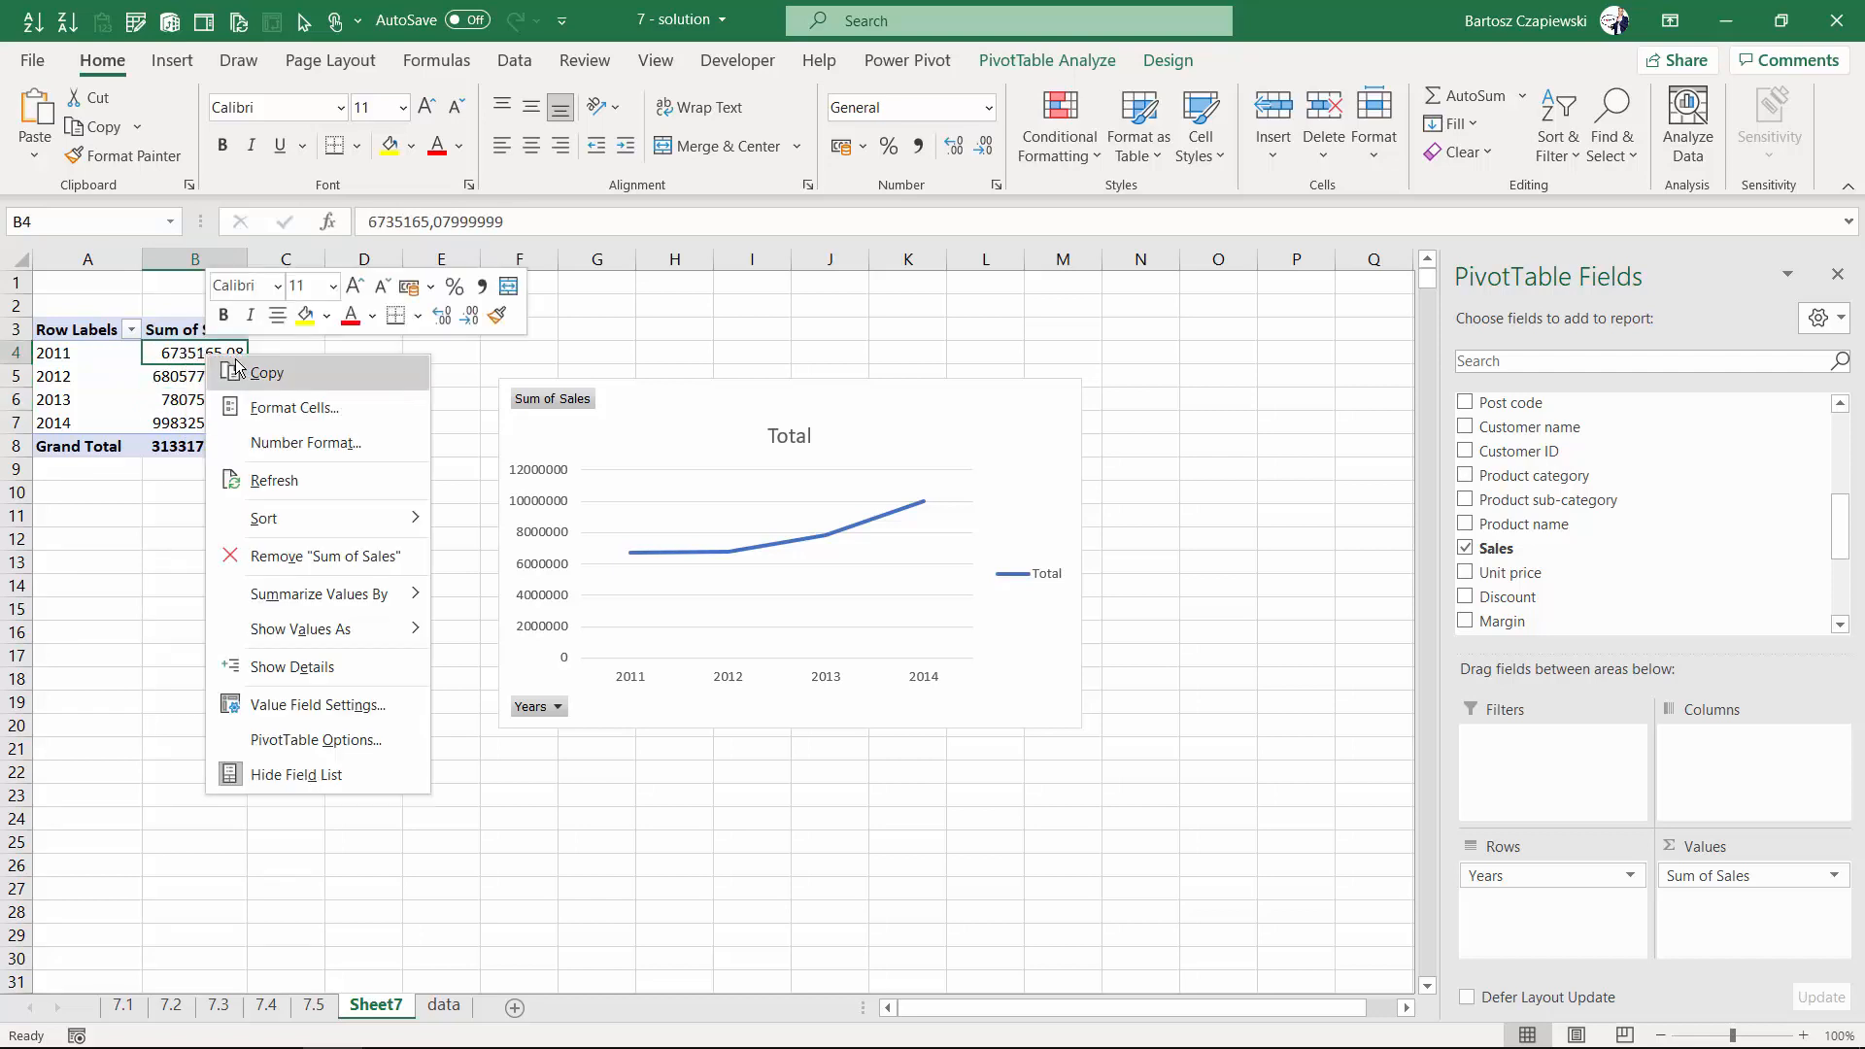
pyautogui.moveTo(333, 638)
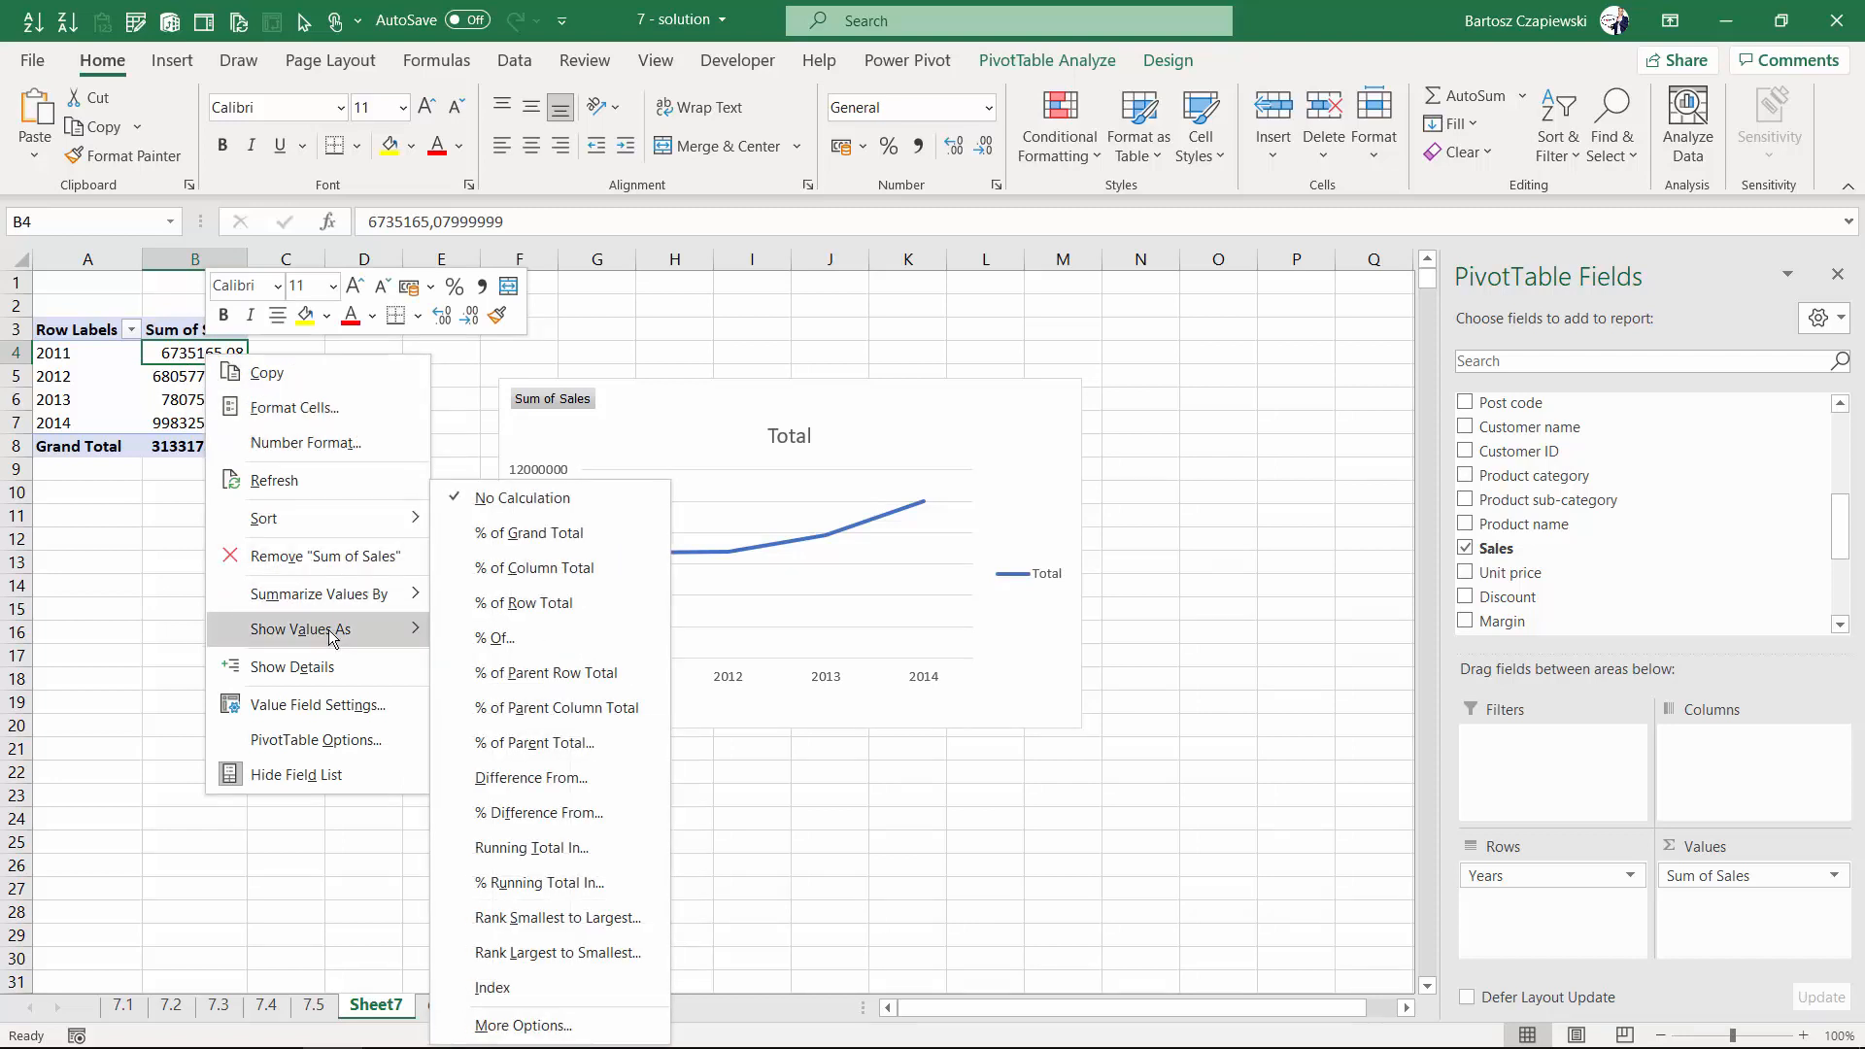
pyautogui.click(498, 638)
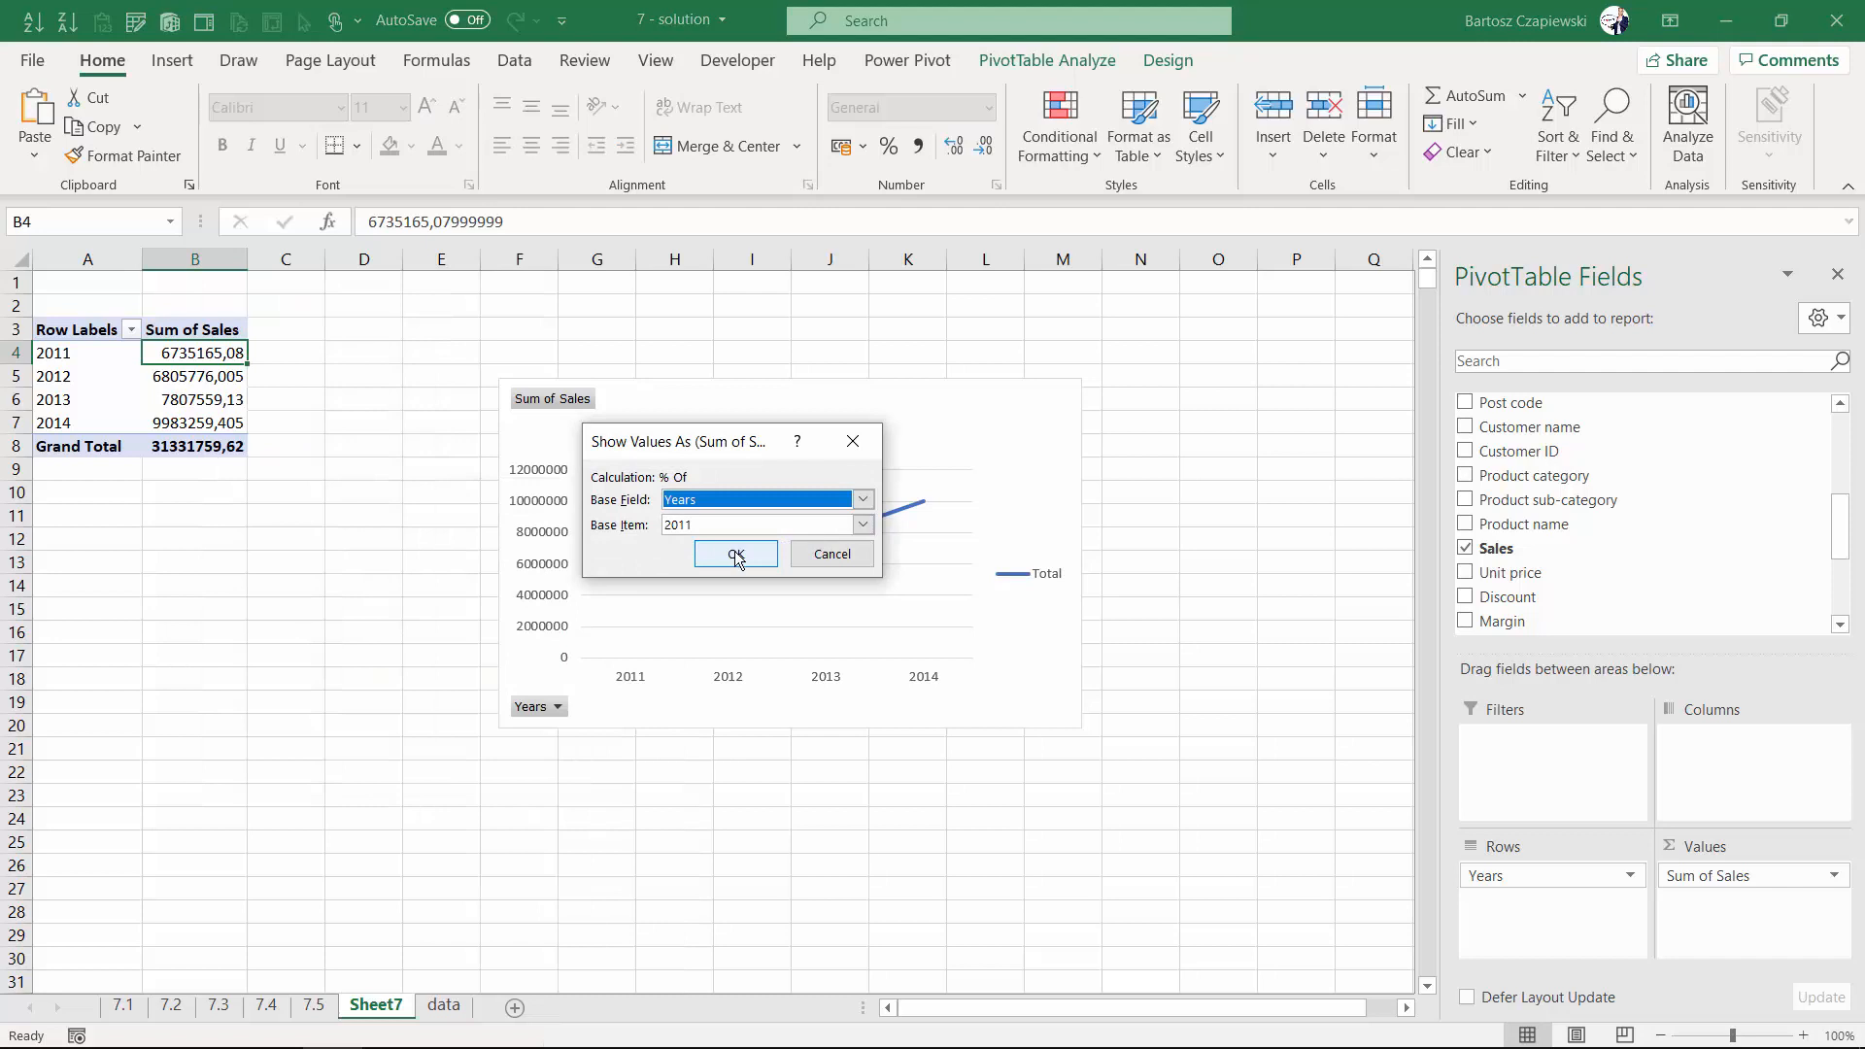
pyautogui.click(736, 554)
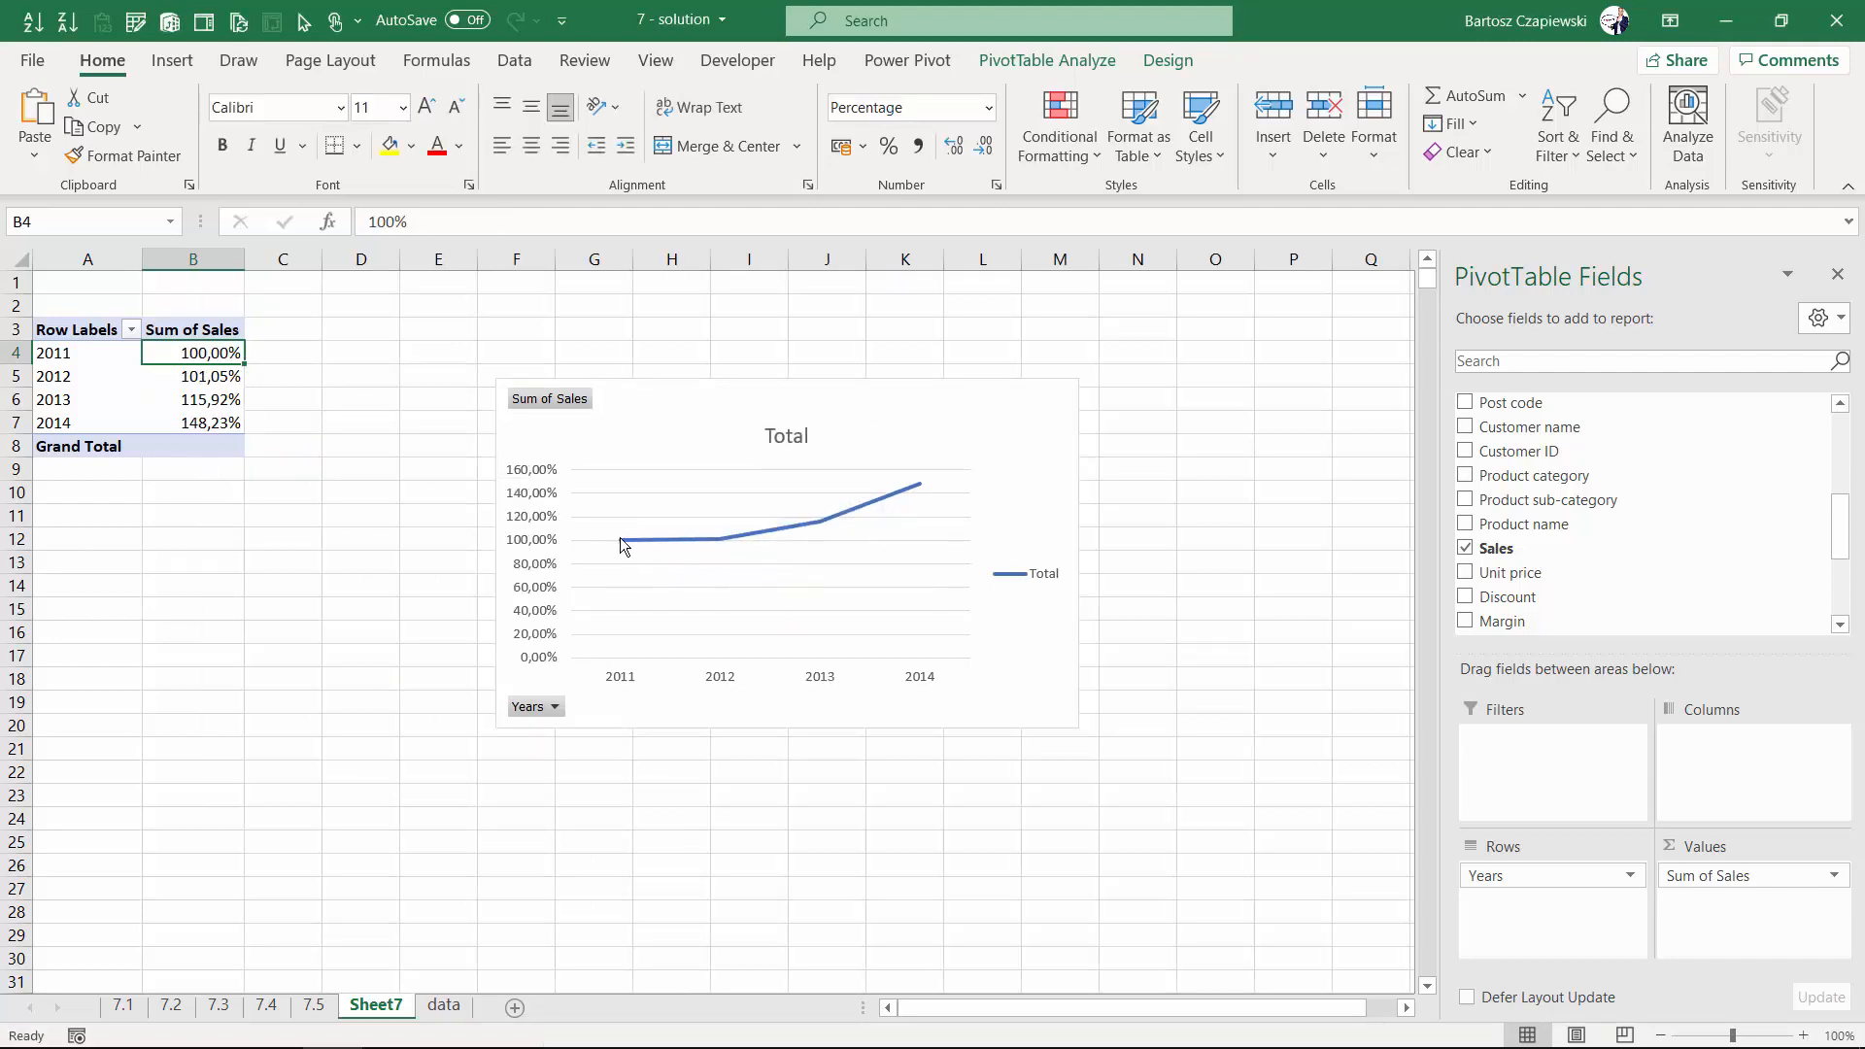
# - Add Region to the pivot table's columns
pyautogui.moveTo(622, 540)
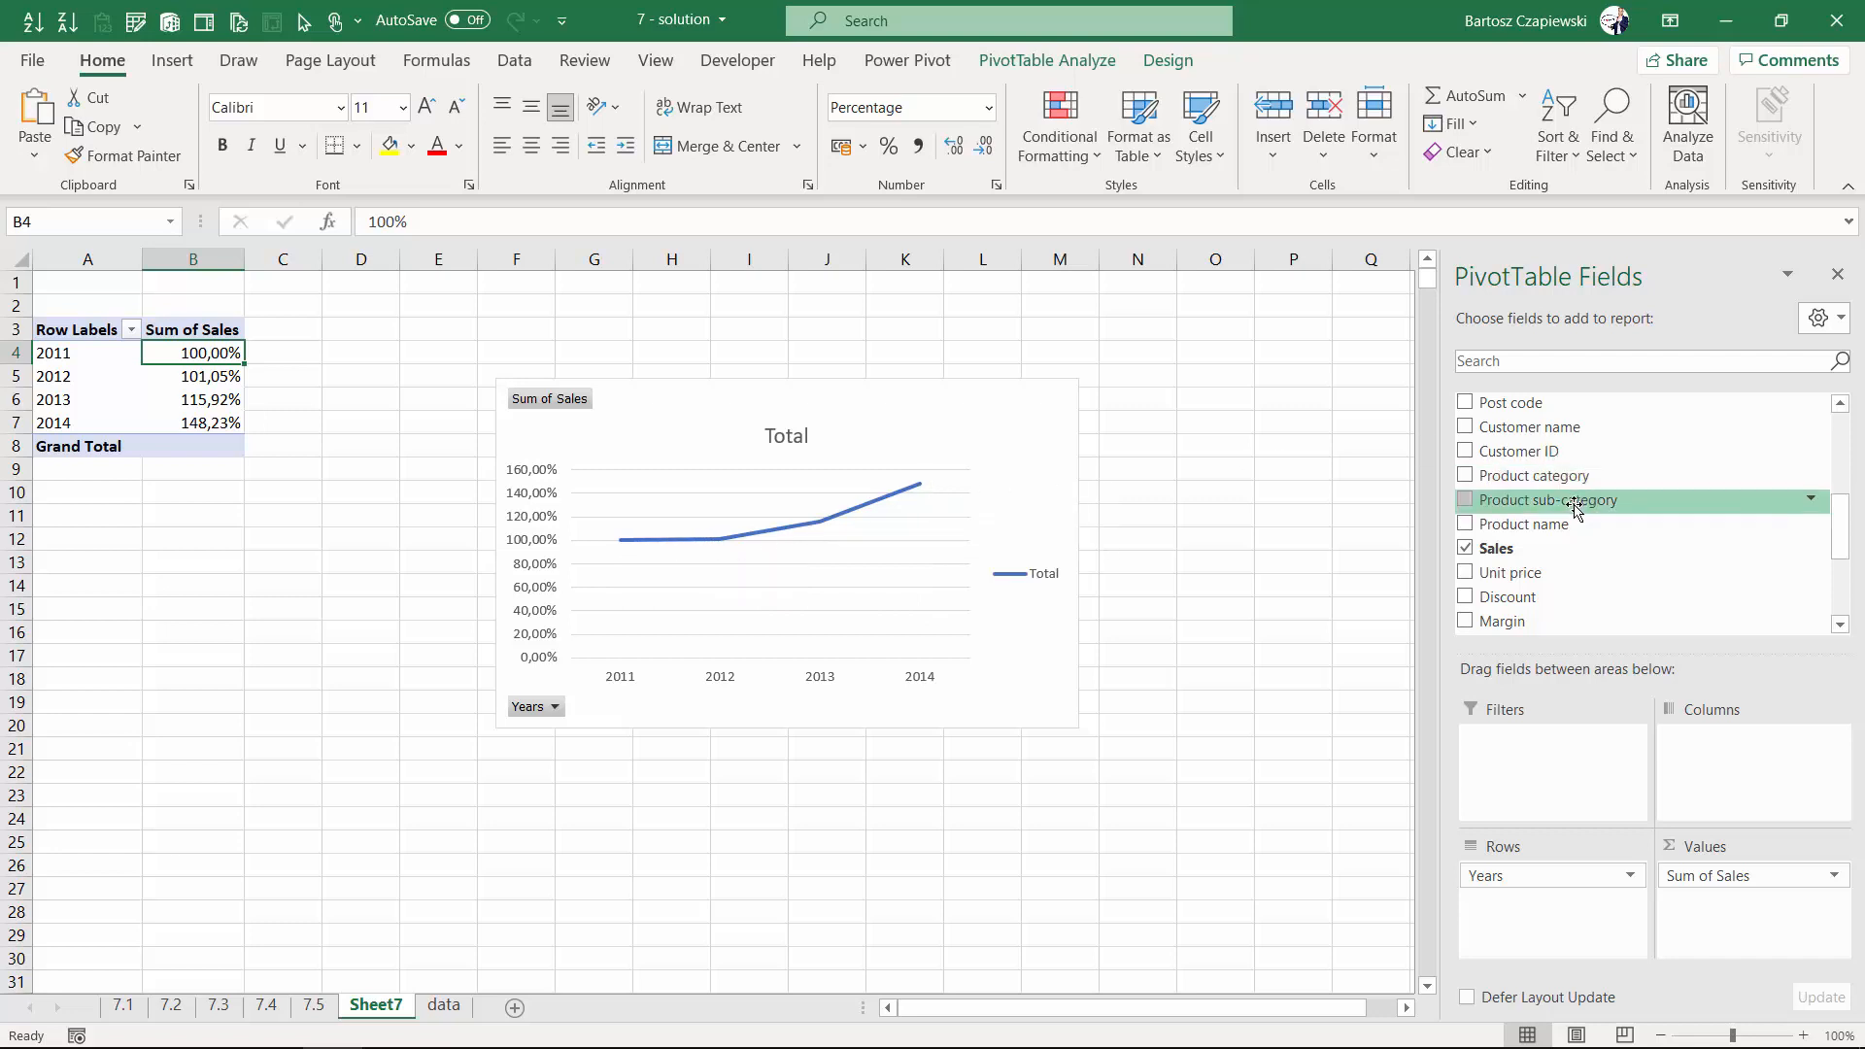
pyautogui.scroll(-2, 1573, 510)
pyautogui.scroll(4, 1532, 520)
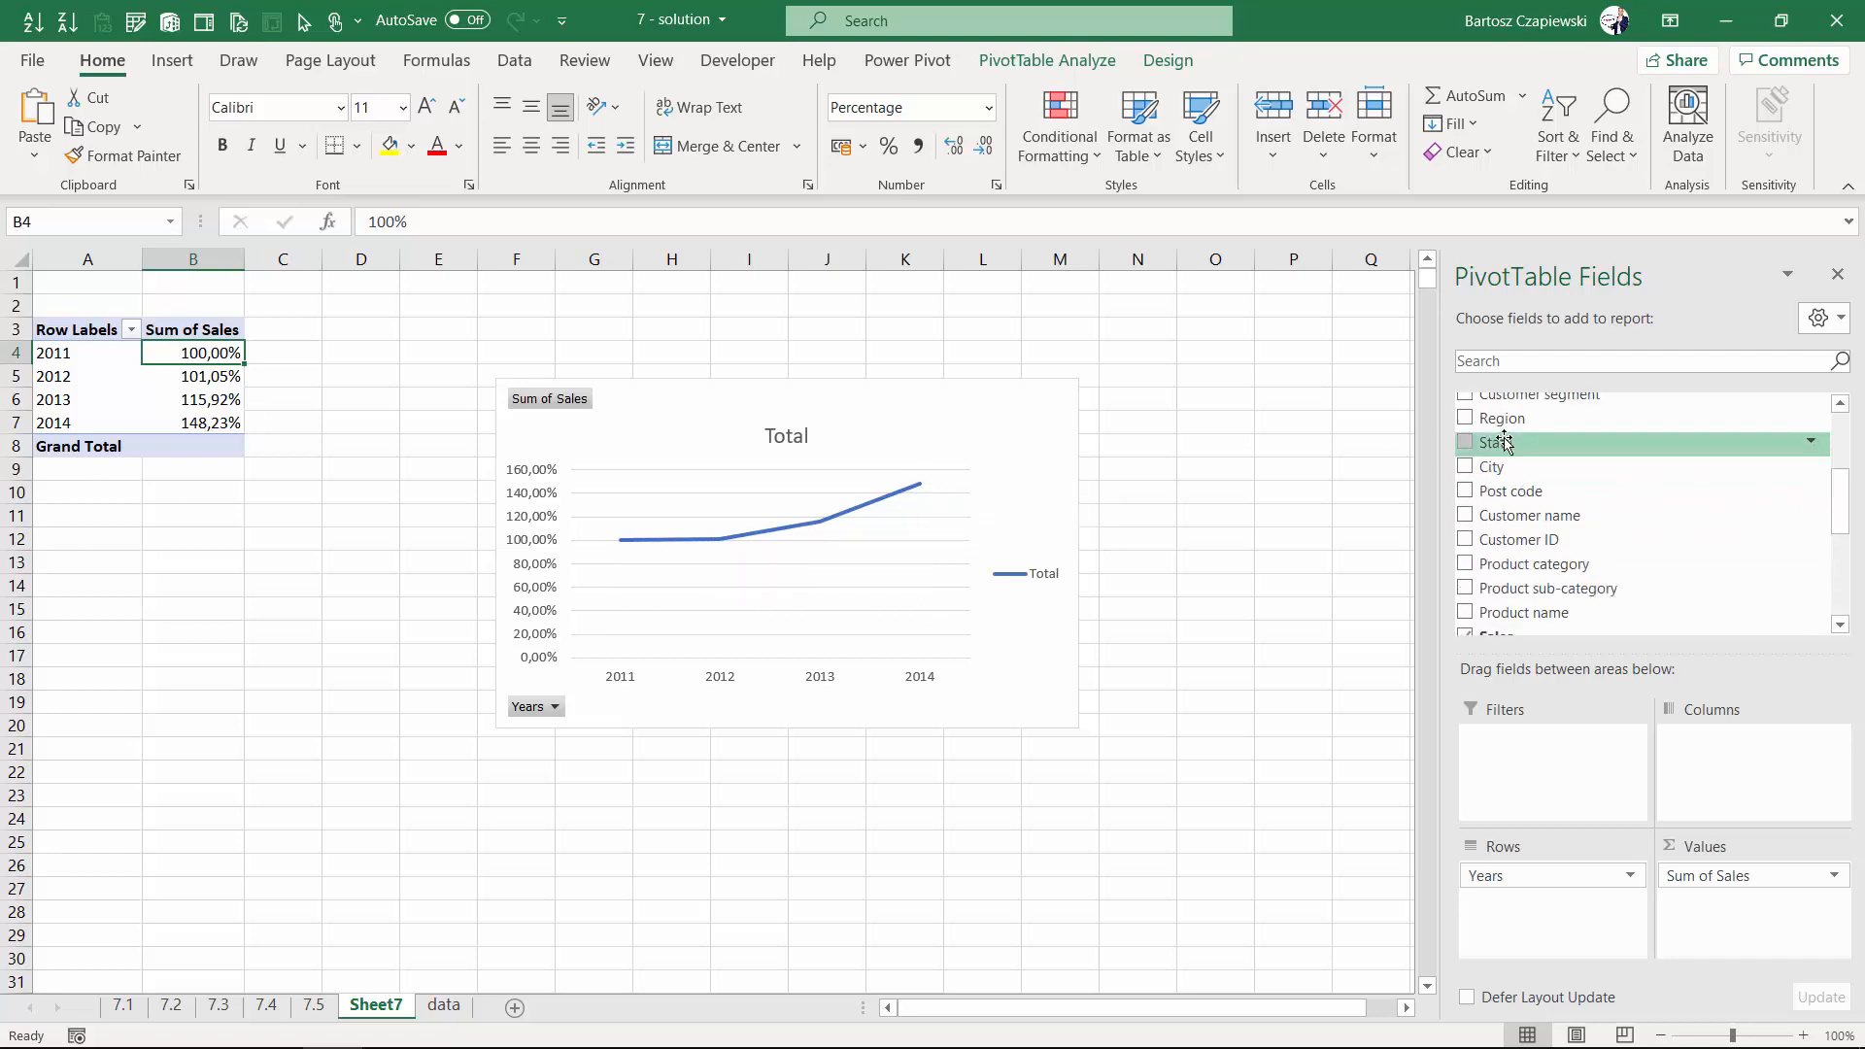
pyautogui.moveTo(1502, 417); pyautogui.dragTo(1734, 758)
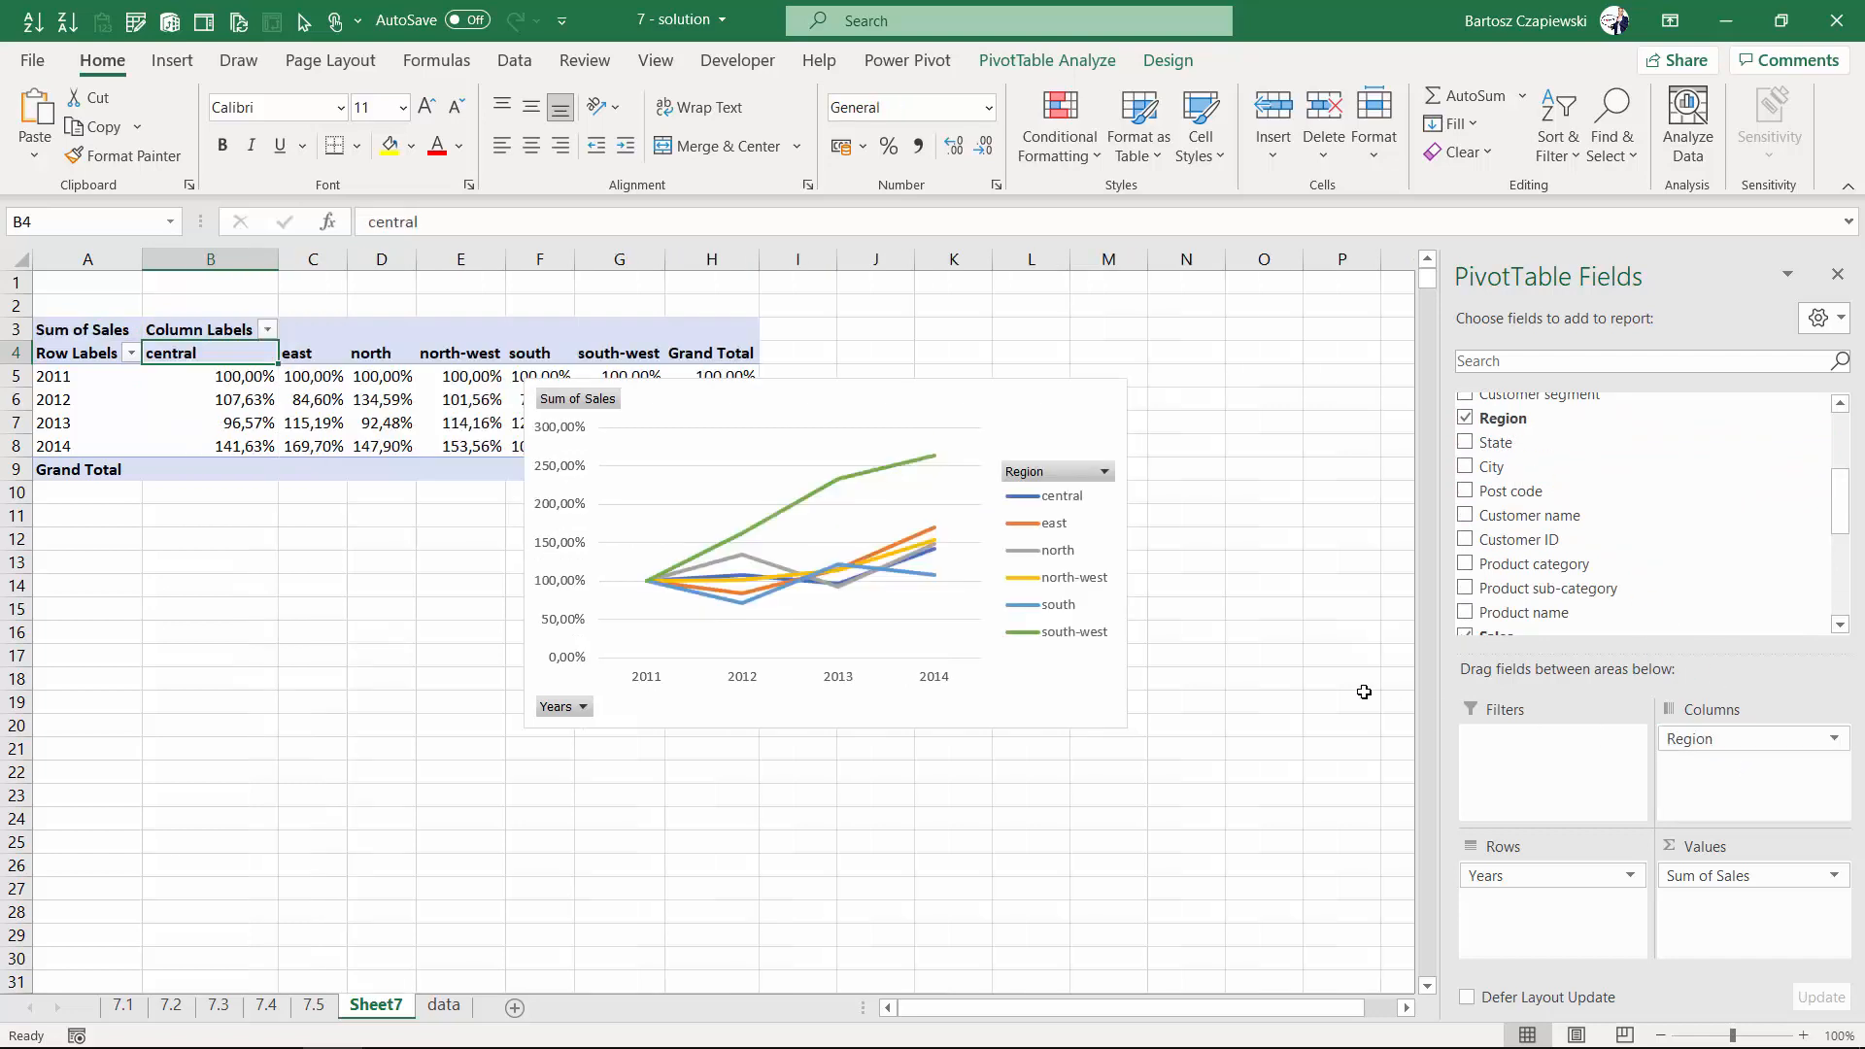
# - Make the pivot chart taller by extending its bottom edge
pyautogui.click(789, 714)
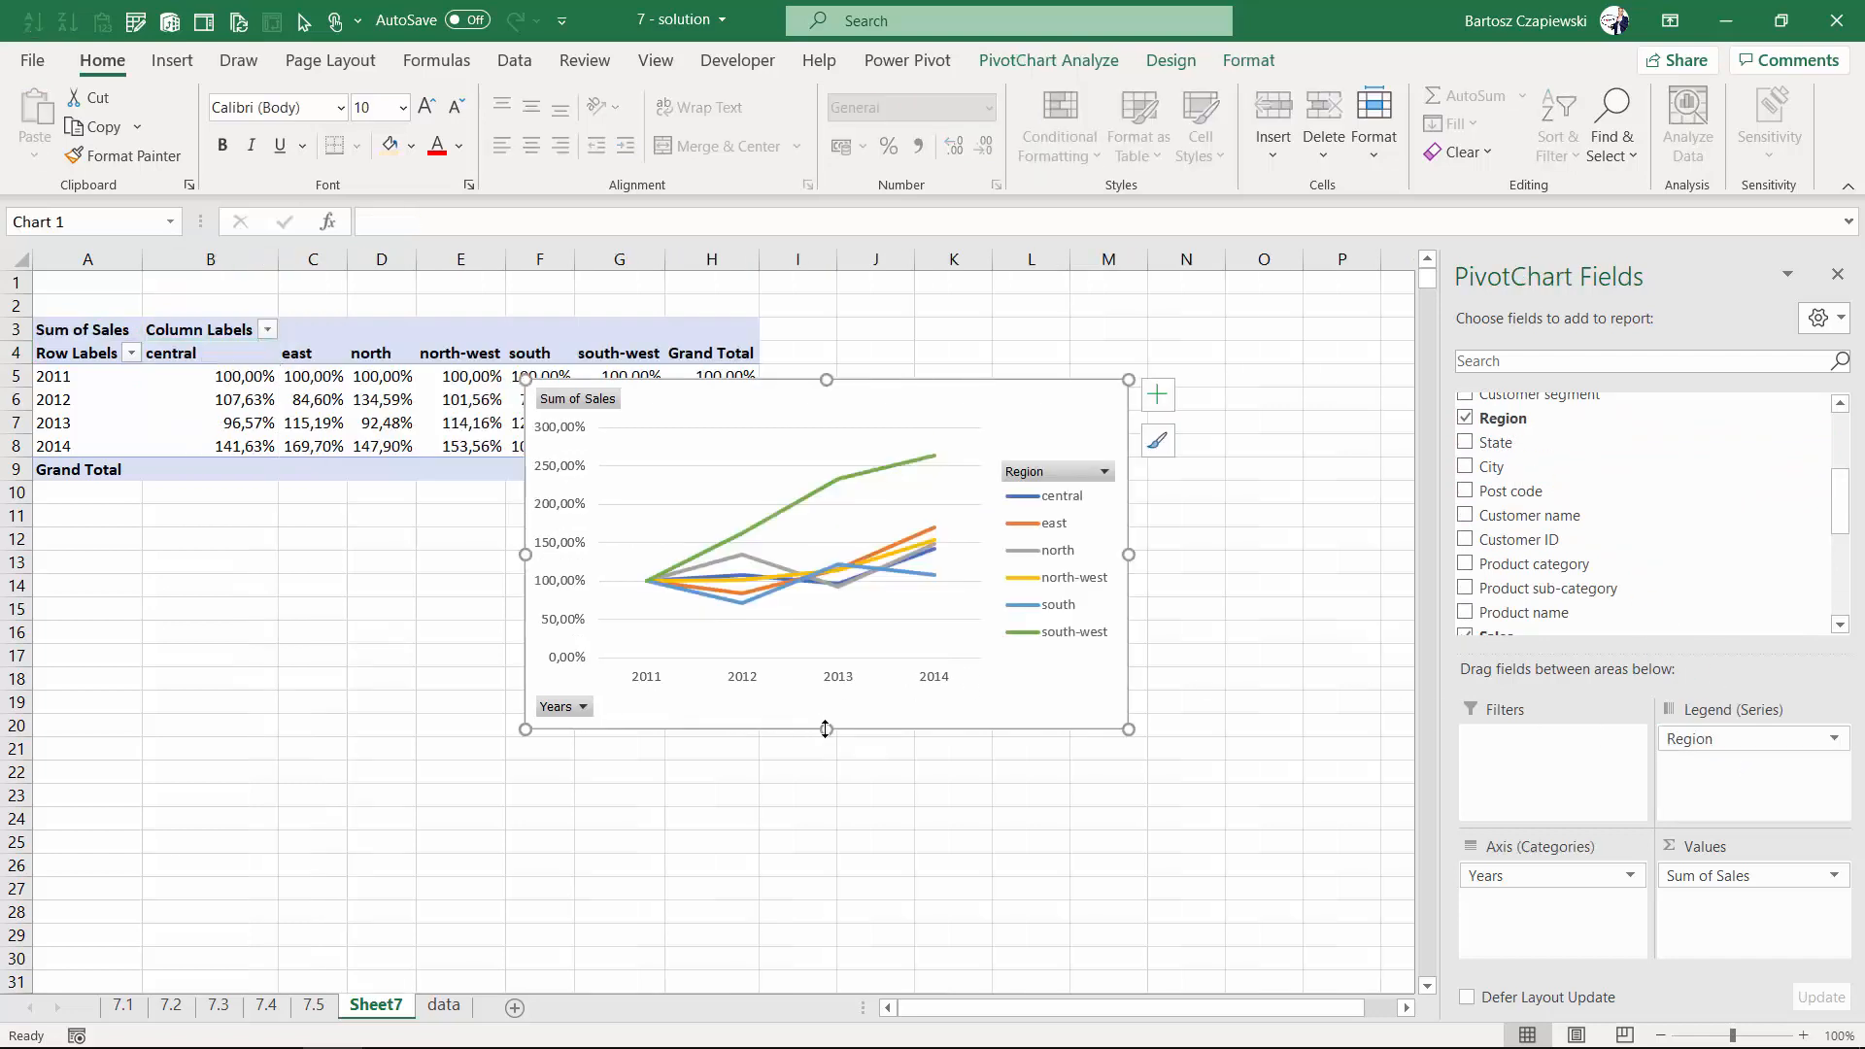
pyautogui.moveTo(826, 729); pyautogui.dragTo(828, 799)
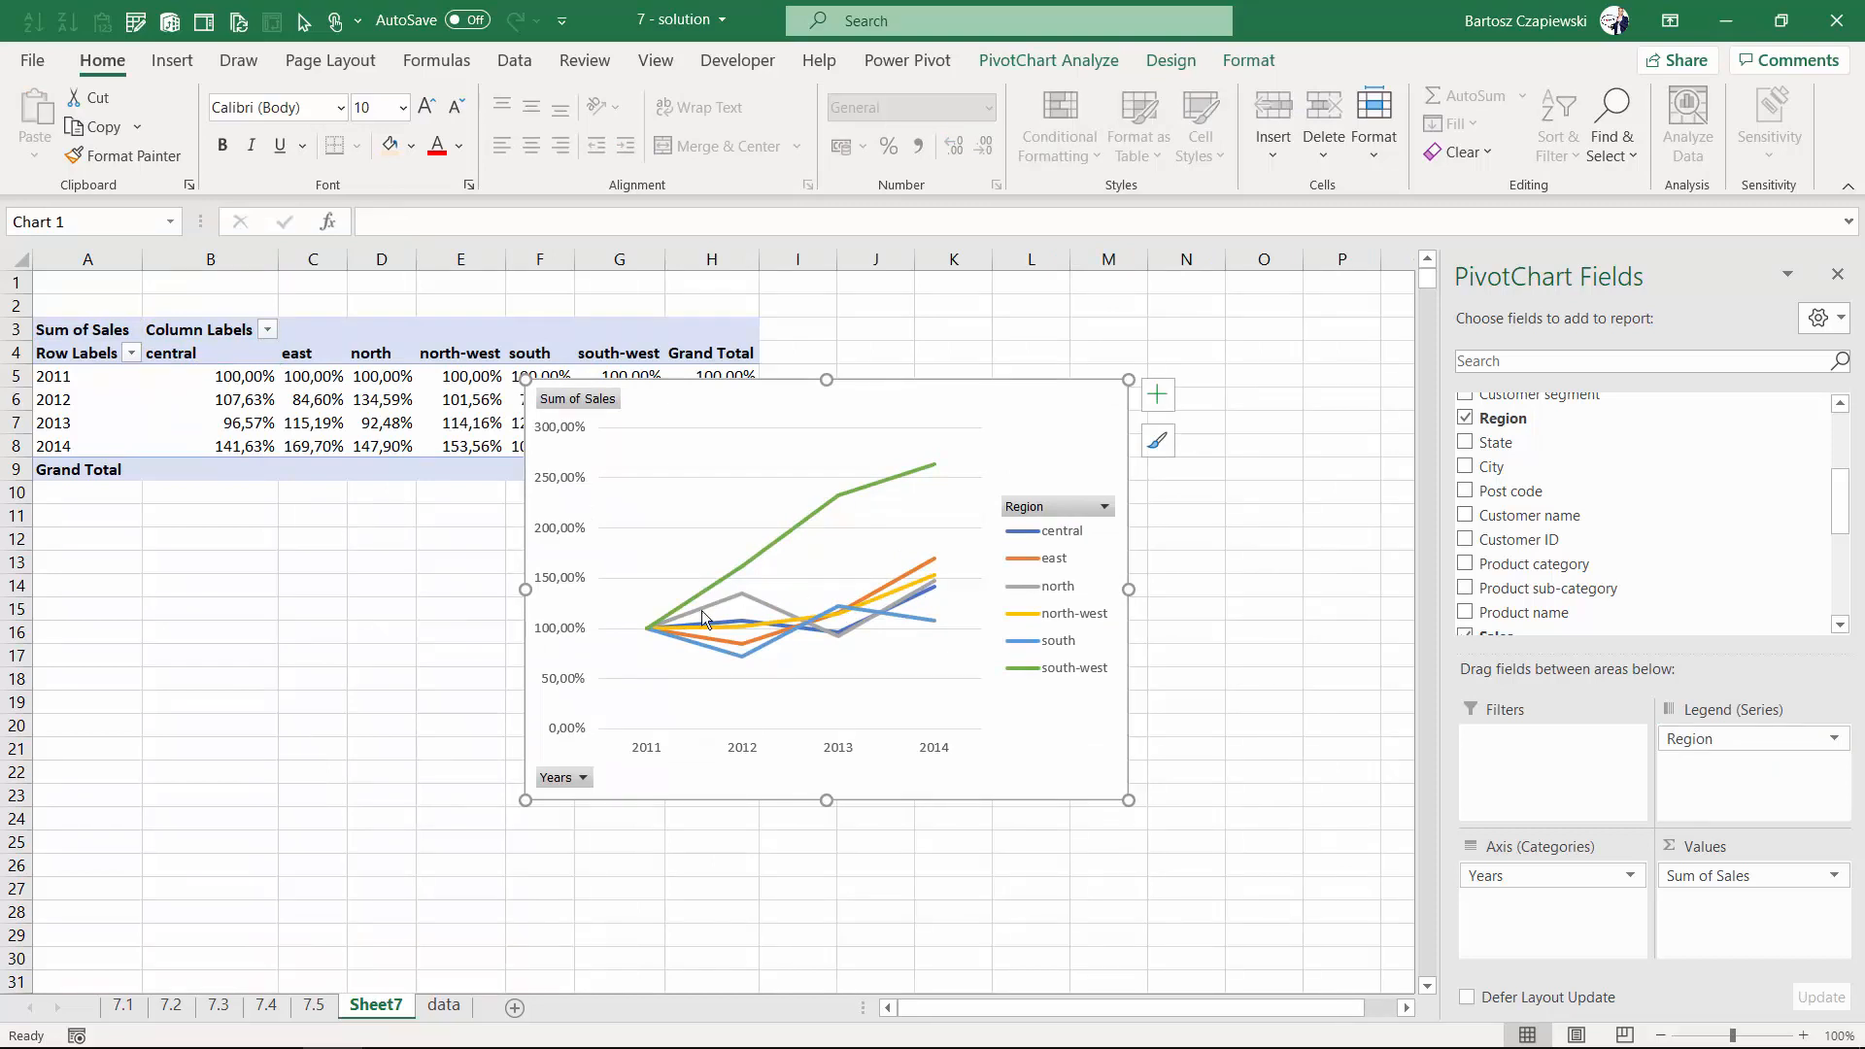
pyautogui.moveTo(747, 636)
# - Return to the data sheet and create another PivotTable on a new worksheet
pyautogui.hotkey('ctrl', 'pagedown')
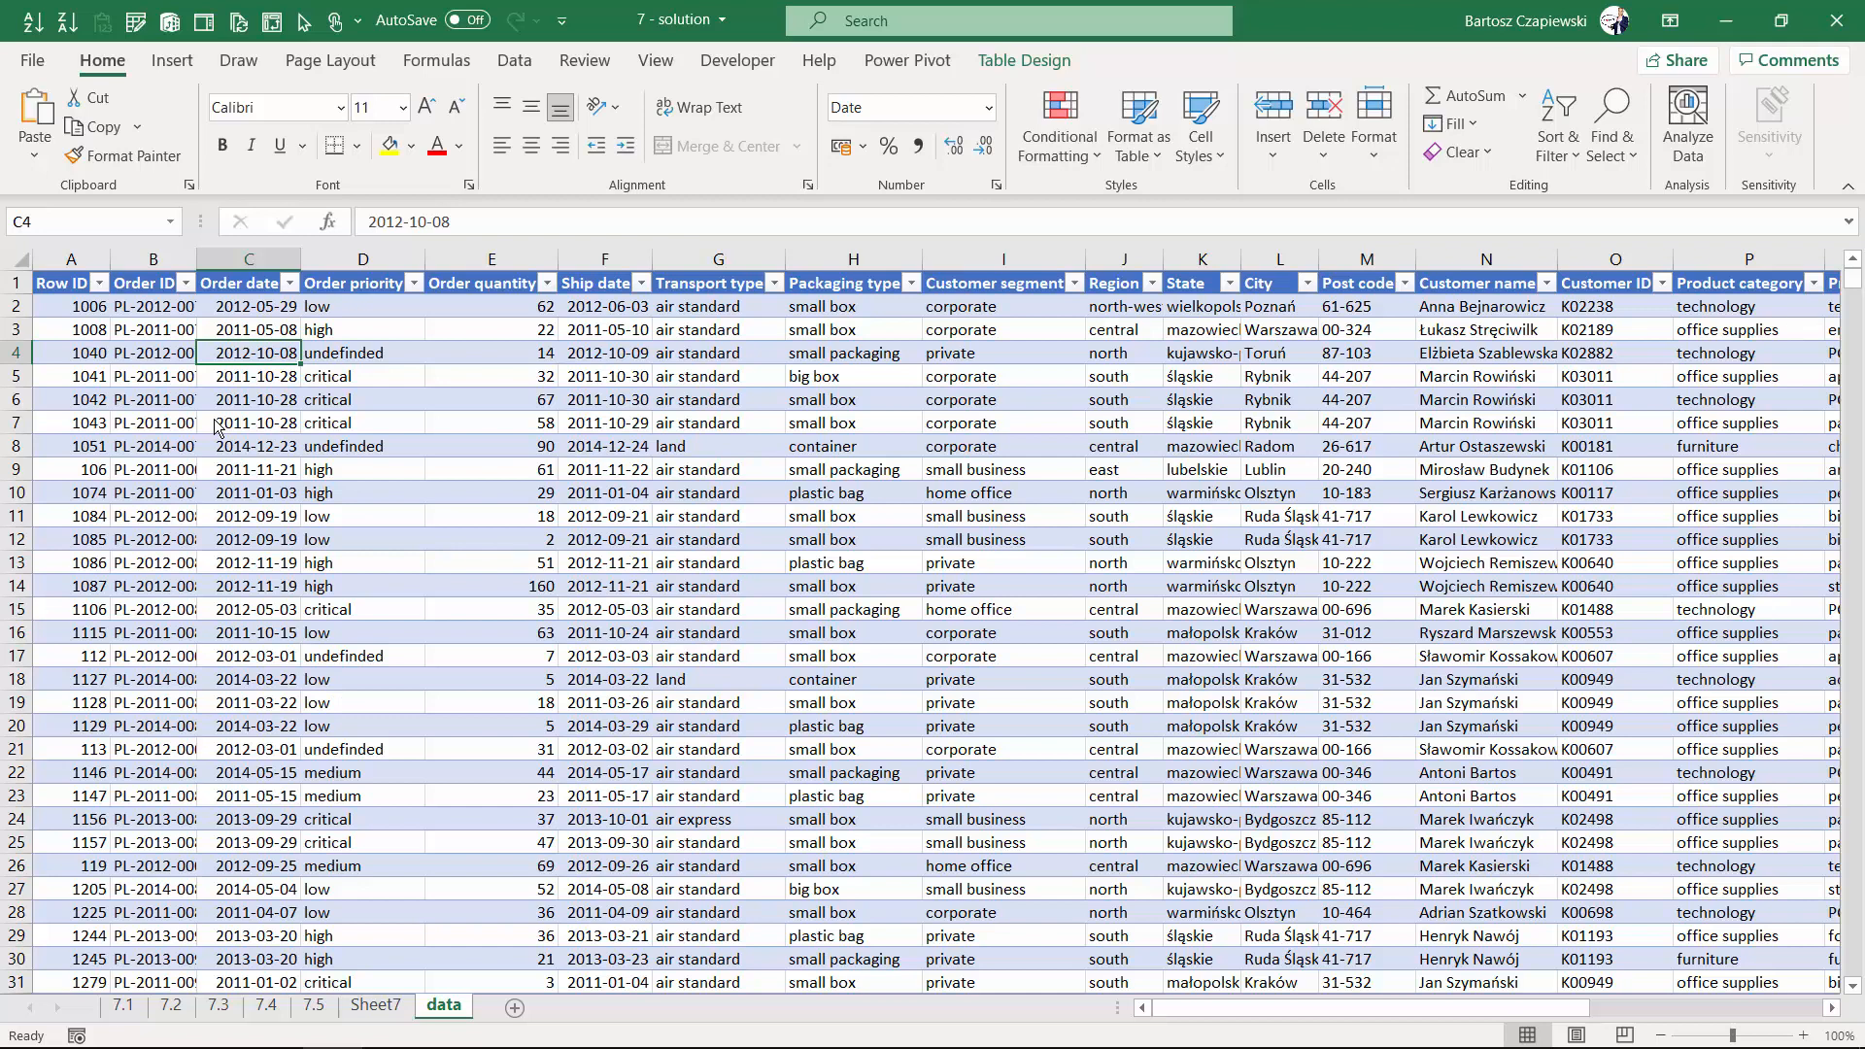
pyautogui.click(172, 60)
pyautogui.click(44, 117)
pyautogui.click(860, 653)
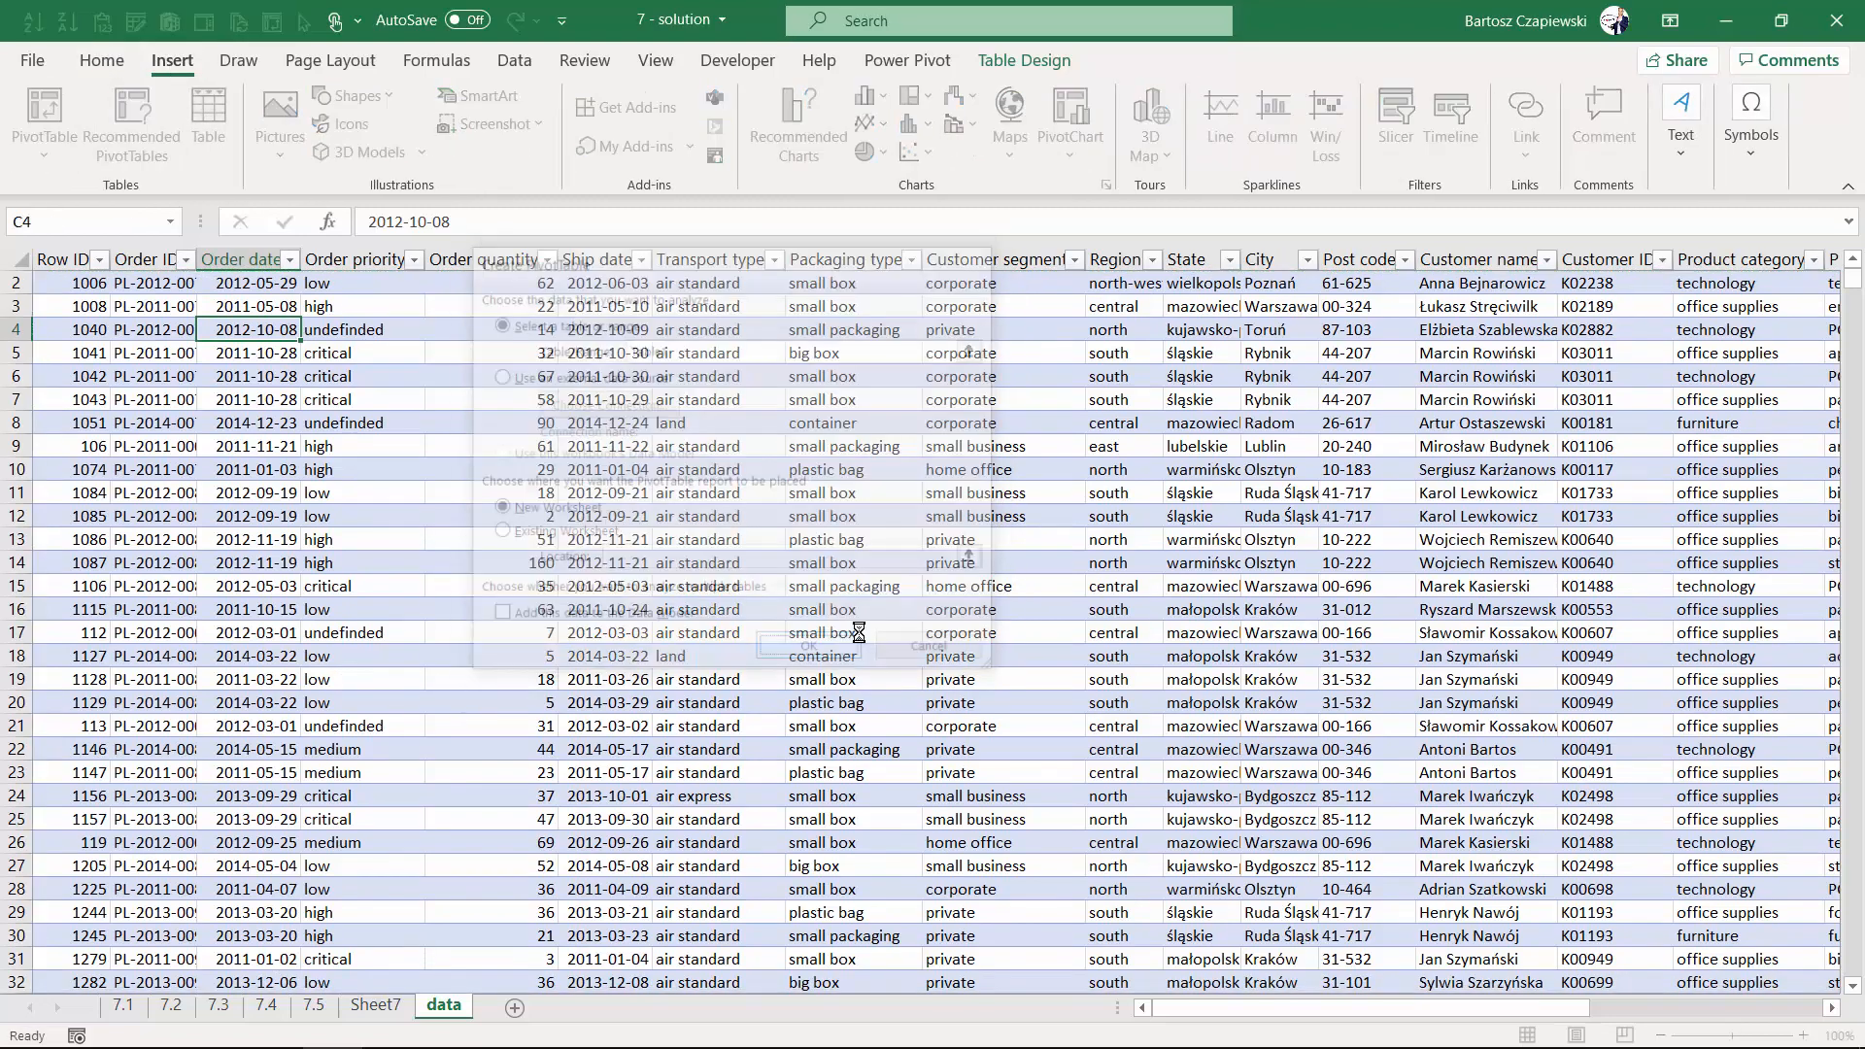
# - Put Order date into the rows, grouped by Years and Months
pyautogui.scroll(-4, 1518, 503)
pyautogui.scroll(-1, 1518, 503)
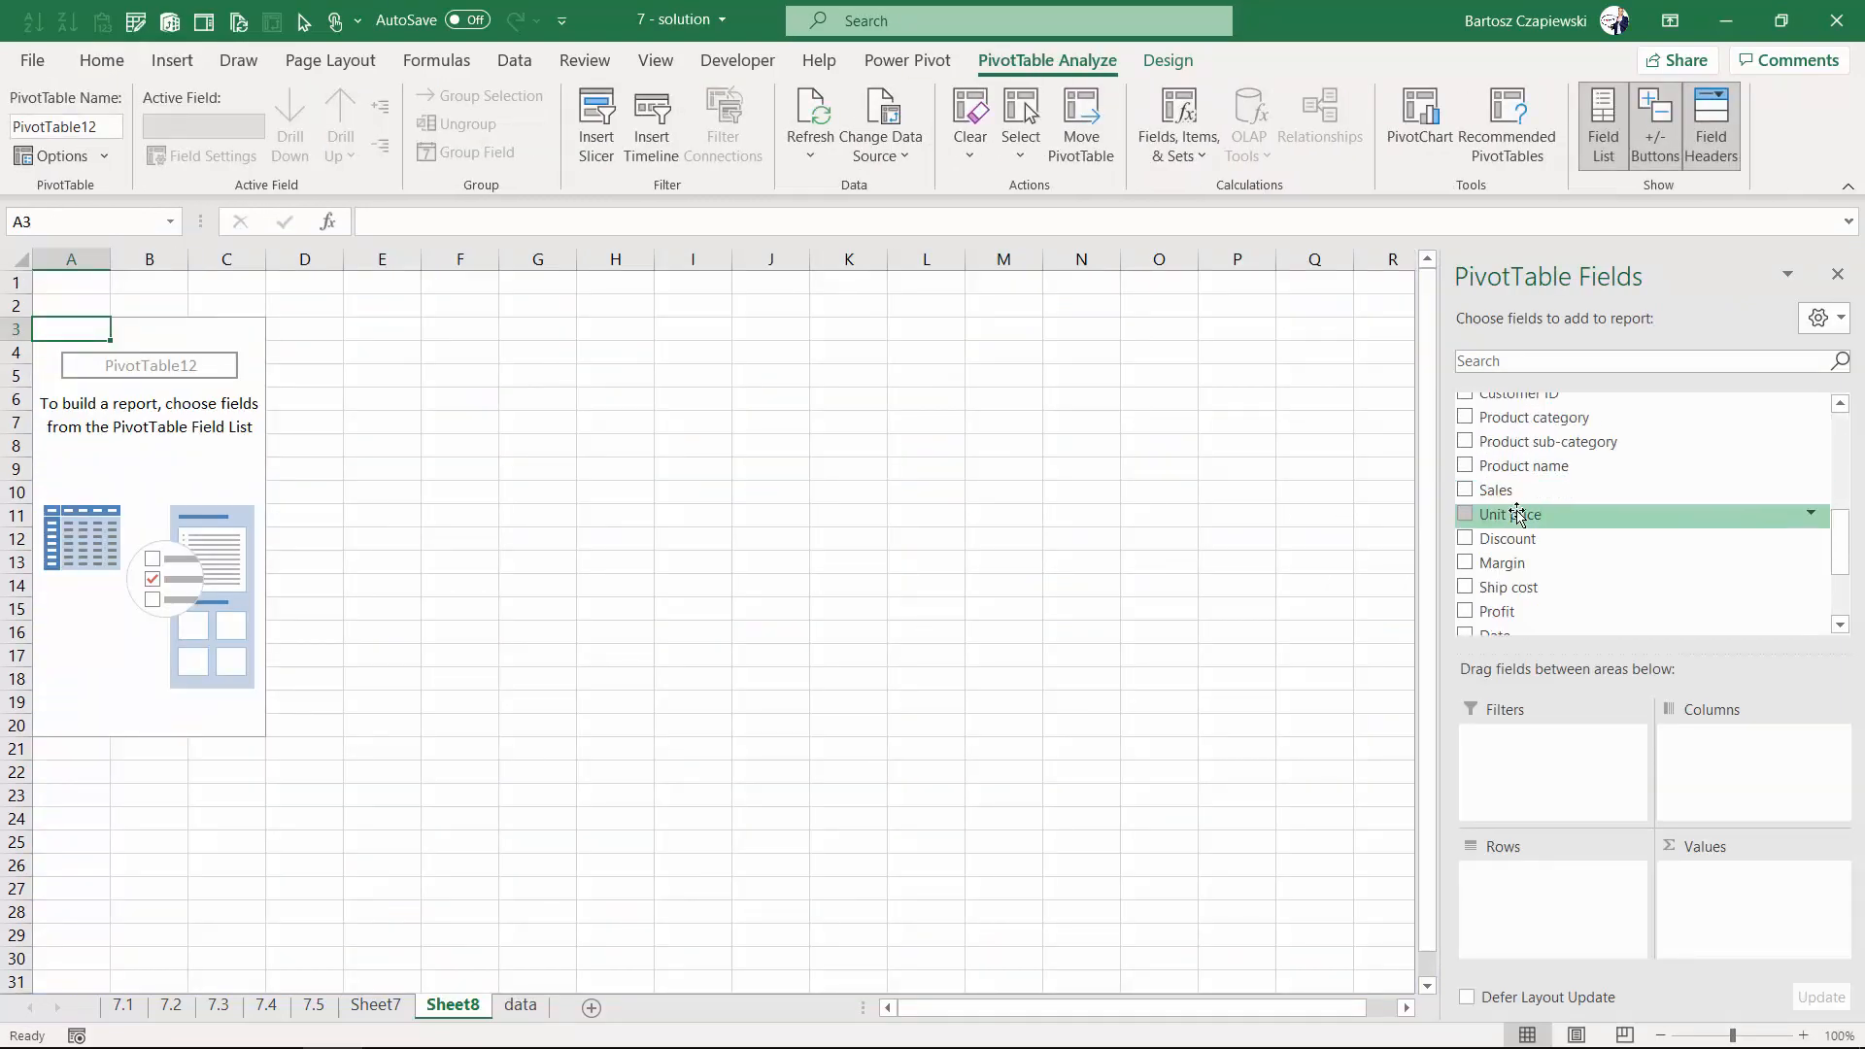
pyautogui.scroll(5, 1518, 495)
pyautogui.moveTo(1515, 453); pyautogui.dragTo(1317, 876)
pyautogui.moveTo(1496, 933); pyautogui.dragTo(1234, 903)
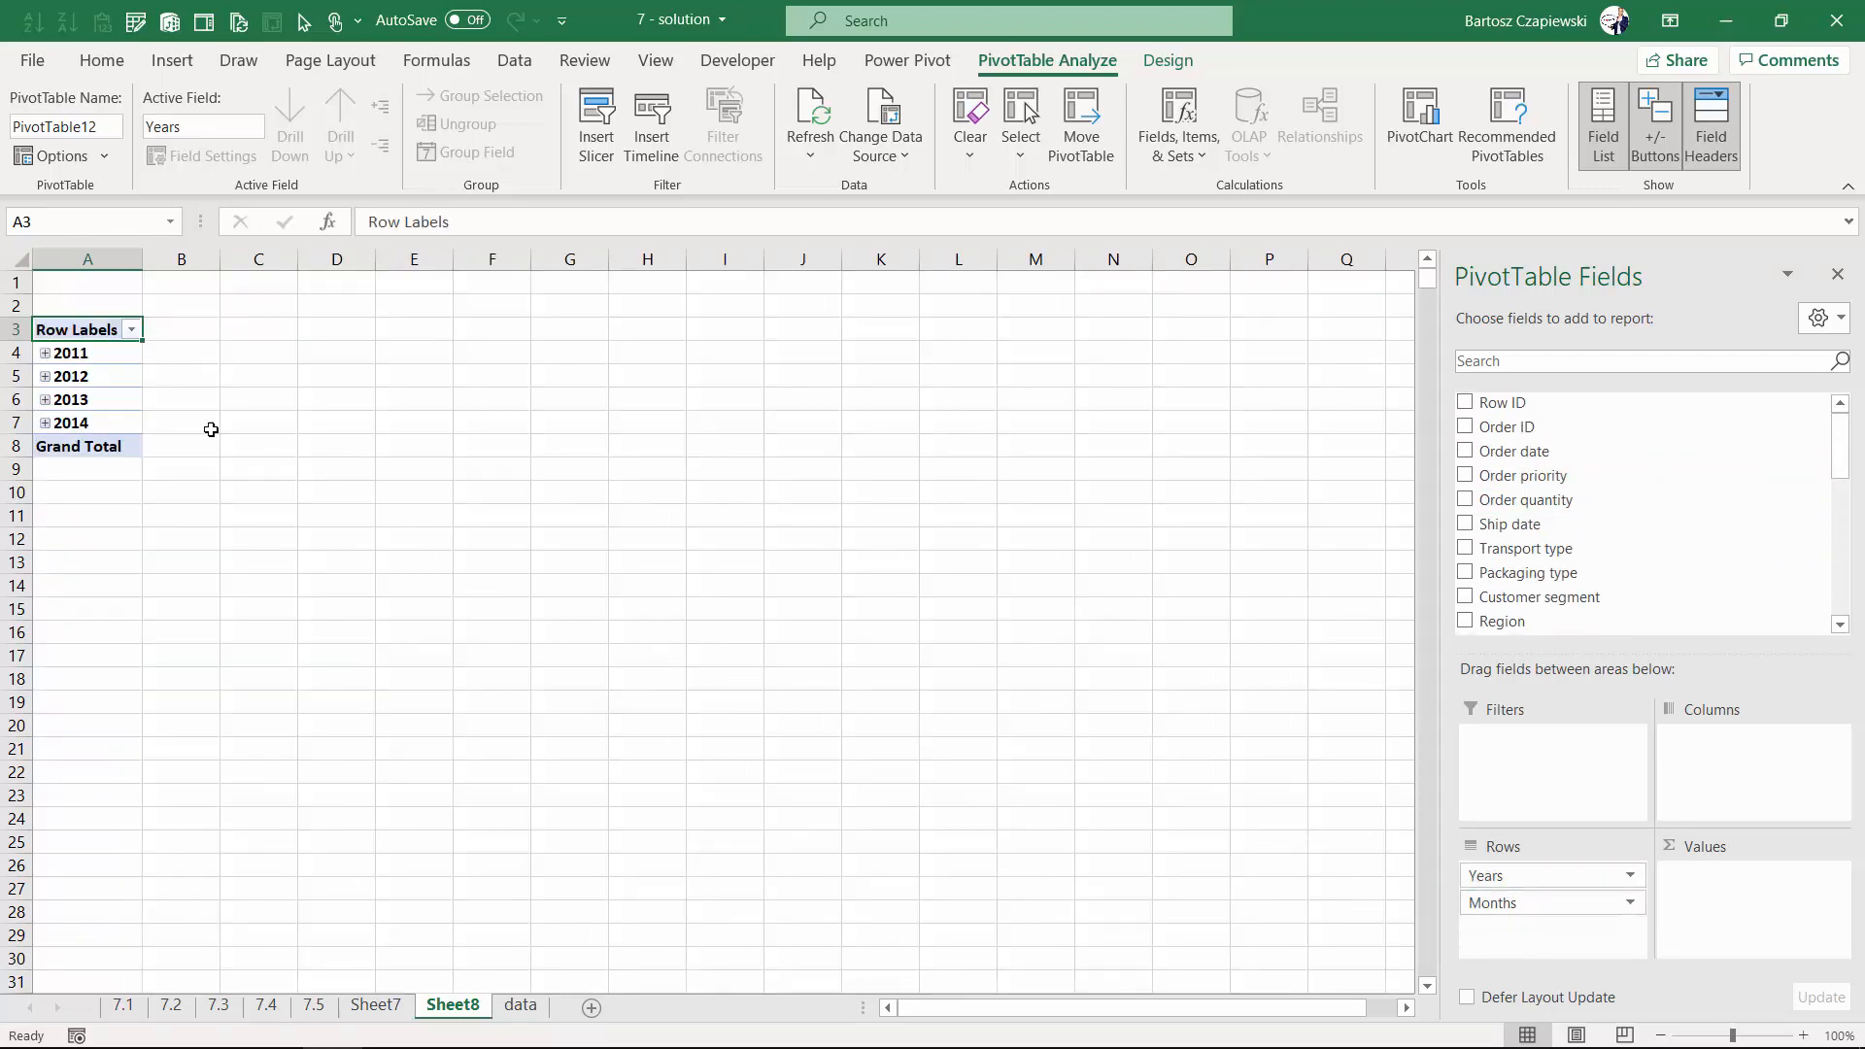
# - Expand the entire Years field to show the months under each year
pyautogui.click(63, 355)
pyautogui.rightClick(99, 354)
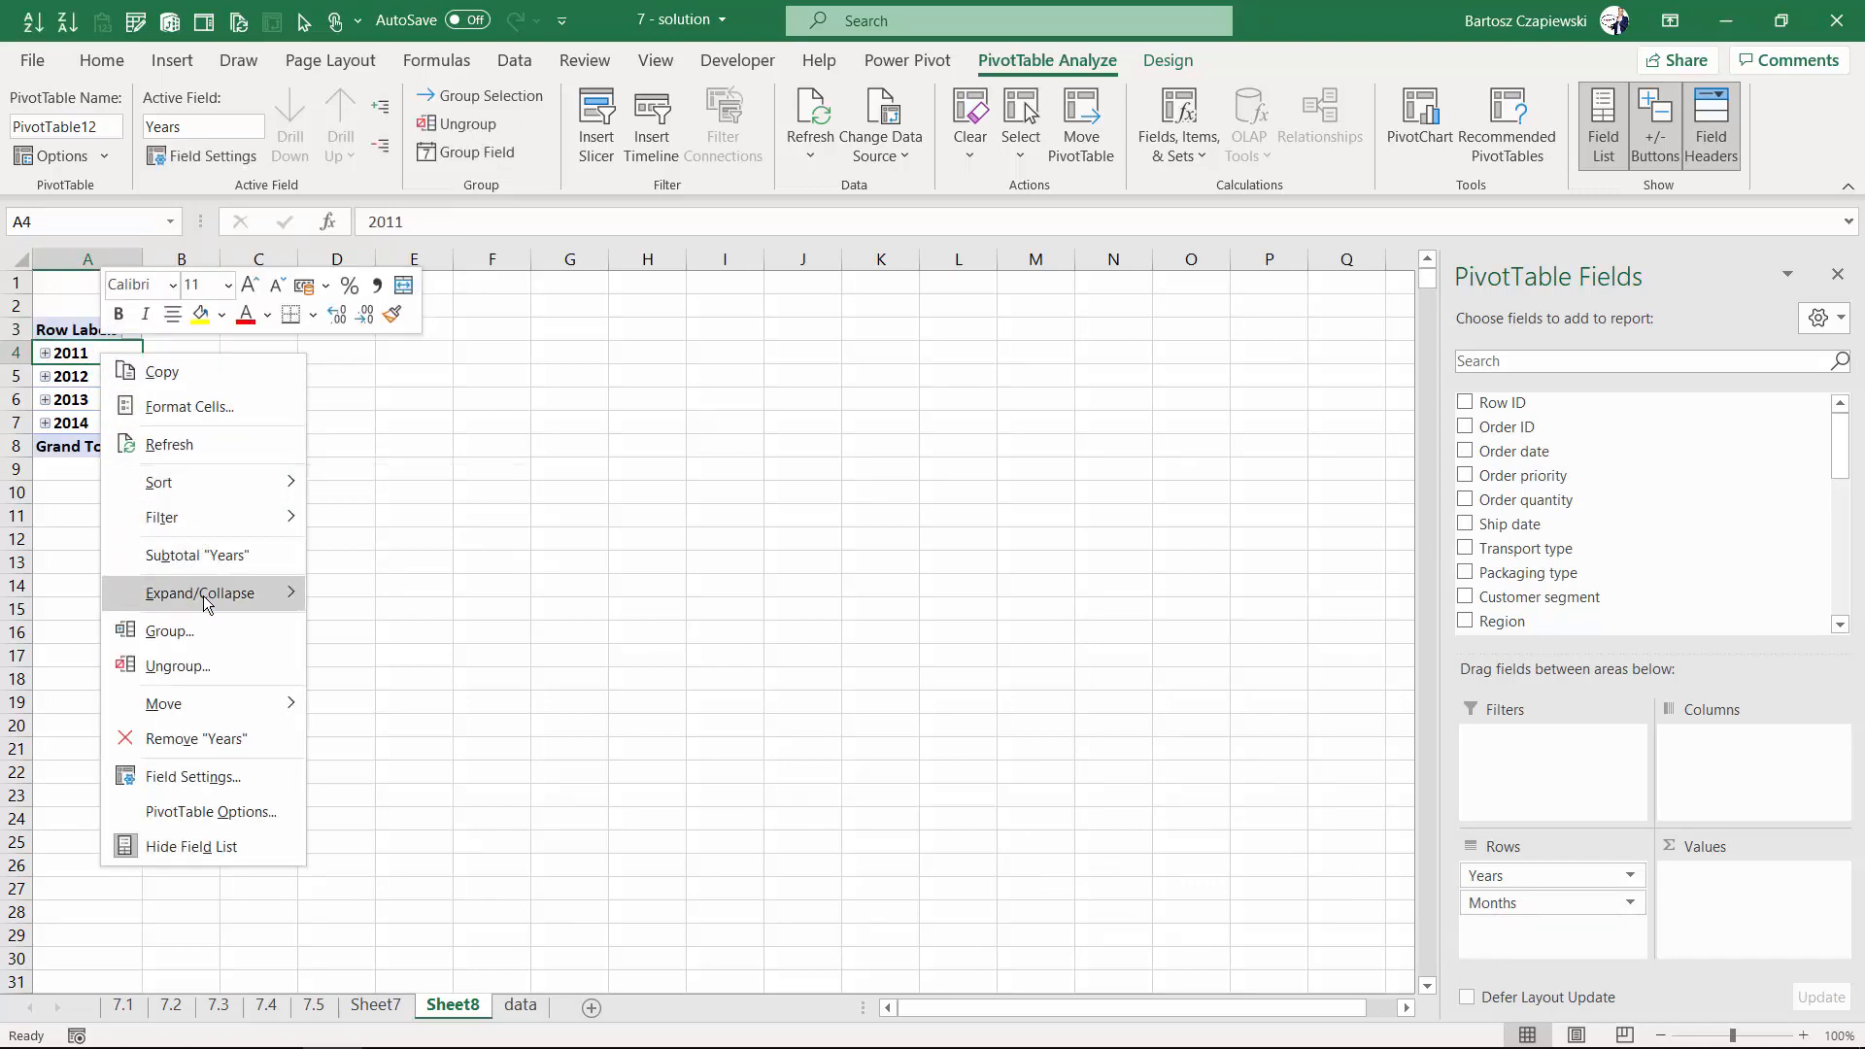
pyautogui.moveTo(206, 594)
pyautogui.click(388, 666)
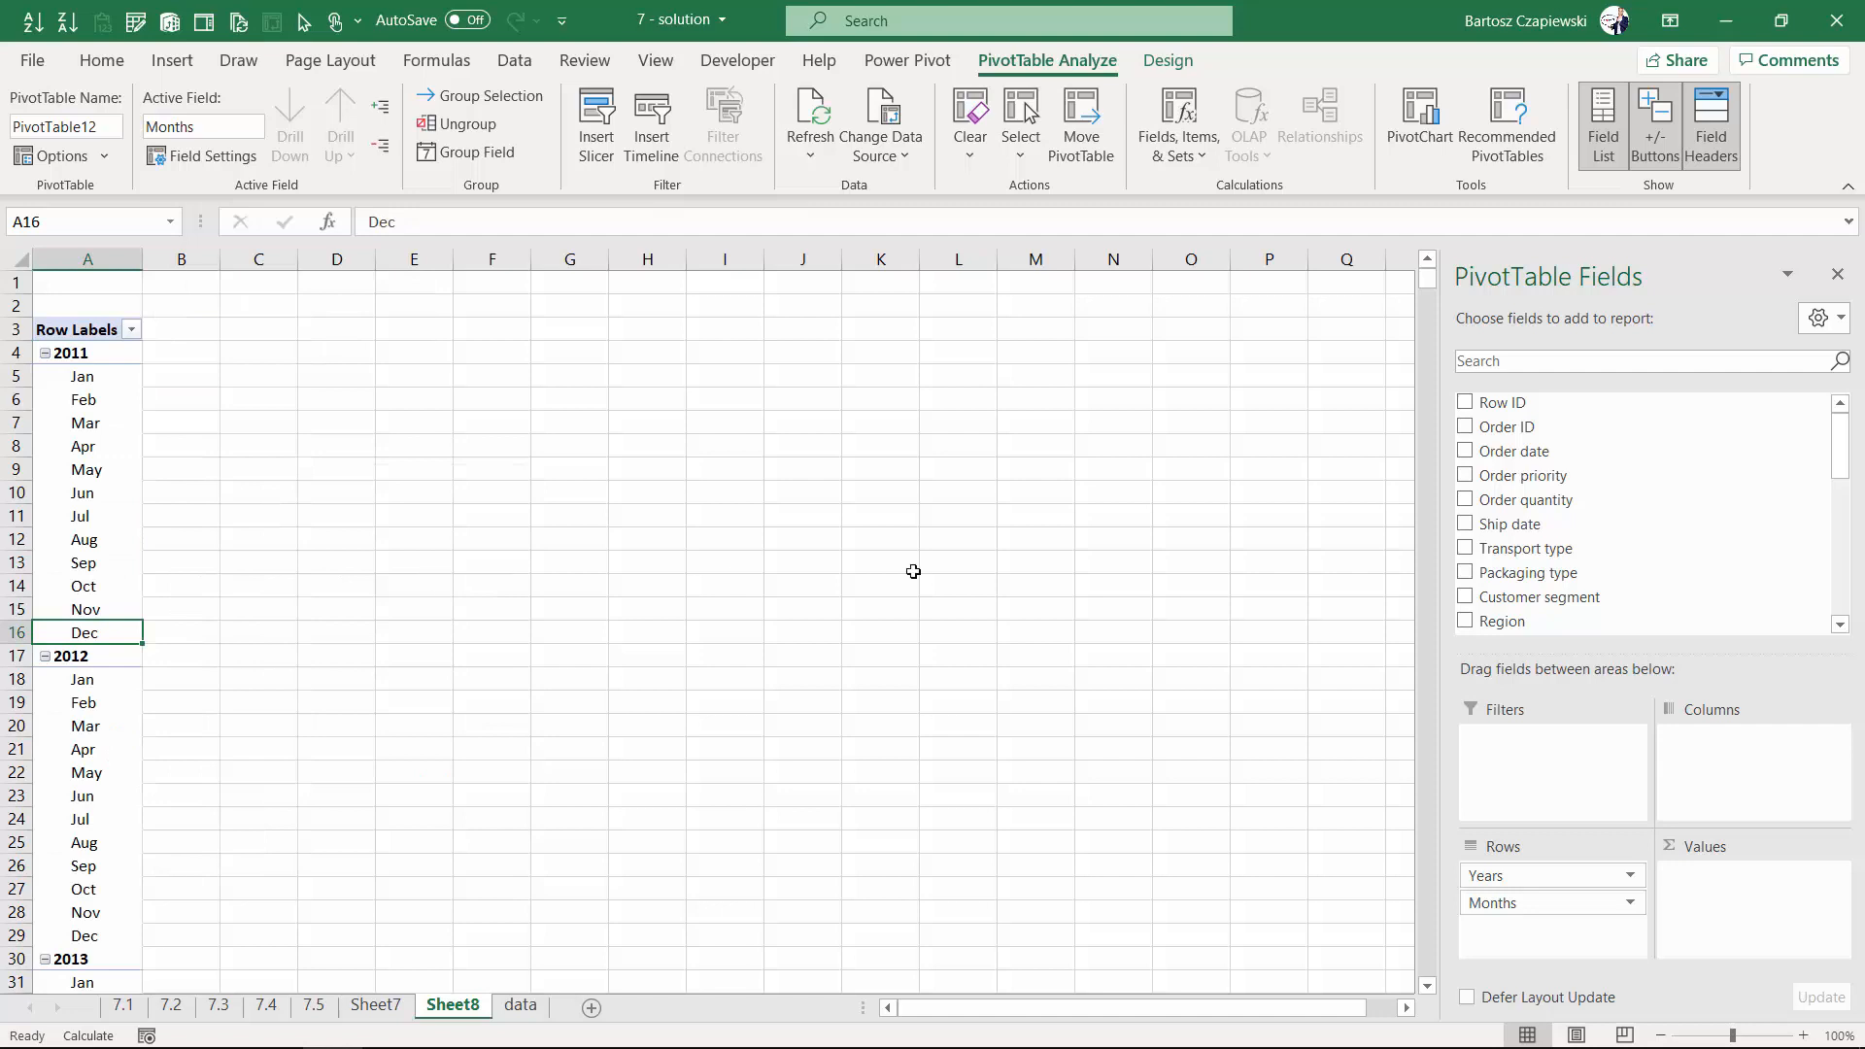
# - Add Sales to the values area twice, as Sum of Sales and Sum of Sales2
pyautogui.scroll(-1, 1505, 540)
pyautogui.scroll(-3, 1505, 540)
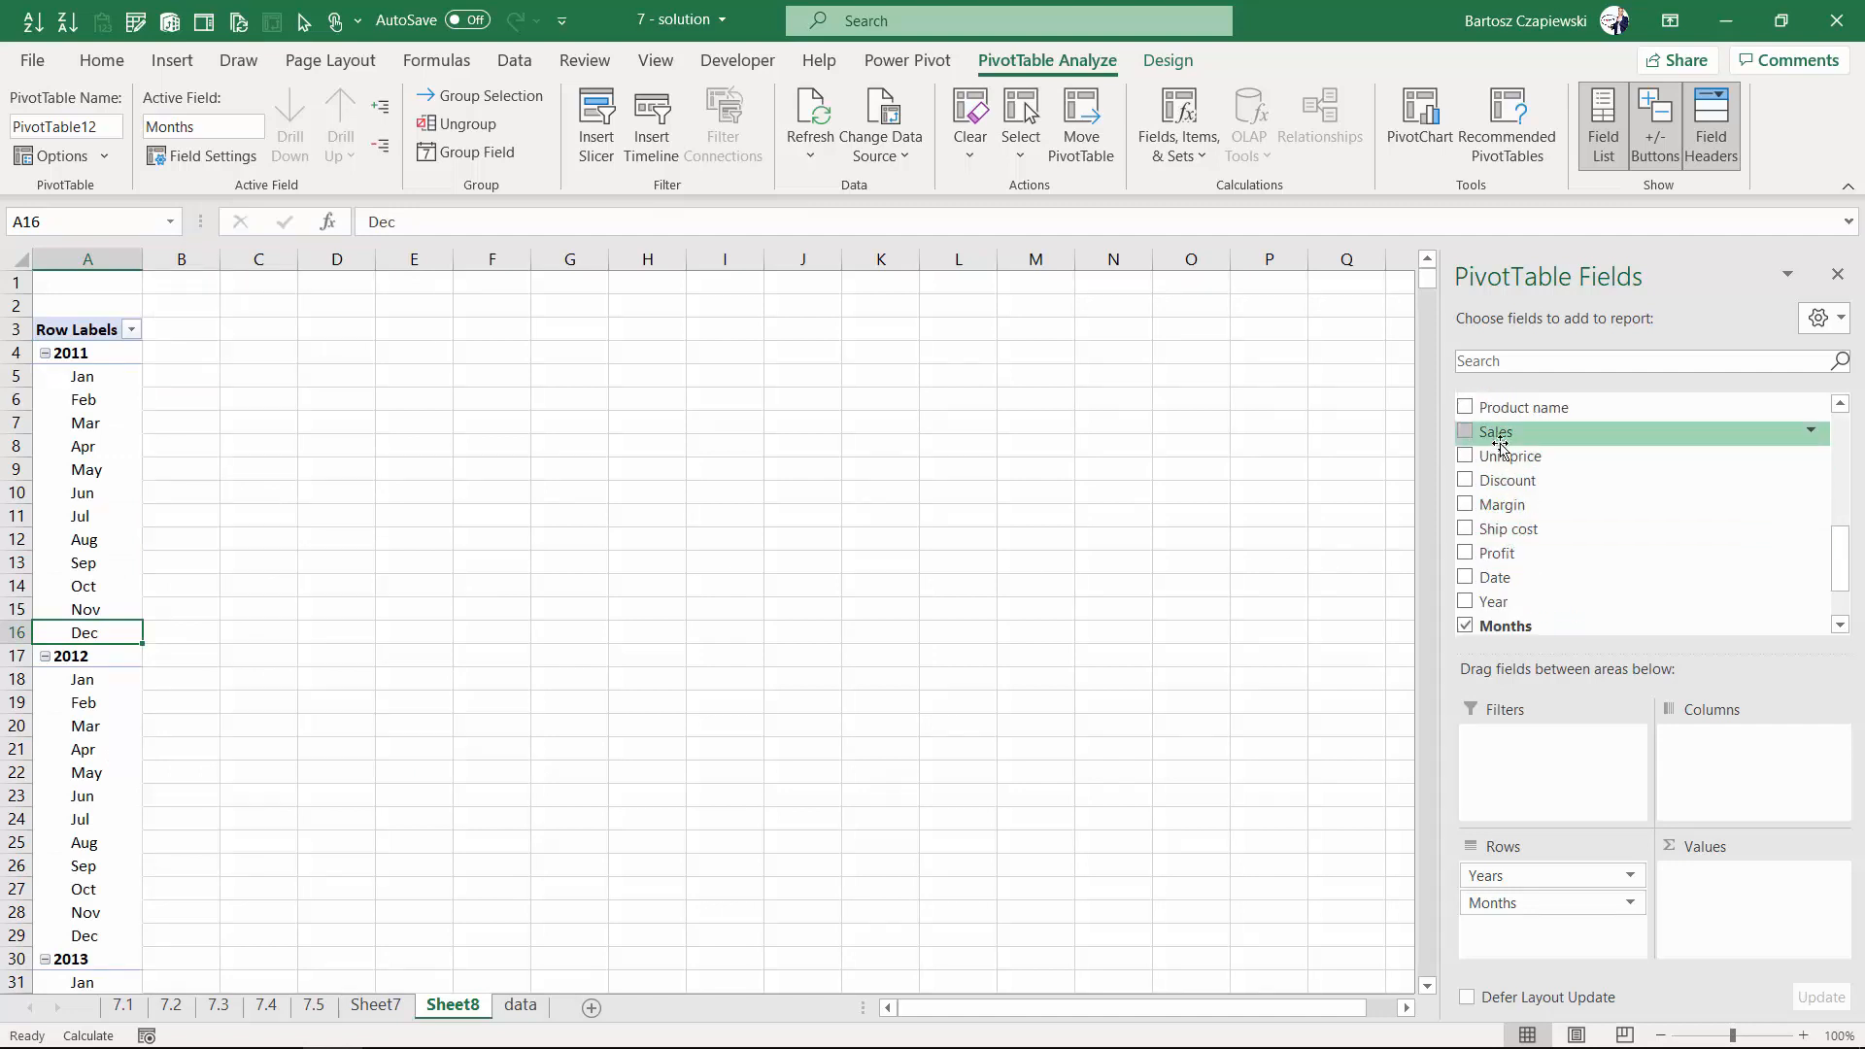
pyautogui.moveTo(1500, 432); pyautogui.dragTo(1744, 918)
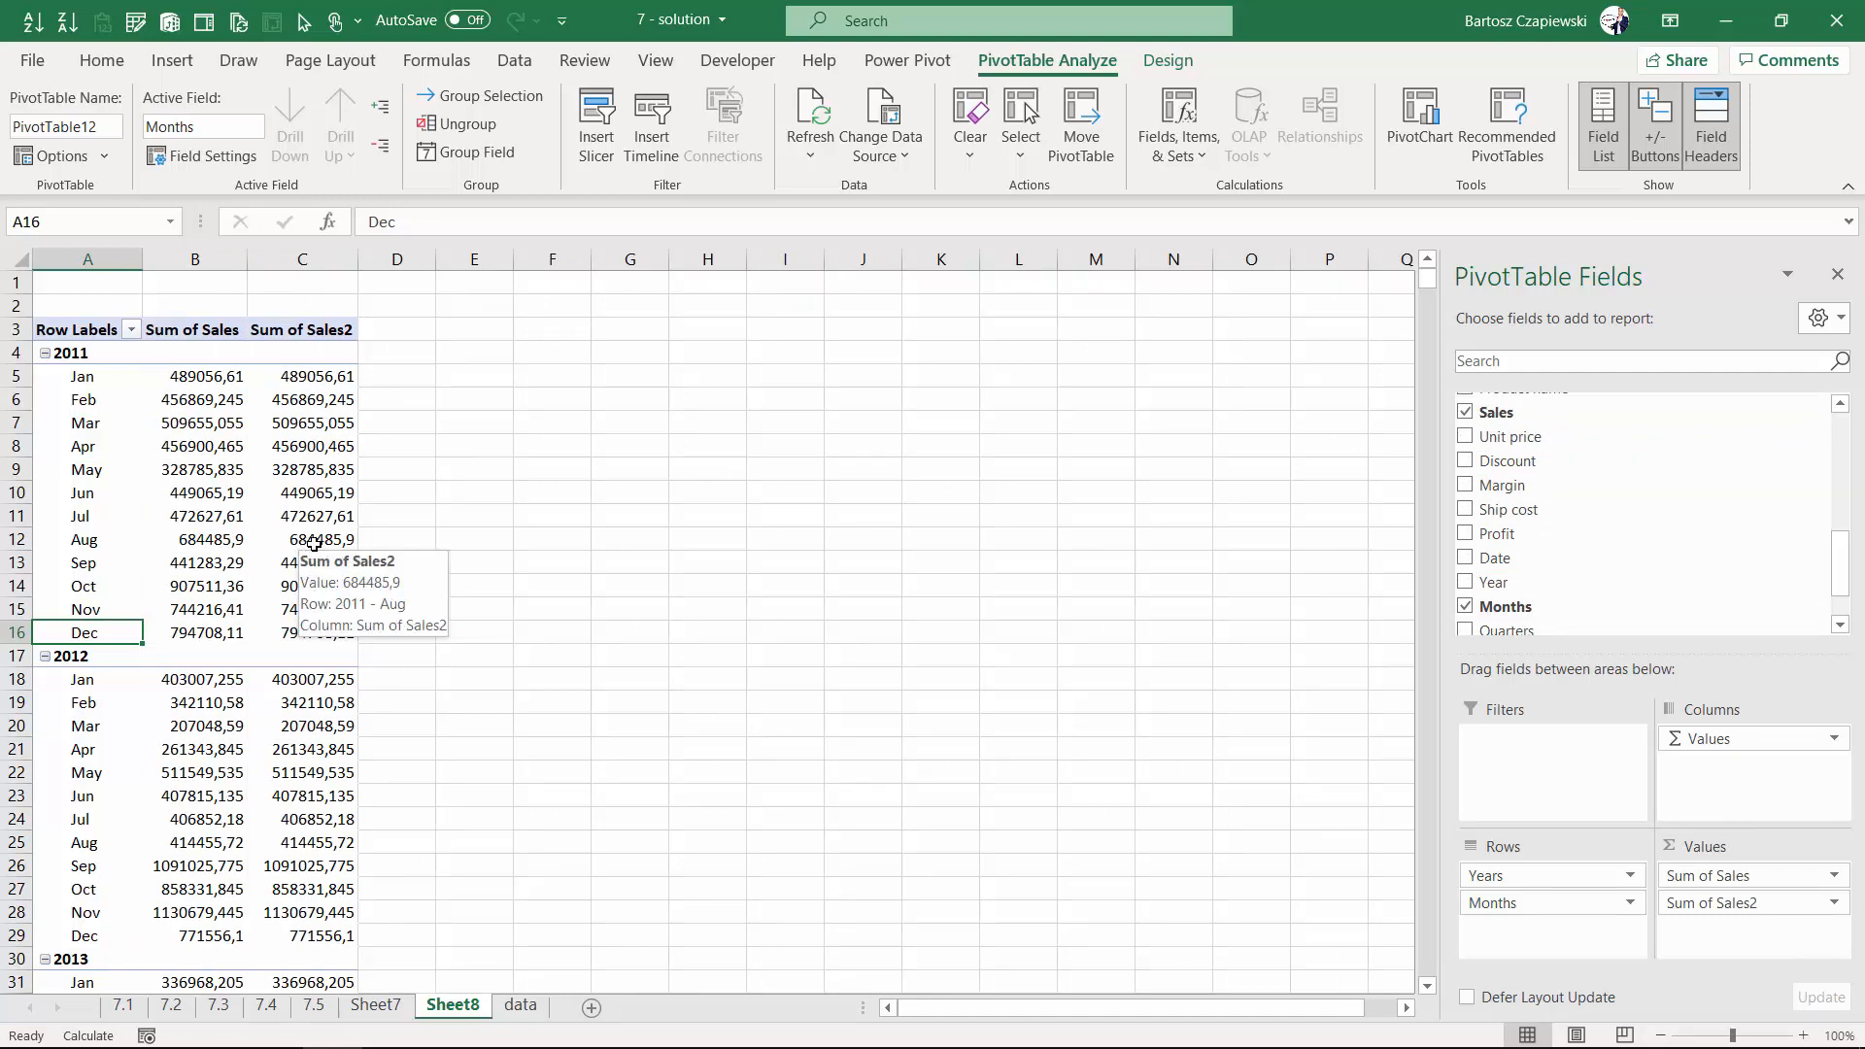
# - Format Sum of Sales as Number with 0 decimal places and a 1000 separator
pyautogui.rightClick(225, 376)
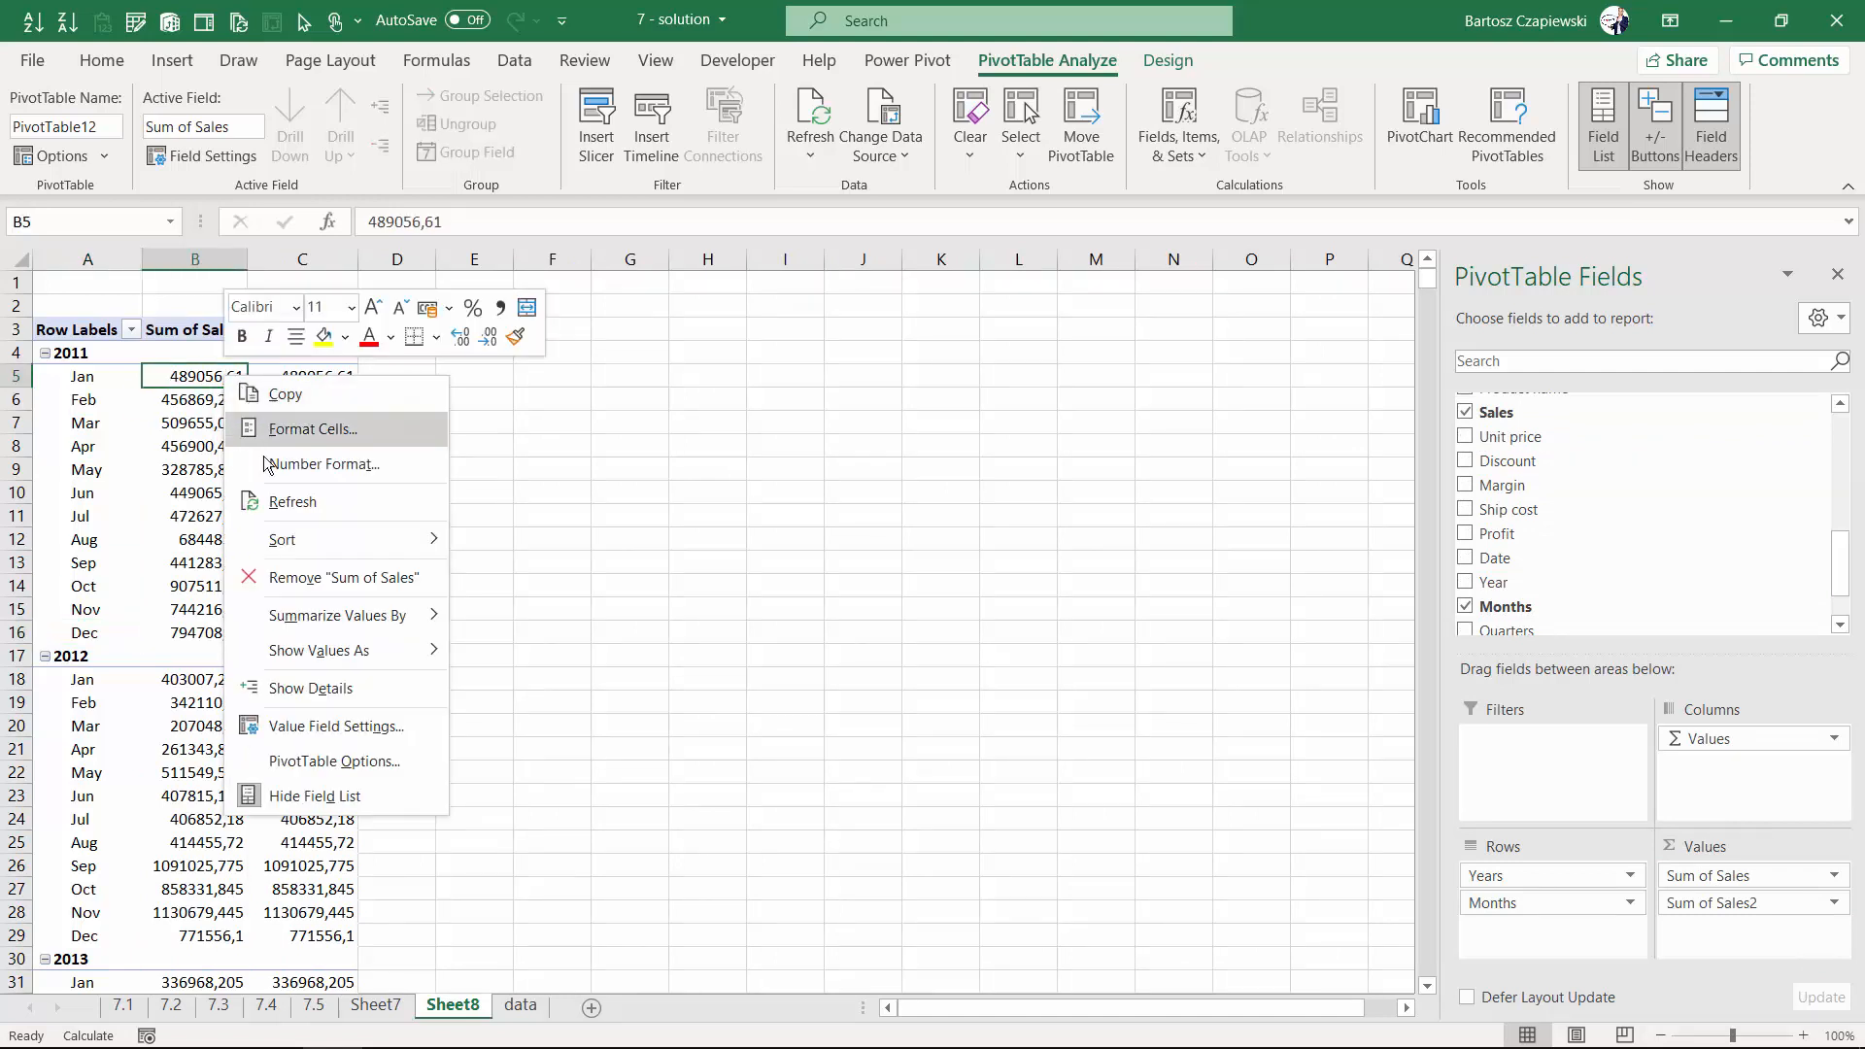
pyautogui.click(315, 468)
pyautogui.click(77, 274)
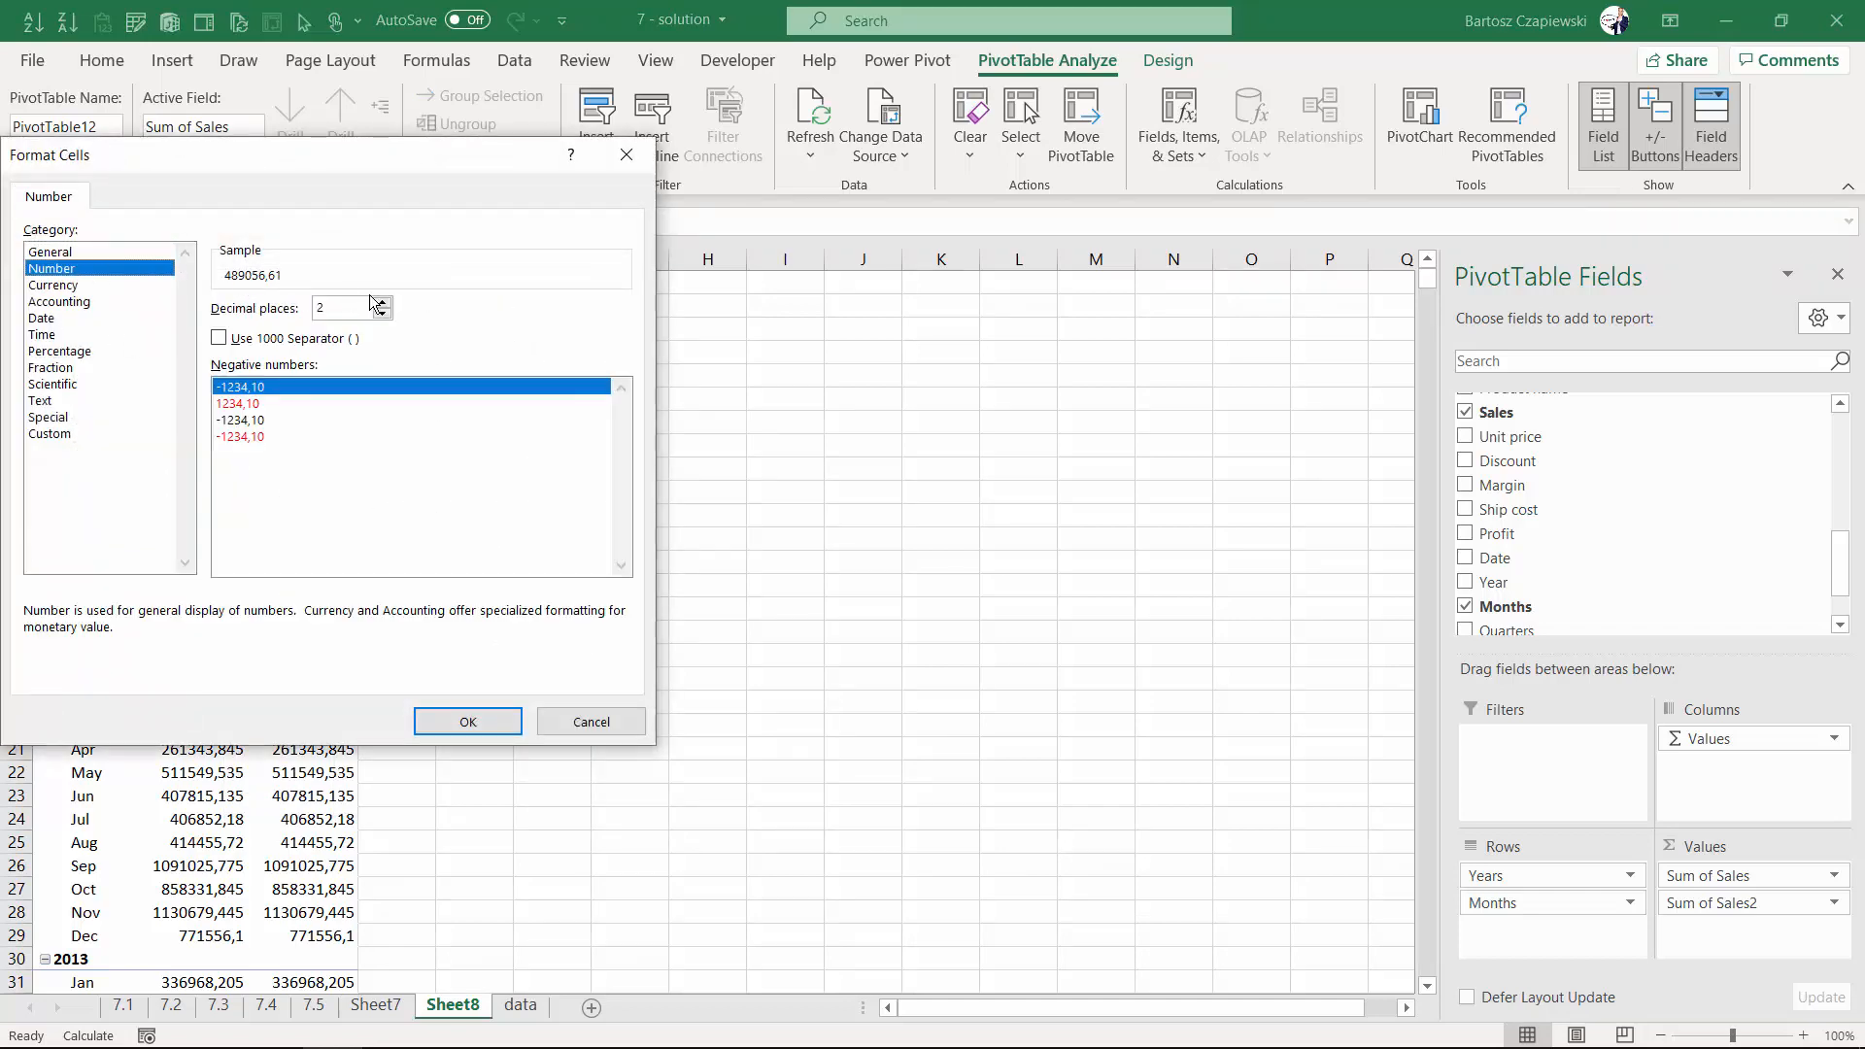
pyautogui.doubleClick(382, 312)
pyautogui.click(236, 340)
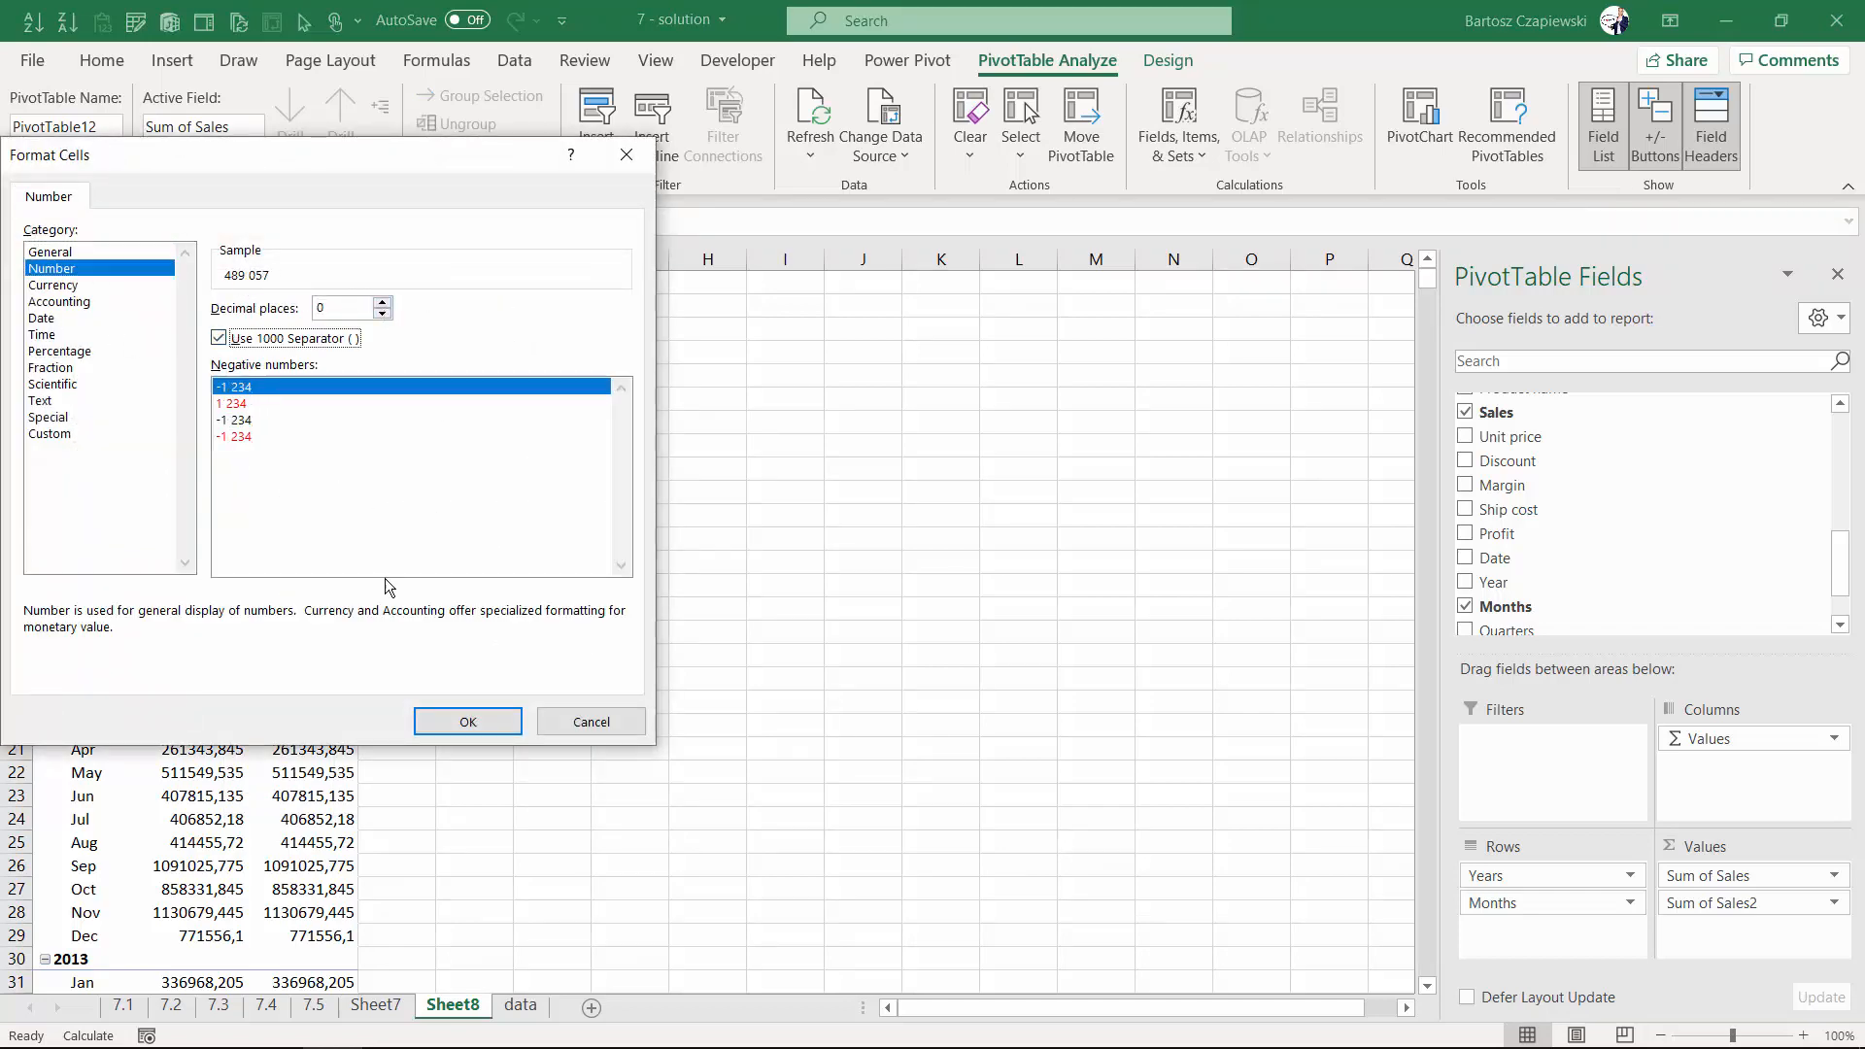
pyautogui.click(467, 720)
# - Repeat the same number format on the Sum of Sales2 column
pyautogui.click(307, 375)
pyautogui.press('F4')
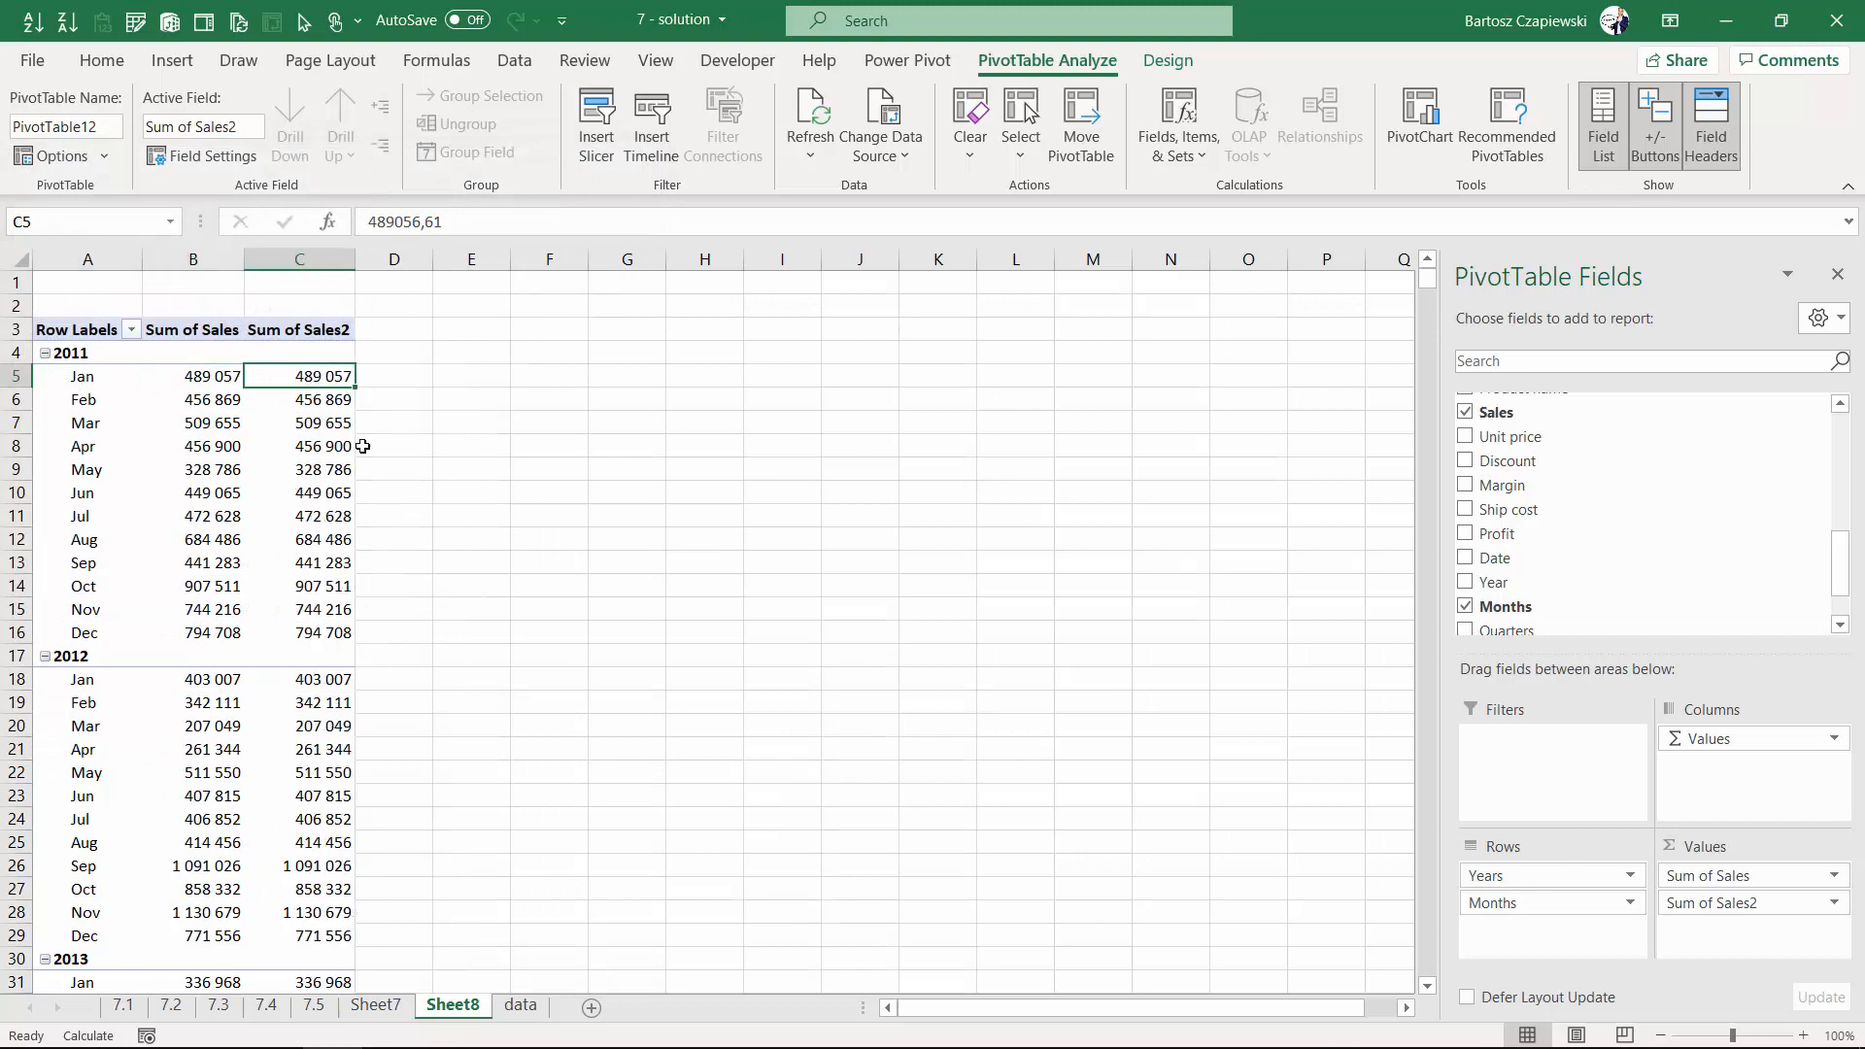
pyautogui.click(320, 680)
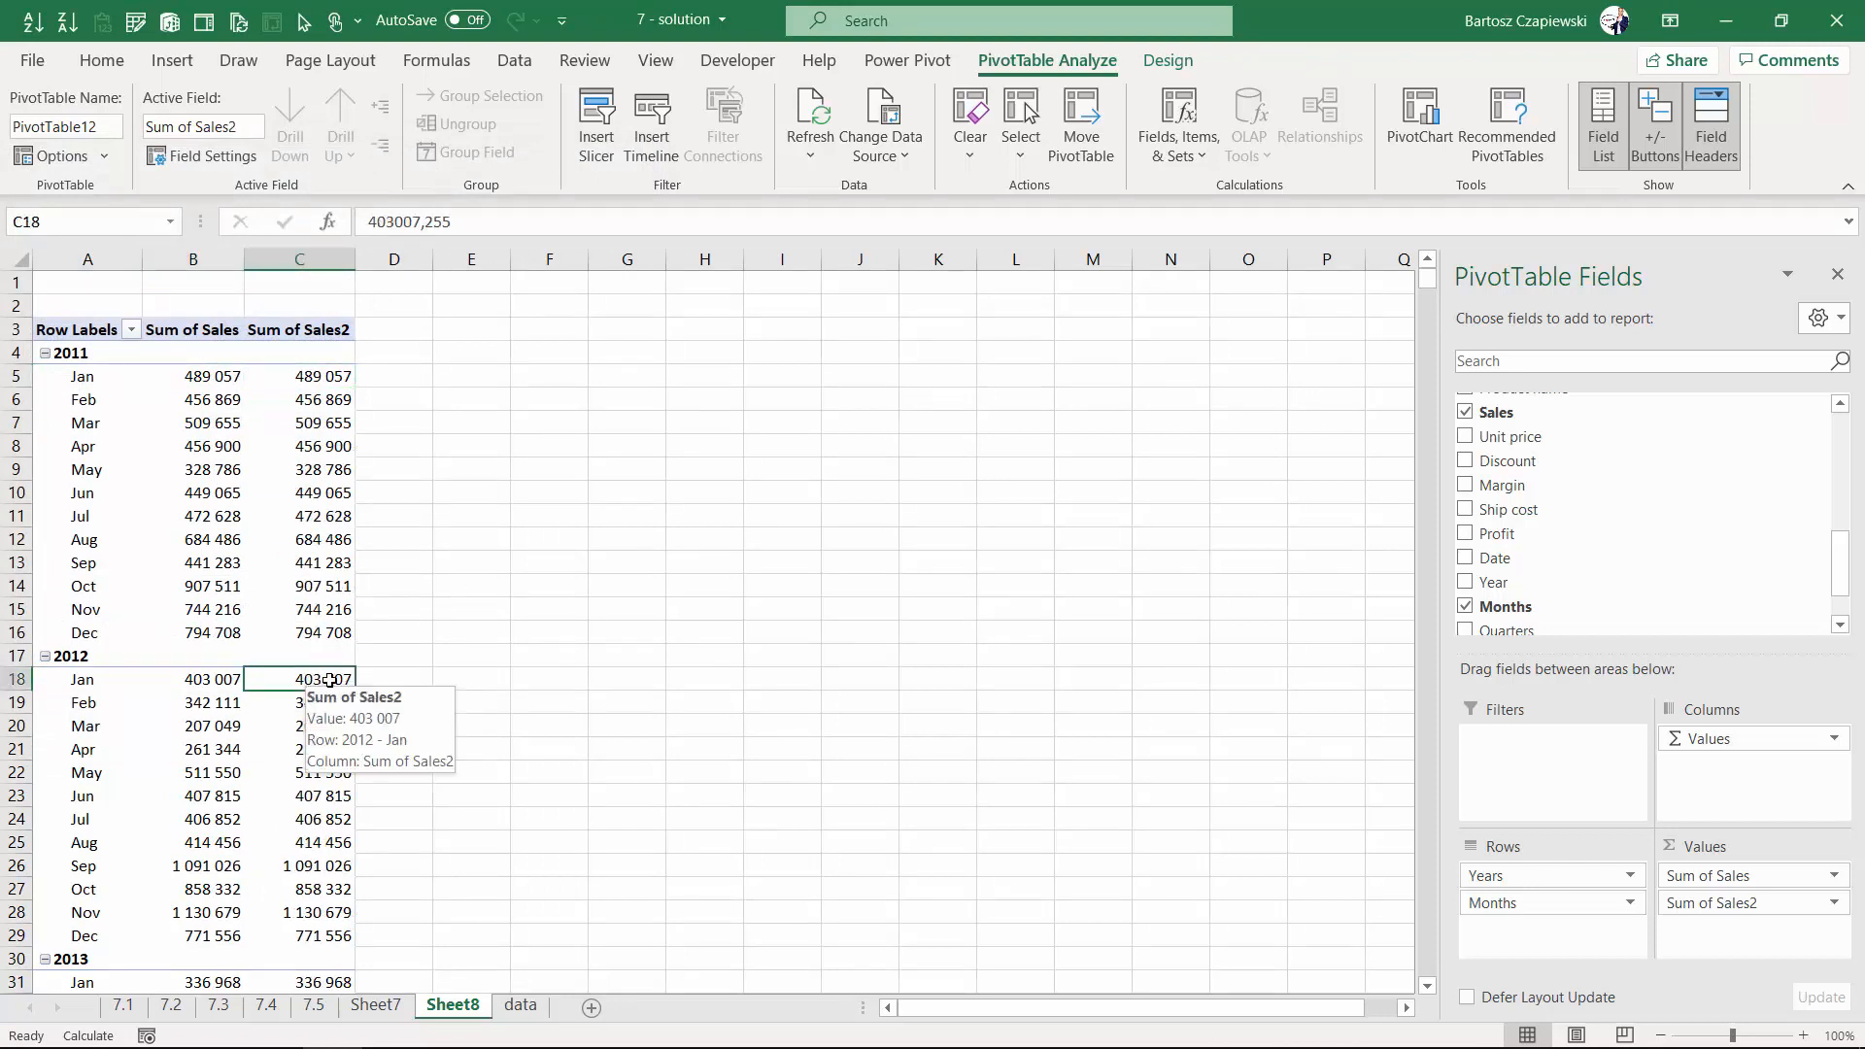
# - Show Sum of Sales2 as Difference From, using Years as the base field and the previous item as base
pyautogui.click(311, 375)
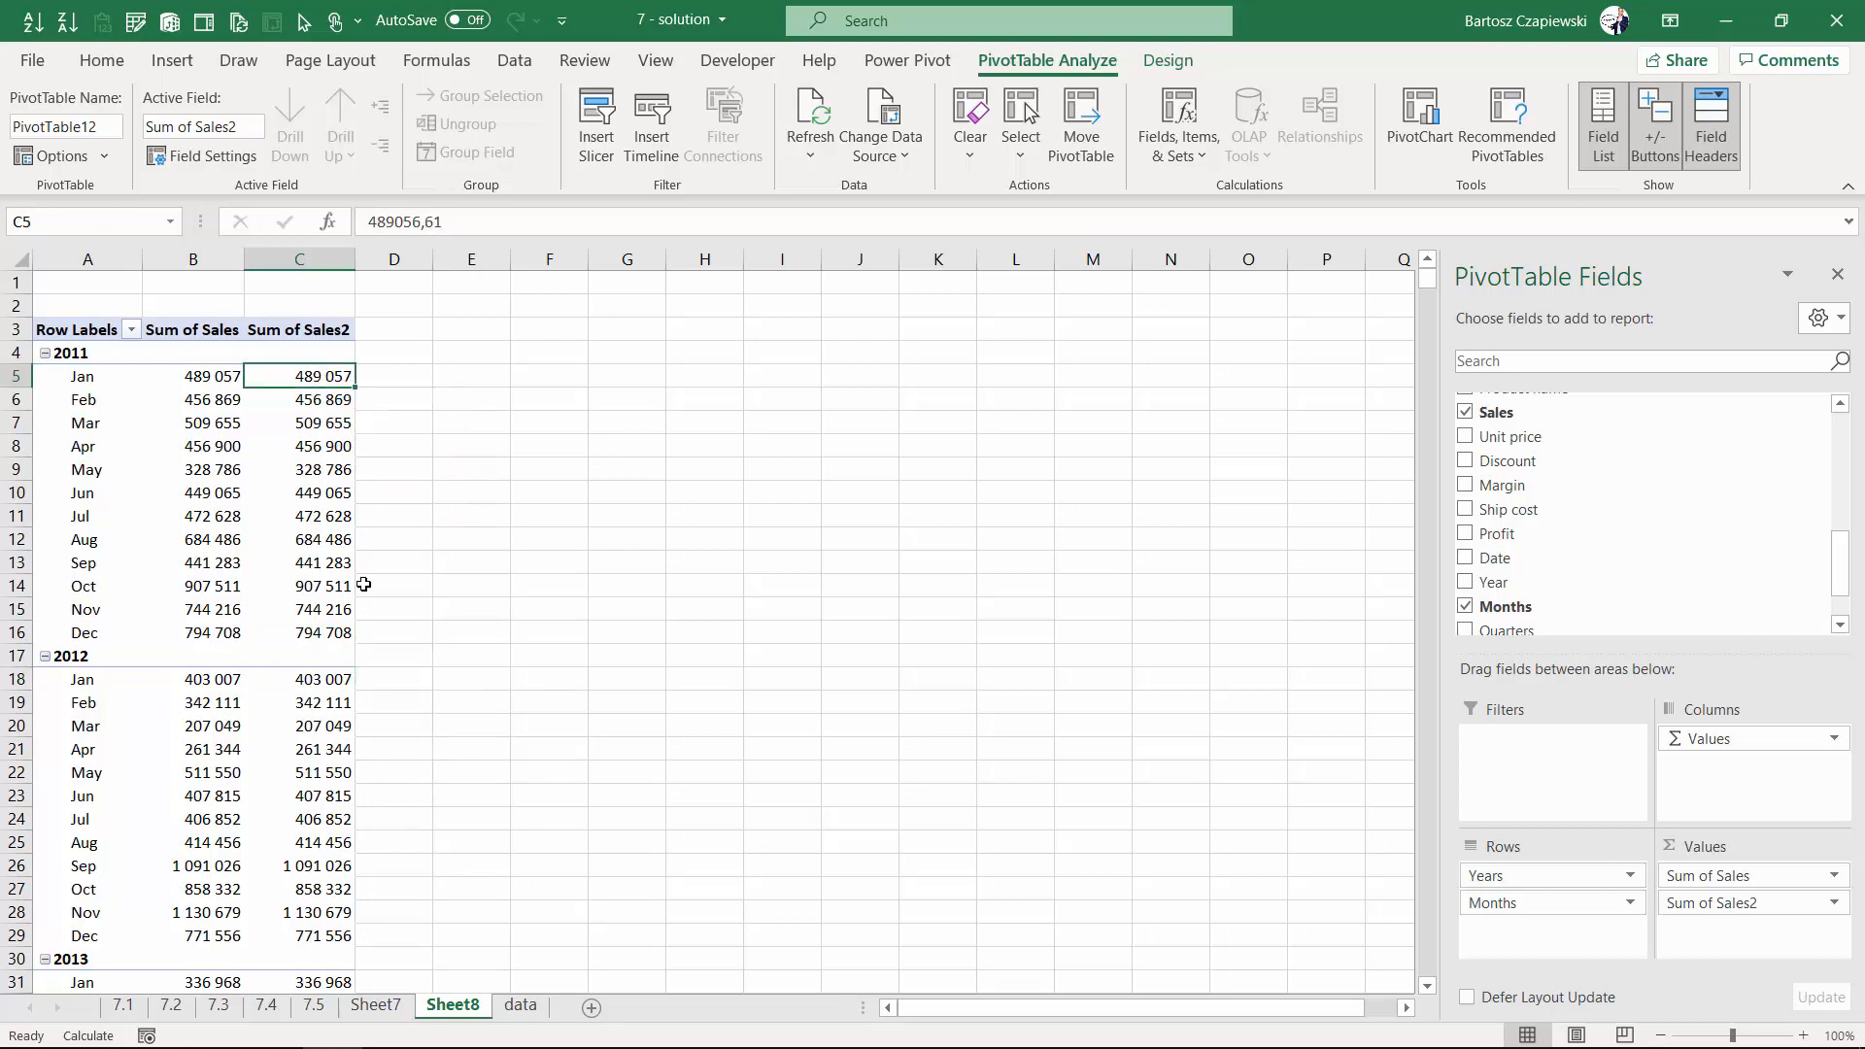
pyautogui.rightClick(312, 376)
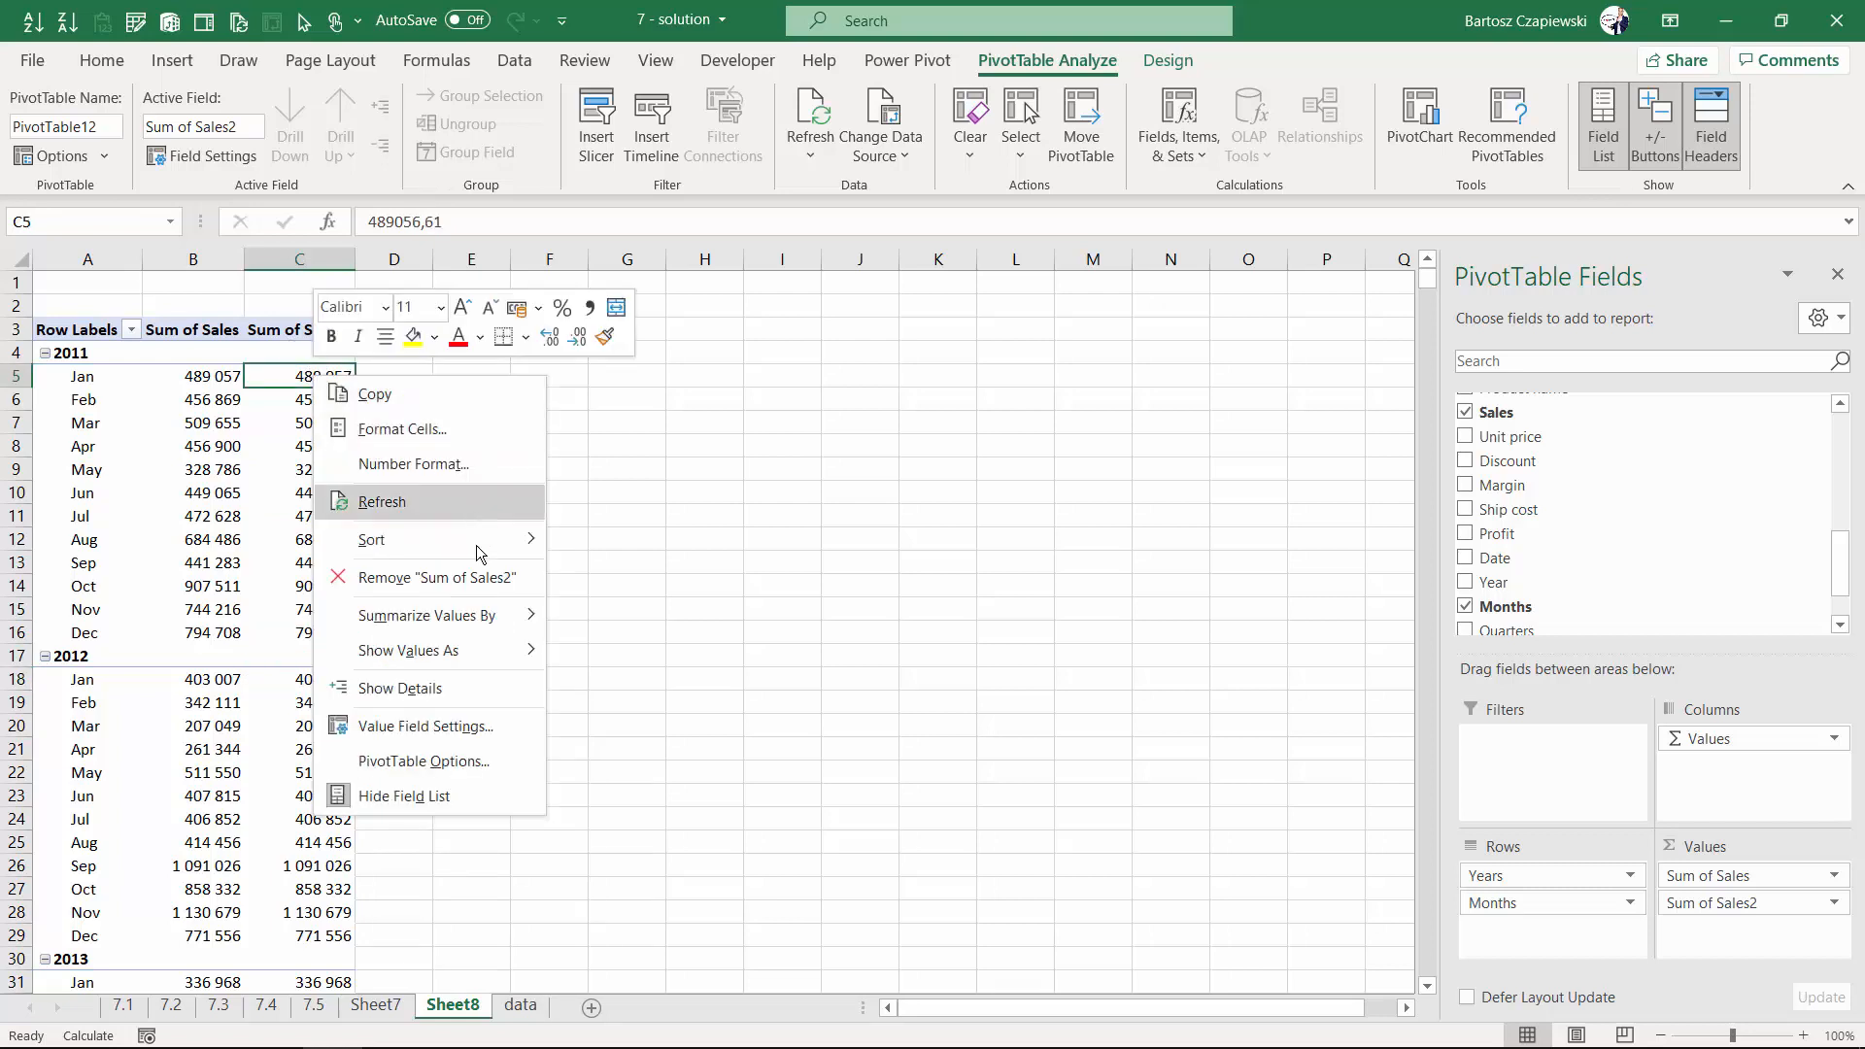
pyautogui.moveTo(453, 653)
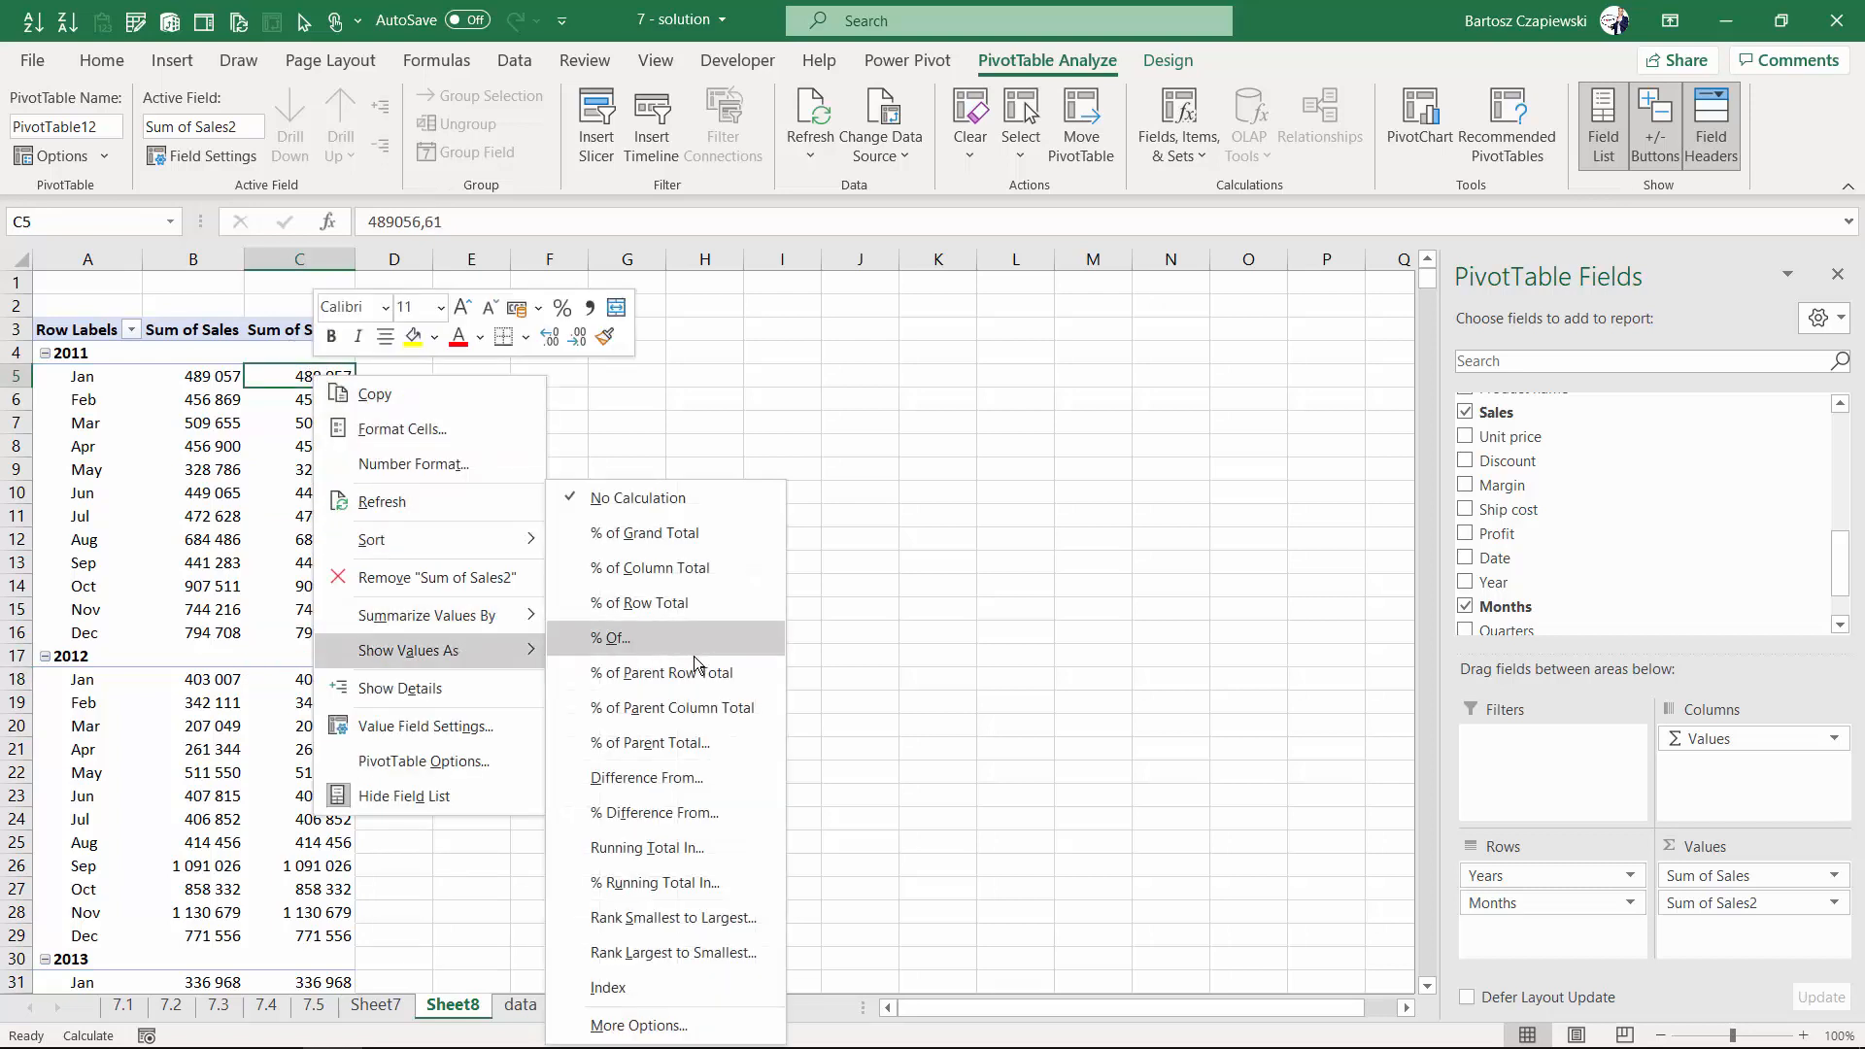
pyautogui.click(686, 778)
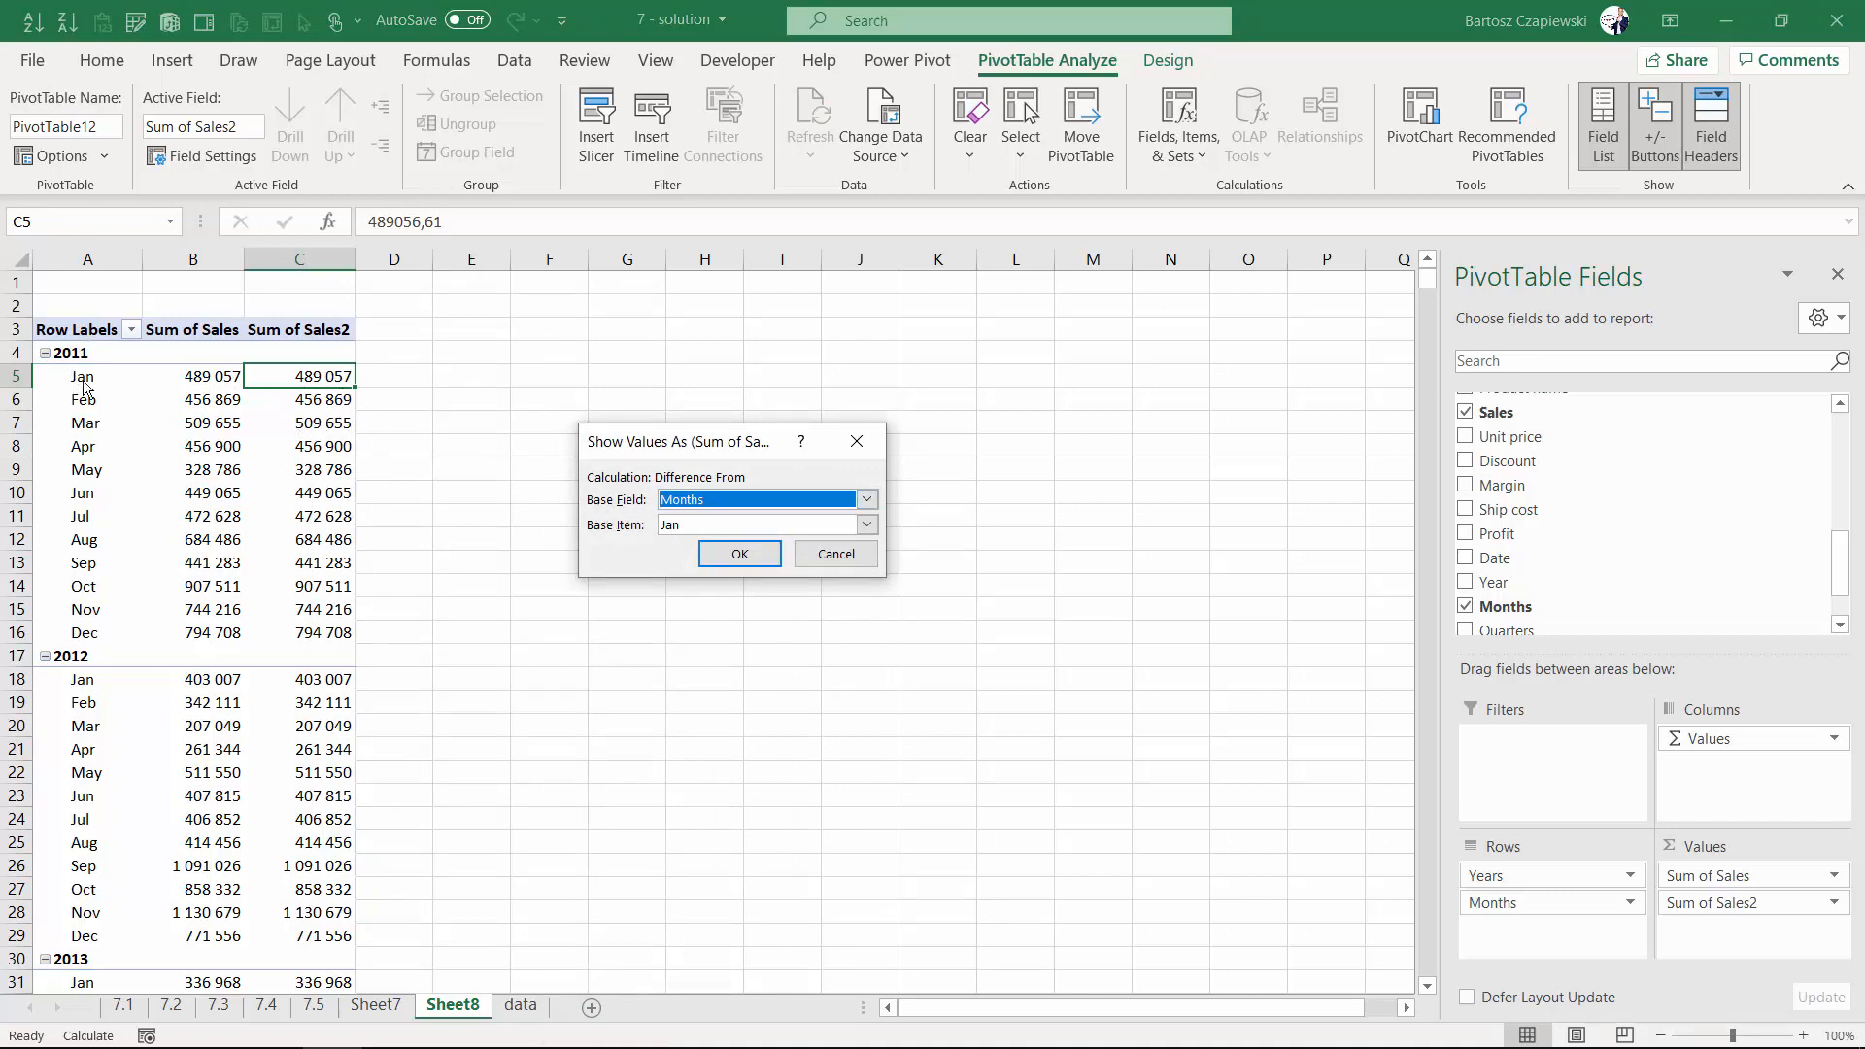
pyautogui.click(866, 499)
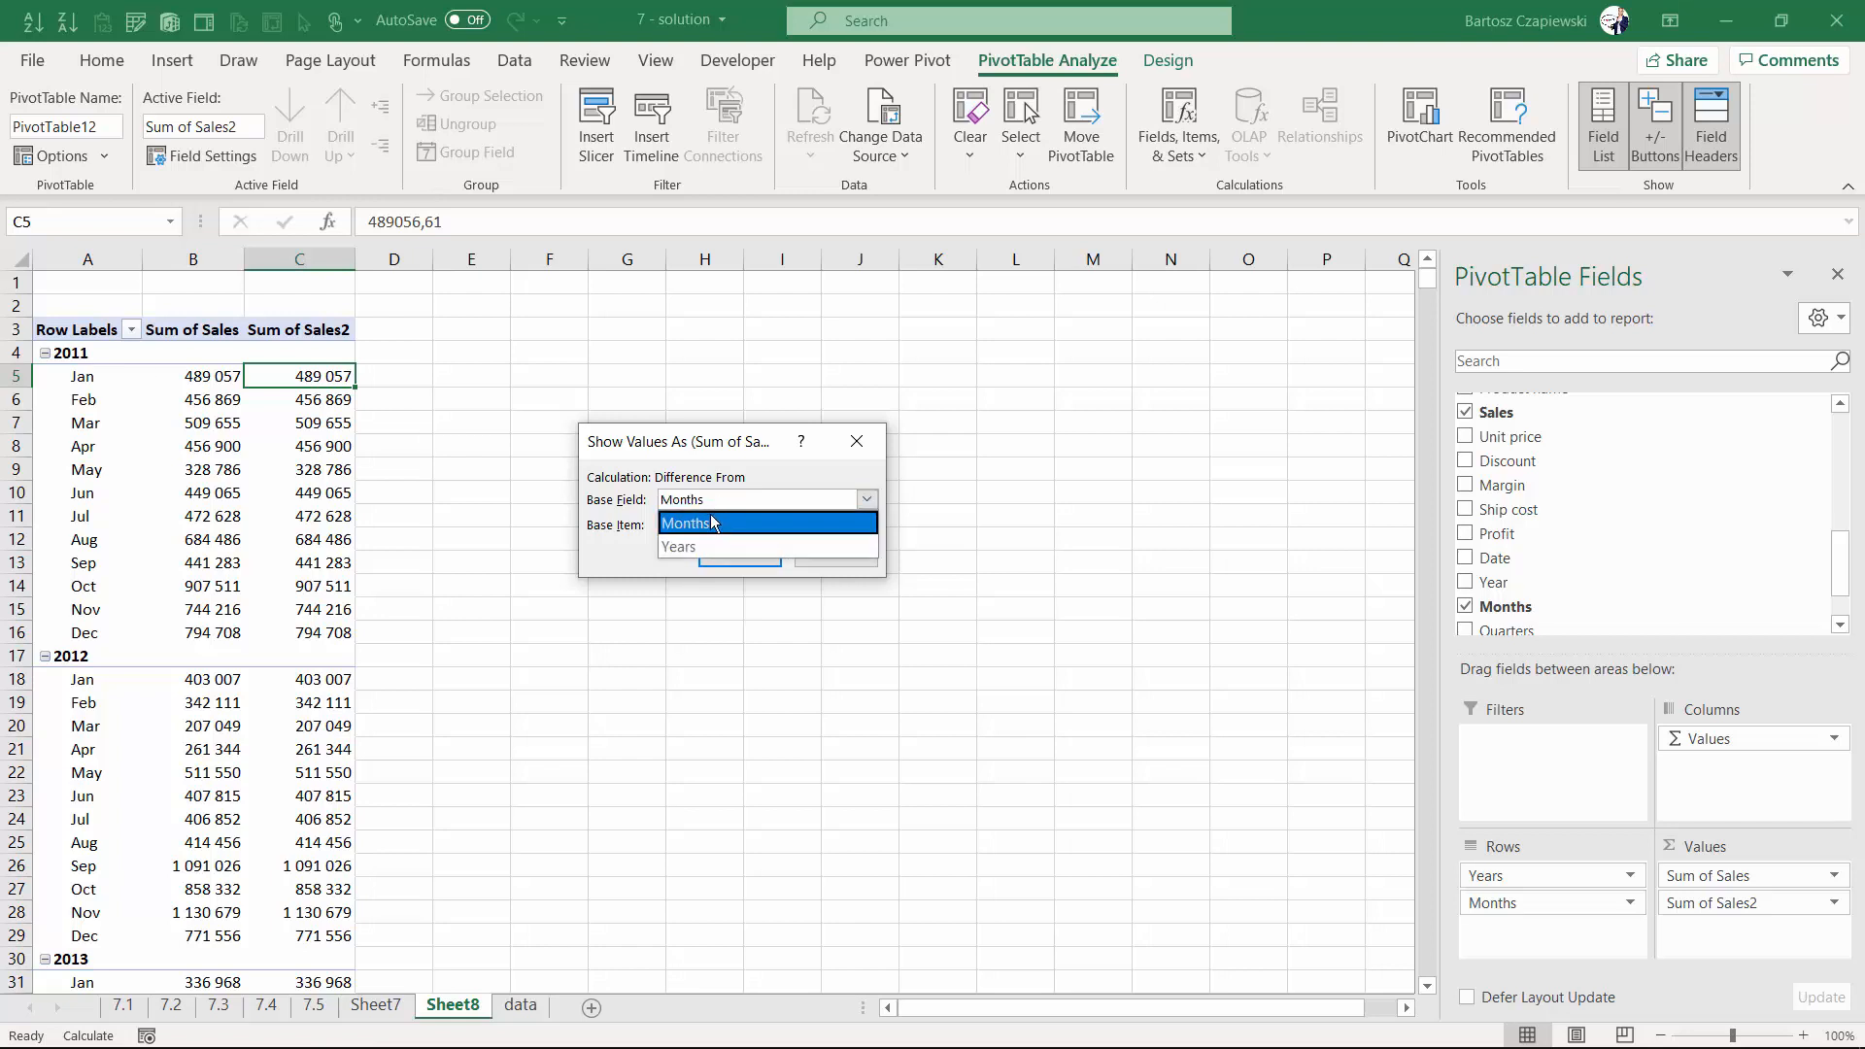
pyautogui.click(687, 524)
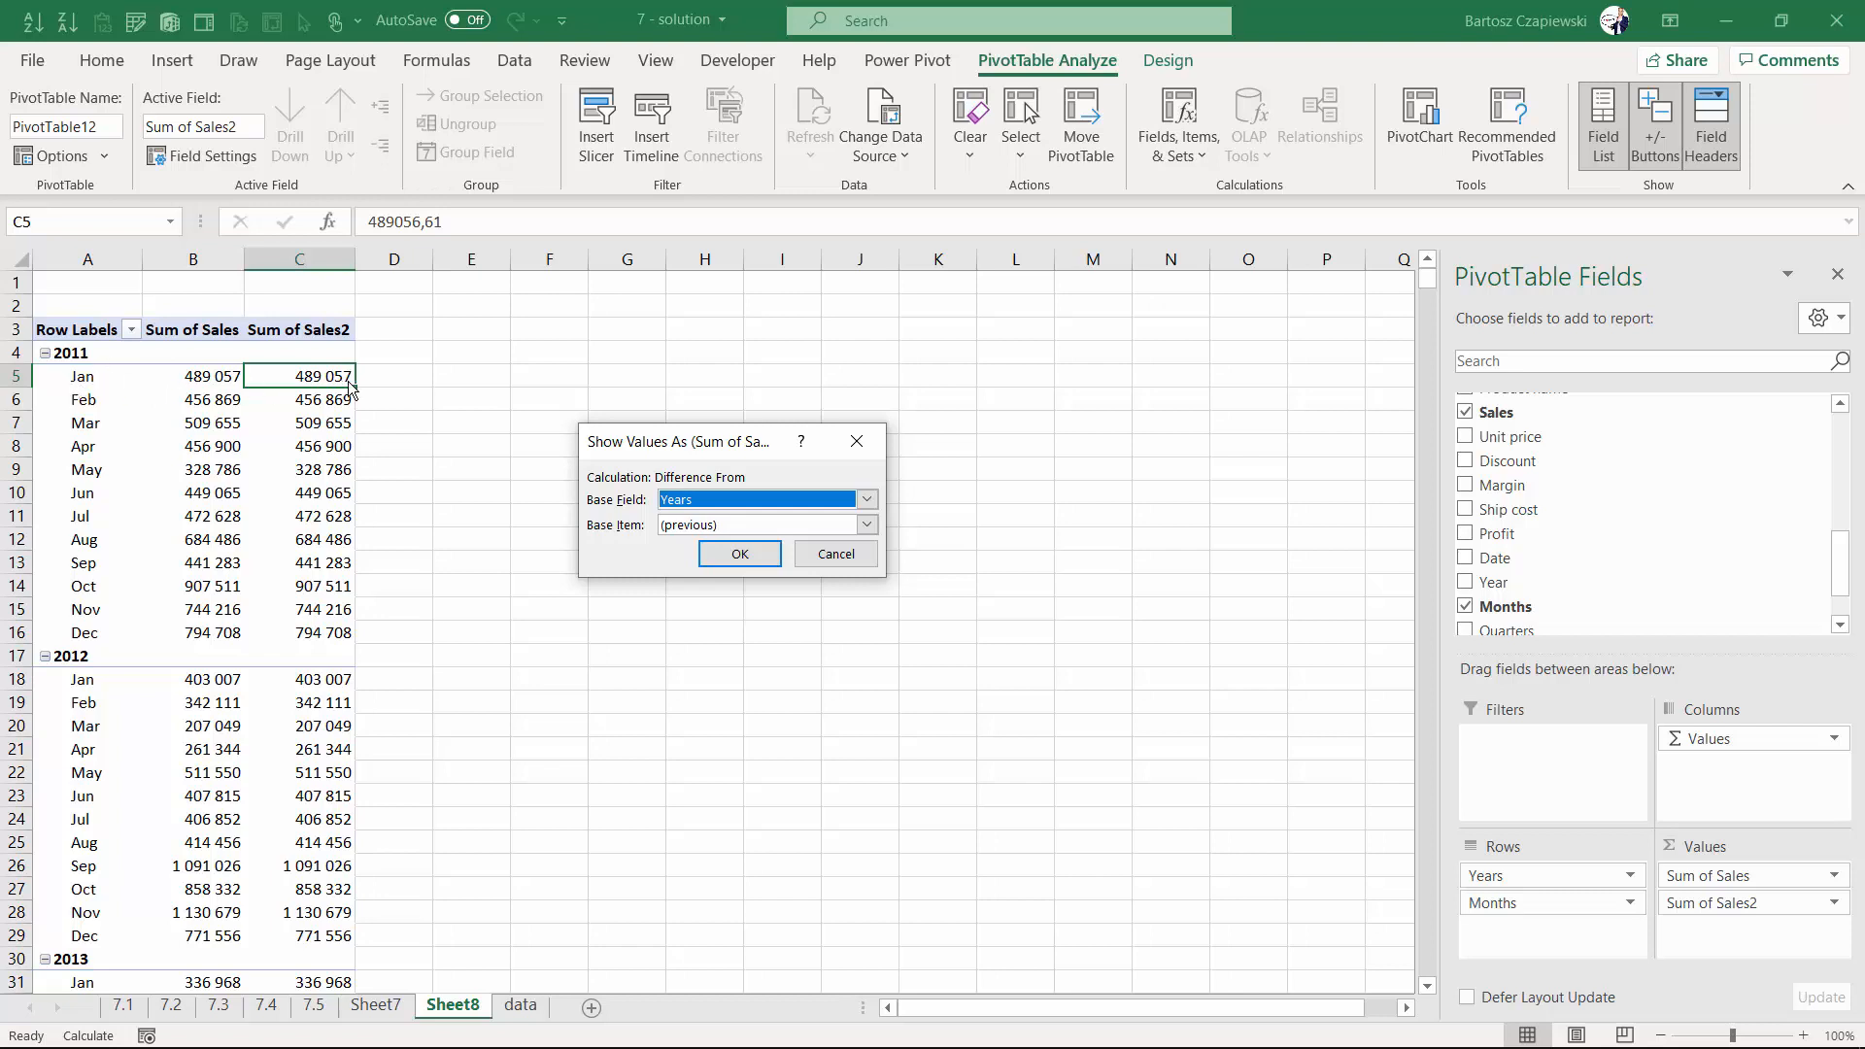
pyautogui.click(736, 557)
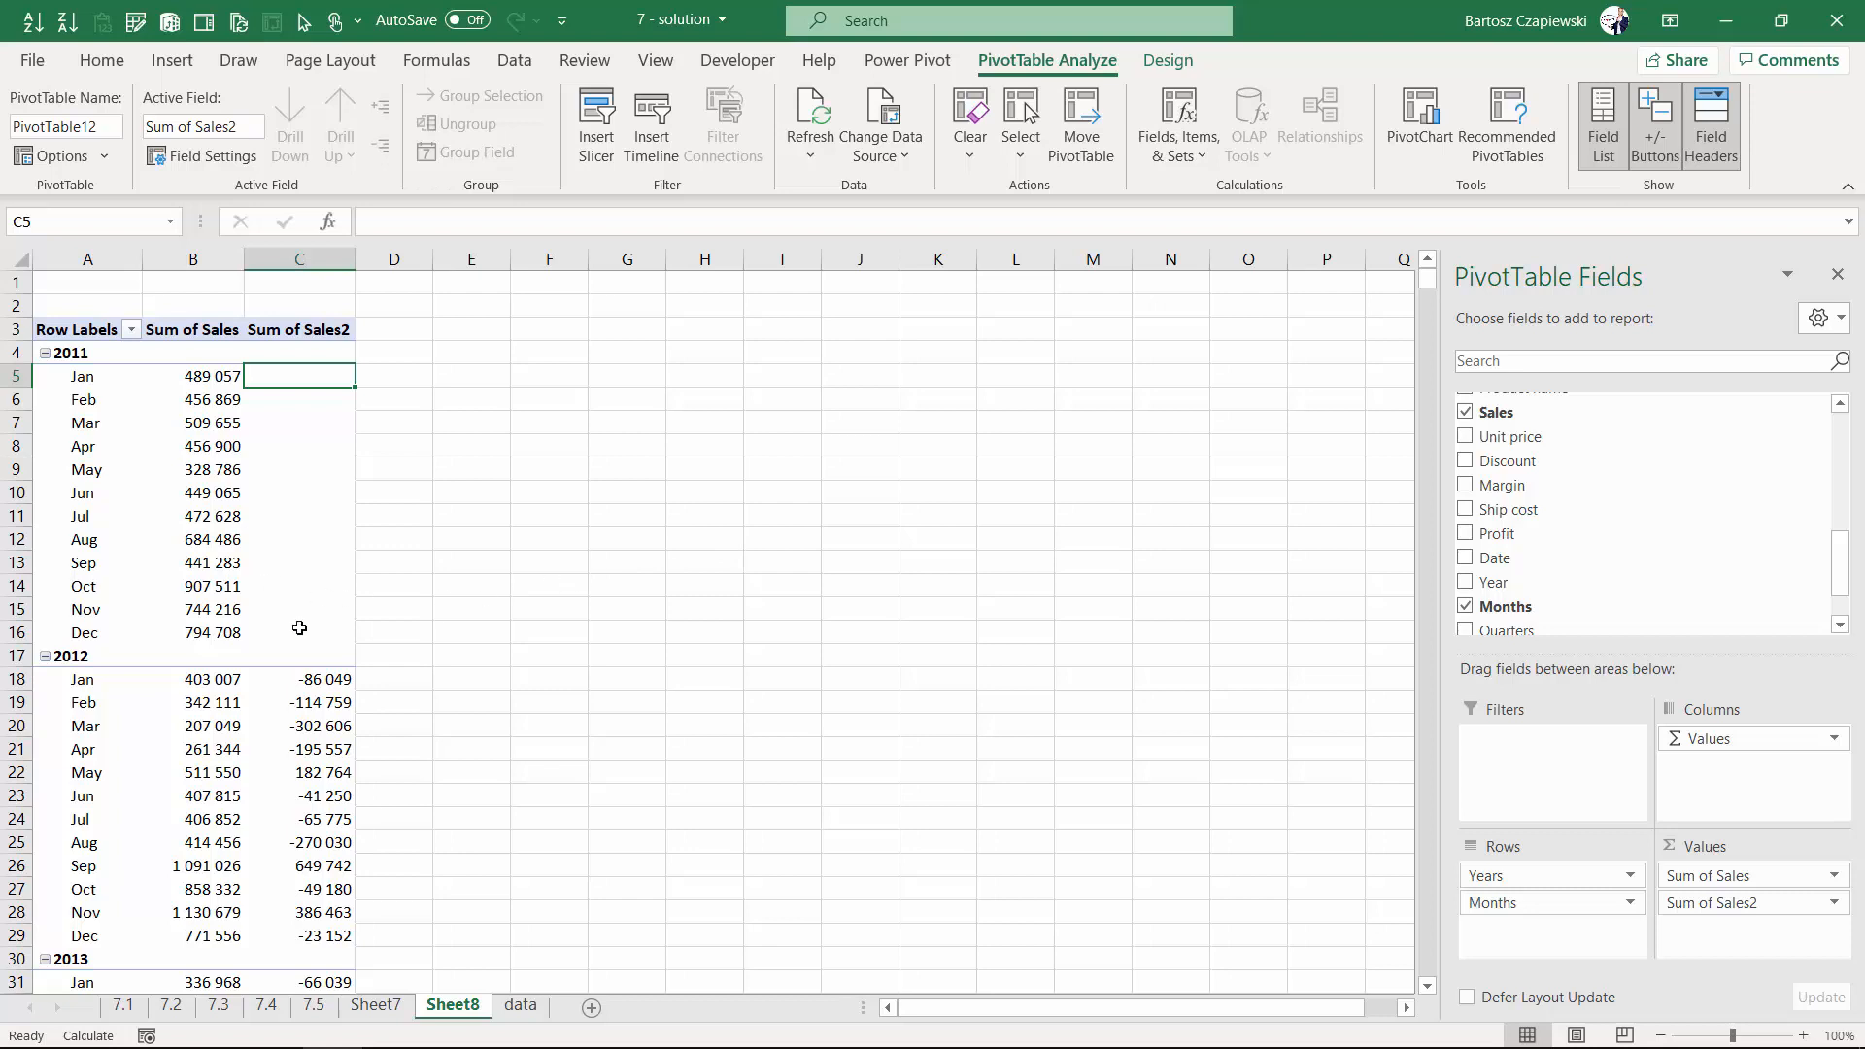
# - In D18, enter a formula subtracting the January 2011 sales cell from the January 2012 sales cell
pyautogui.click(334, 681)
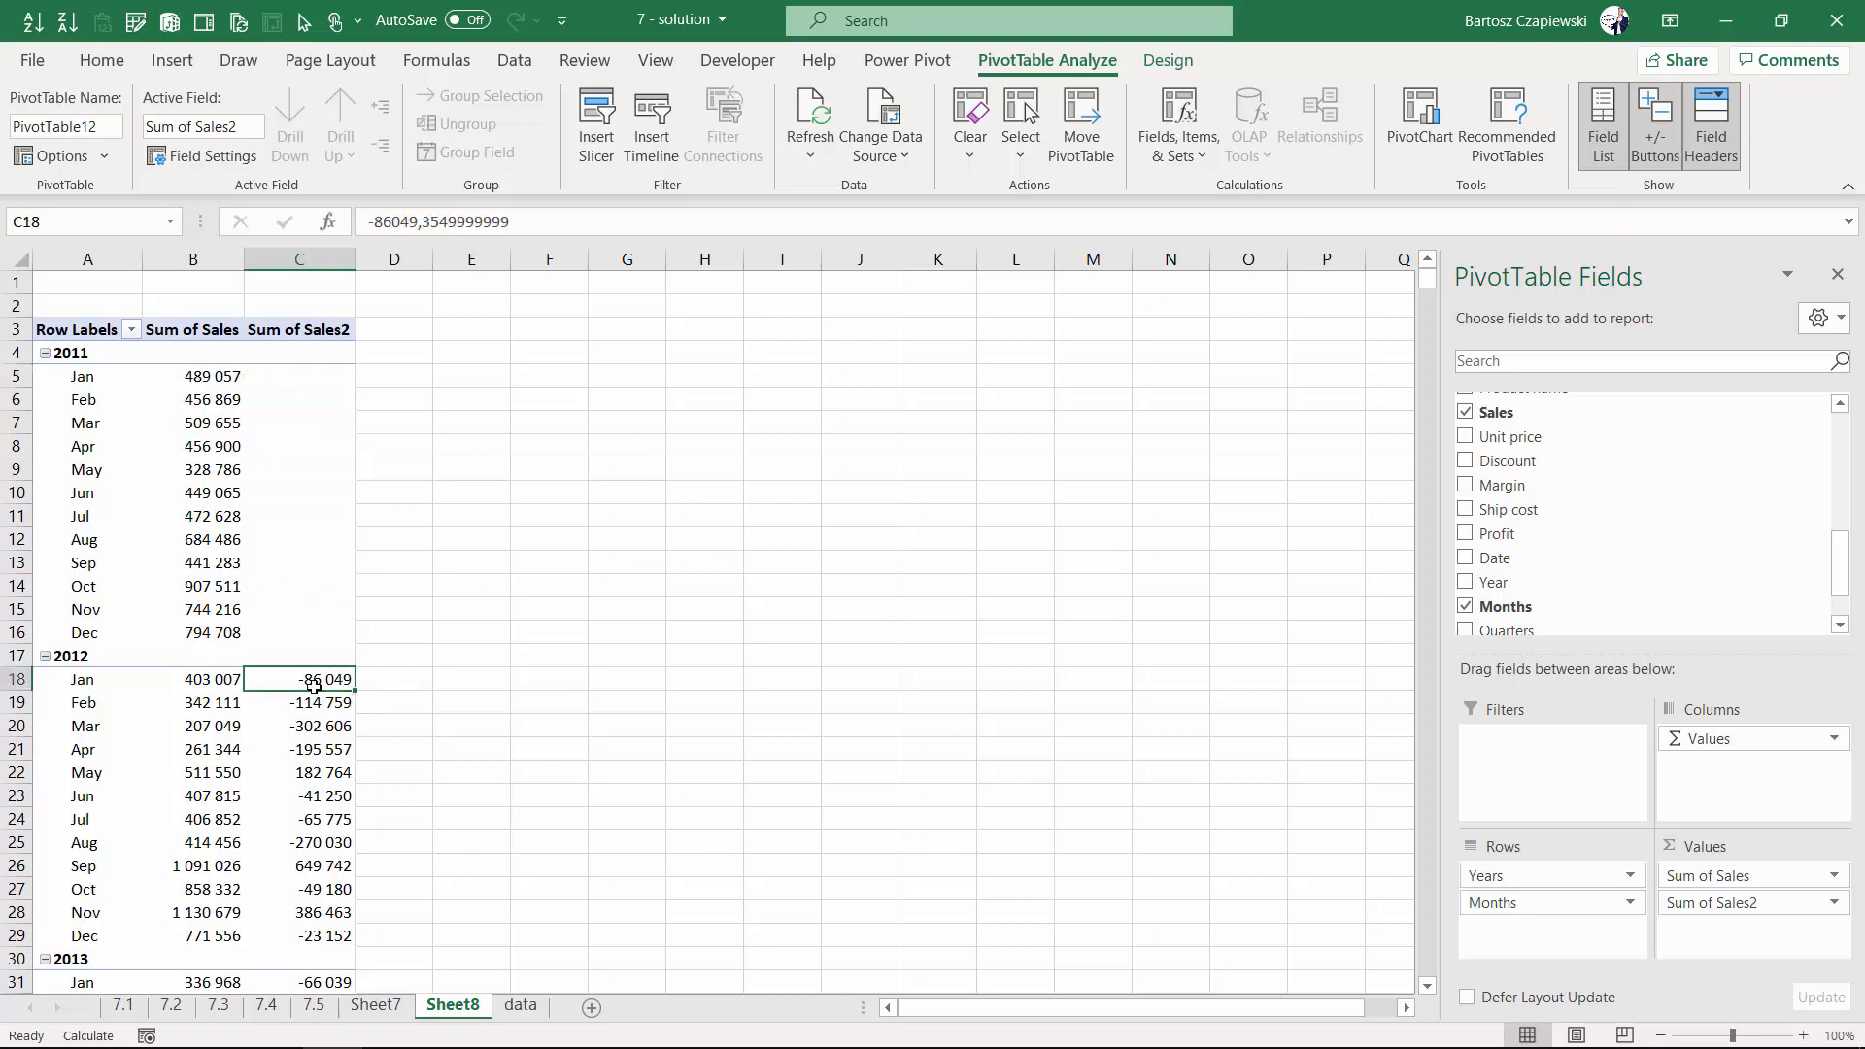
pyautogui.click(393, 678)
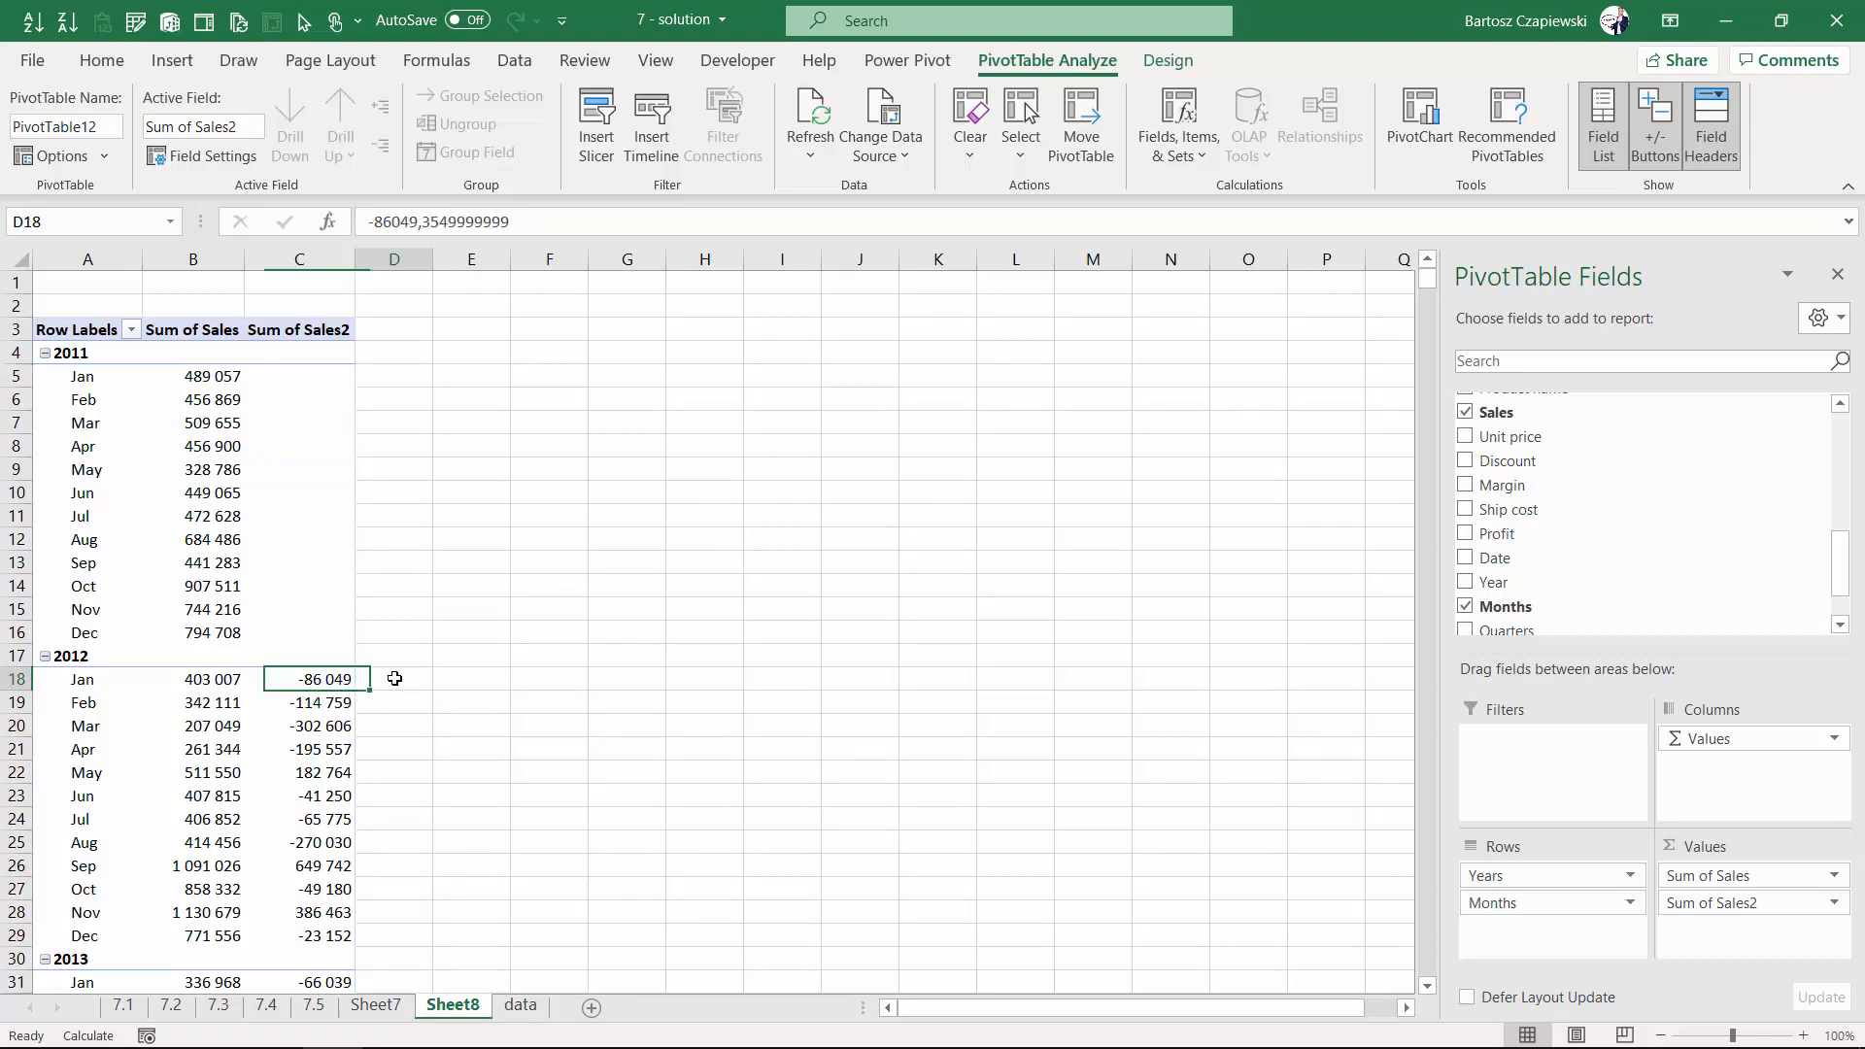
pyautogui.write('=')
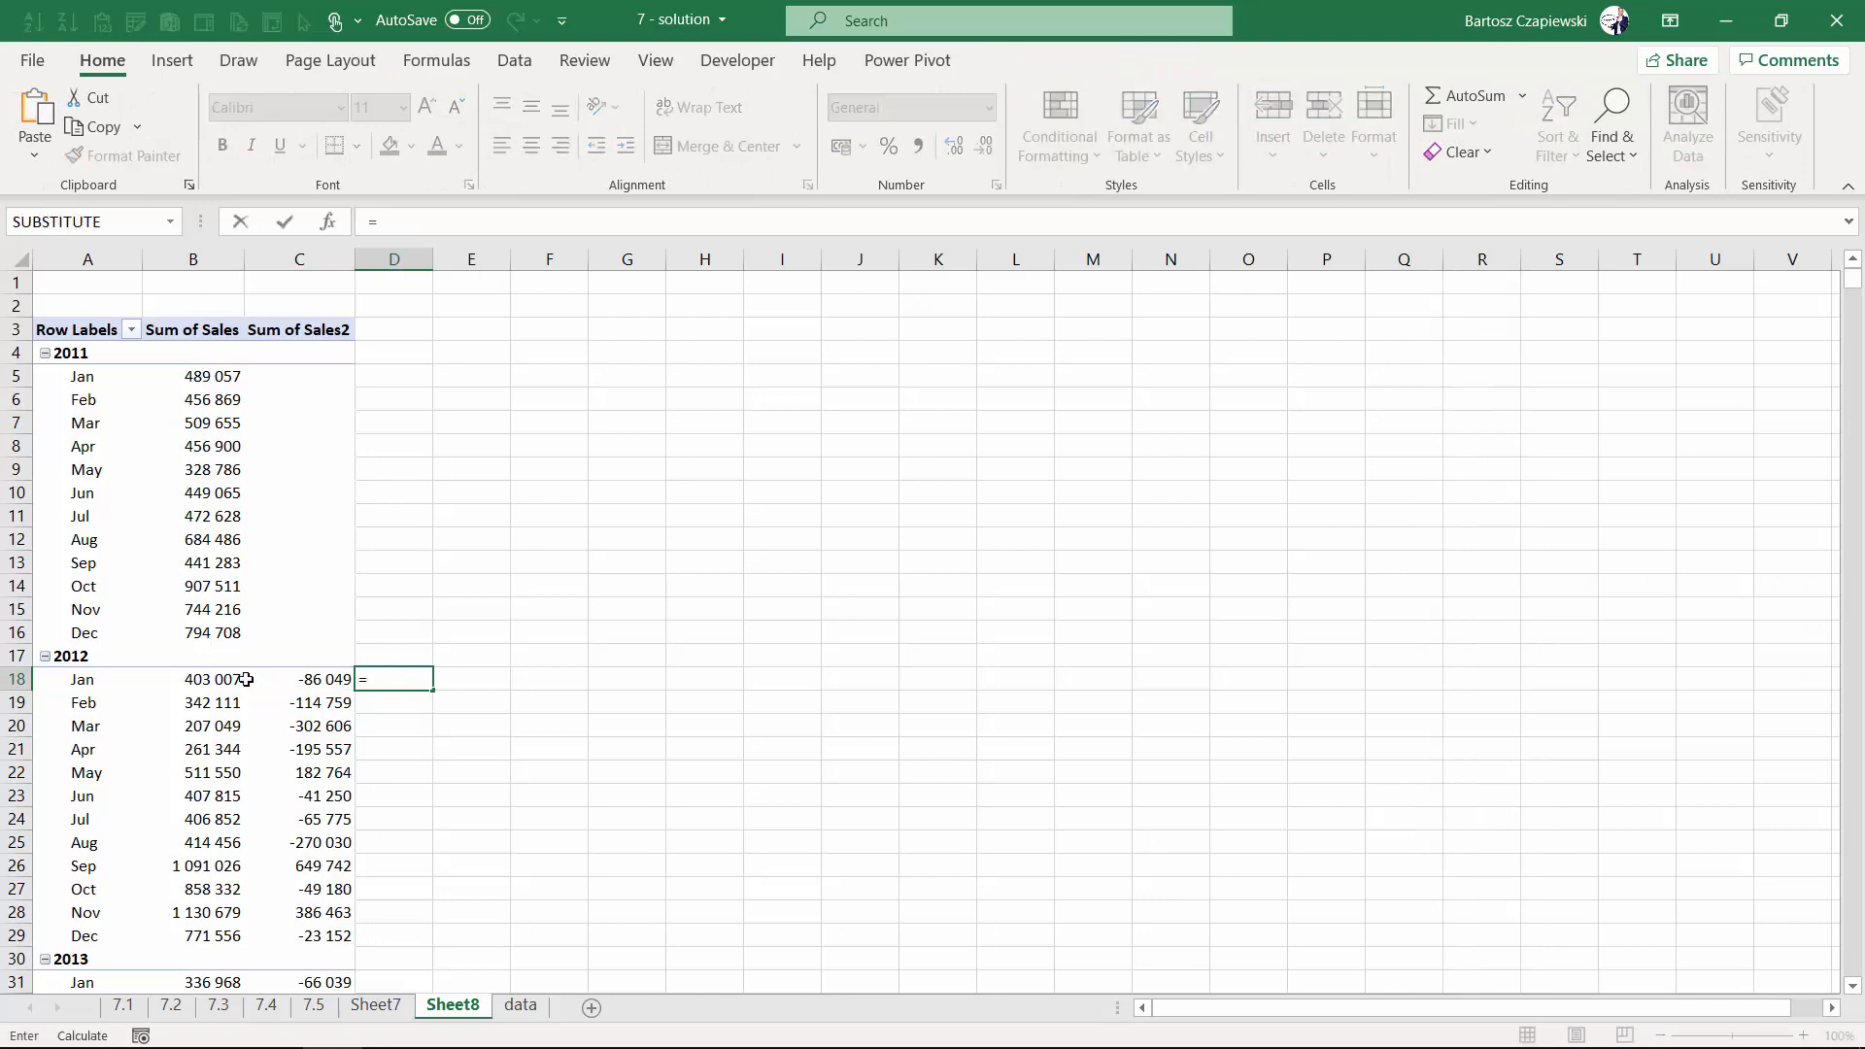
pyautogui.click(223, 679)
pyautogui.write('-')
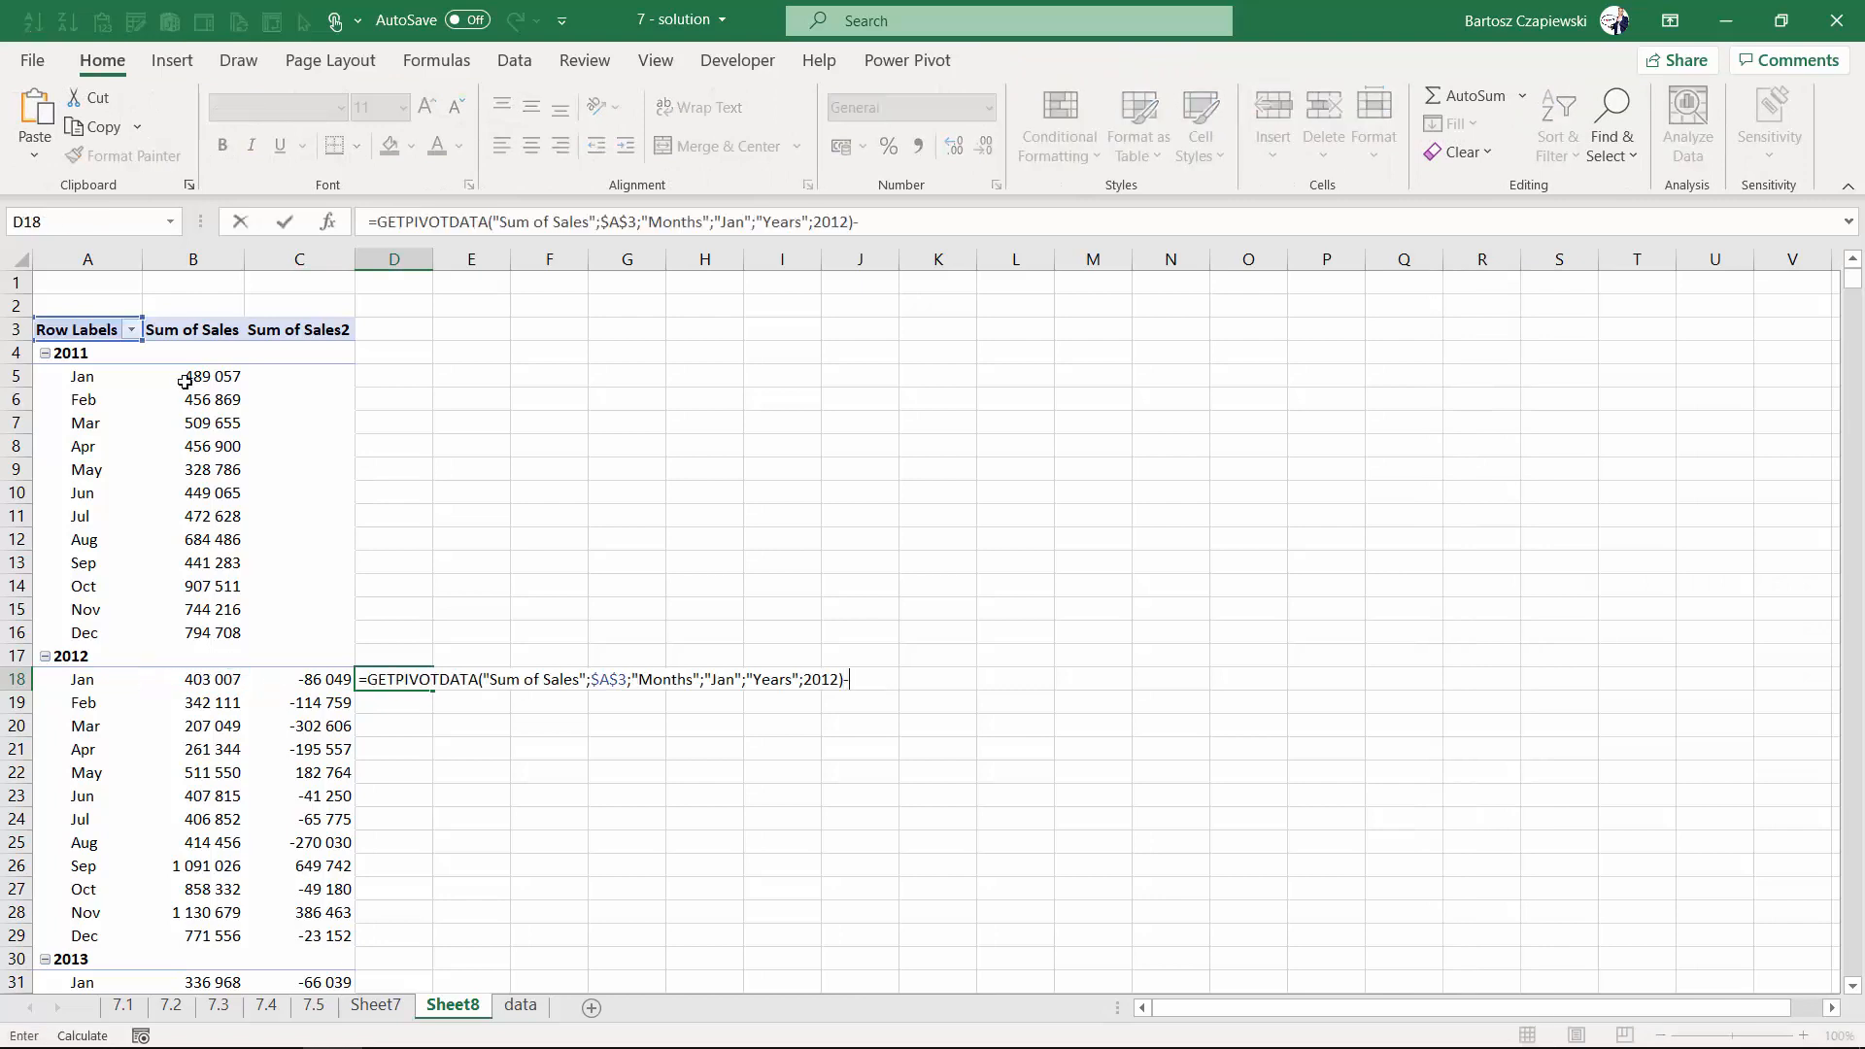
pyautogui.click(194, 376)
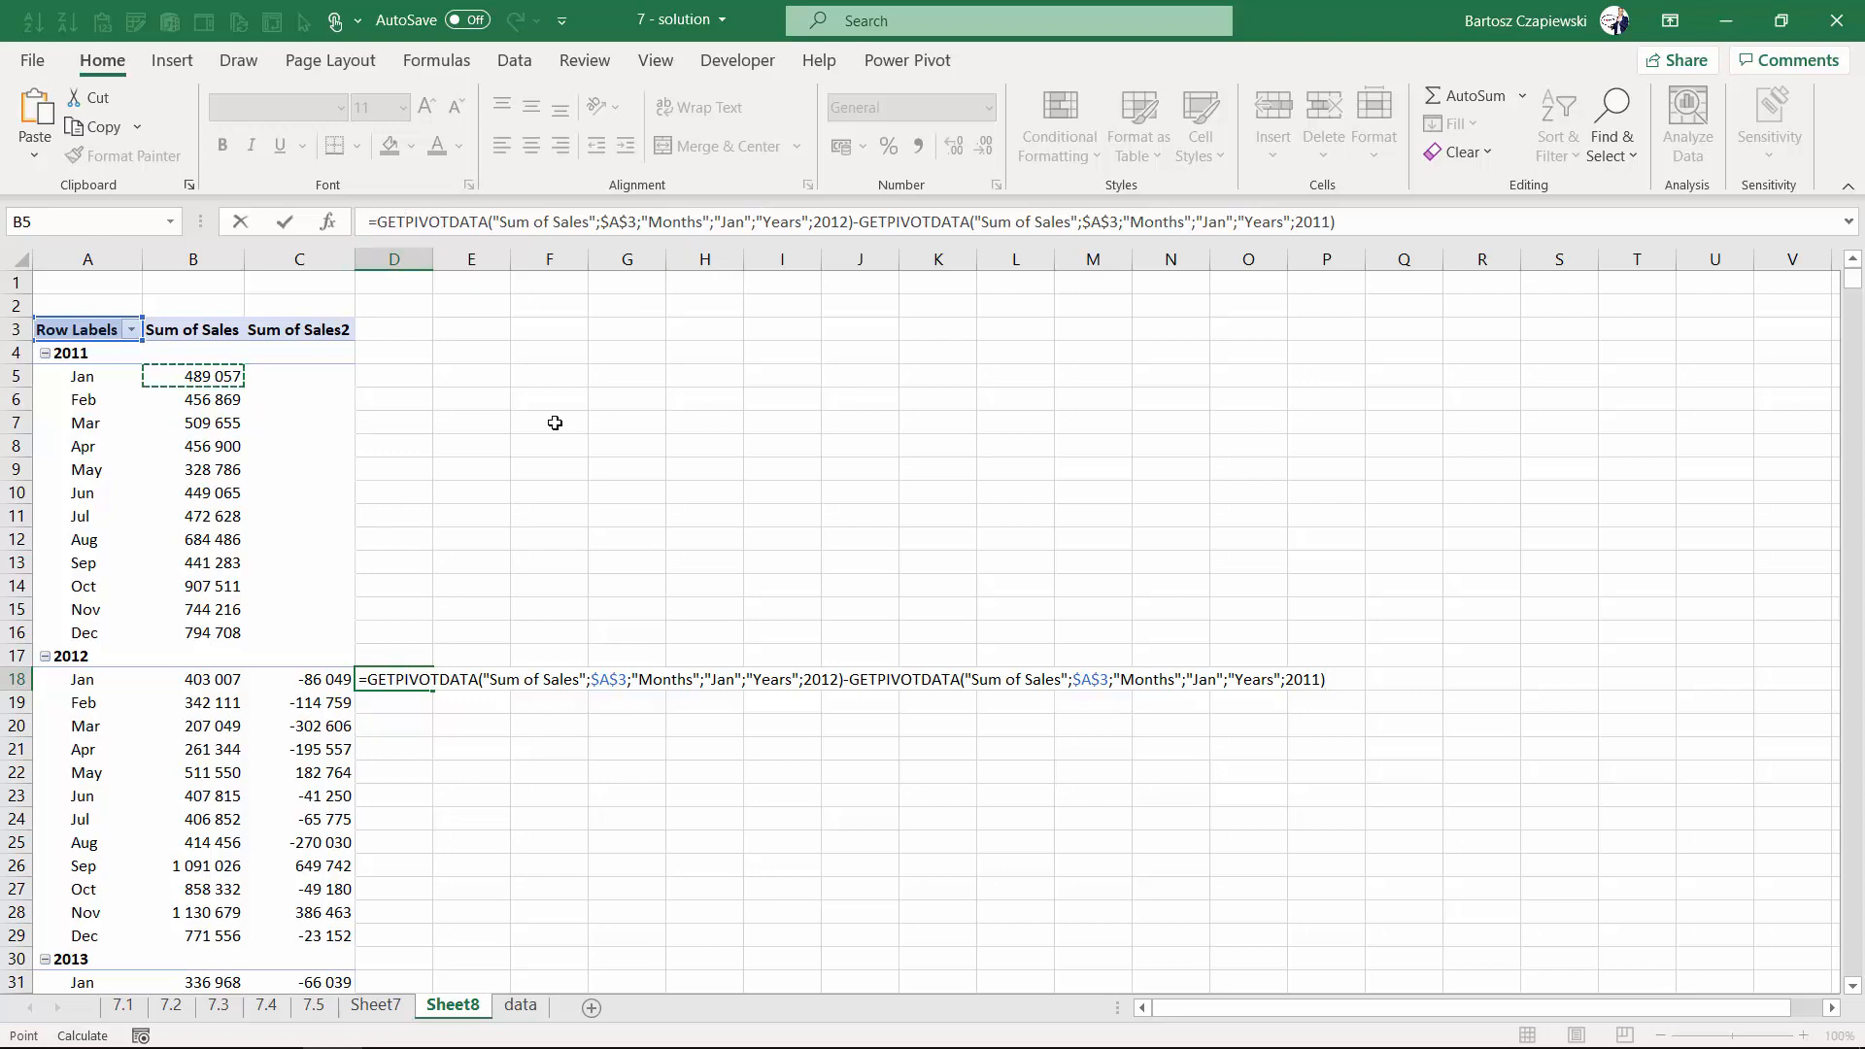
pyautogui.press('Return')
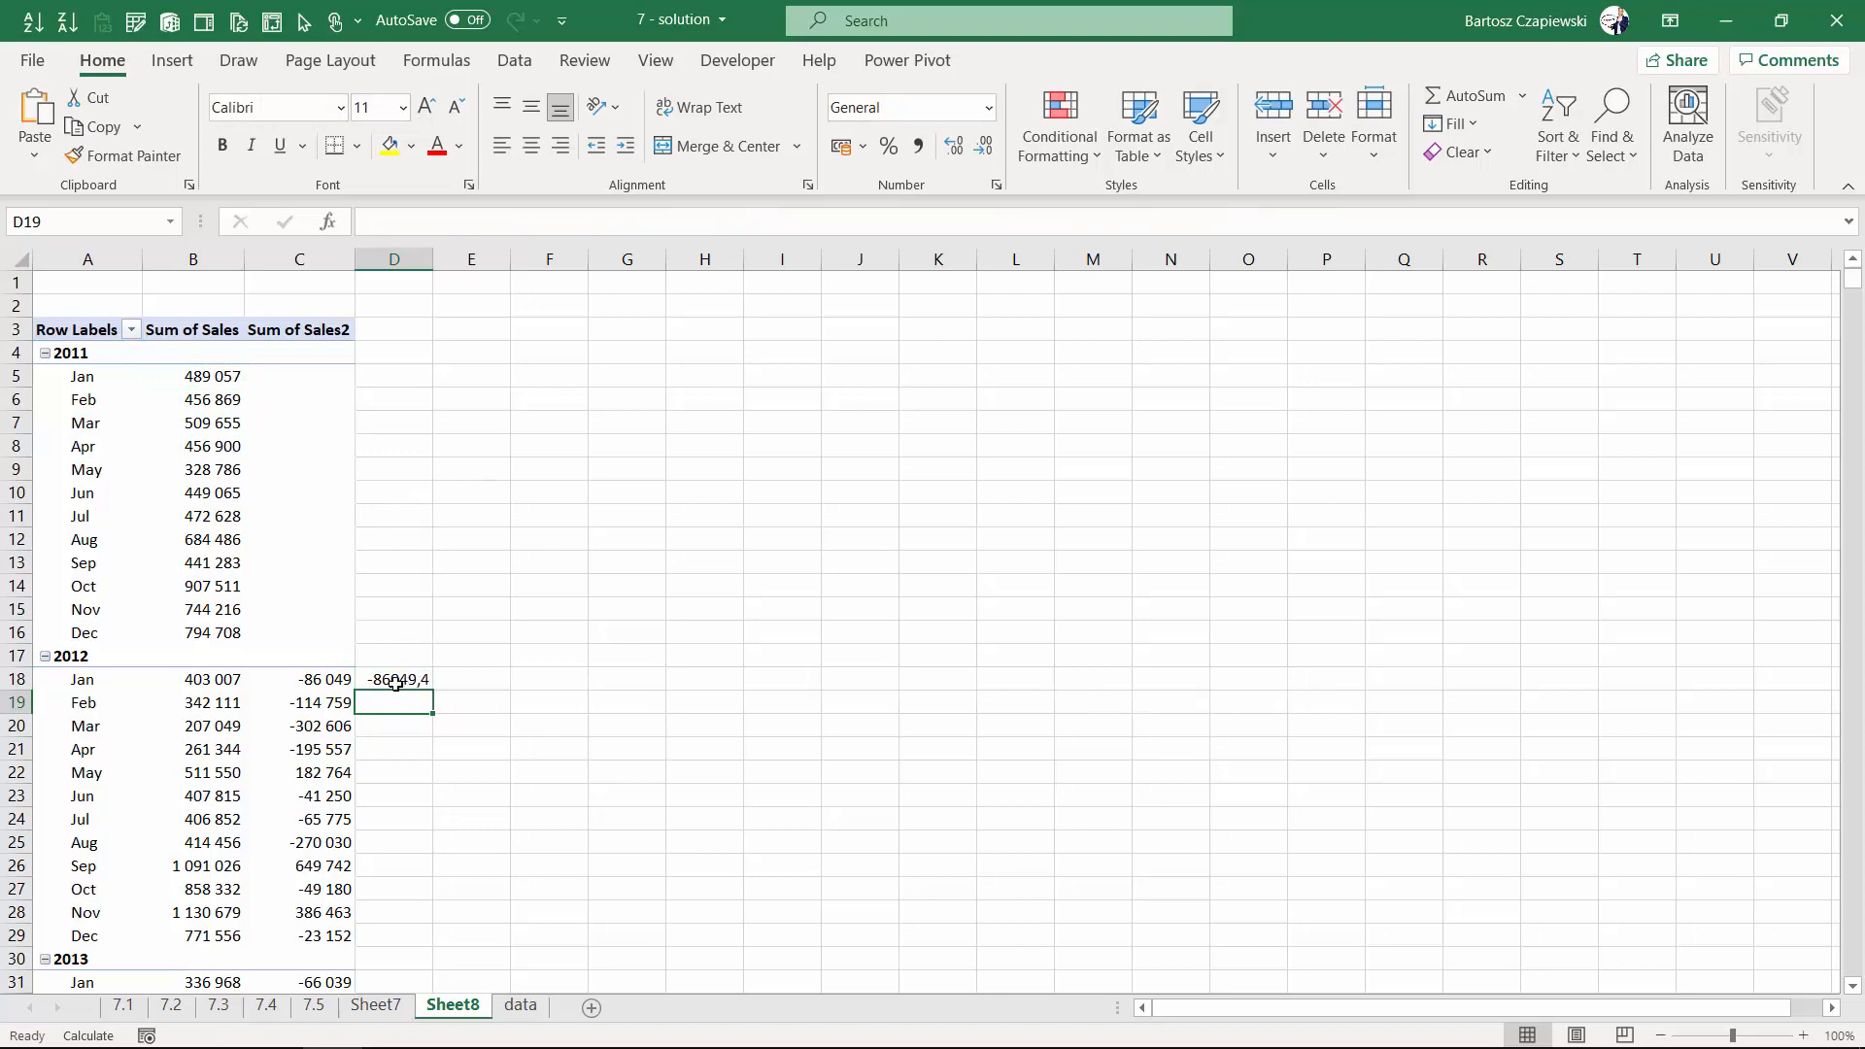
pyautogui.click(404, 683)
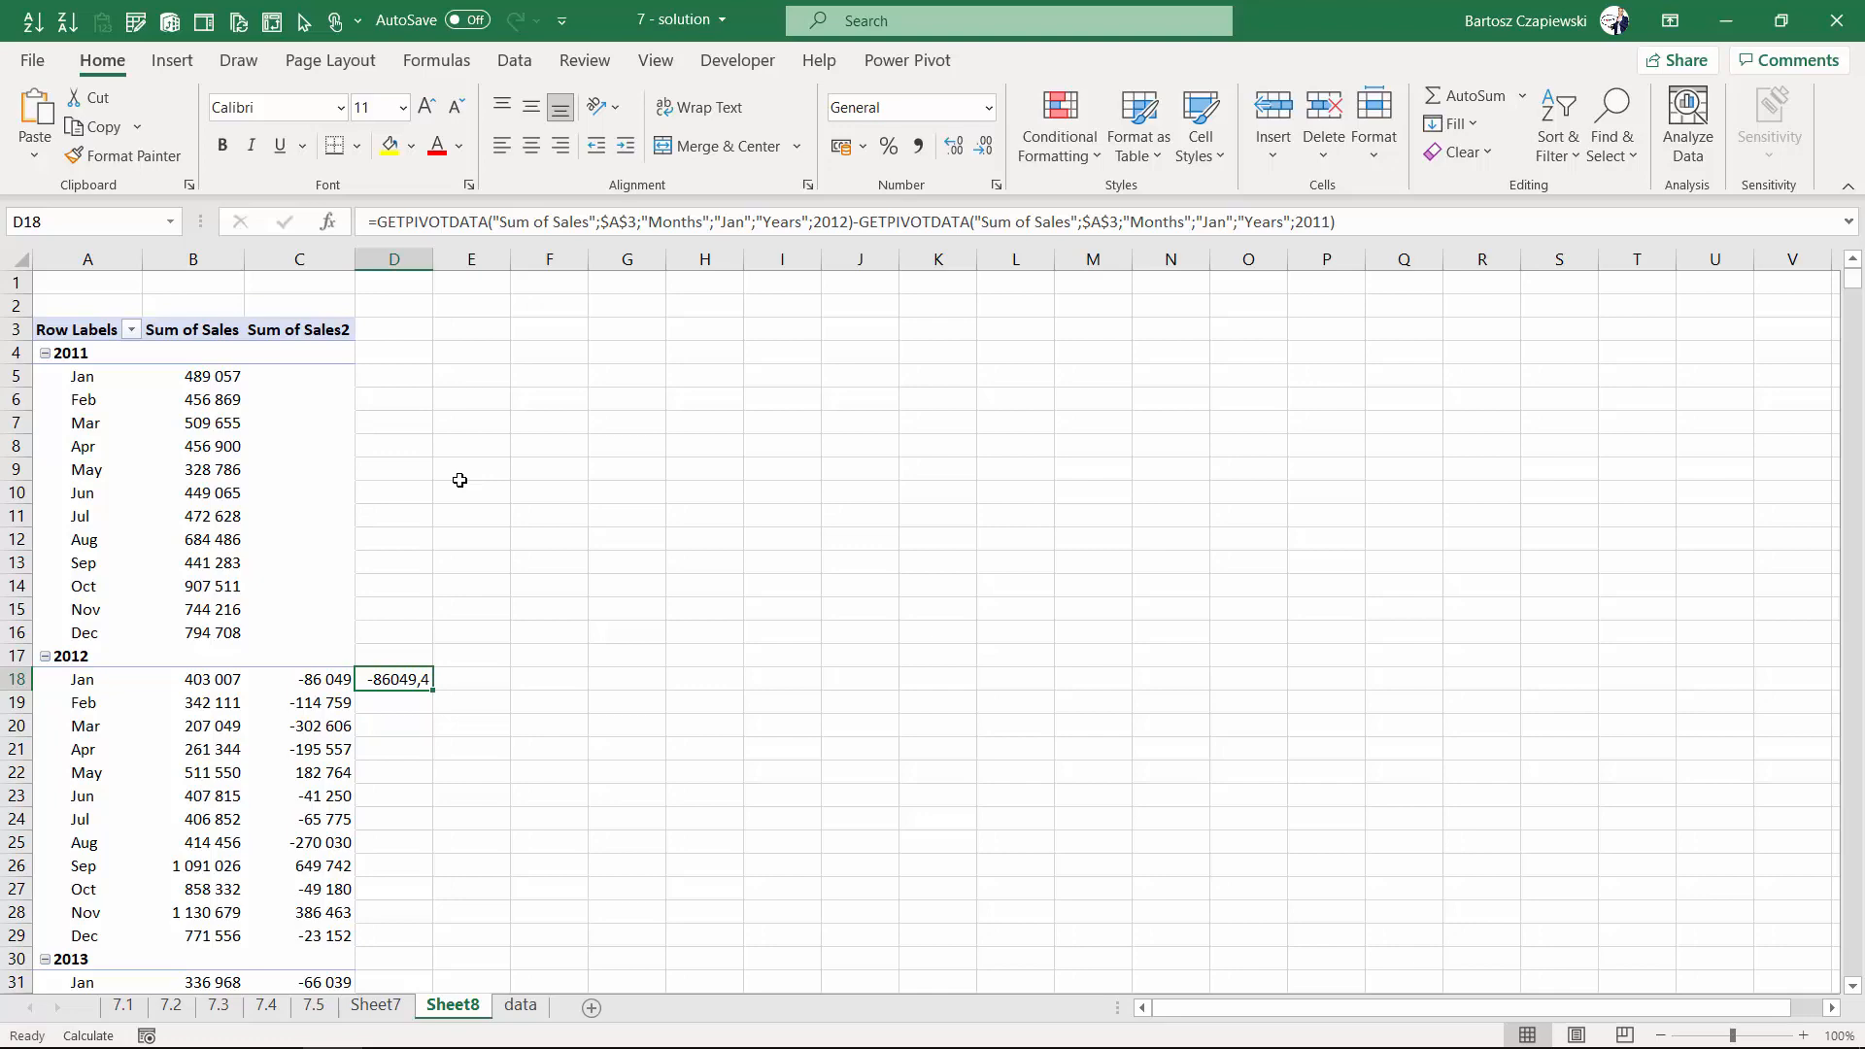
# - On the data sheet, add a new table column headed Quarter after Year
pyautogui.hotkey('ctrl', 'pagedown')
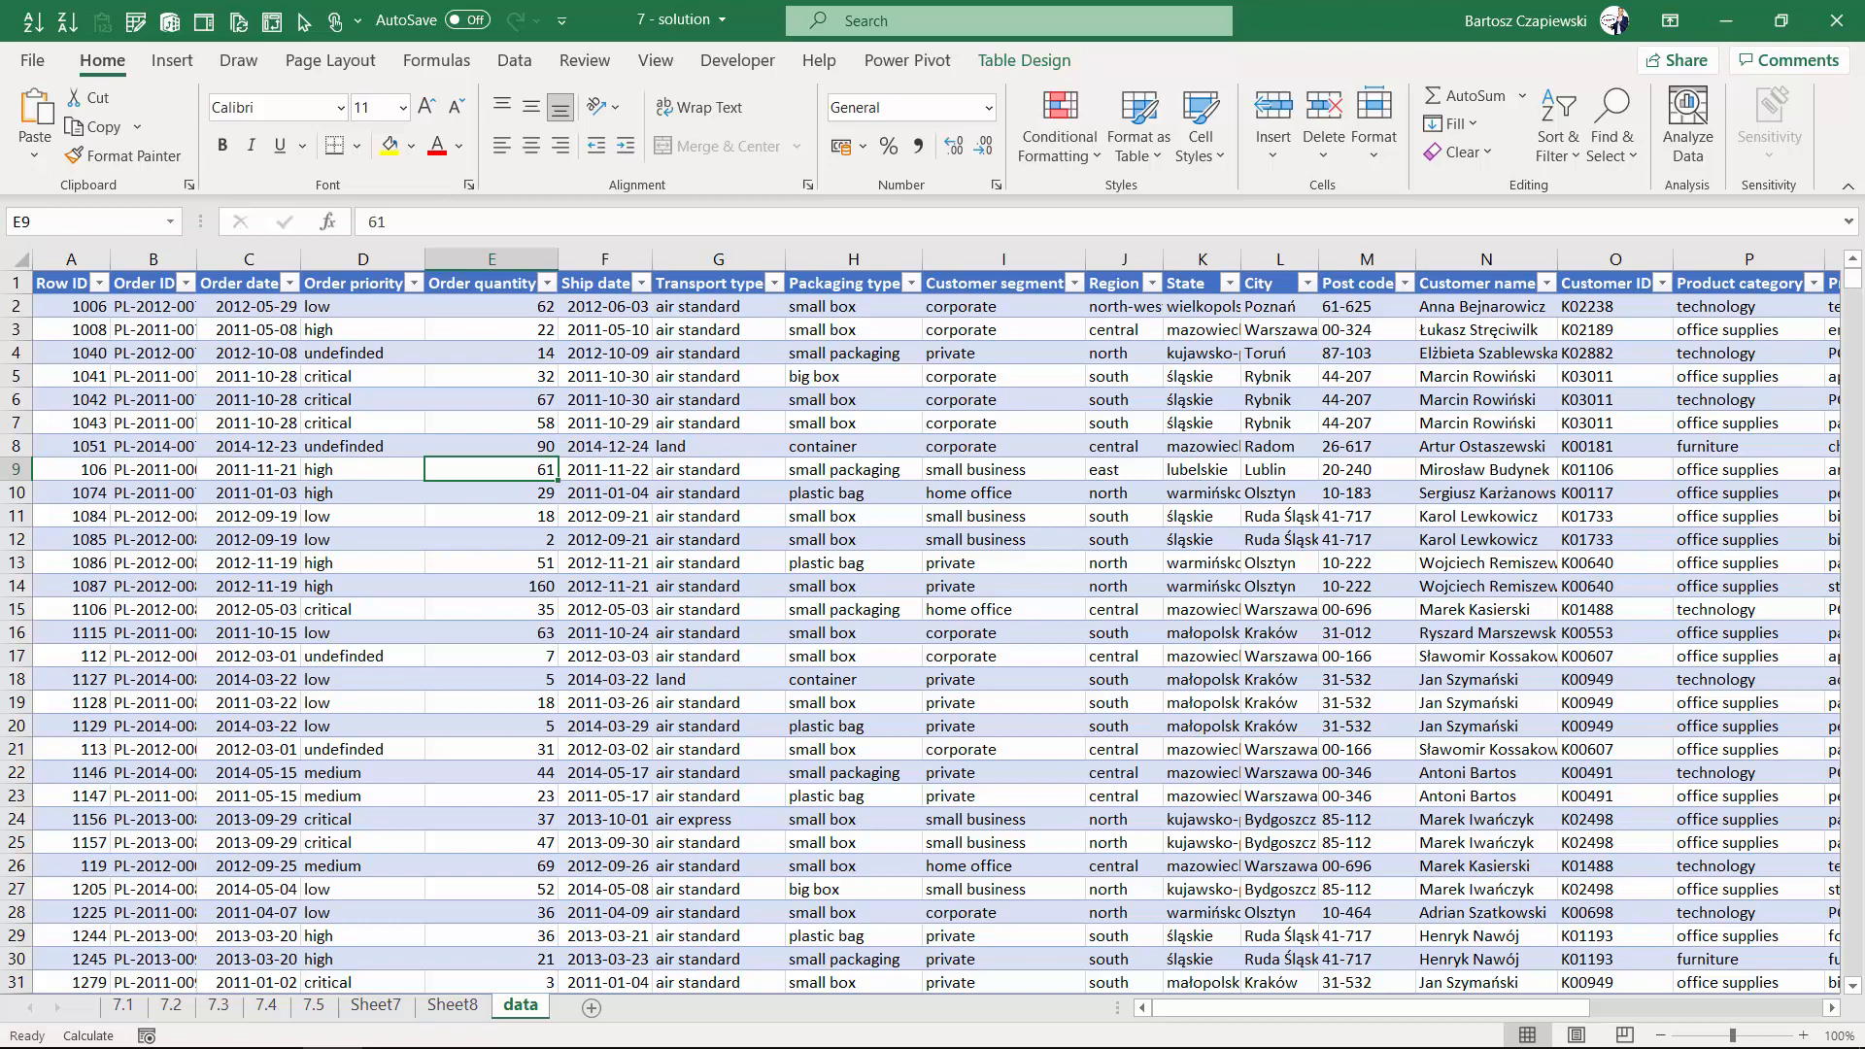
pyautogui.click(1191, 447)
pyautogui.hotkey('ctrl', 'Up')
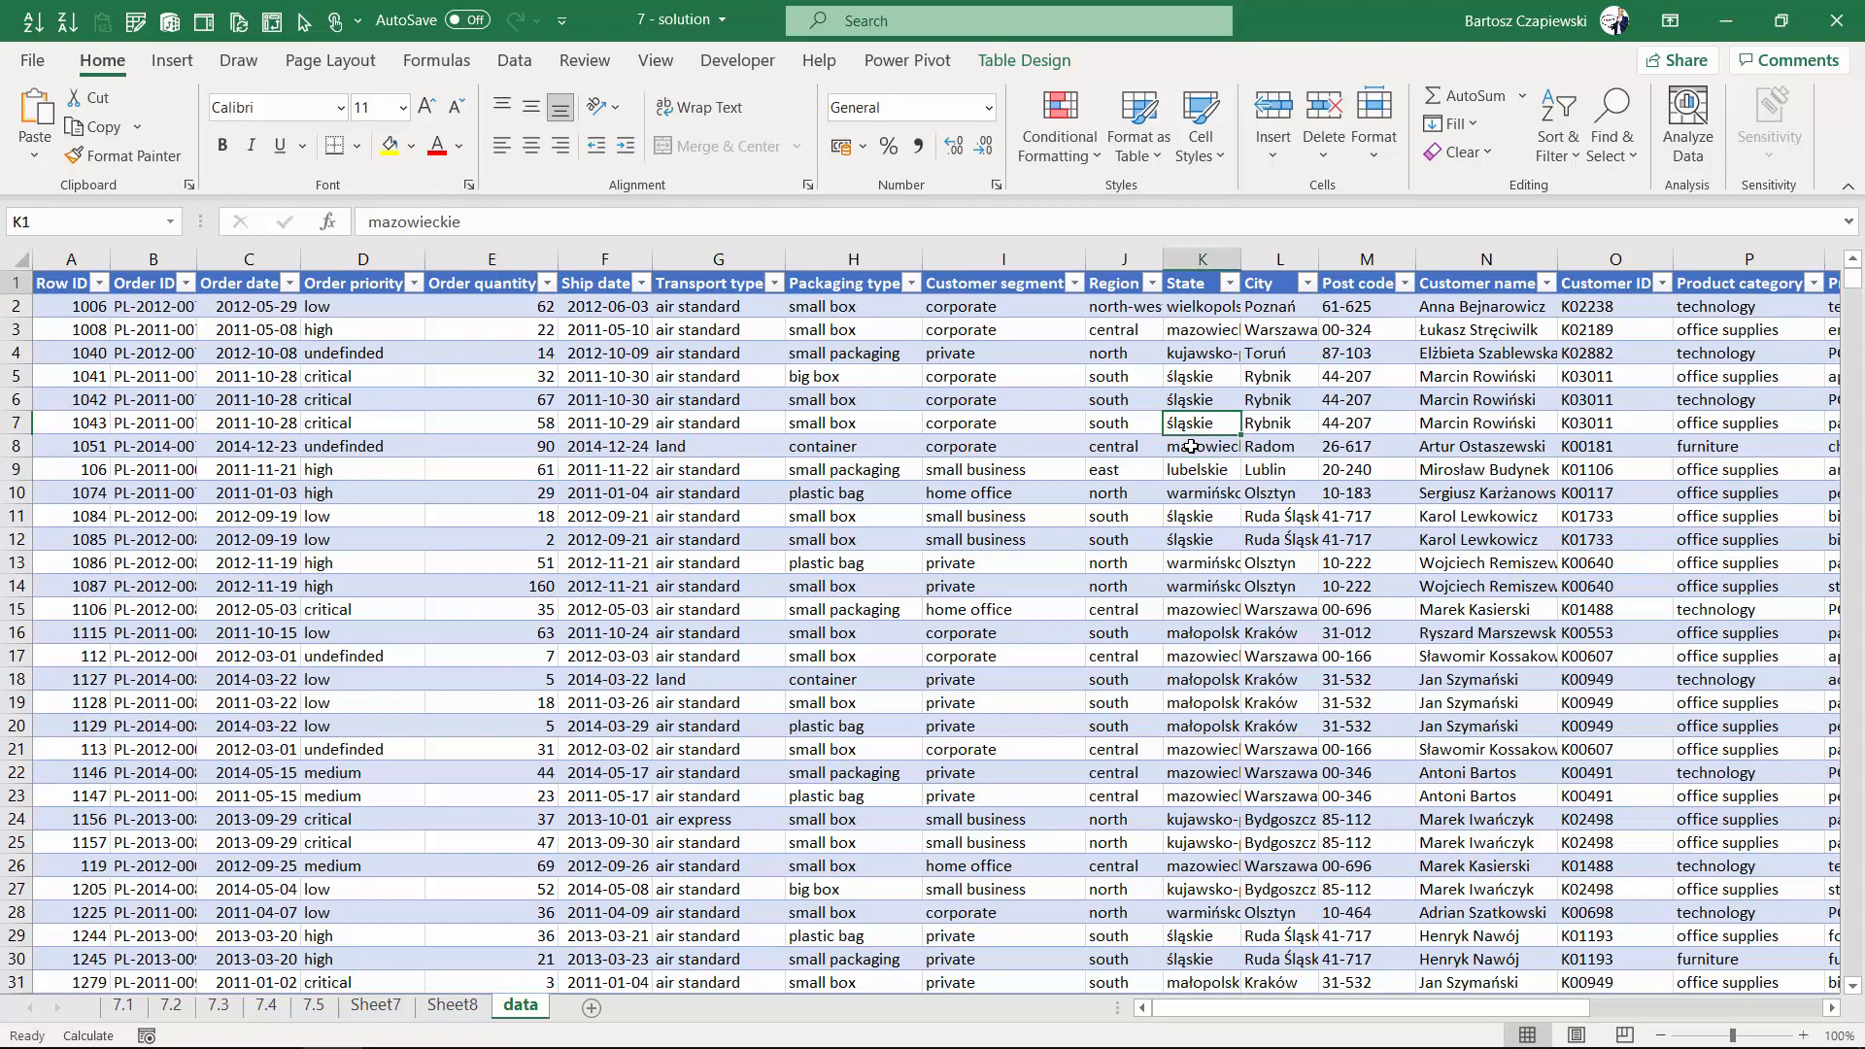
pyautogui.hotkey('ctrl', 'Right')
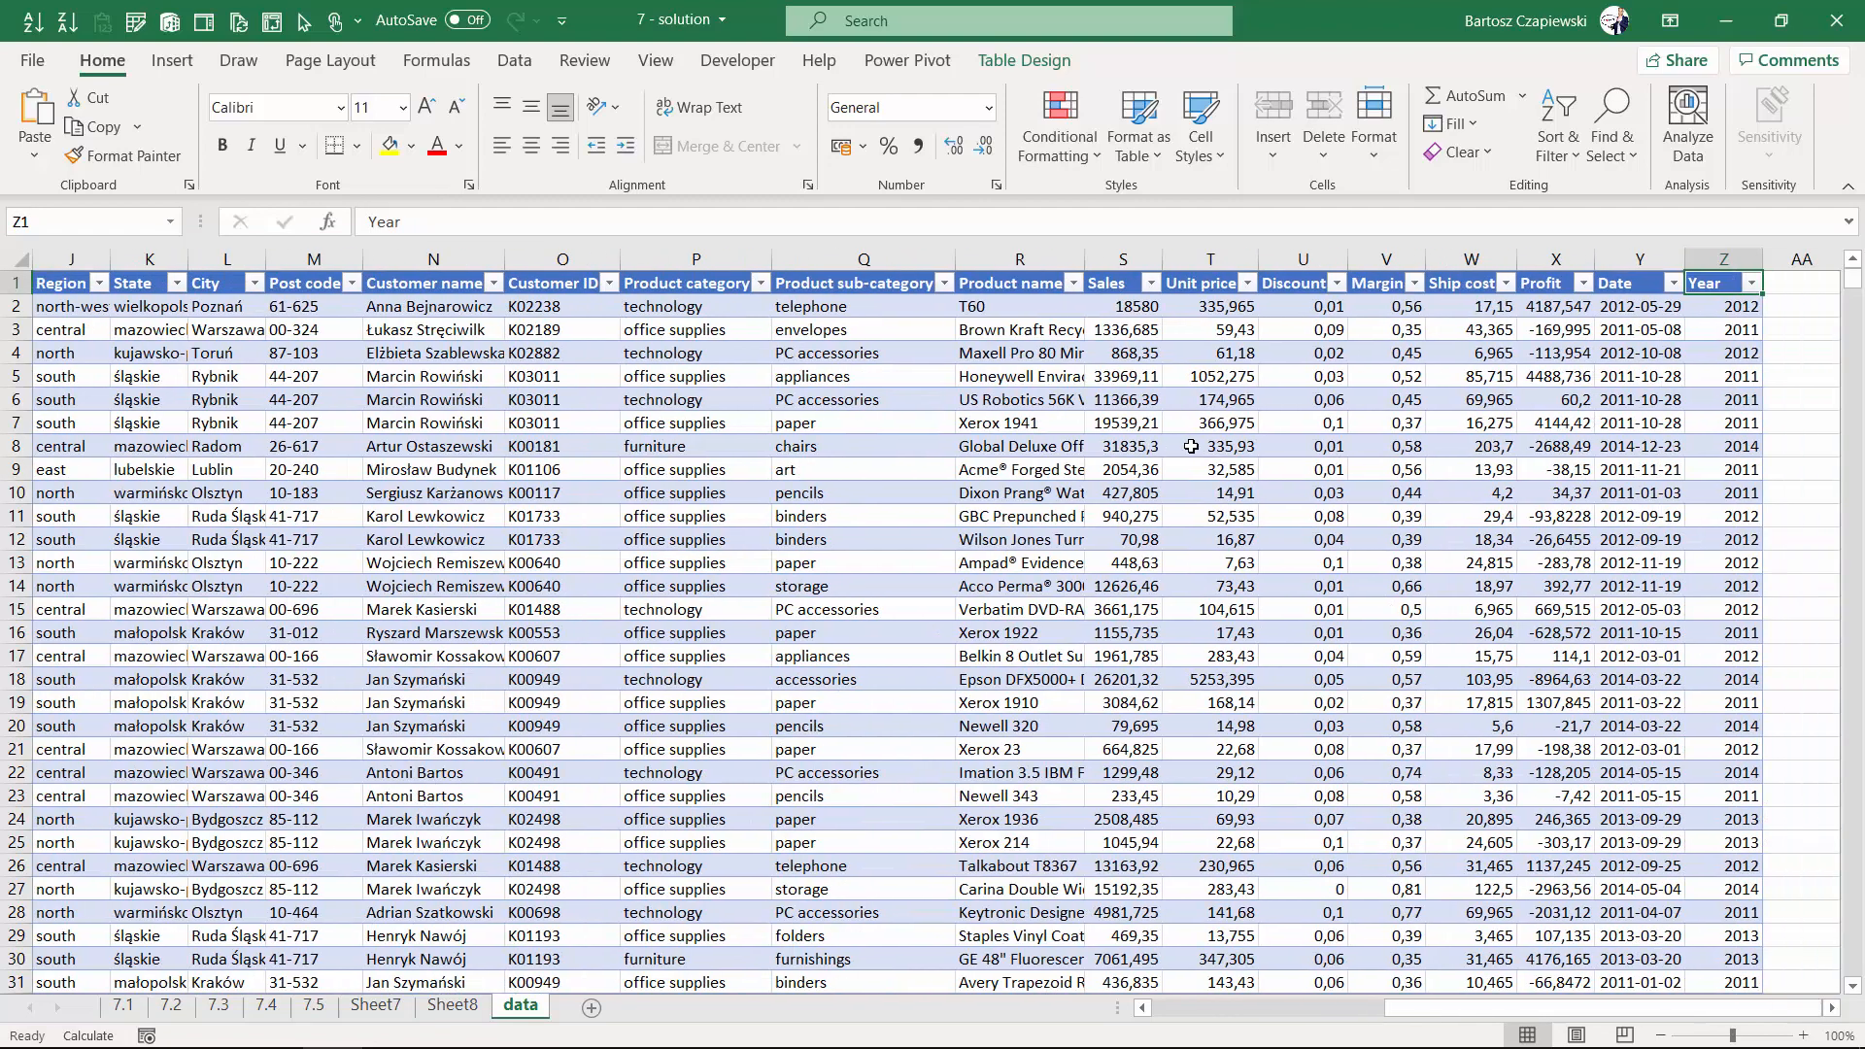
pyautogui.press('Right')
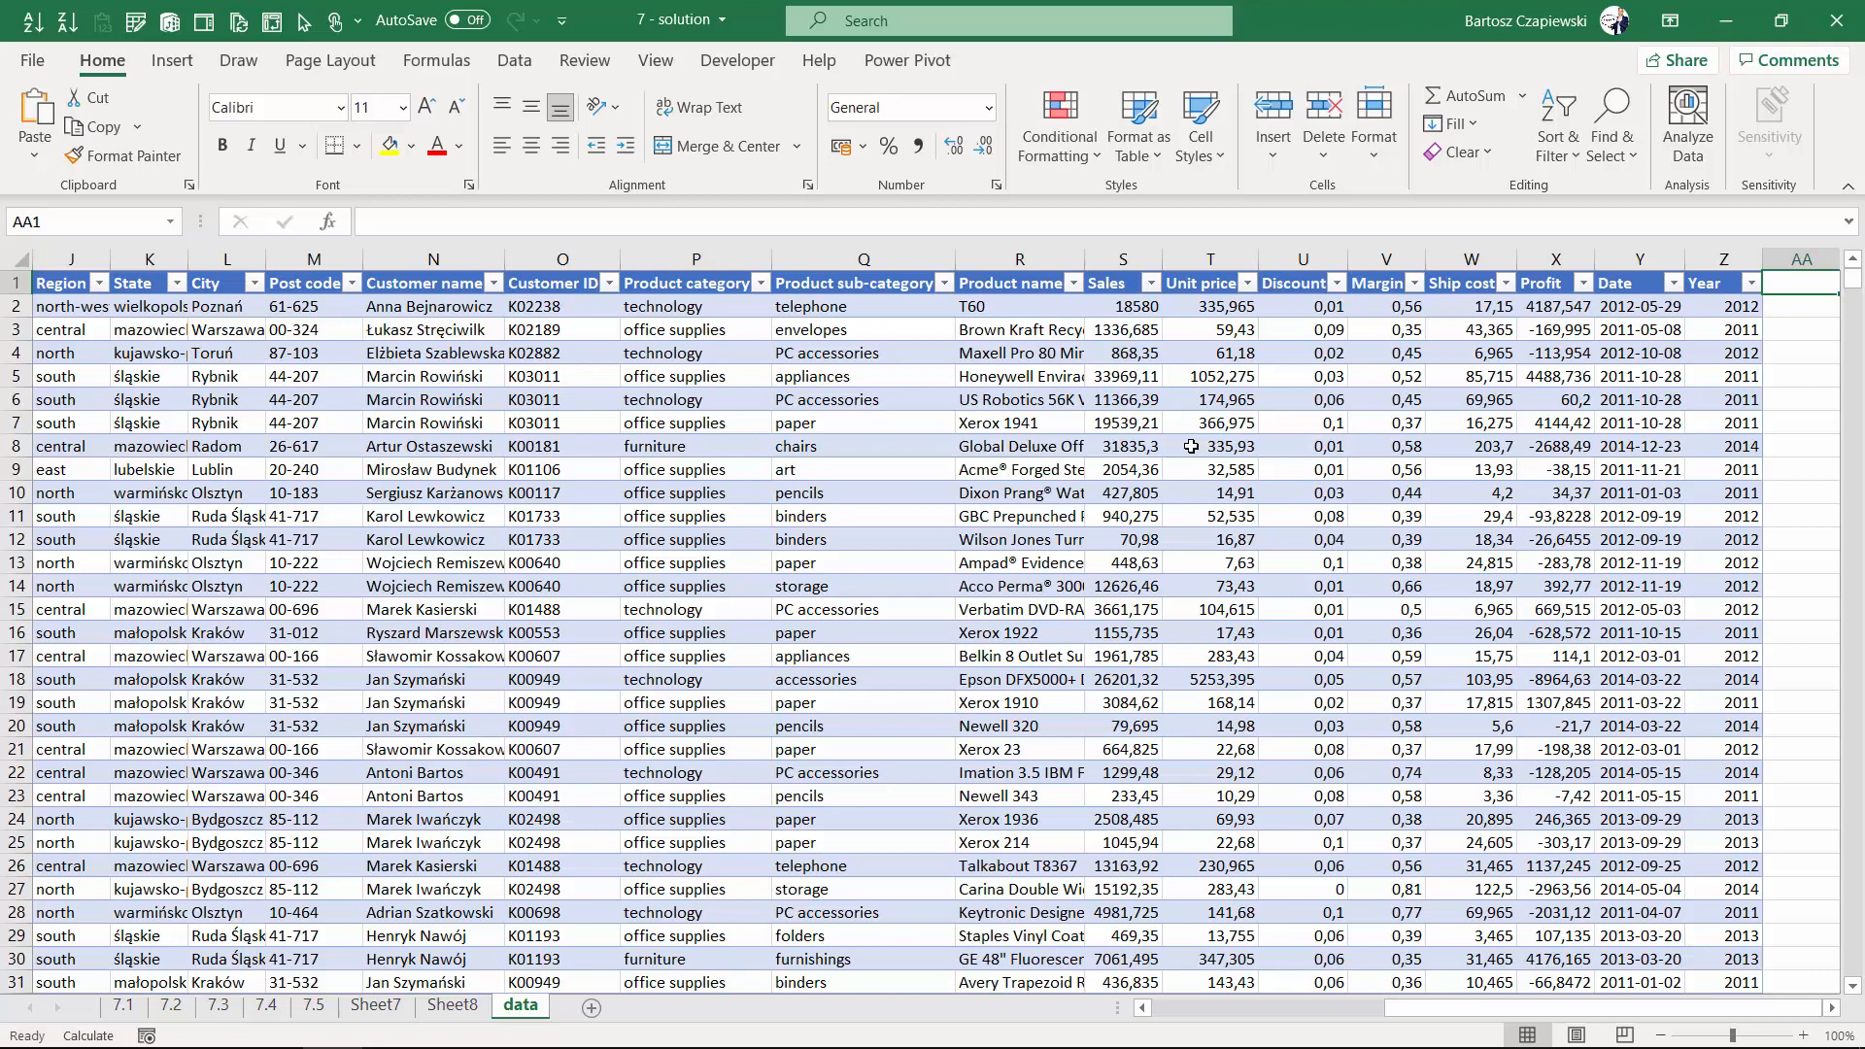
pyautogui.write('Quart')
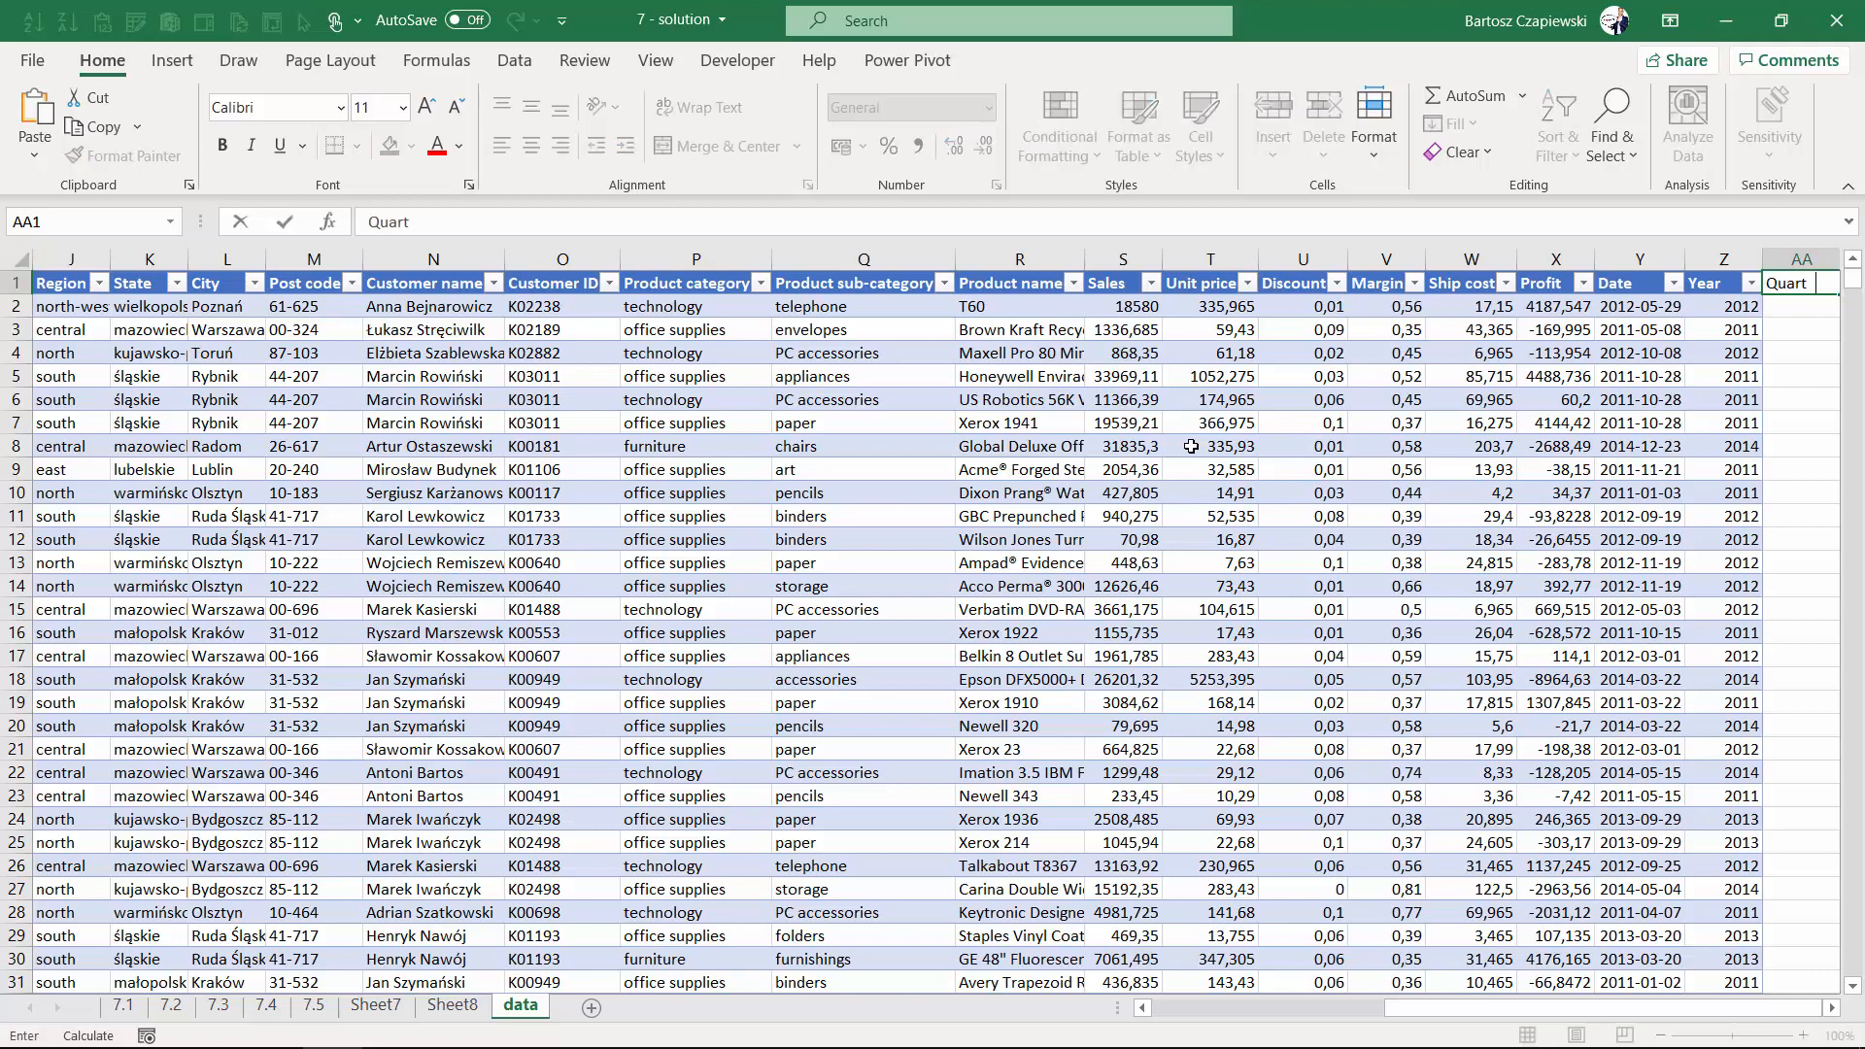
pyautogui.write('er')
pyautogui.press('Return')
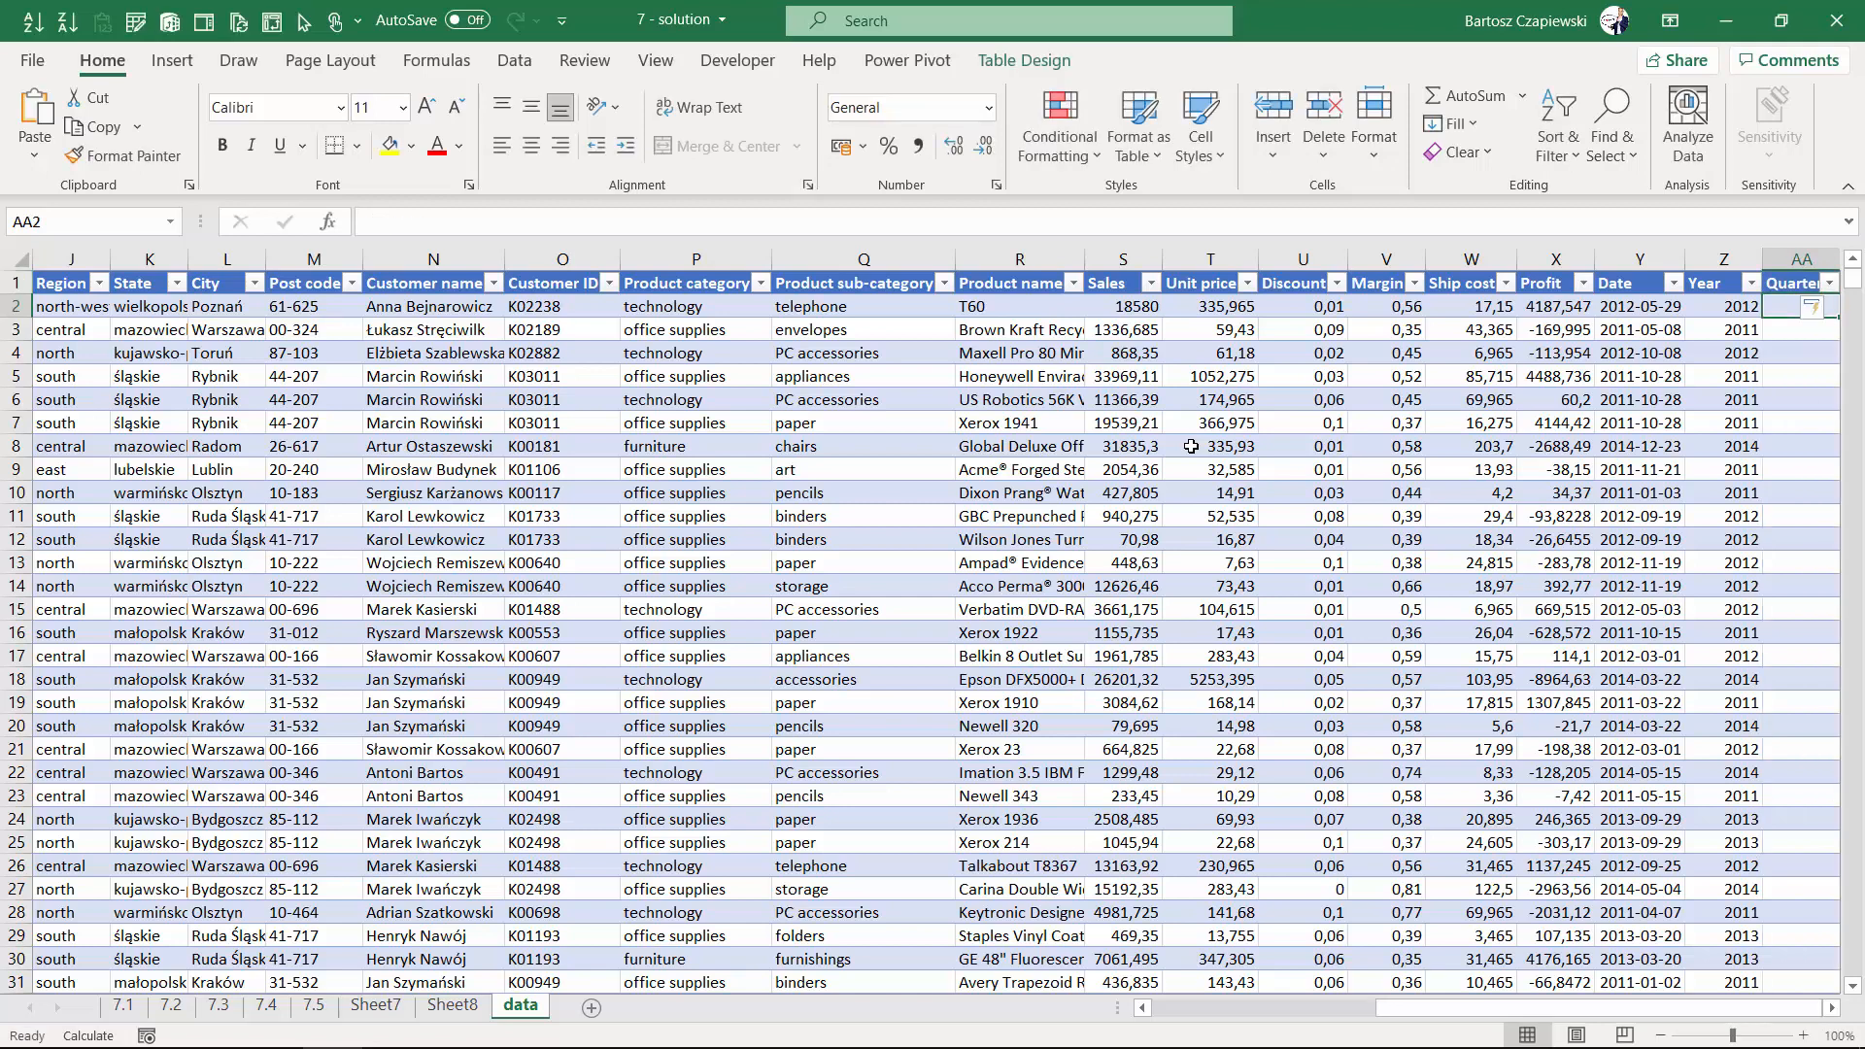
# - Start the Quarter formula as the MONTH of the row's Date divided by 3
pyautogui.click(1830, 1013)
pyautogui.click(1830, 1013)
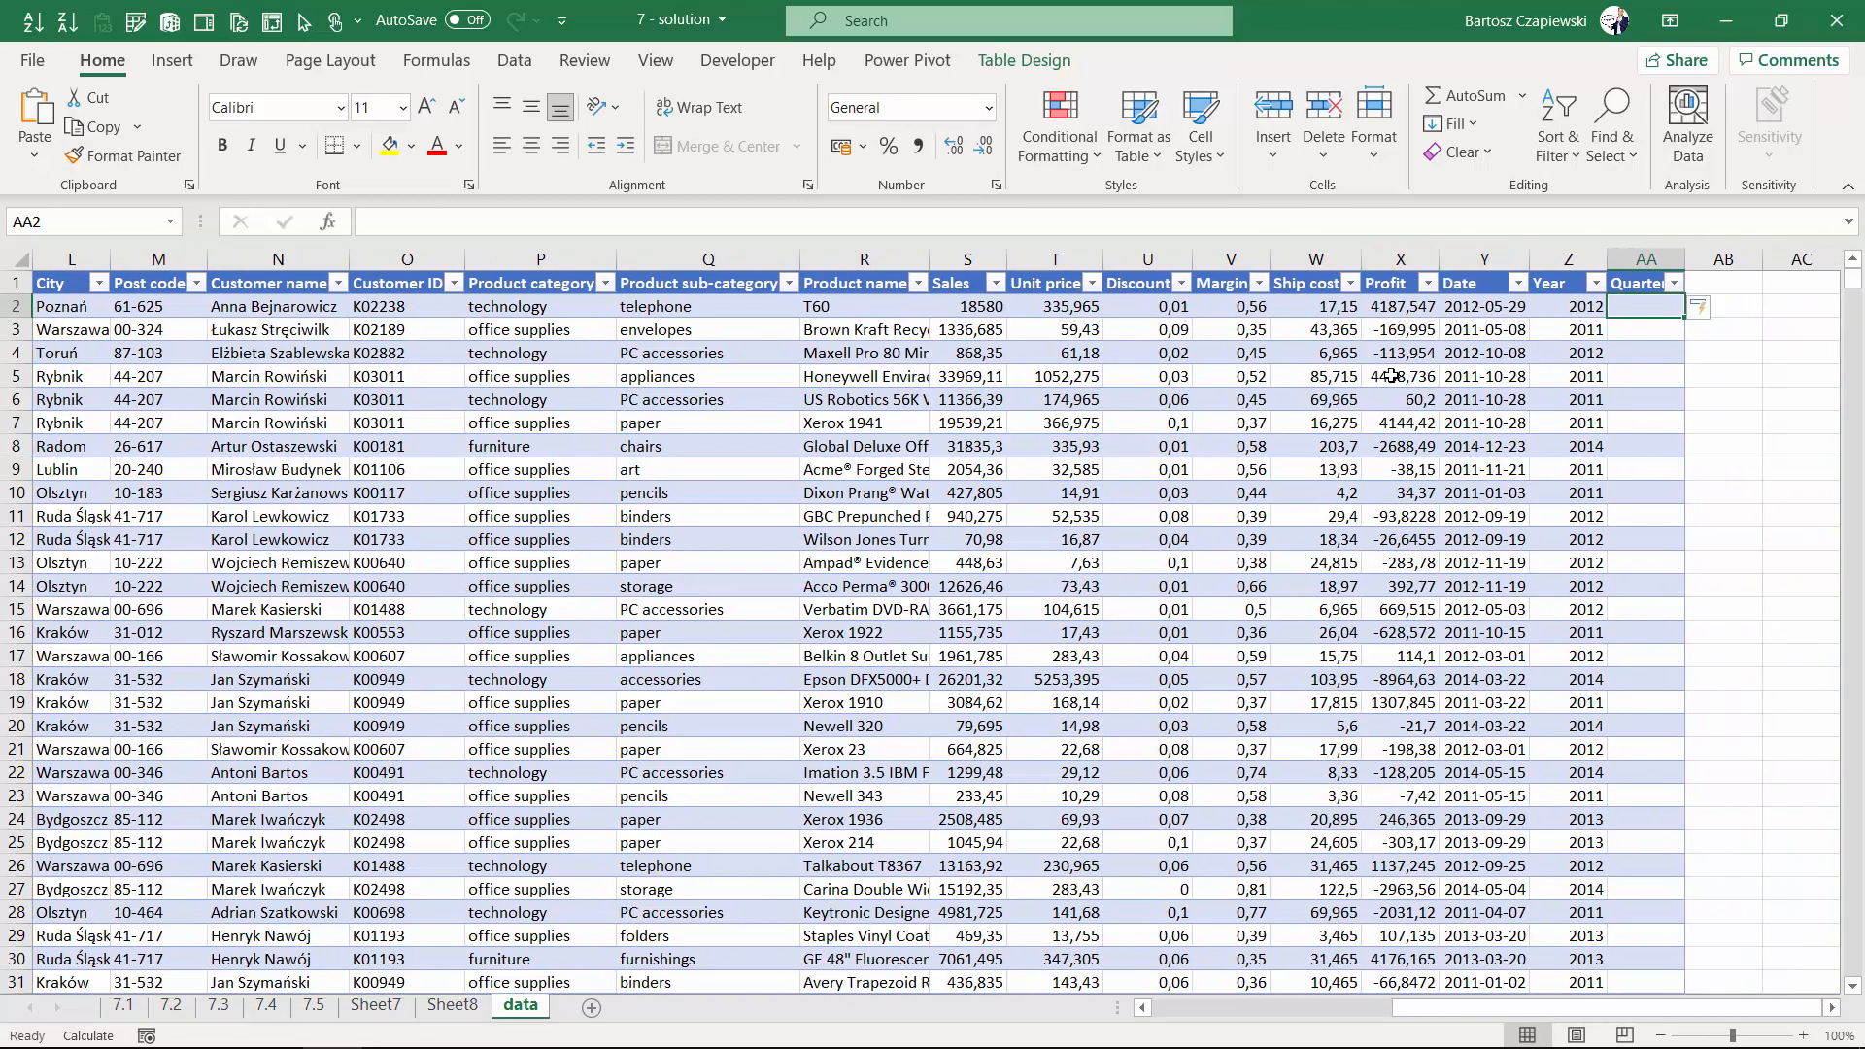
pyautogui.write('=moth')
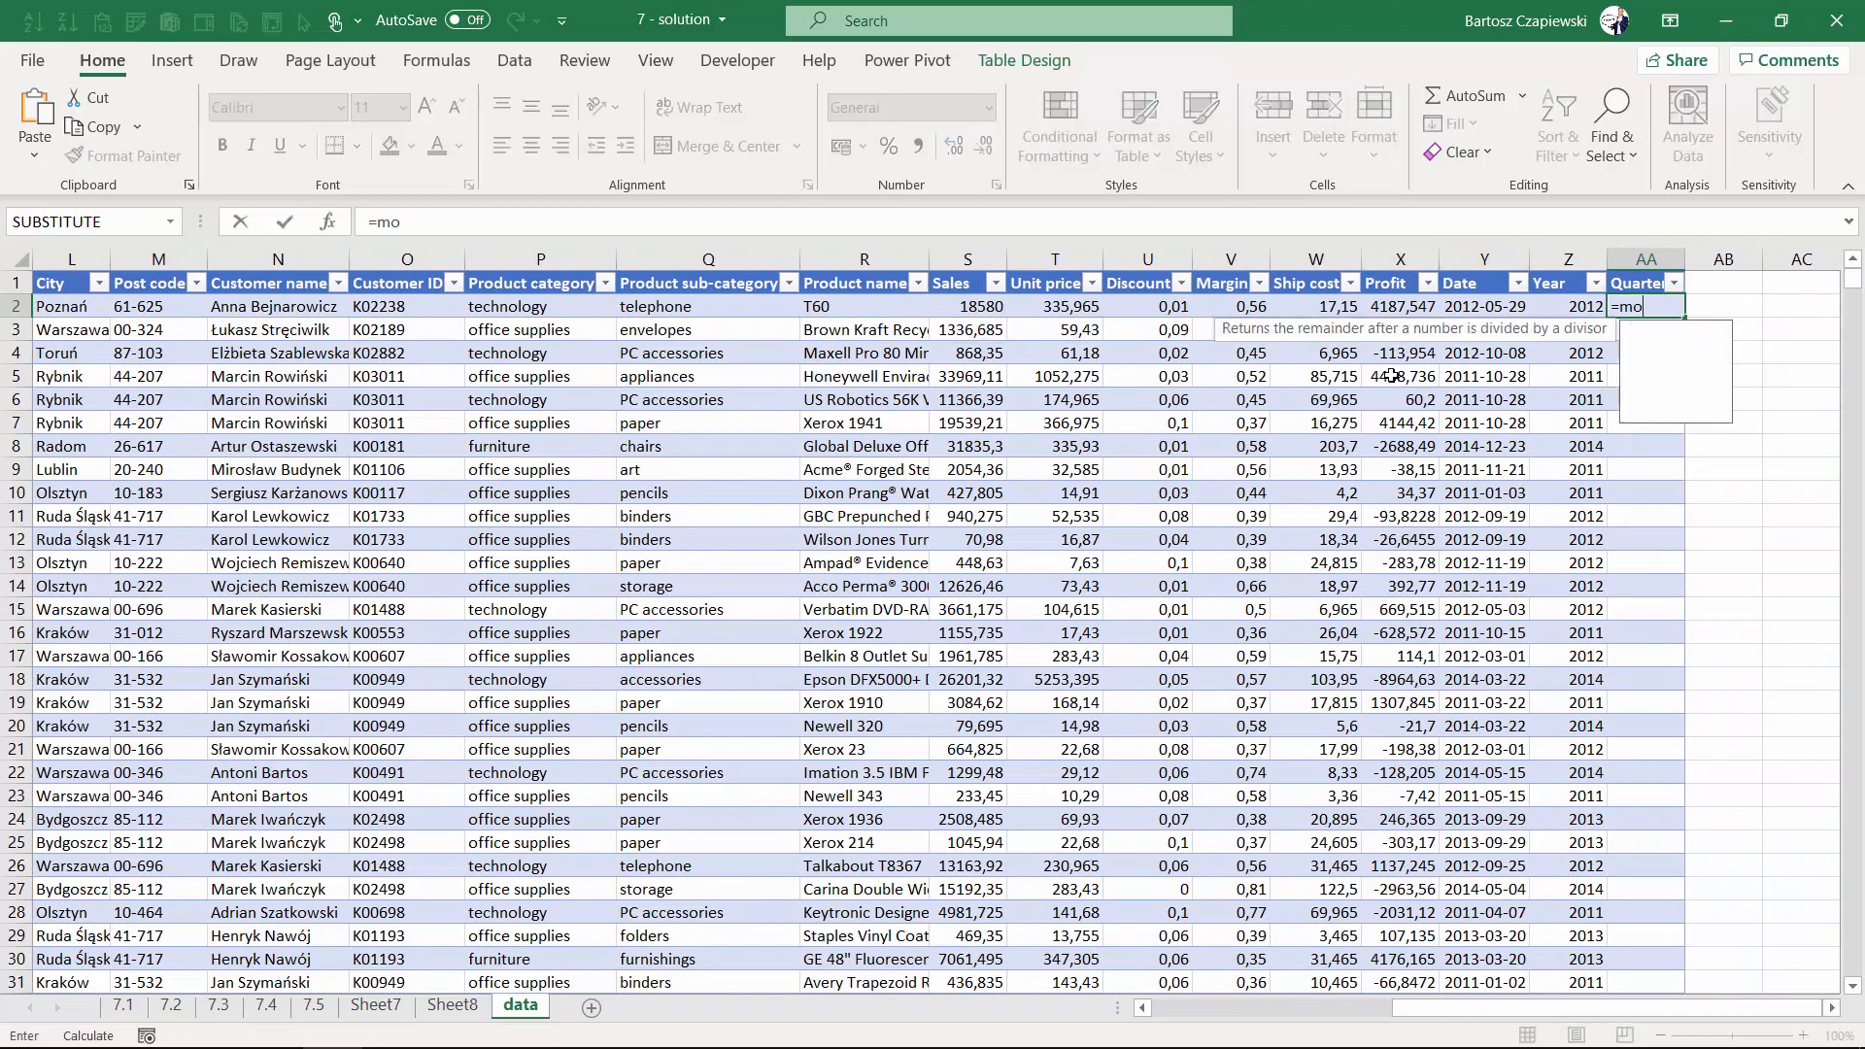
pyautogui.press('BackSpace')
pyautogui.press('BackSpace')
pyautogui.write('n')
pyautogui.press('Tab')
pyautogui.press('Left')
pyautogui.press('Left')
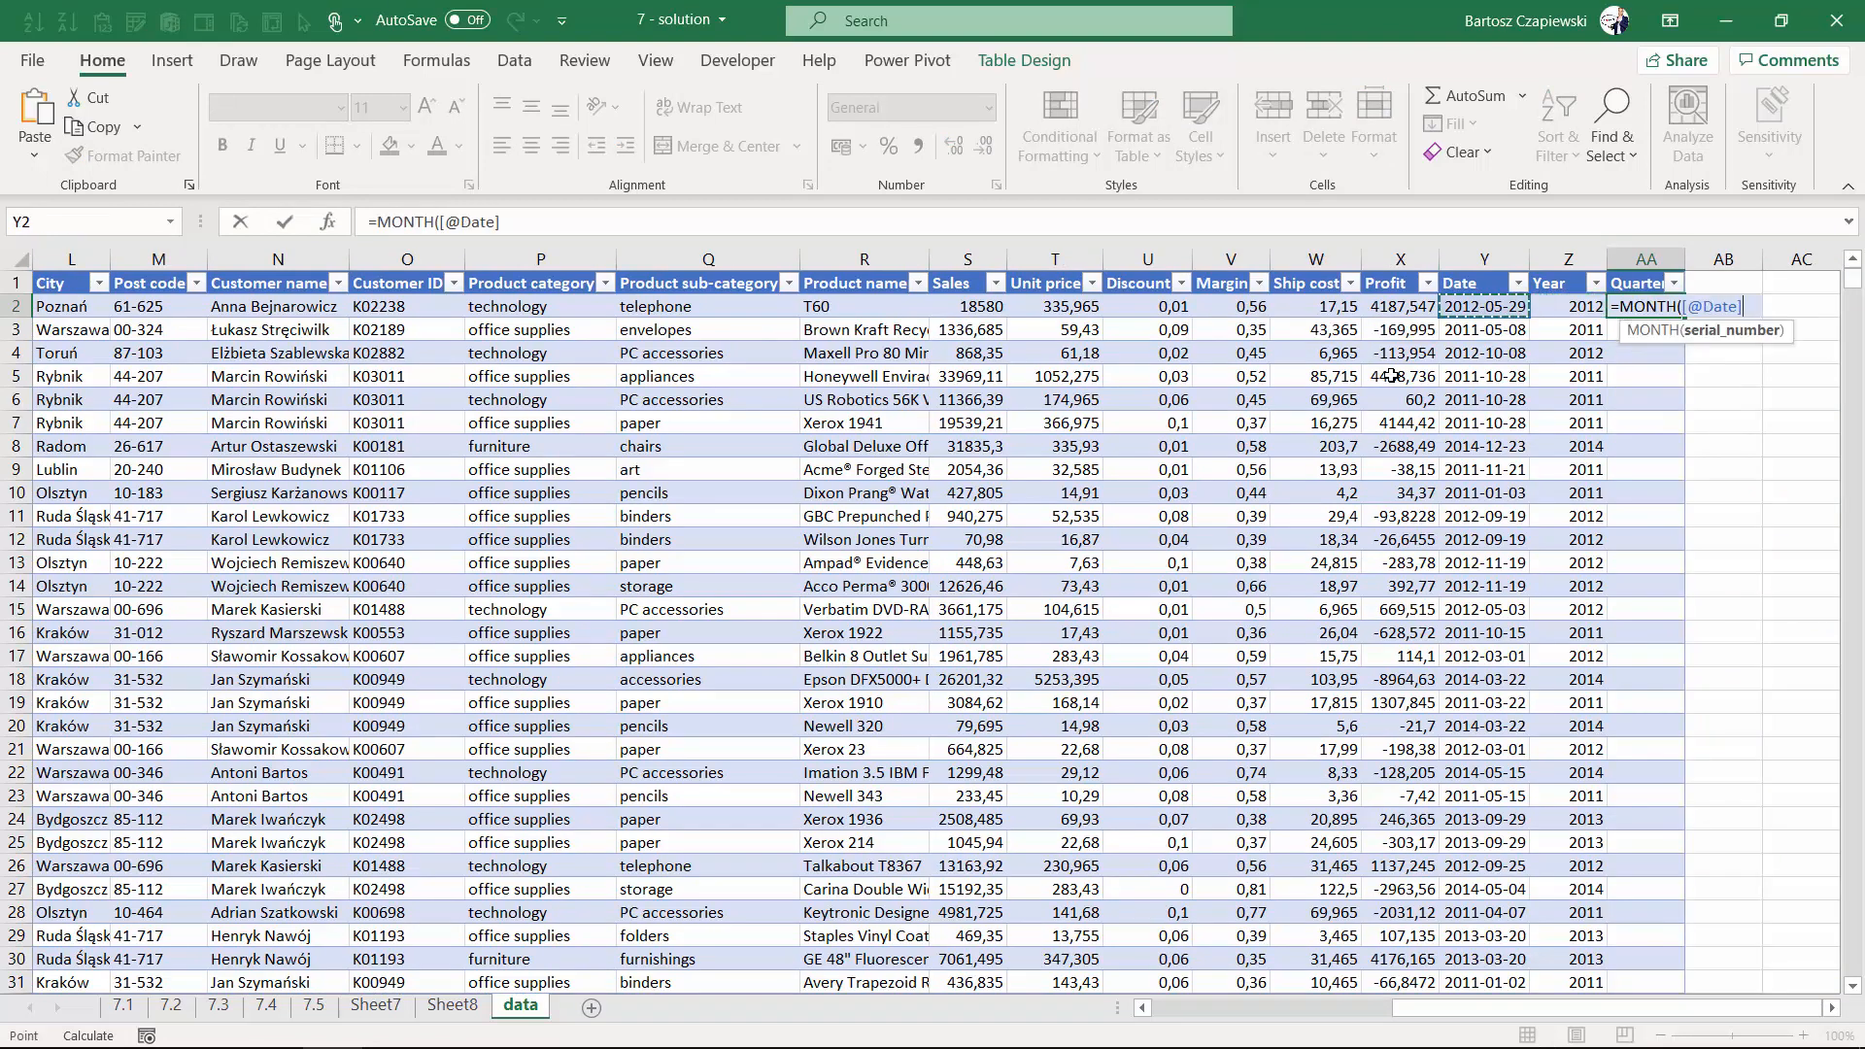
pyautogui.write(')/3')
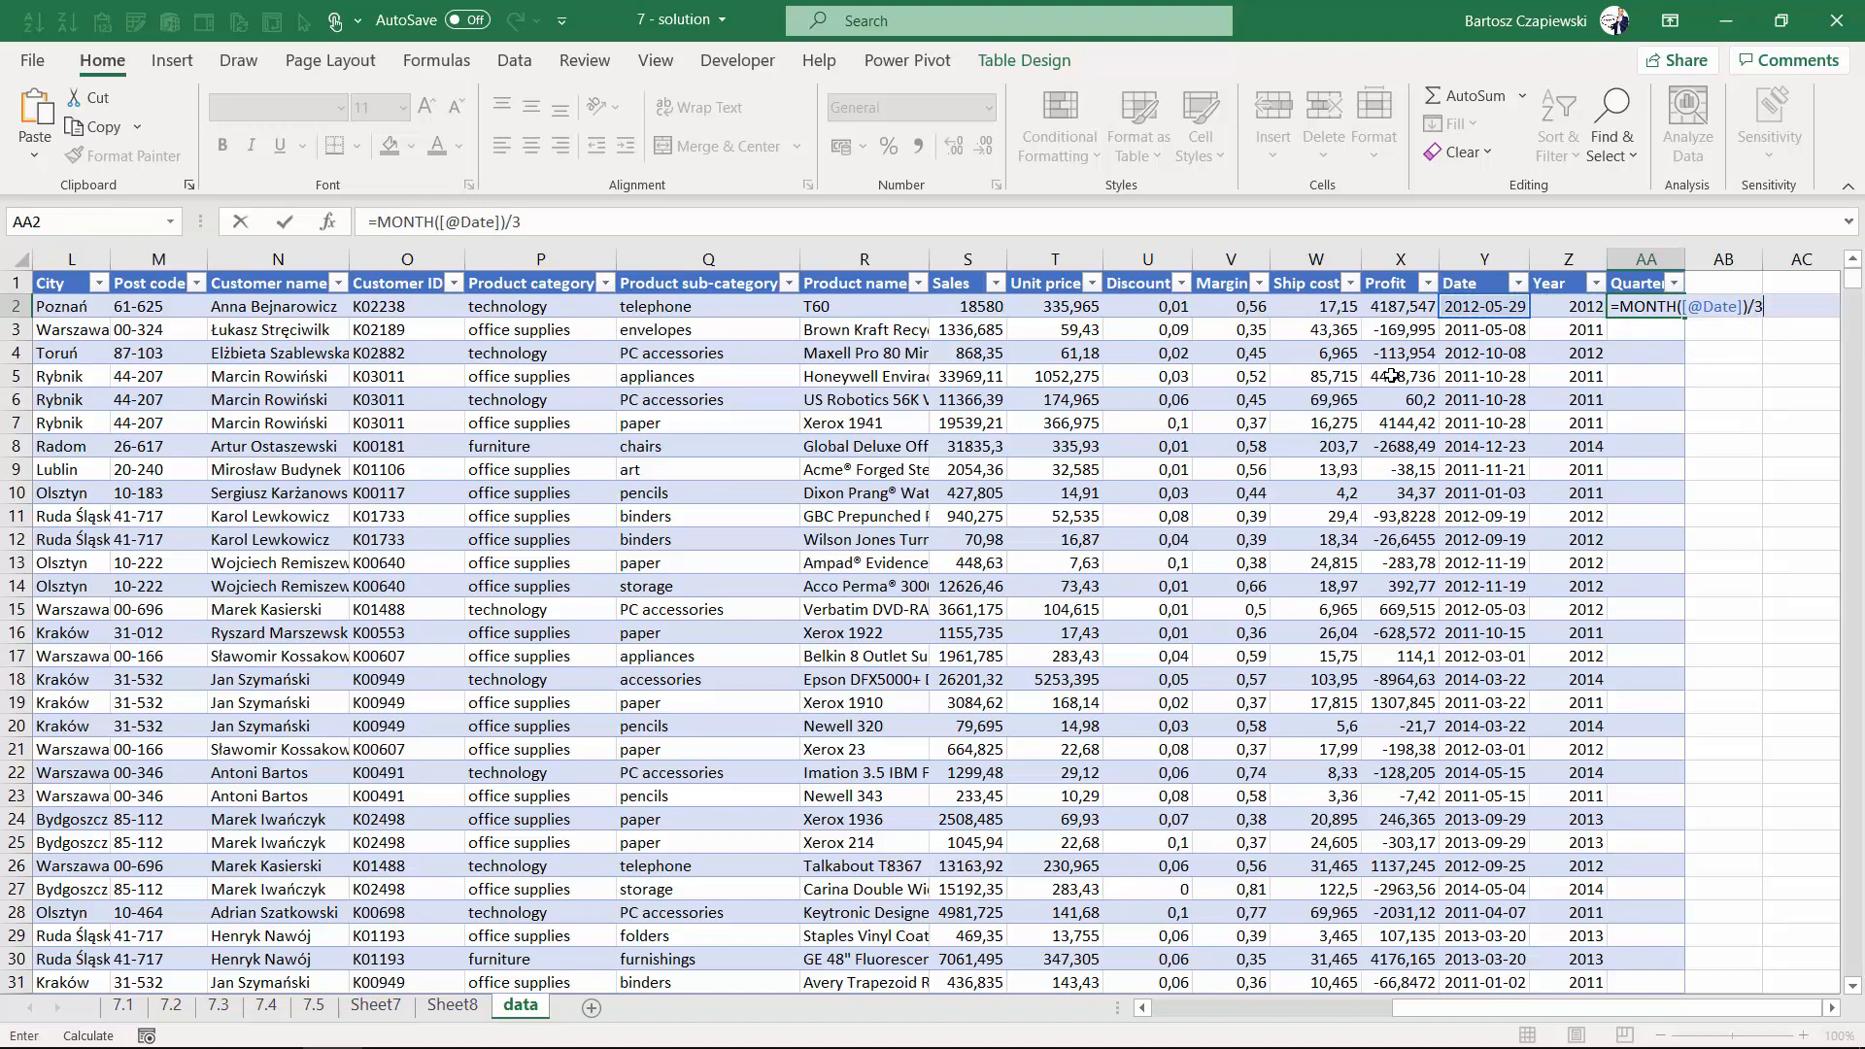
pyautogui.click(1618, 308)
pyautogui.write('roun')
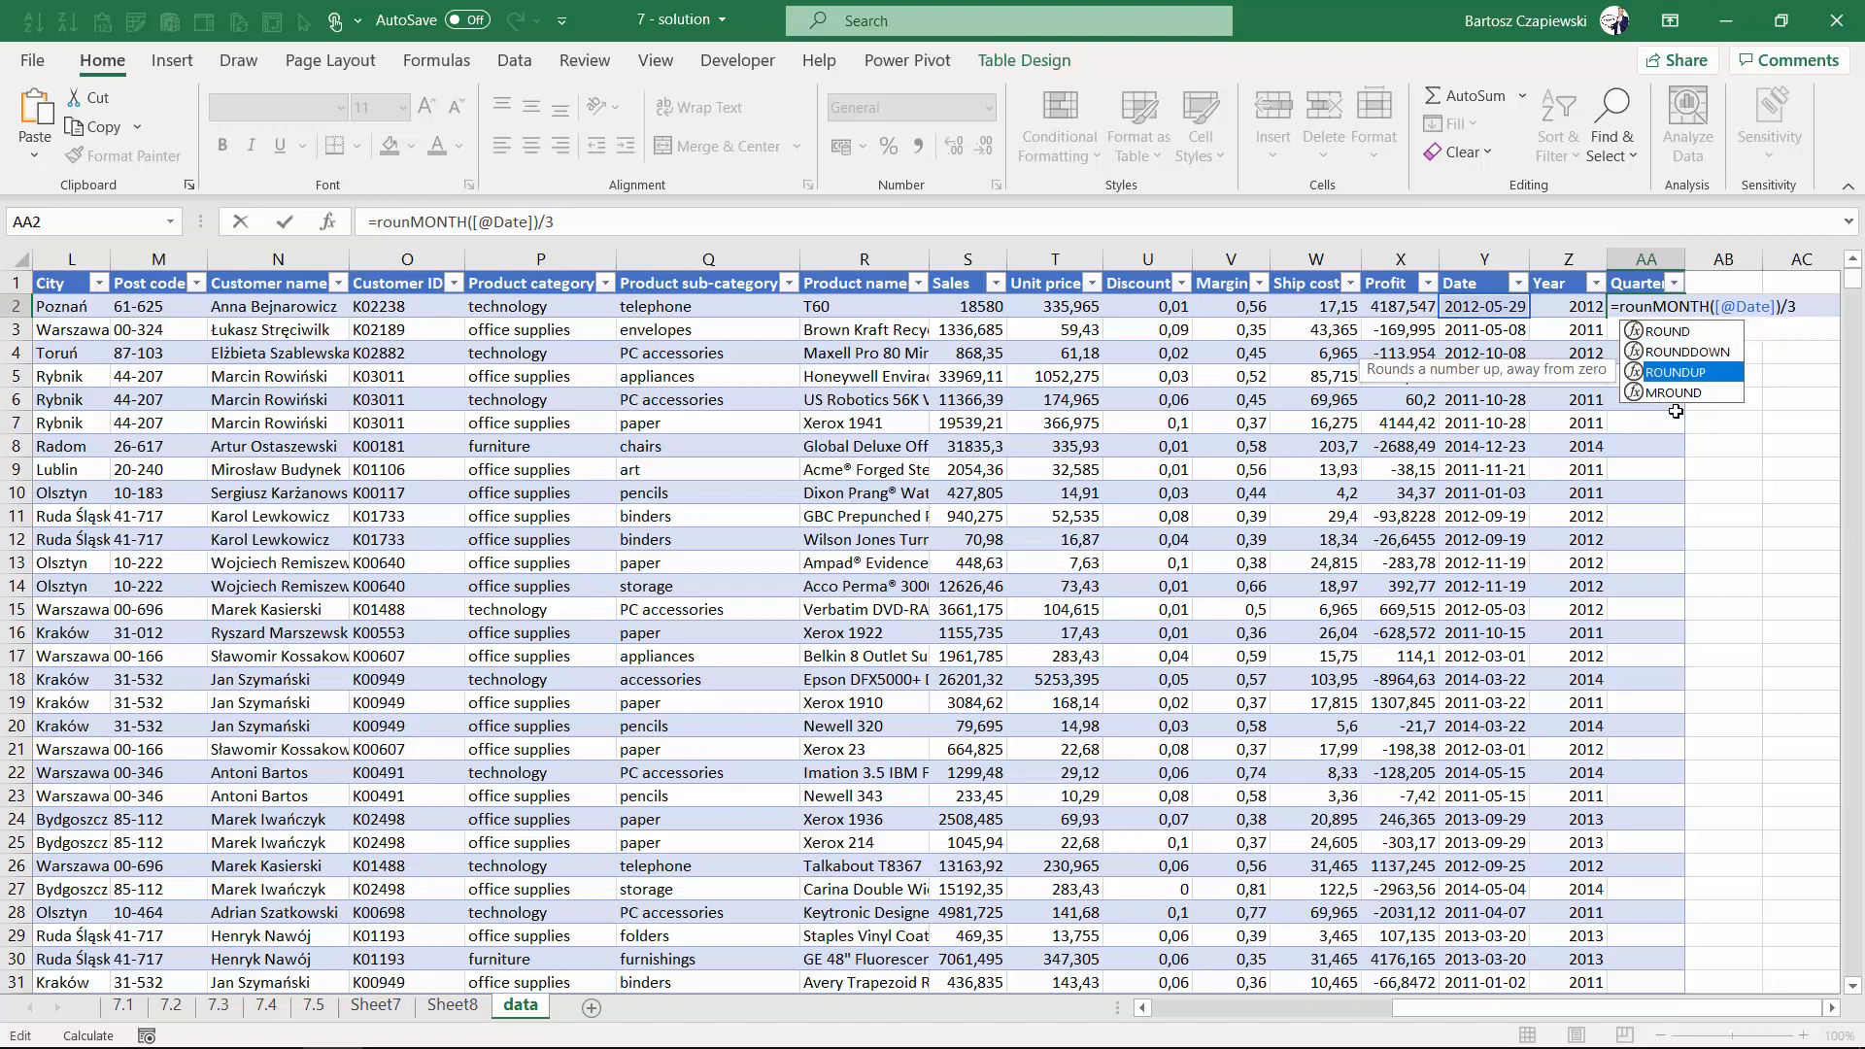
pyautogui.doubleClick(1675, 373)
pyautogui.click(635, 233)
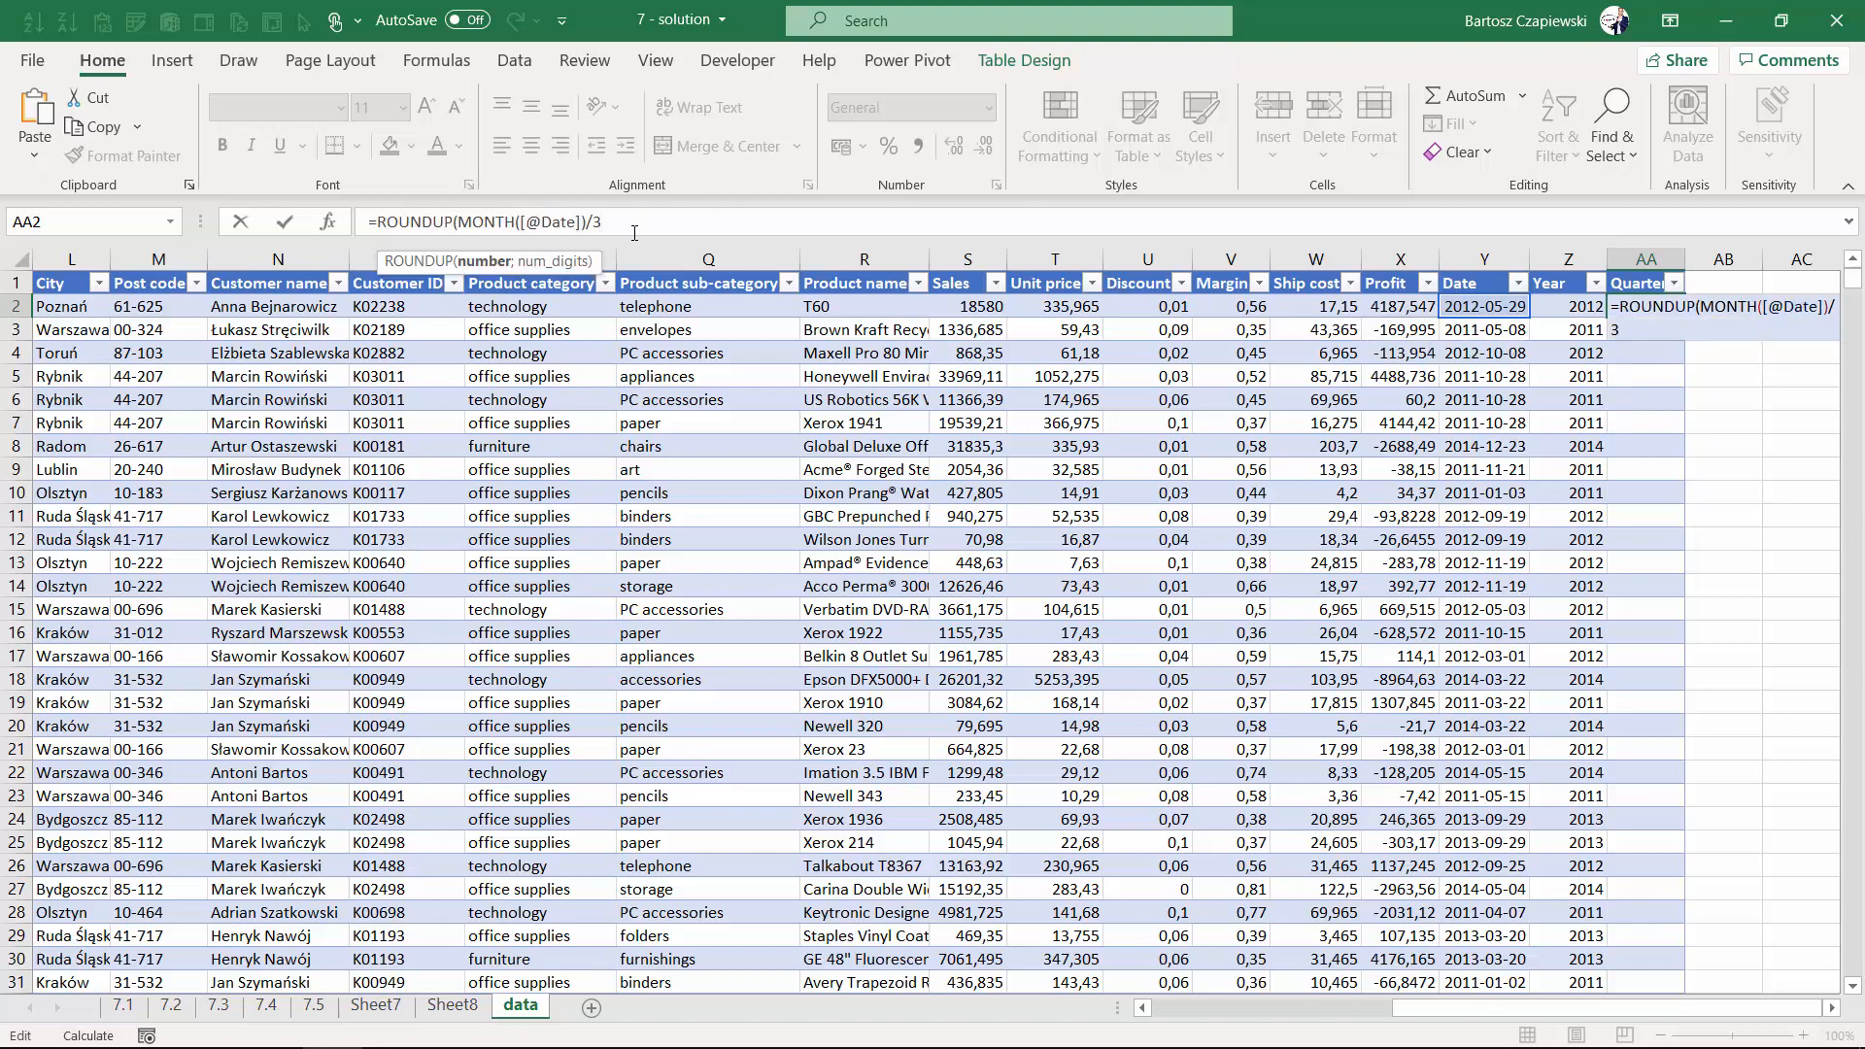
pyautogui.write(';0')
pyautogui.press('Return')
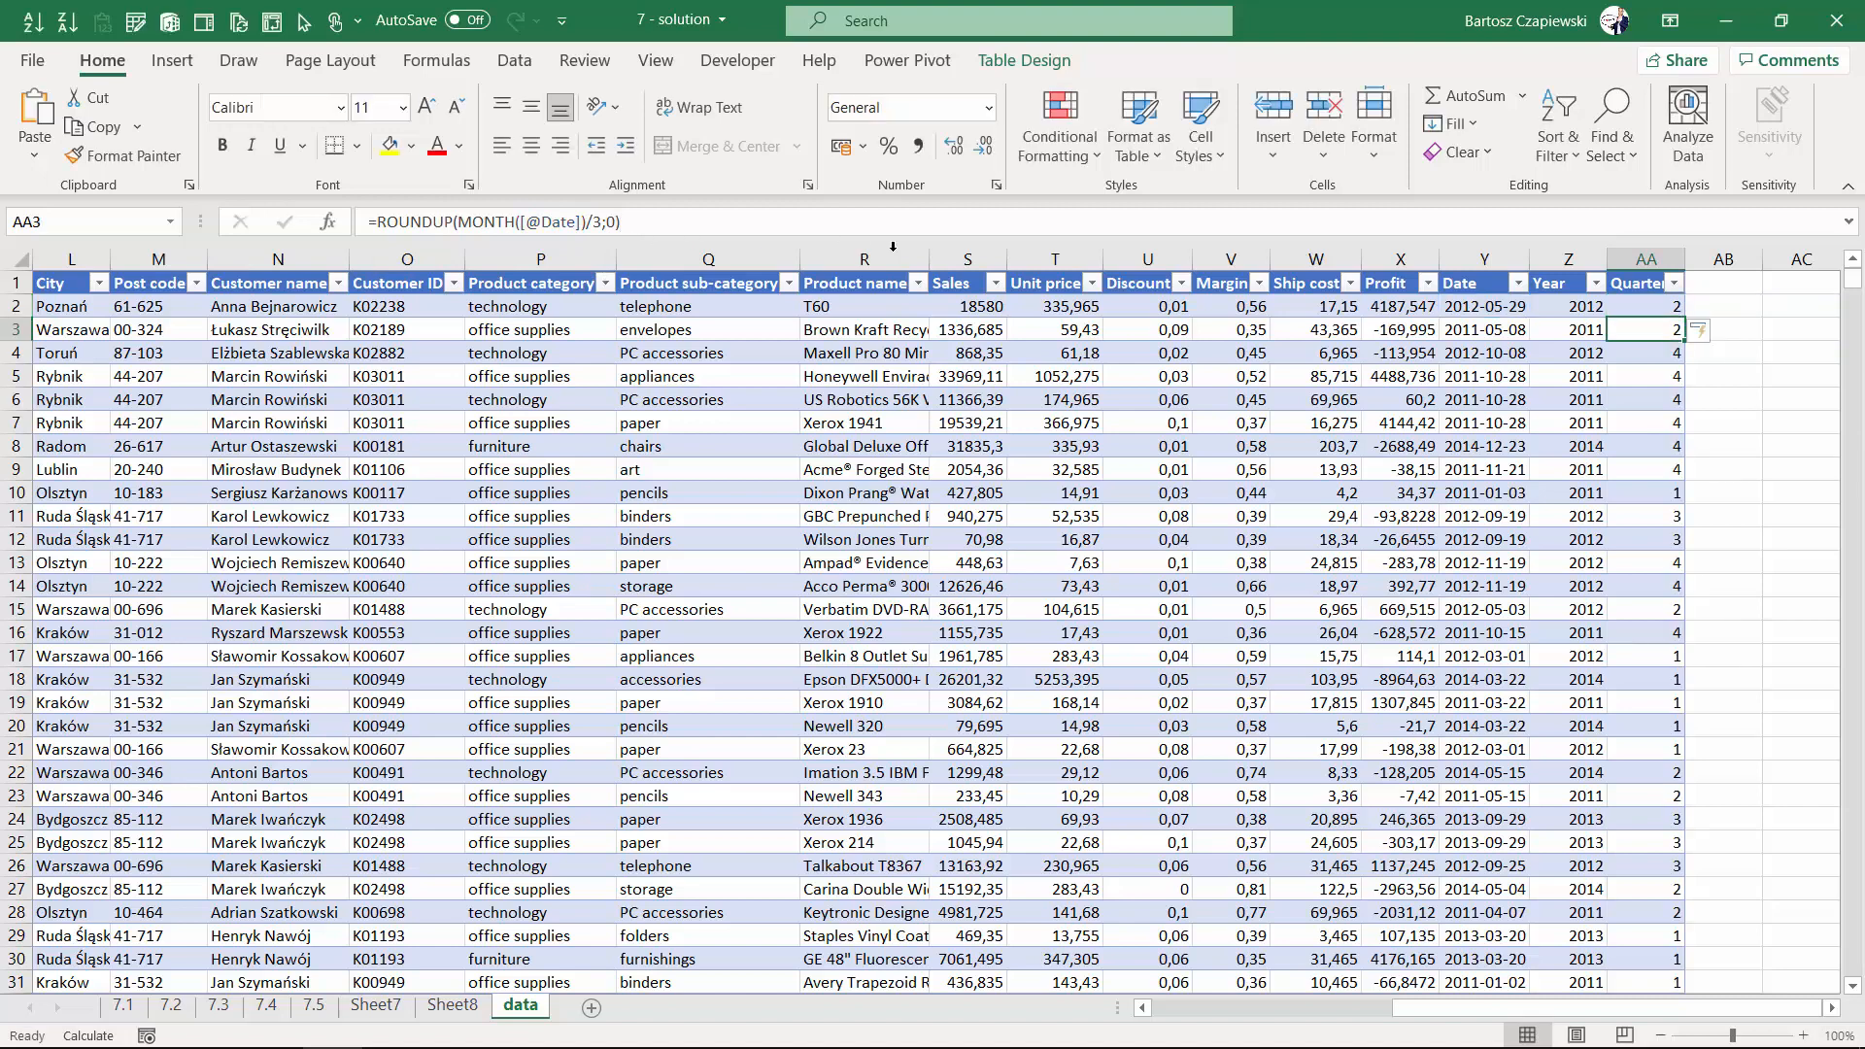
# - Insert a new PivotTable from the data table on a new worksheet
pyautogui.click(1656, 305)
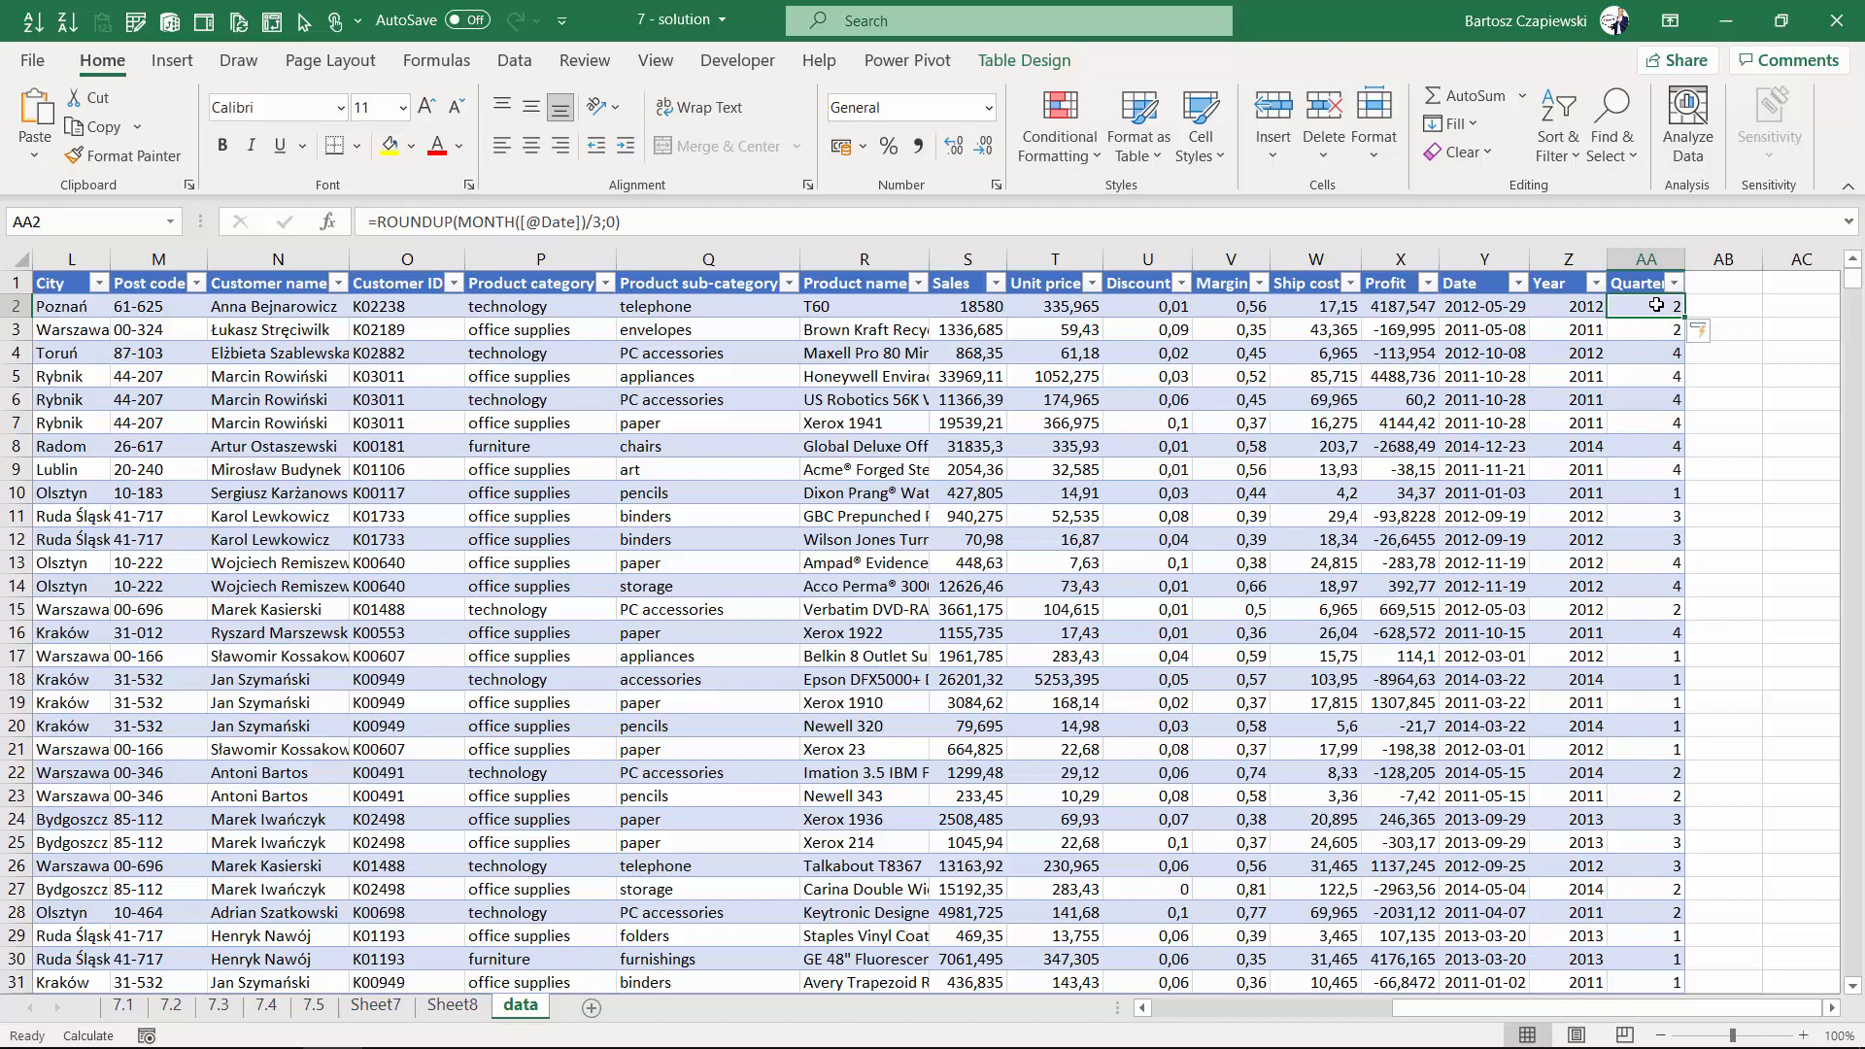
pyautogui.click(167, 64)
pyautogui.click(42, 111)
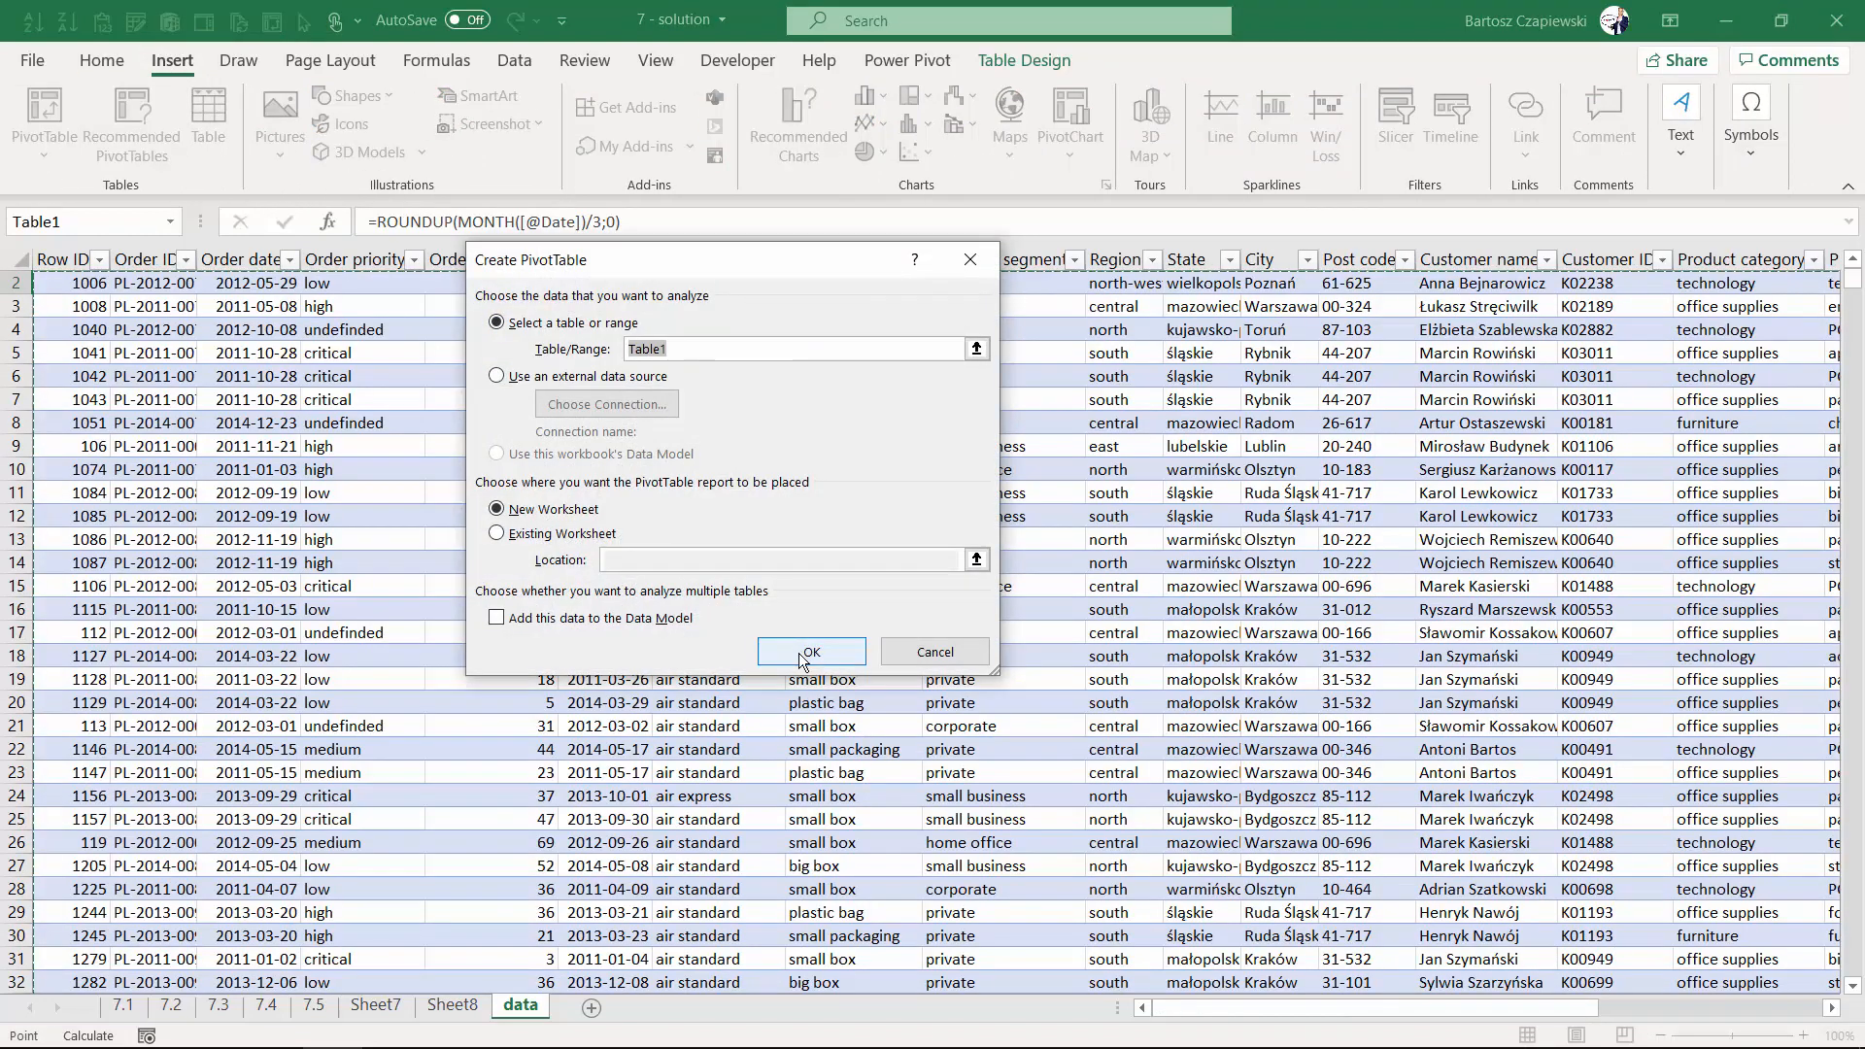
pyautogui.click(847, 644)
# - Refresh the PivotTable and place Year and Quarter in the Rows area
pyautogui.rightClick(147, 377)
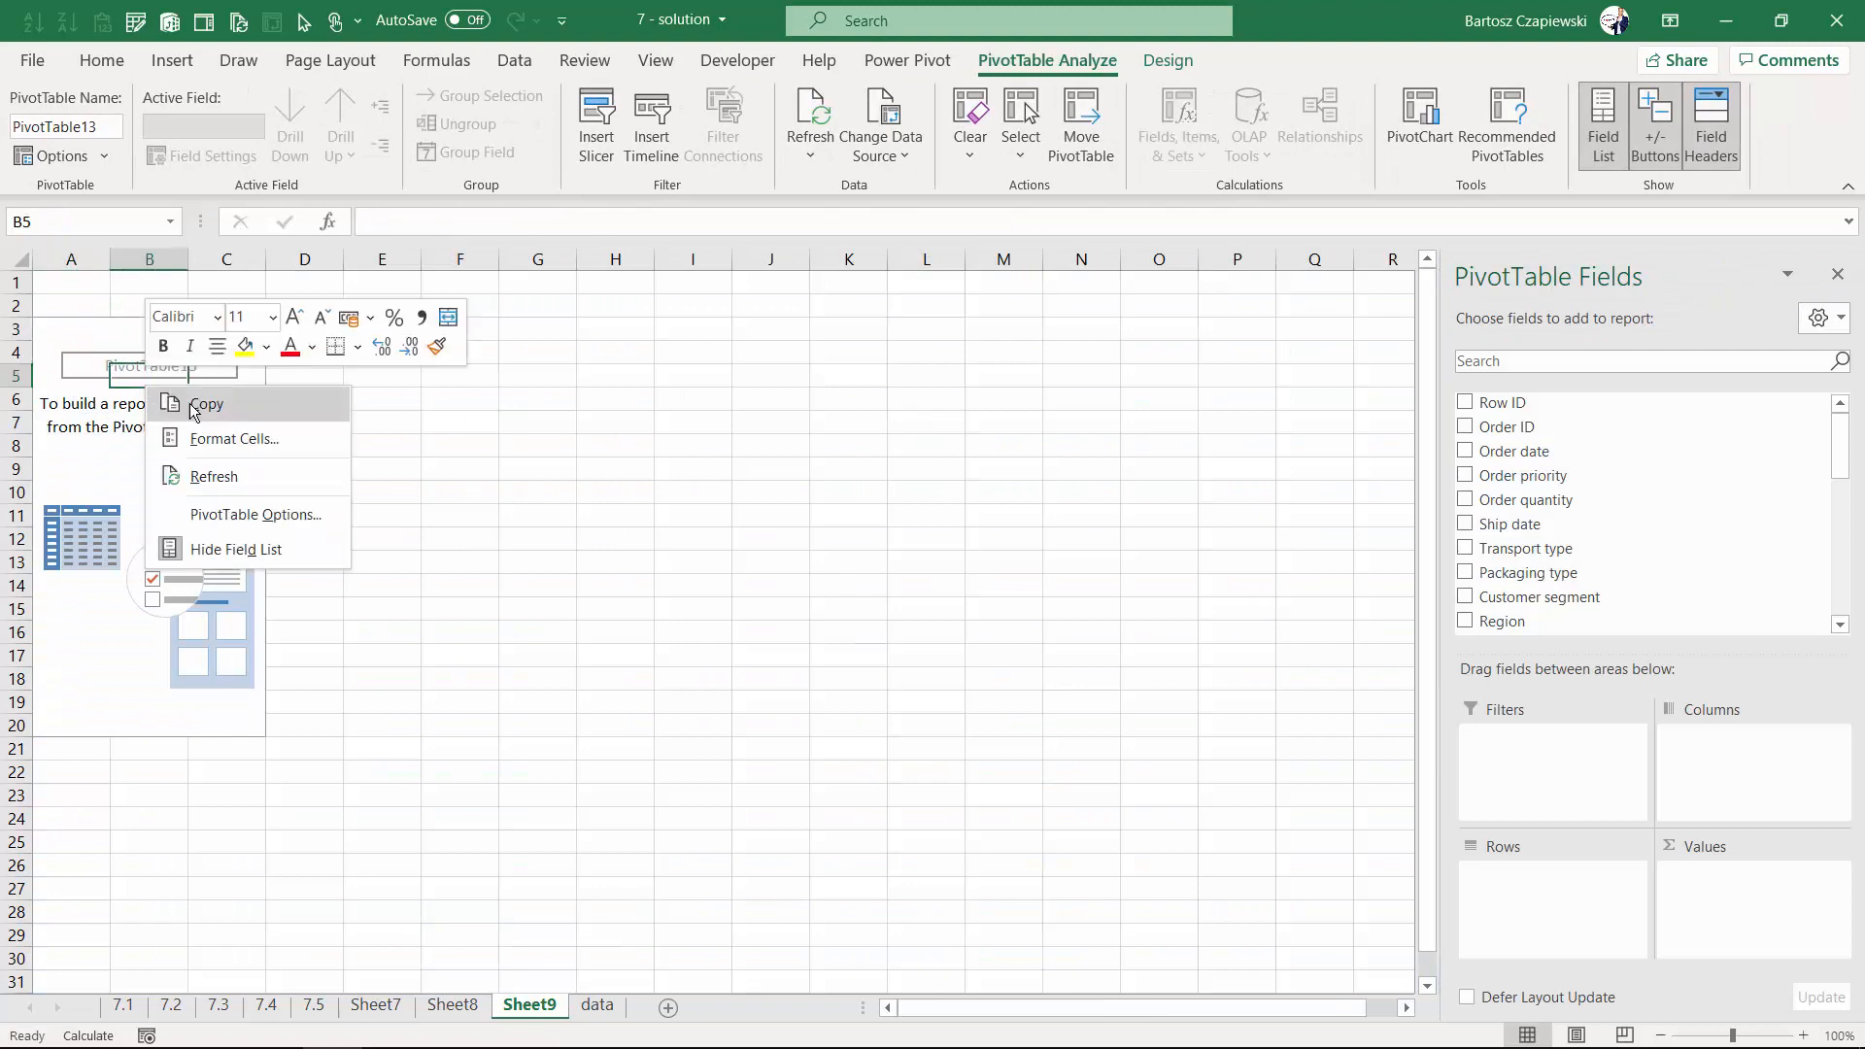
pyautogui.click(214, 478)
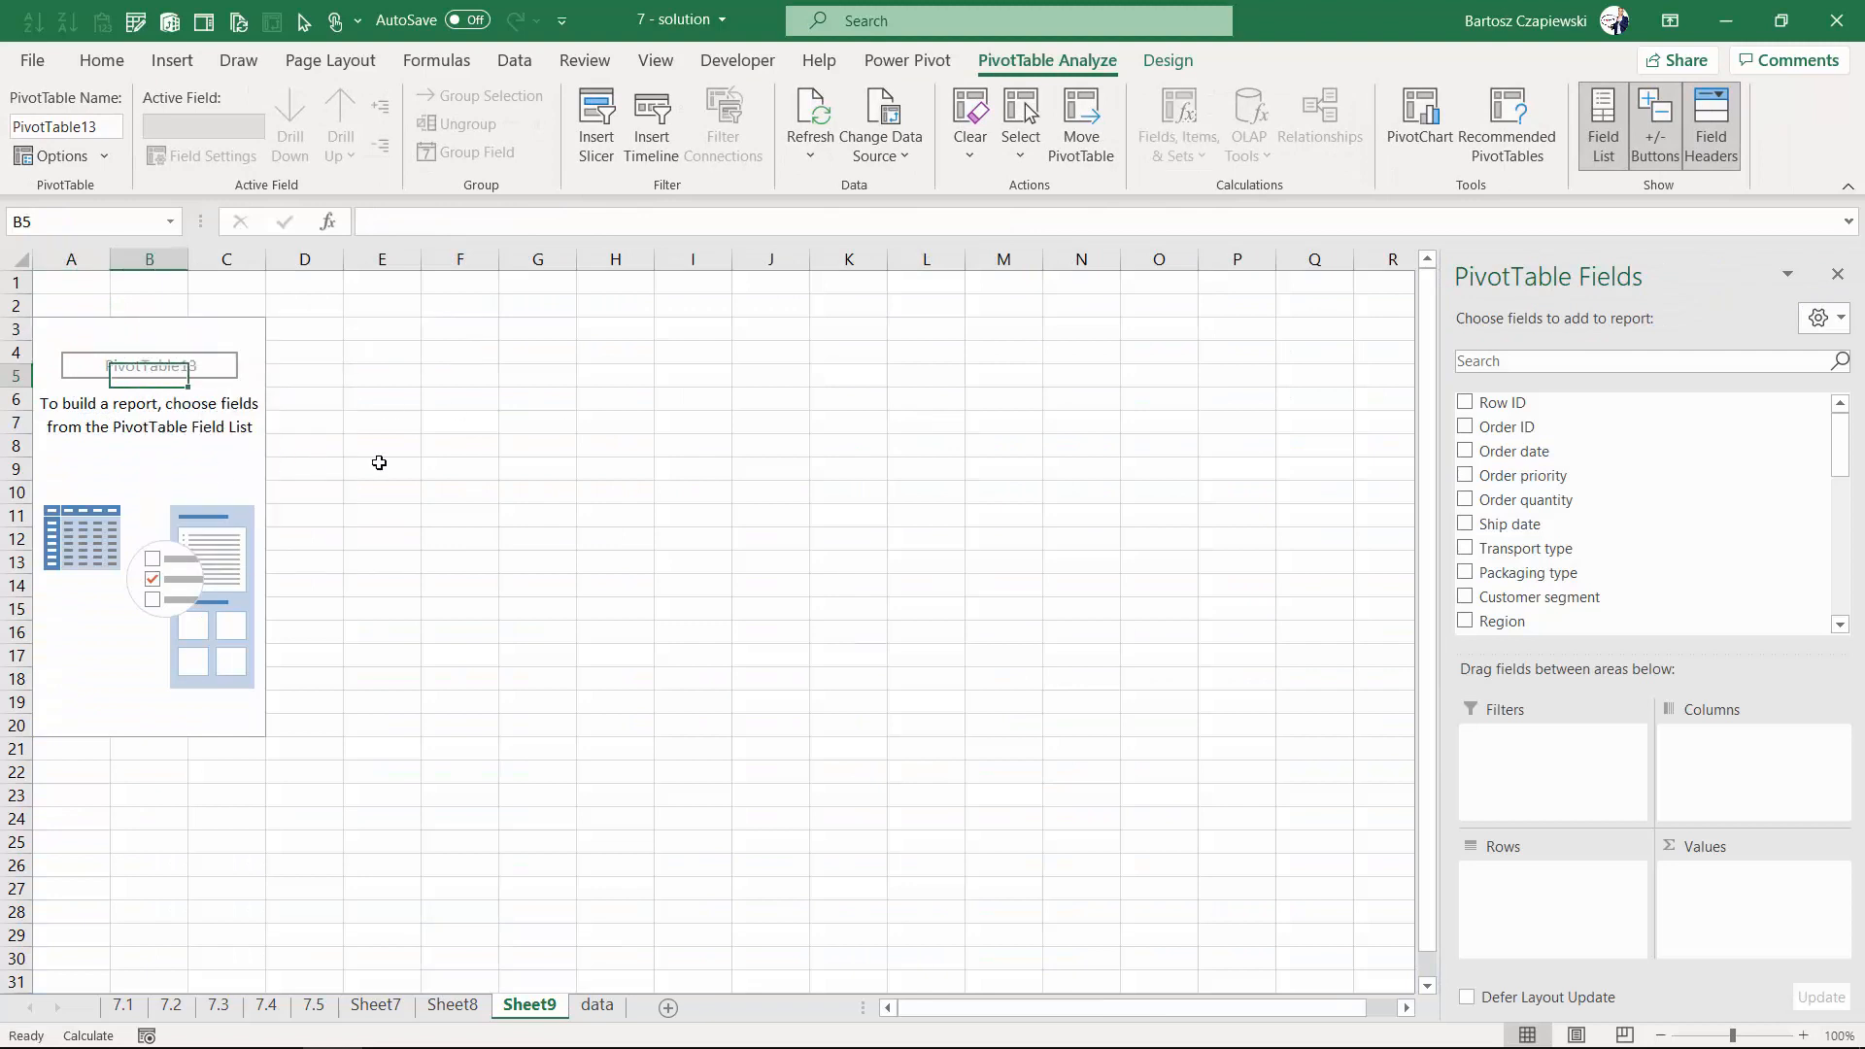
pyautogui.scroll(-8, 1690, 573)
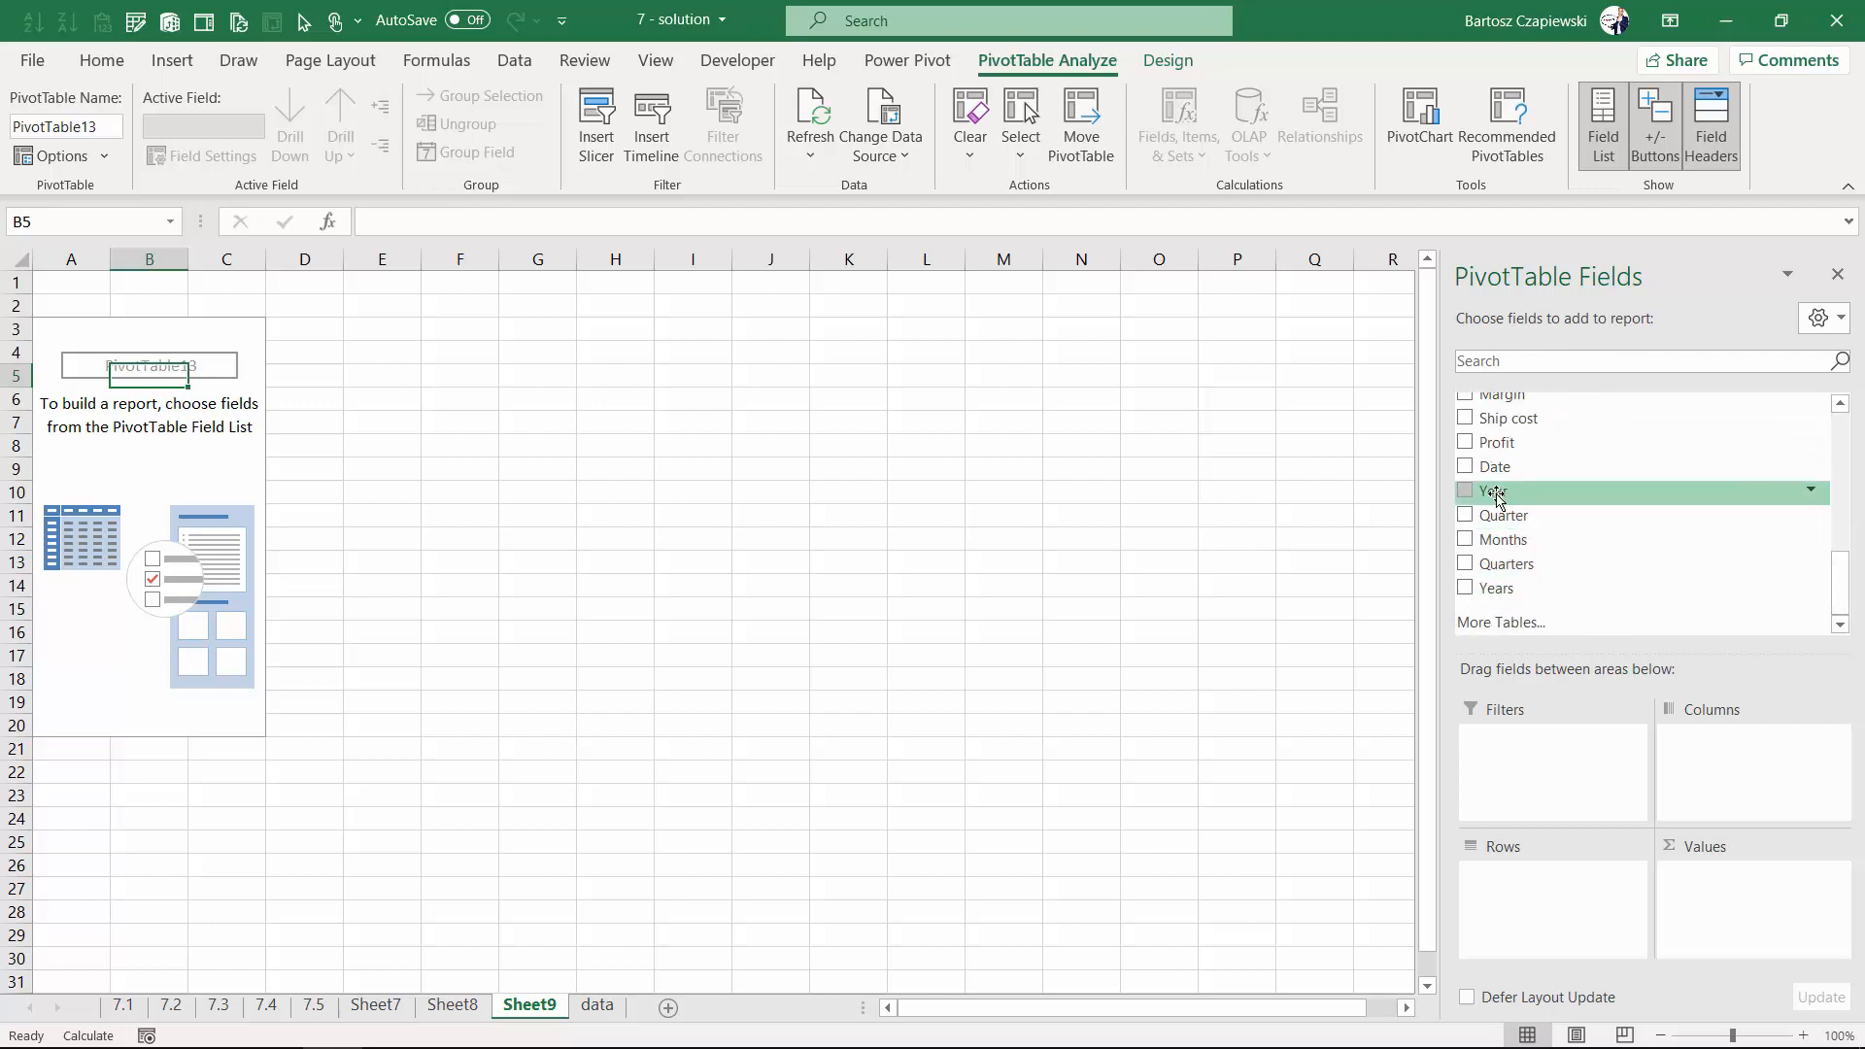
pyautogui.moveTo(1496, 493)
pyautogui.mouseDown()
pyautogui.moveTo(1556, 796)
pyautogui.moveTo(1555, 899)
pyautogui.moveTo(1532, 588)
pyautogui.moveTo(1545, 905)
pyautogui.mouseUp()
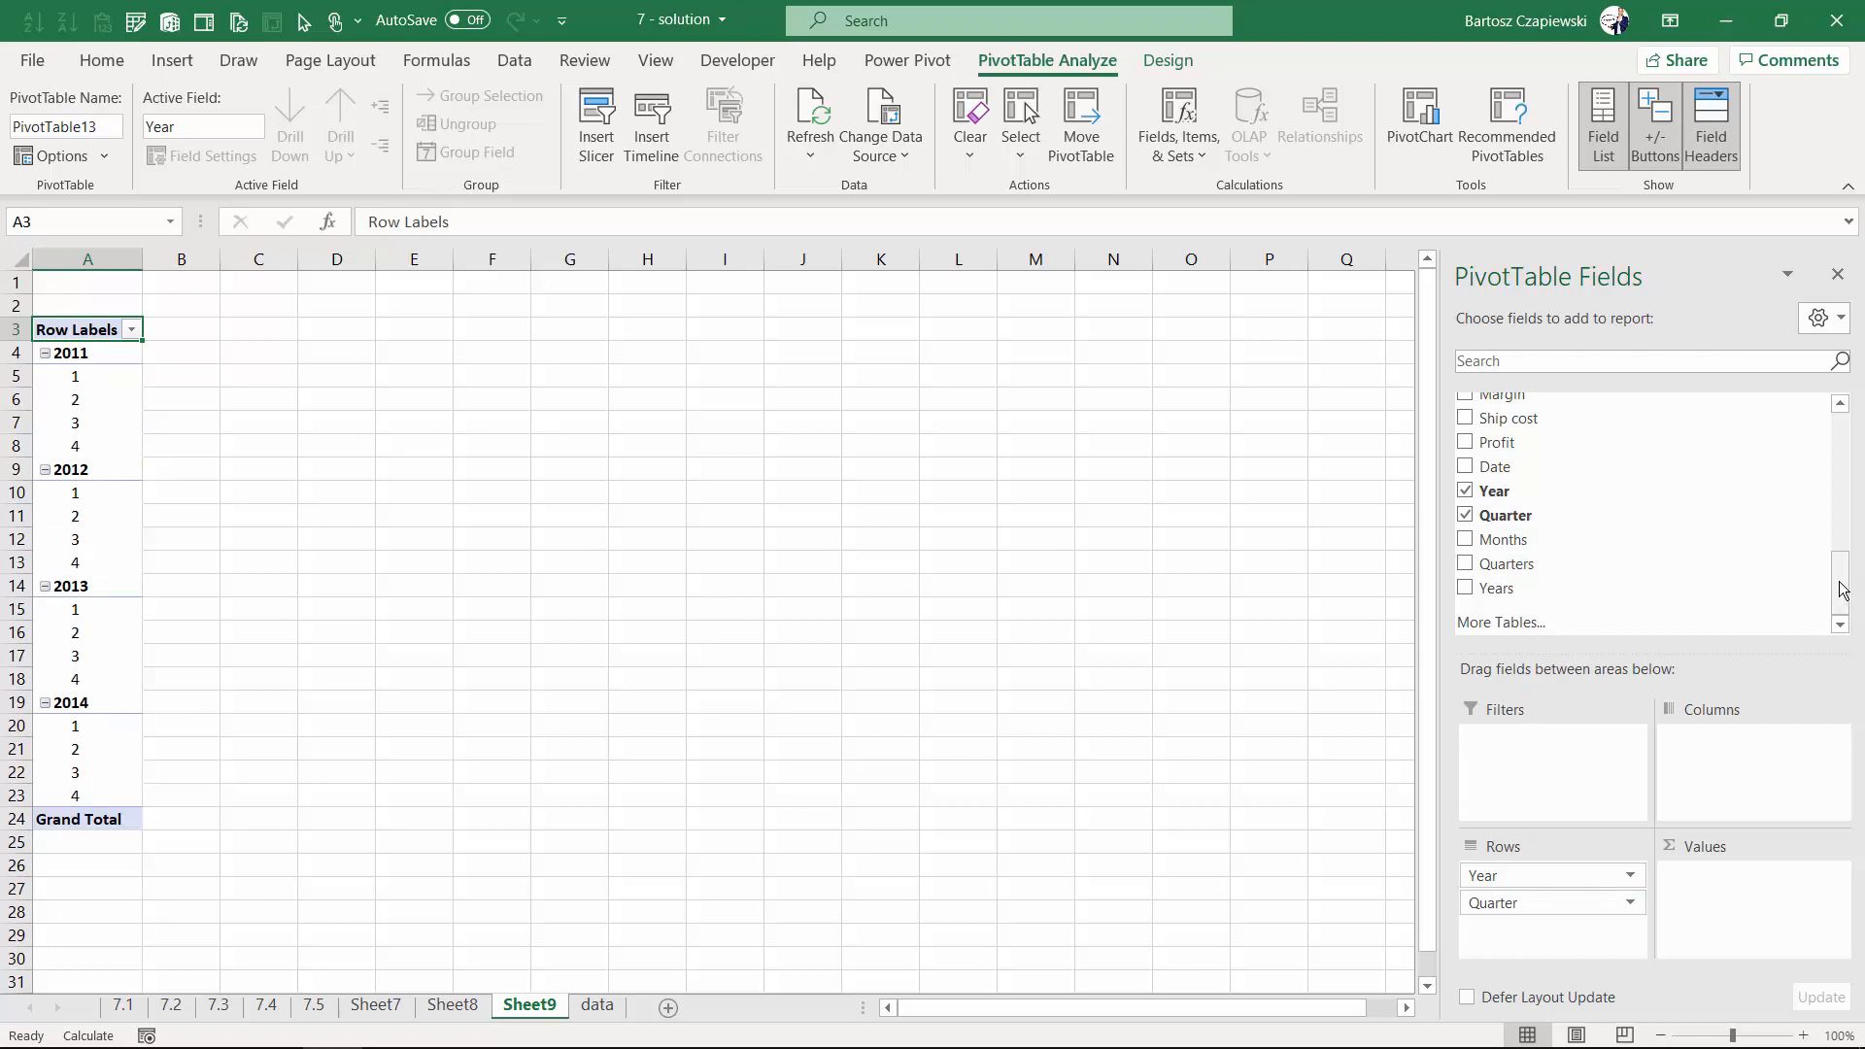
# - Add Sales to the Values area of the PivotTable
pyautogui.moveTo(1843, 590); pyautogui.dragTo(1843, 542)
pyautogui.moveTo(1515, 500); pyautogui.dragTo(1724, 869)
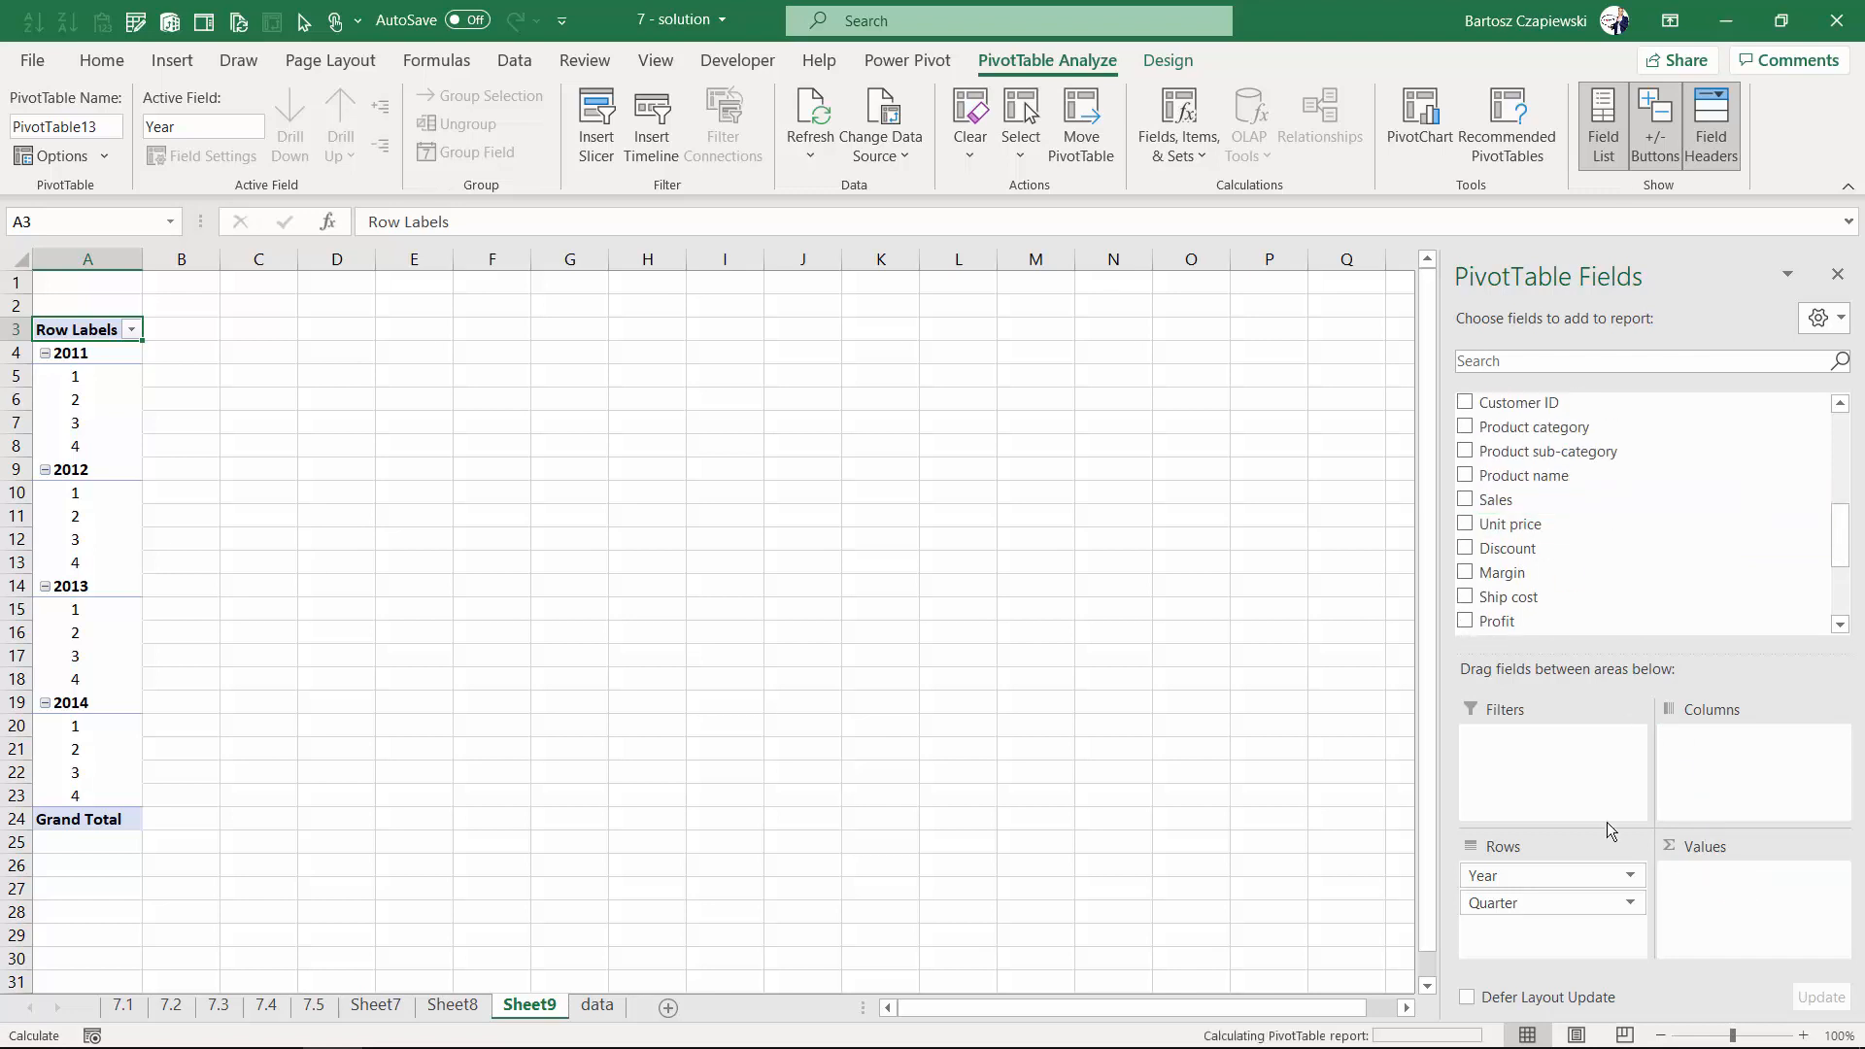
# - Format the Sum of Sales values as numbers with 0 decimal places and a thousands separator
pyautogui.rightClick(198, 377)
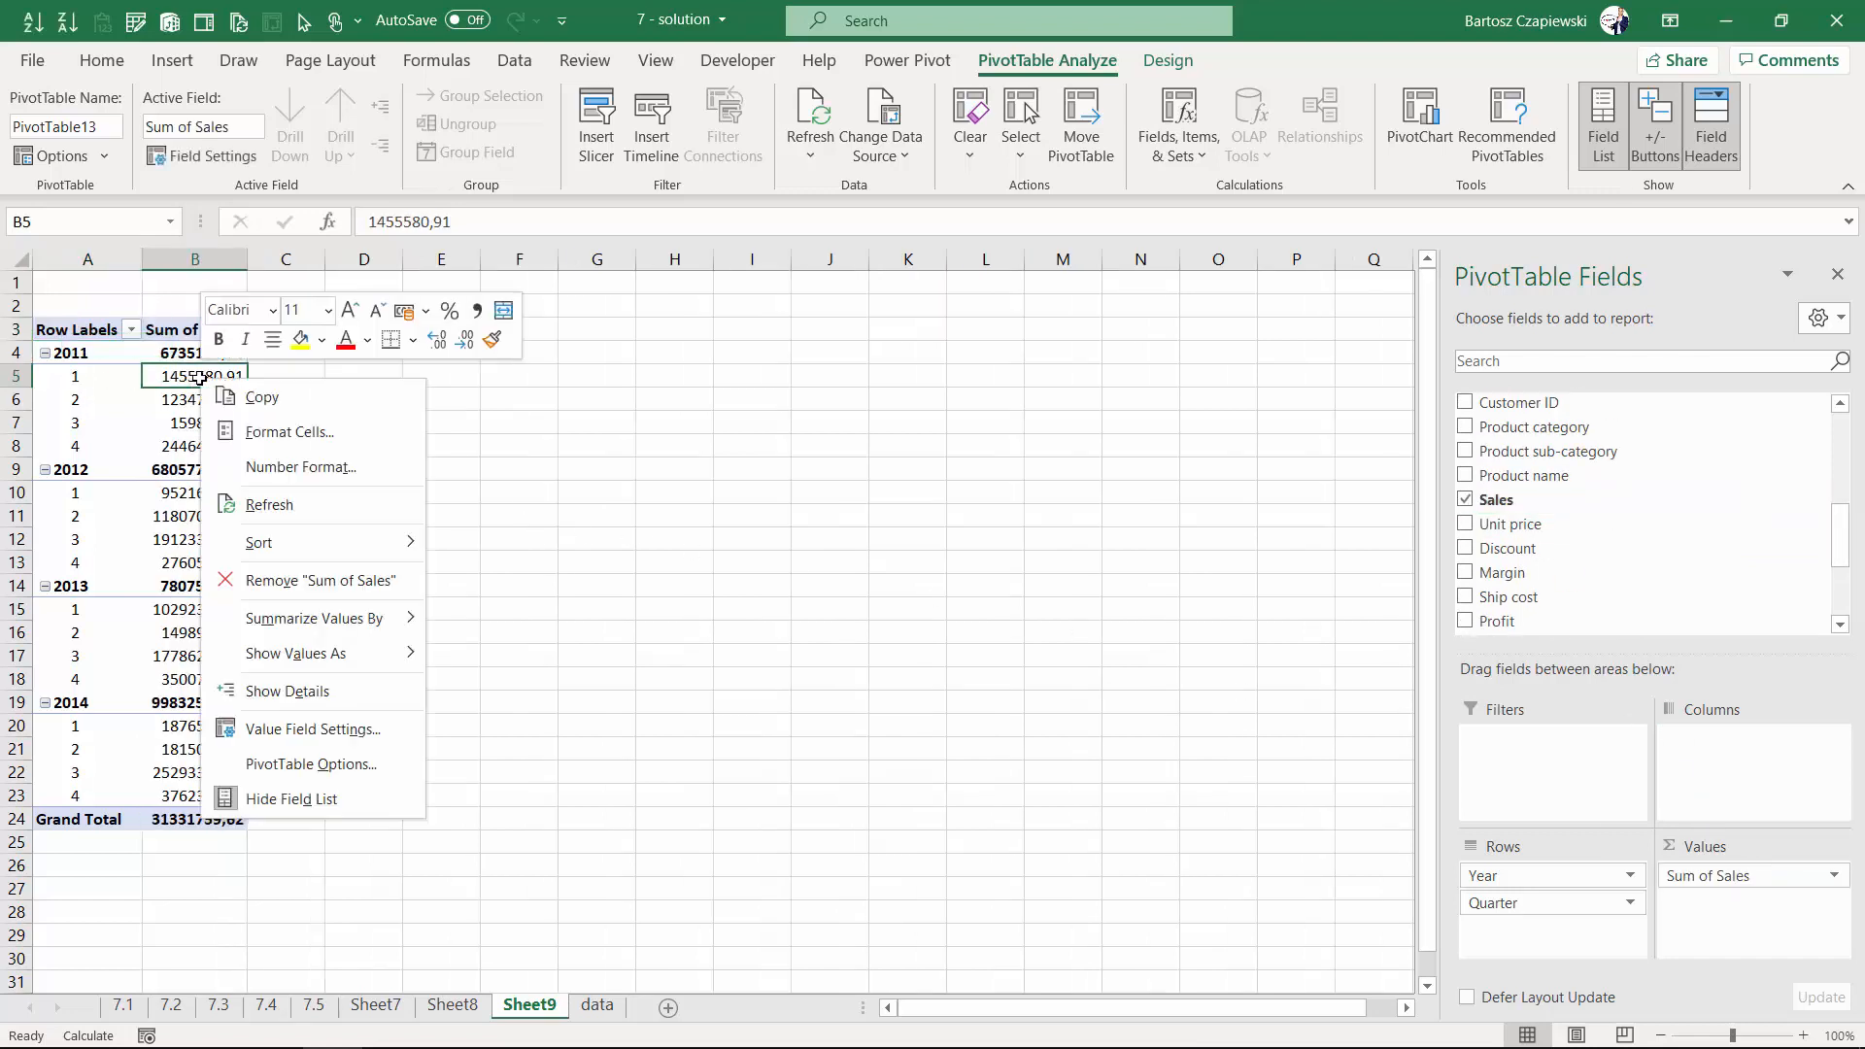
pyautogui.click(292, 468)
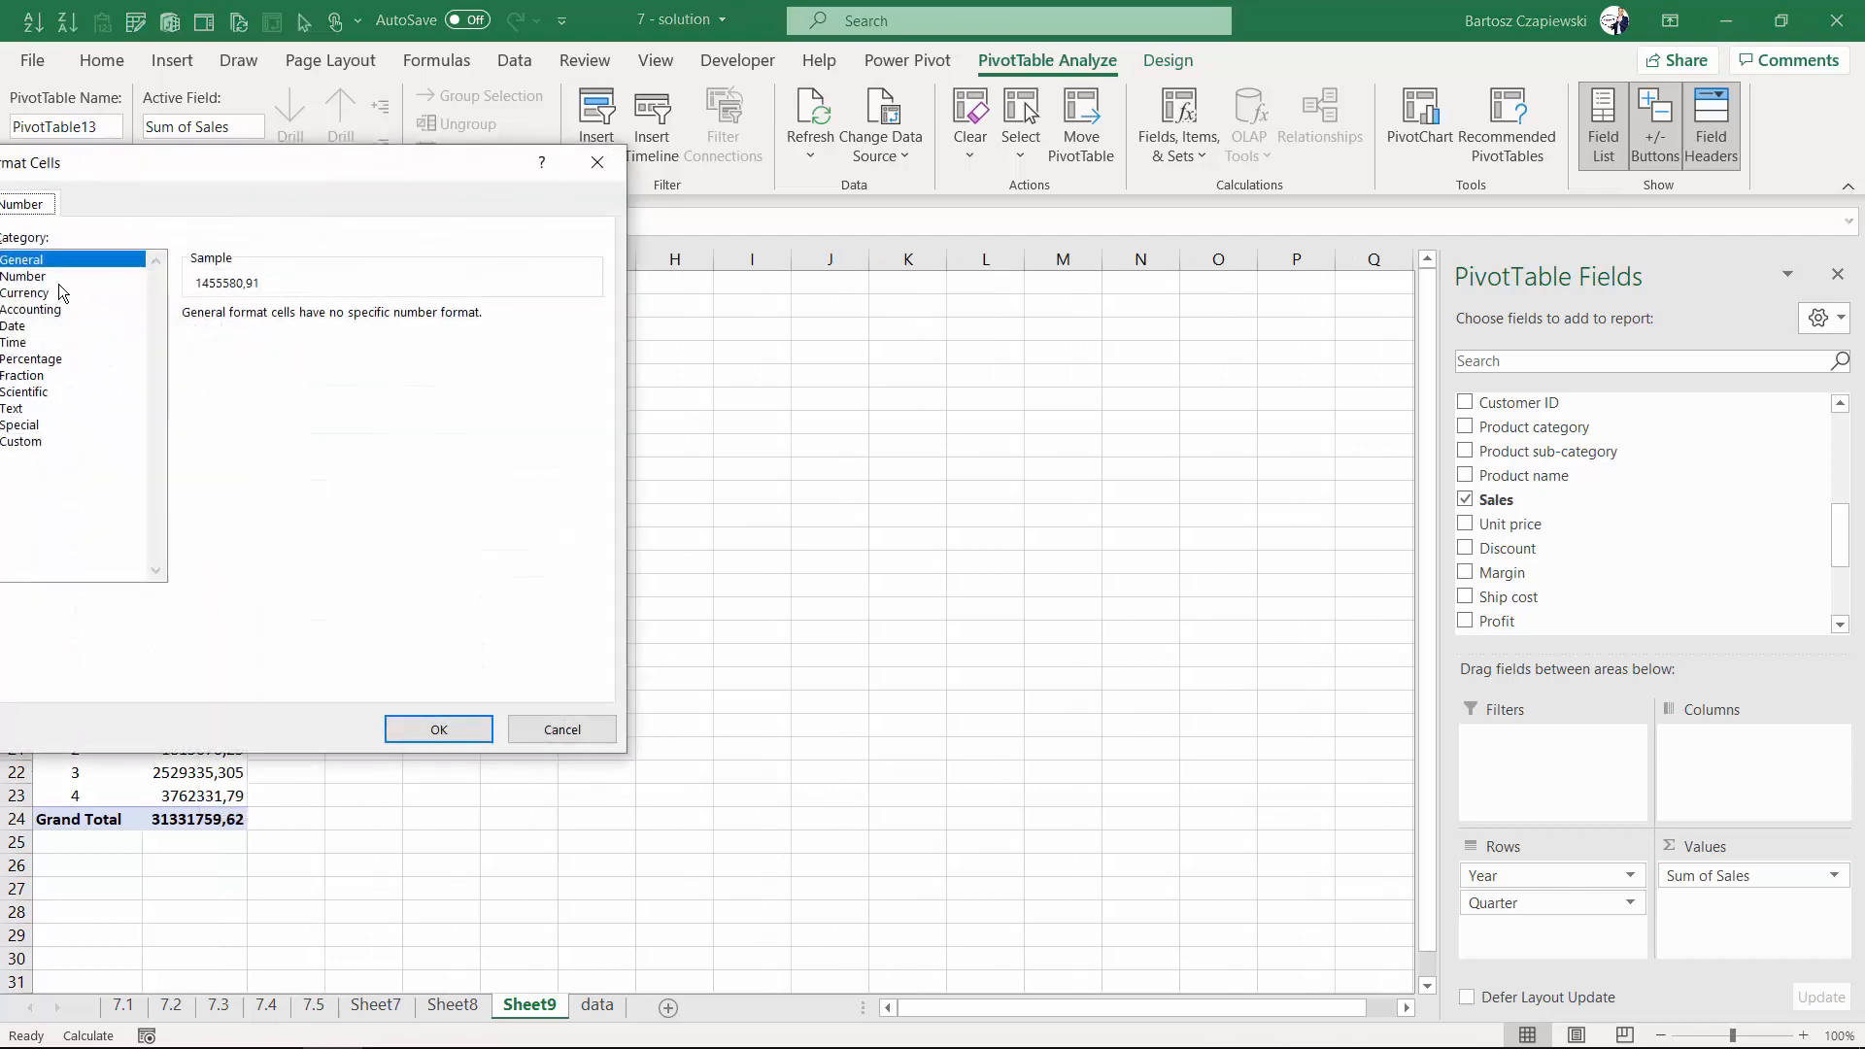
pyautogui.click(356, 275)
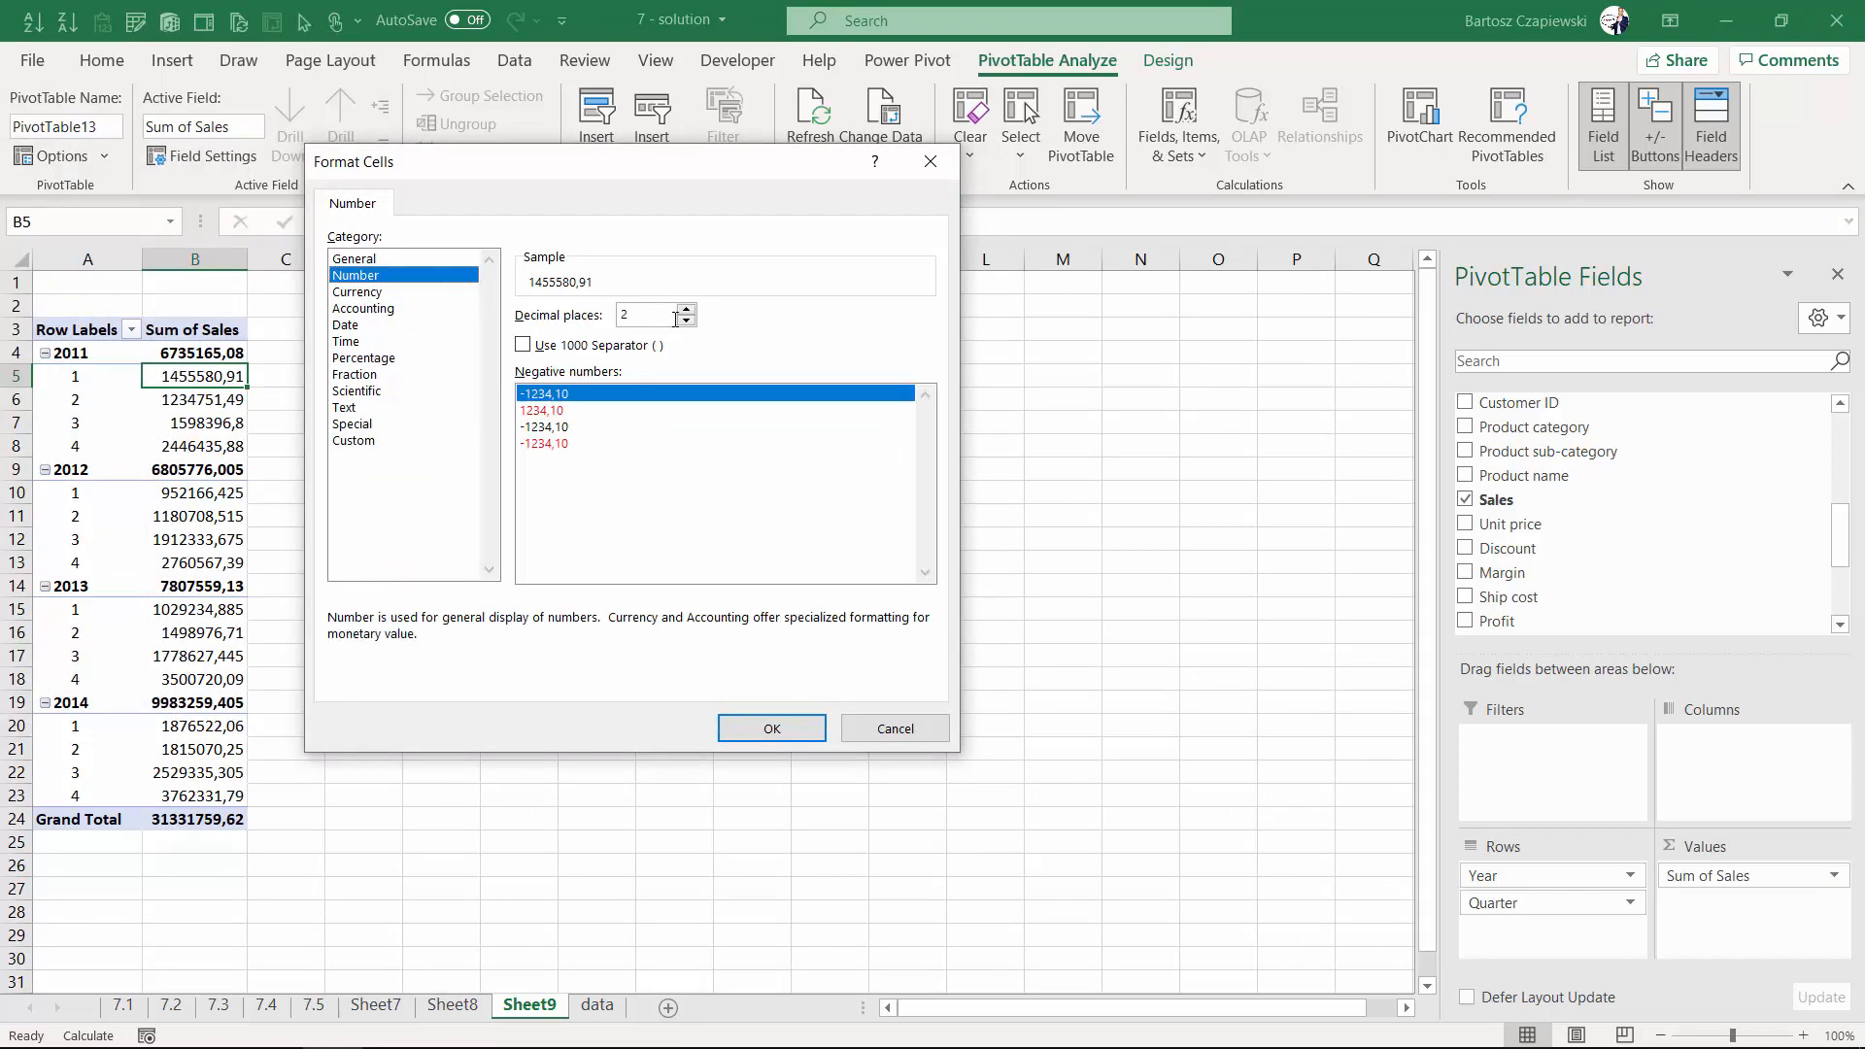
pyautogui.click(686, 321)
pyautogui.click(686, 320)
pyautogui.click(523, 345)
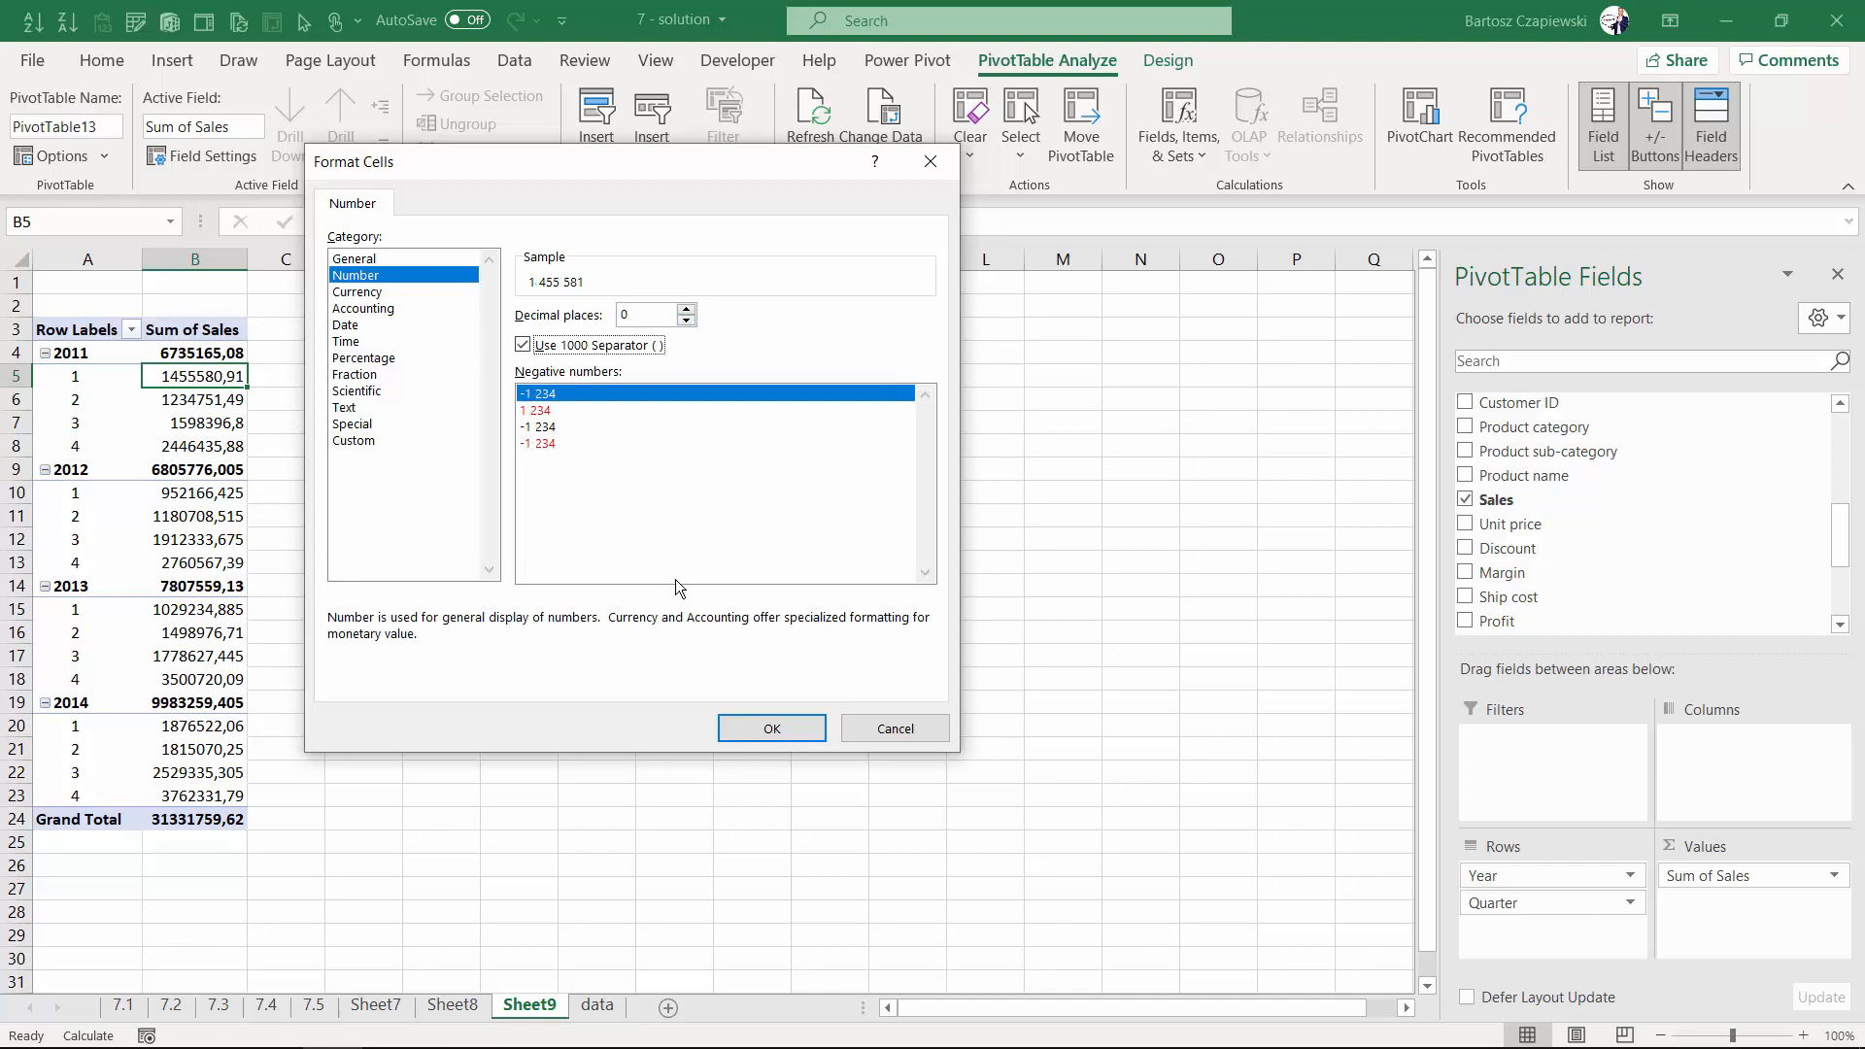
pyautogui.click(768, 731)
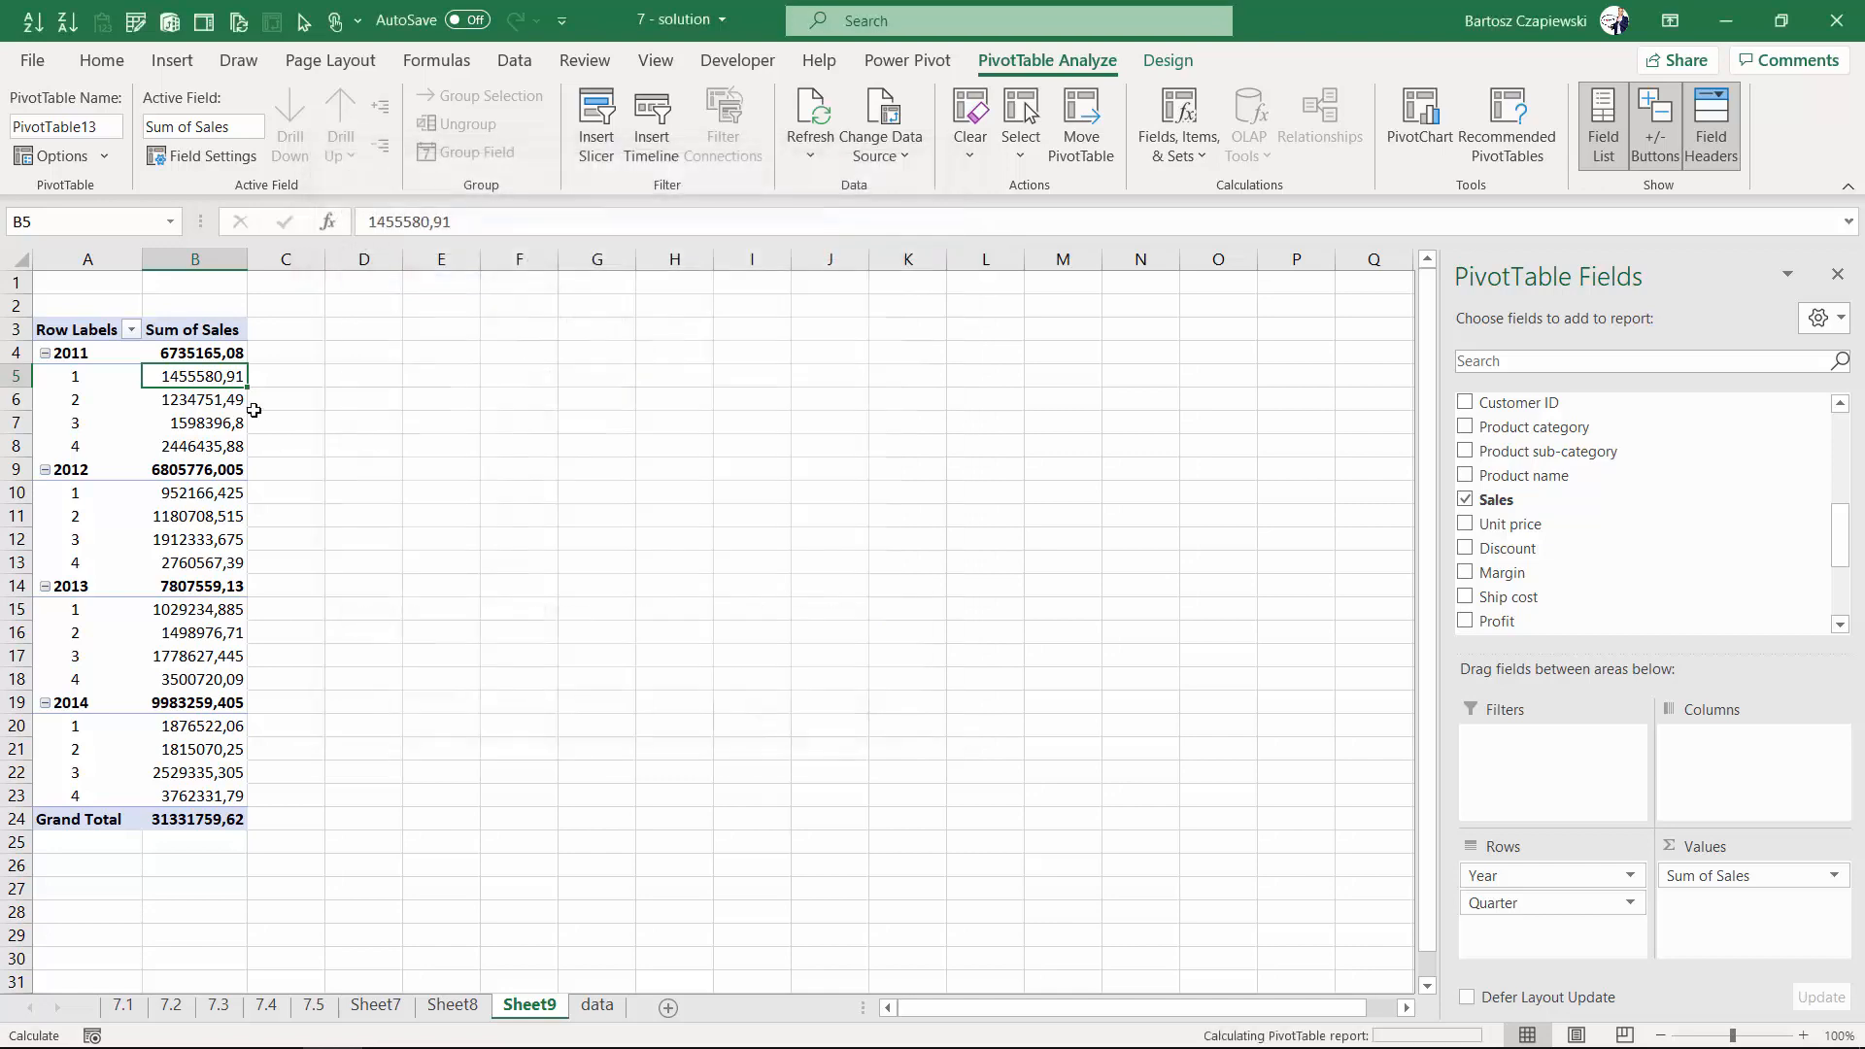
# - Show the Sales values as % Difference From, using Year as the base field
pyautogui.click(207, 494)
pyautogui.rightClick(205, 491)
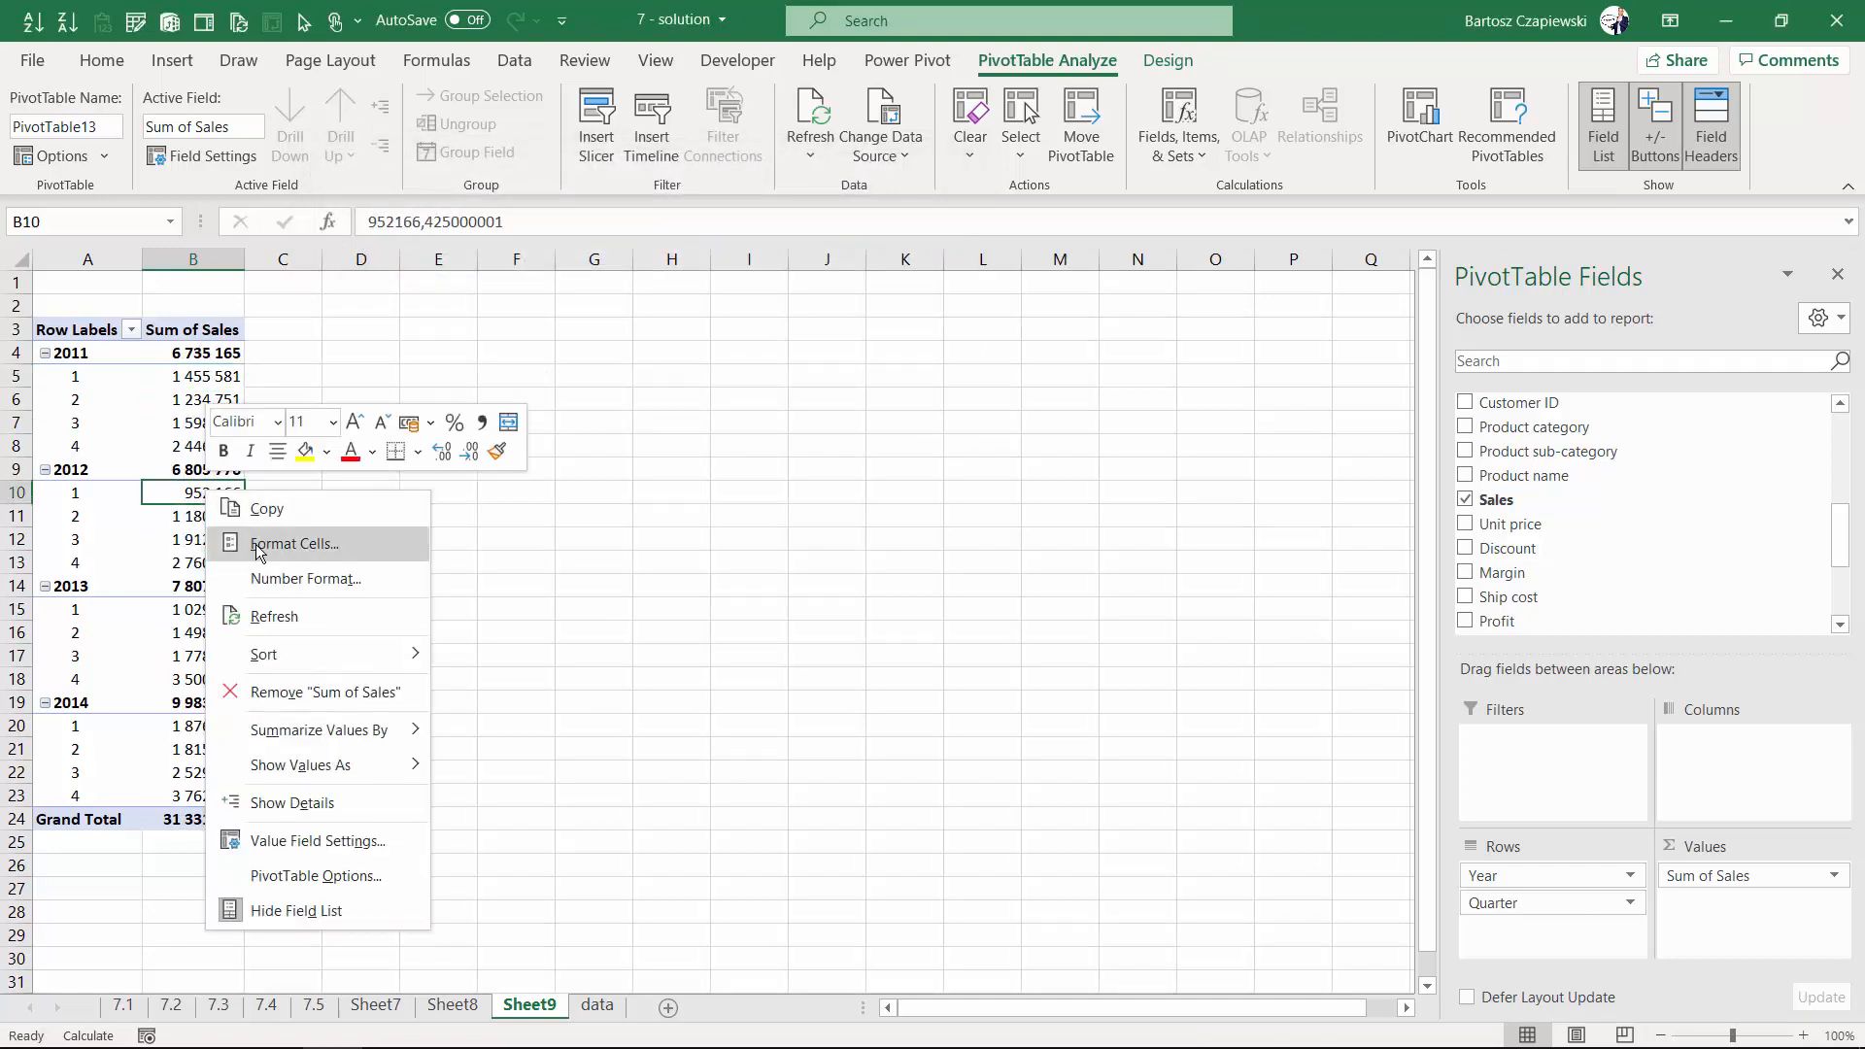
pyautogui.moveTo(315, 765)
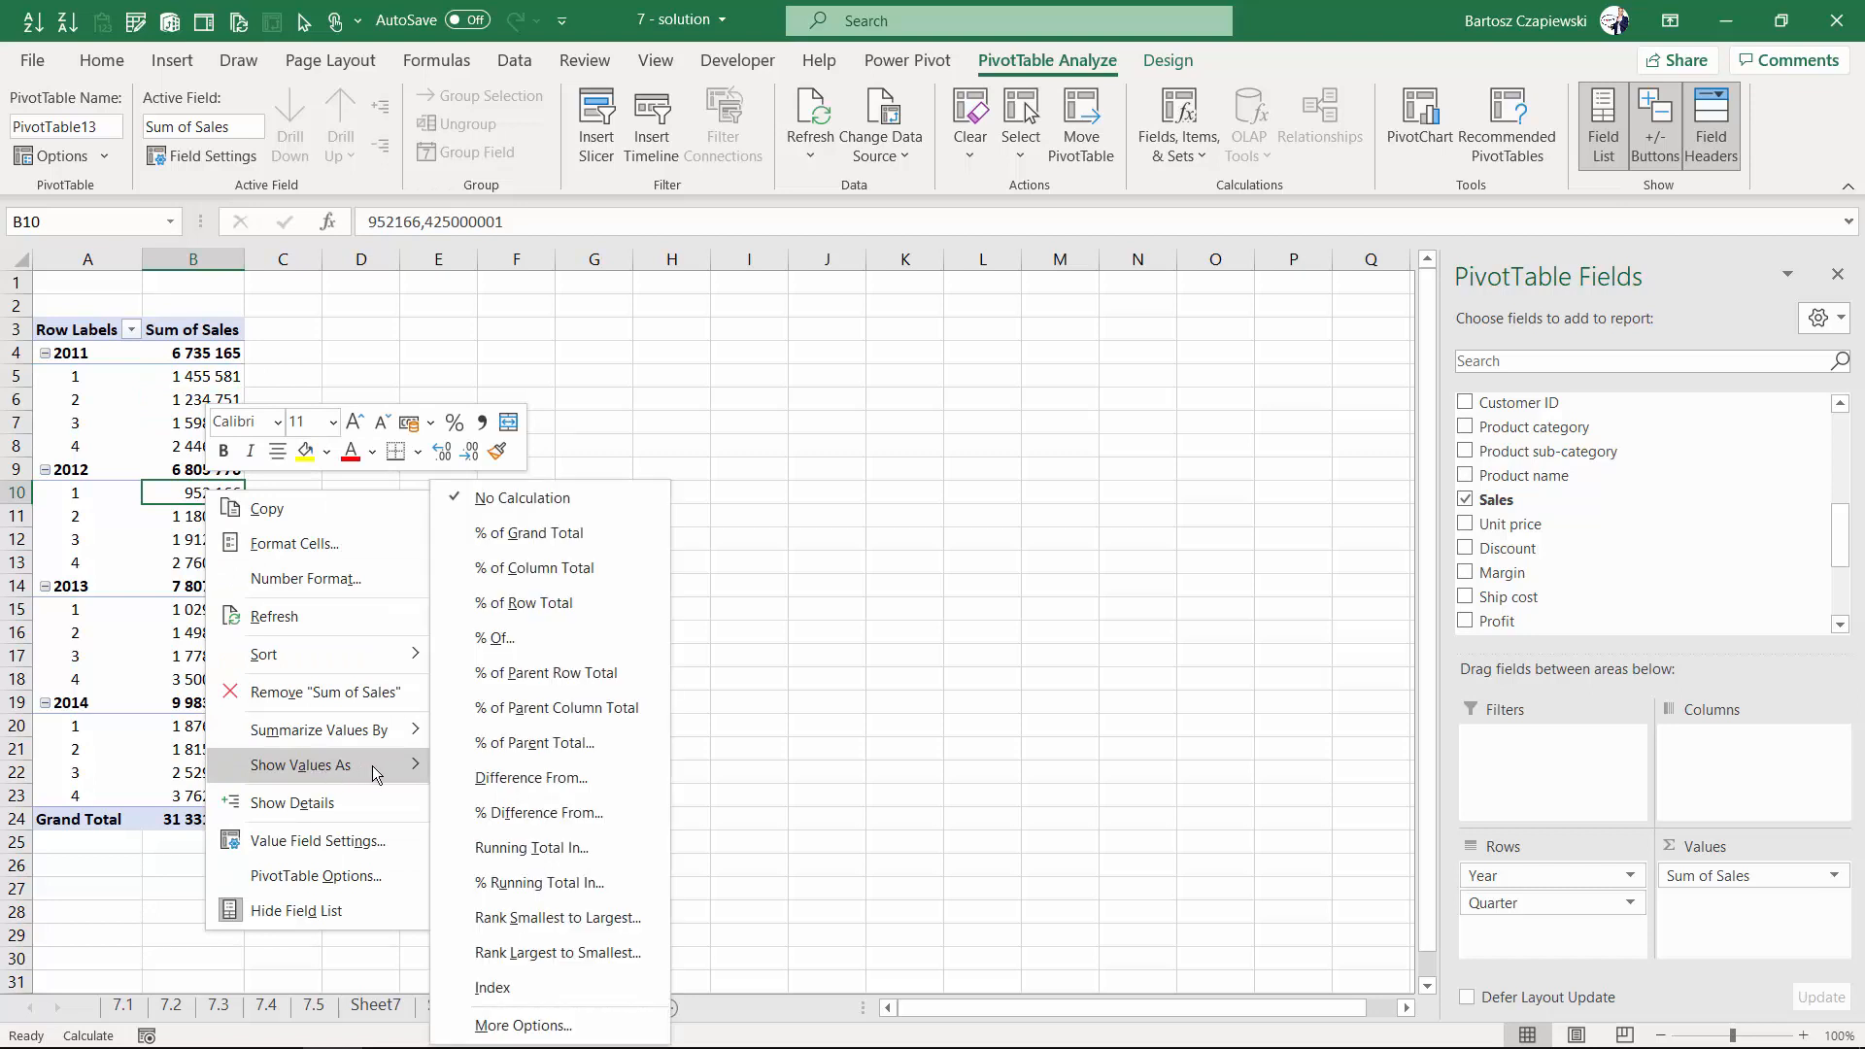
pyautogui.click(561, 814)
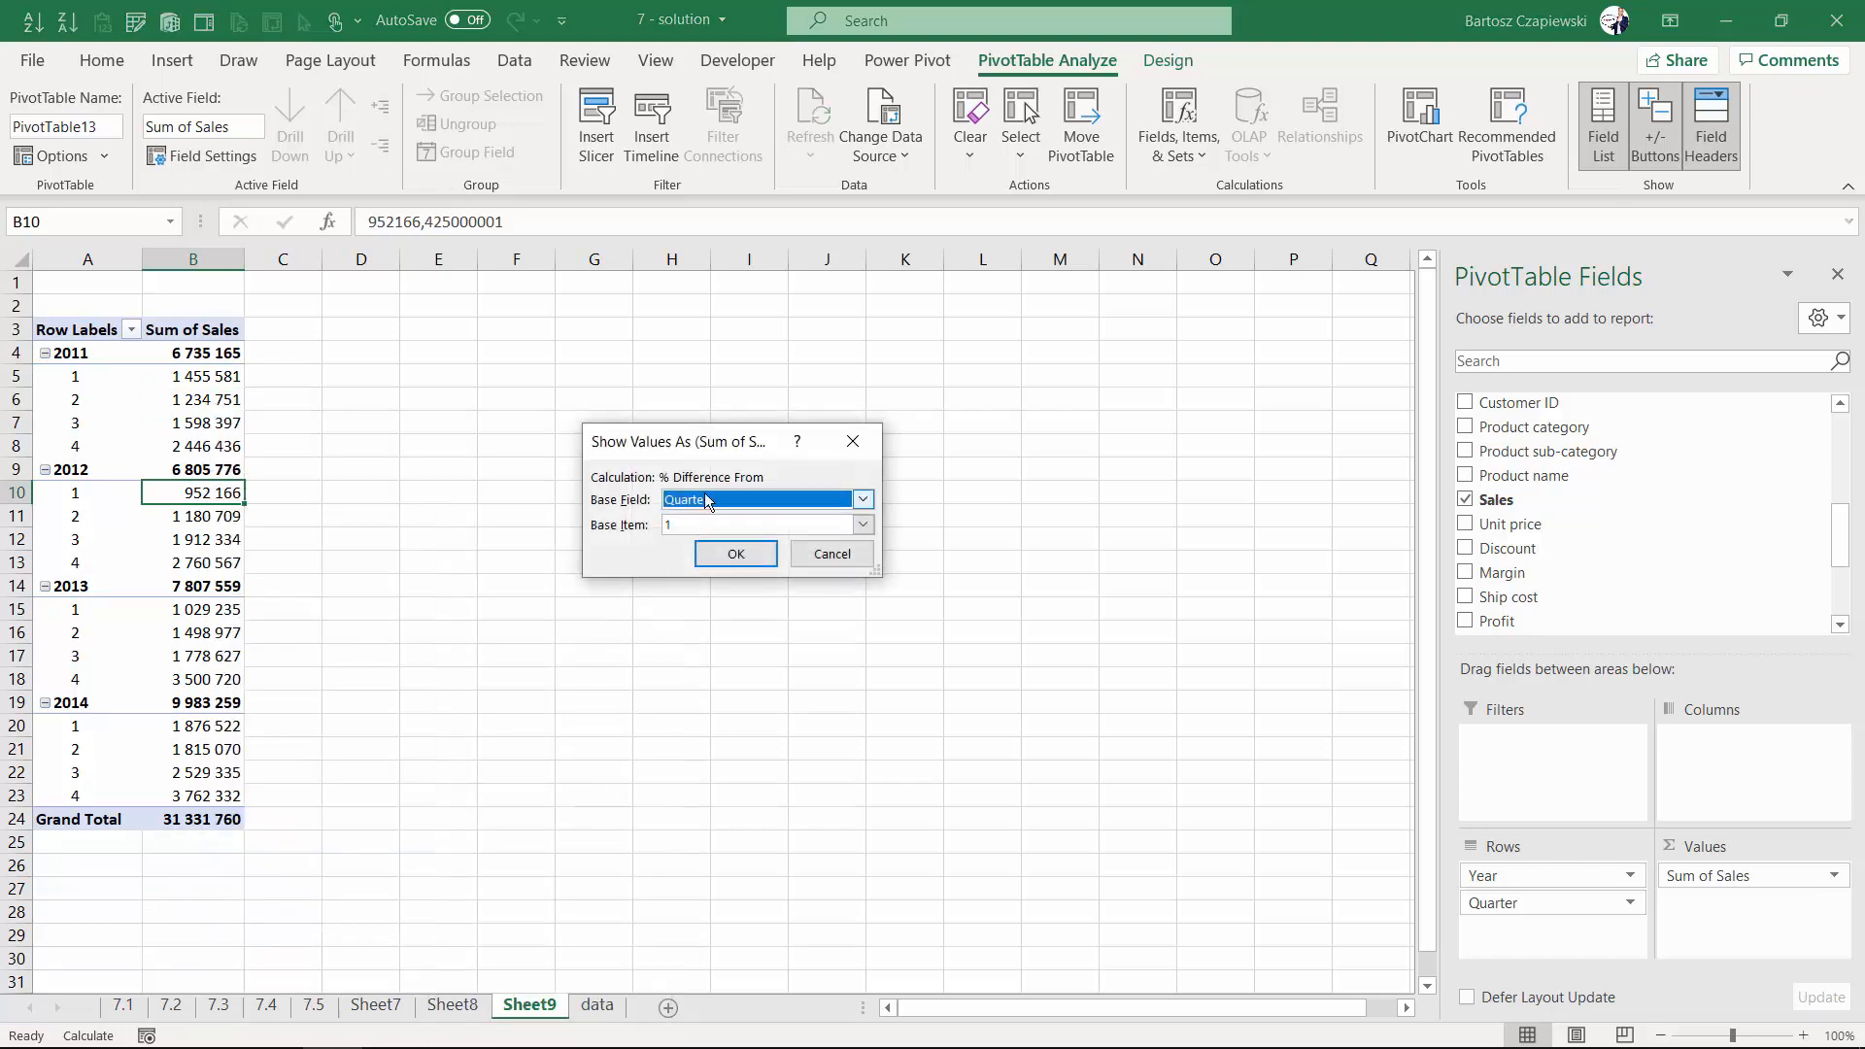
pyautogui.click(703, 501)
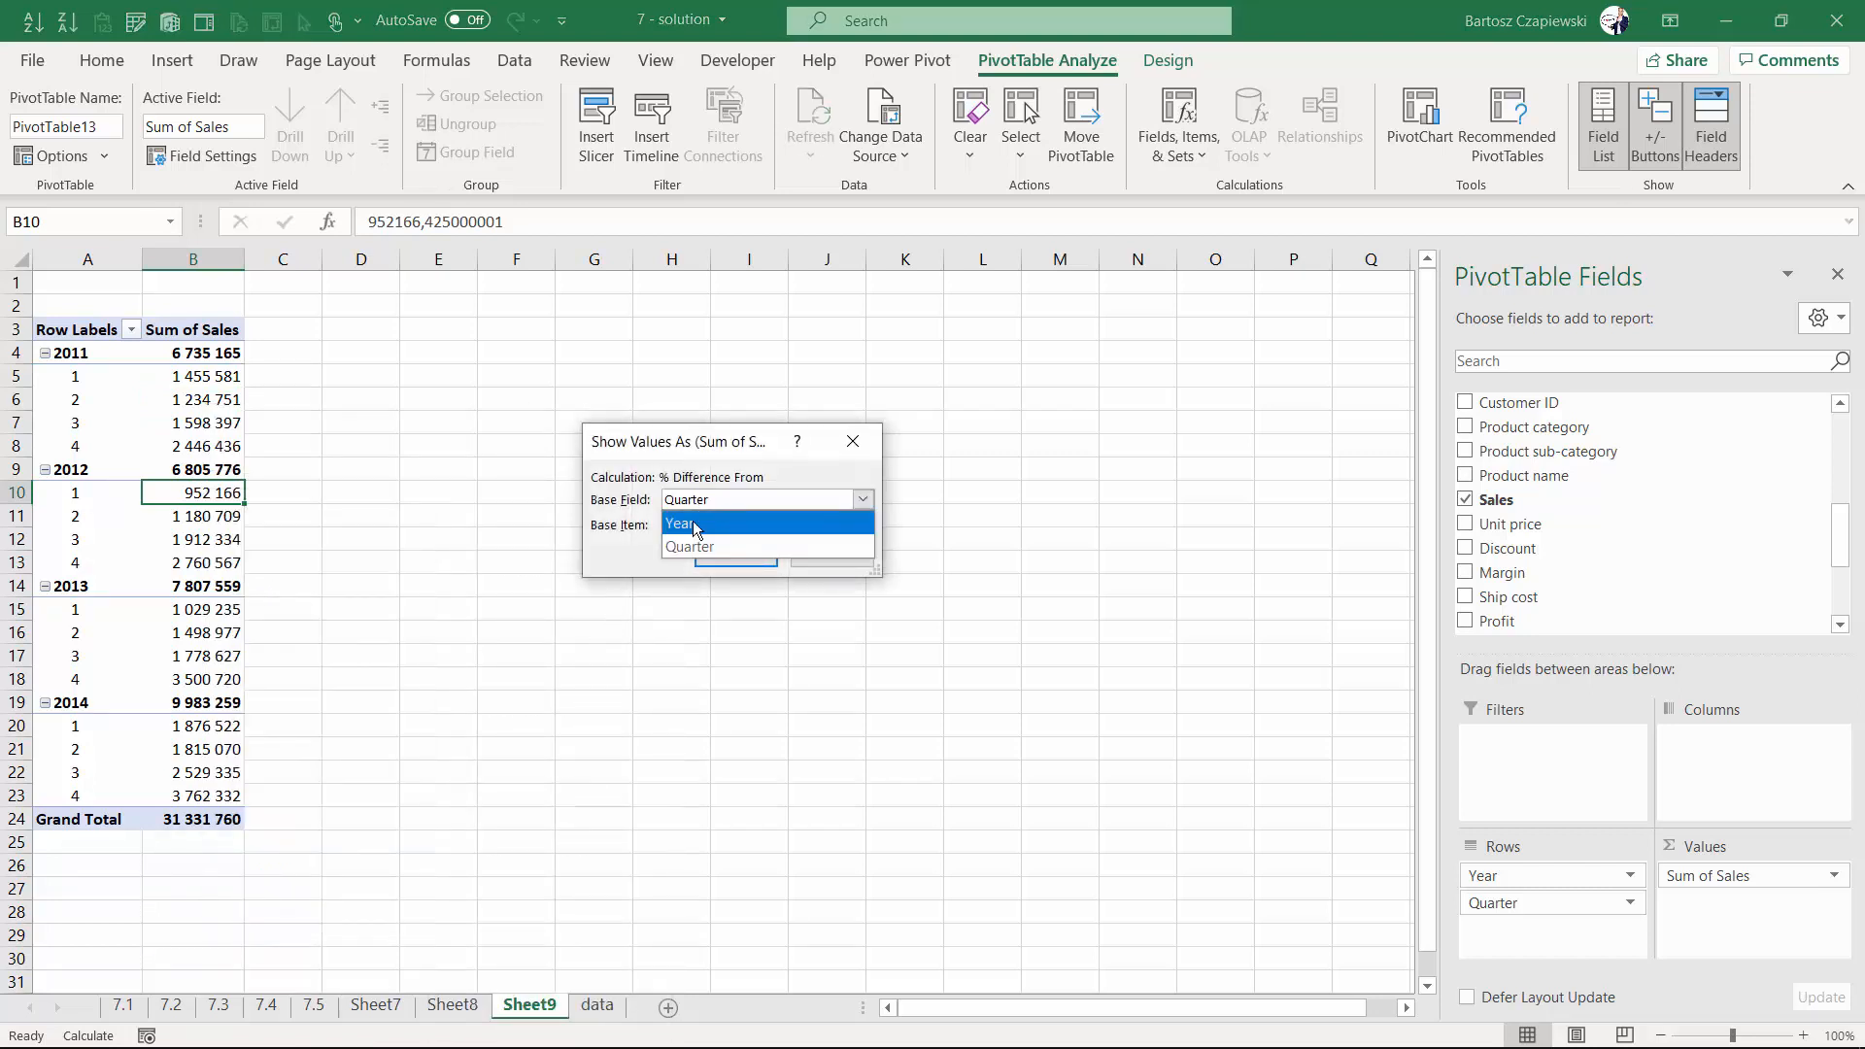
pyautogui.click(696, 527)
pyautogui.click(723, 561)
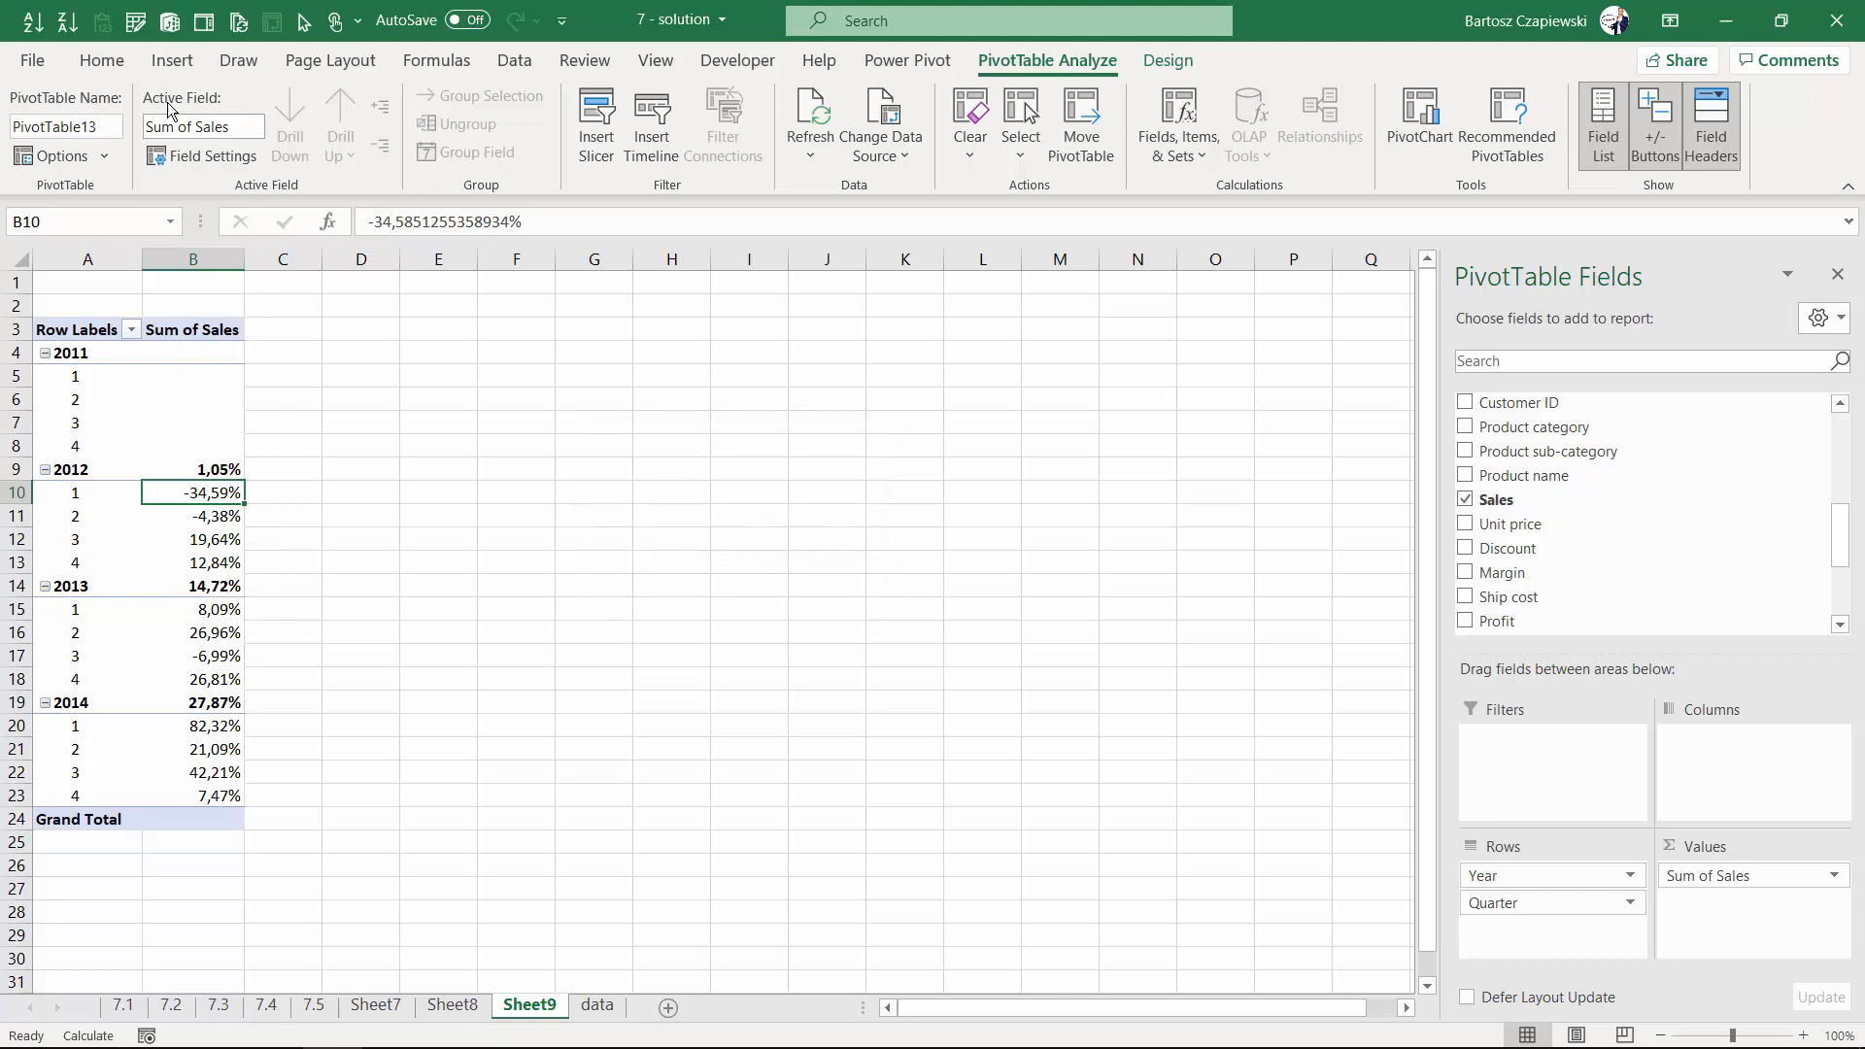
# - Insert a clustered column PivotChart and move it beside the PivotTable
pyautogui.click(171, 60)
pyautogui.click(864, 95)
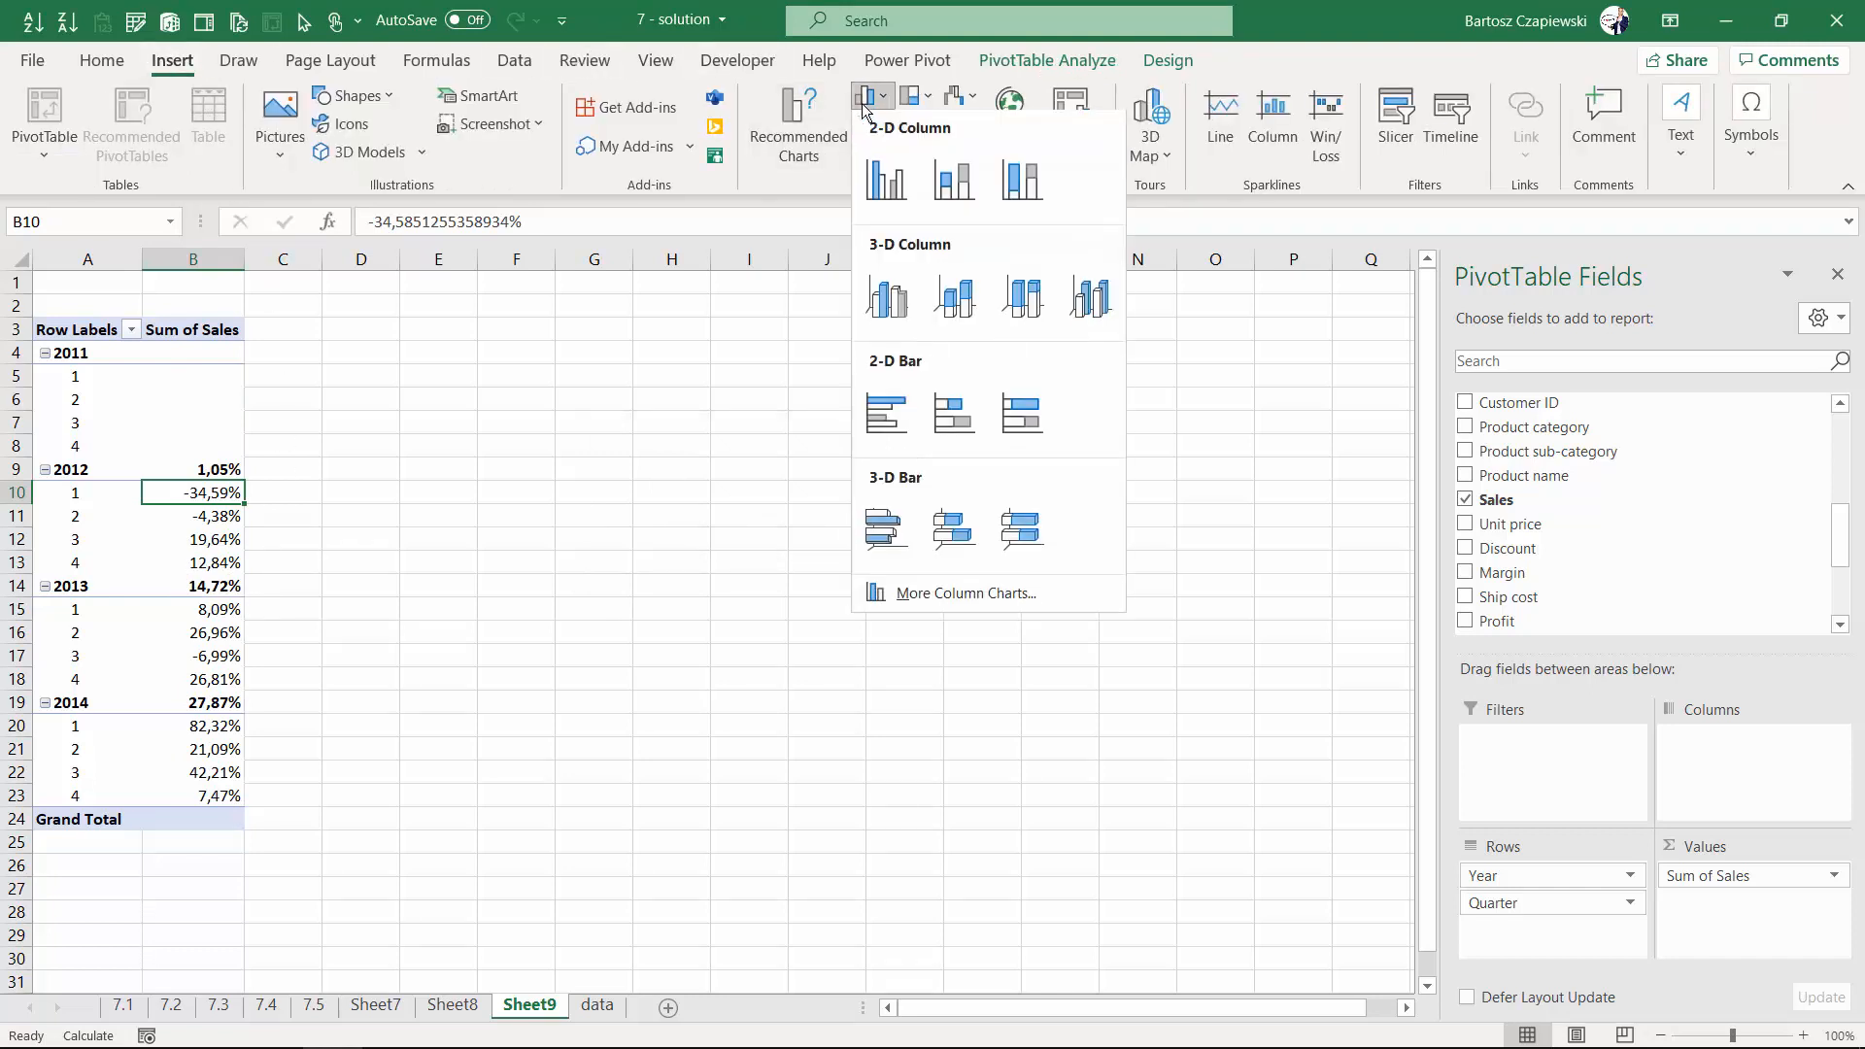
pyautogui.click(874, 177)
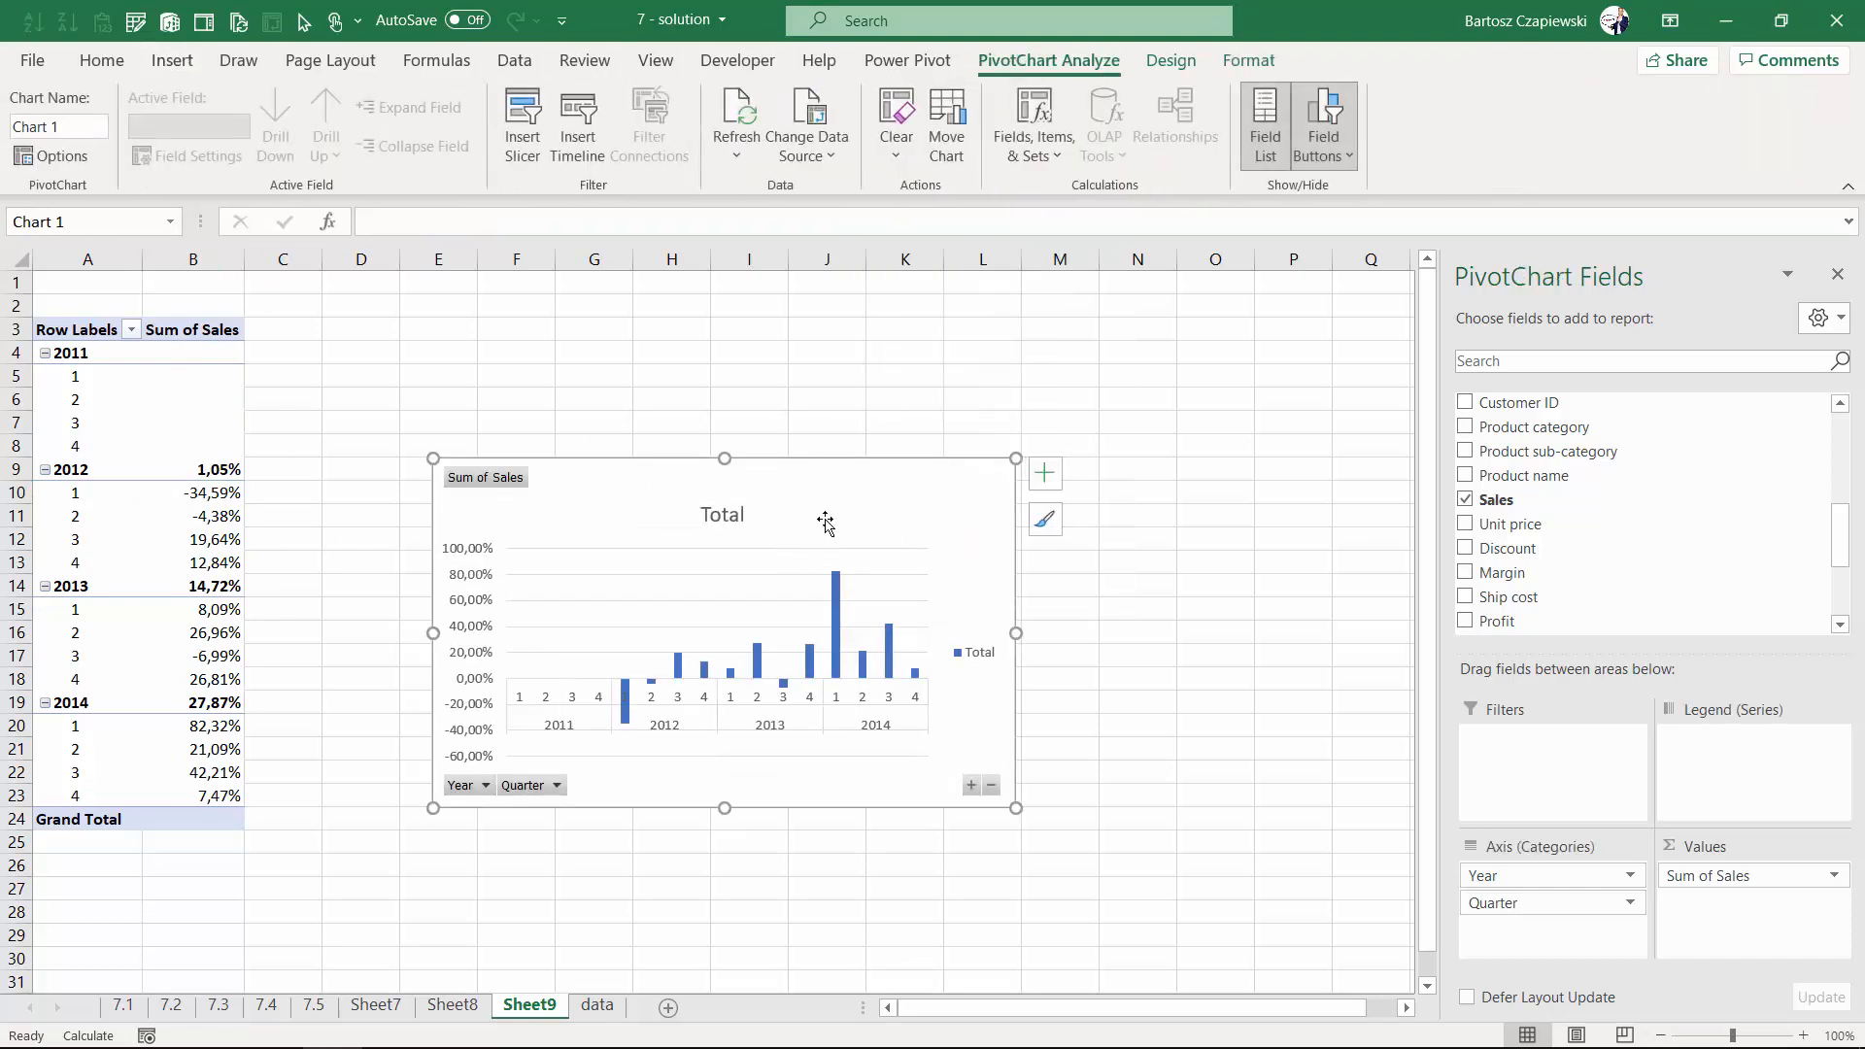
pyautogui.moveTo(825, 479); pyautogui.dragTo(861, 424)
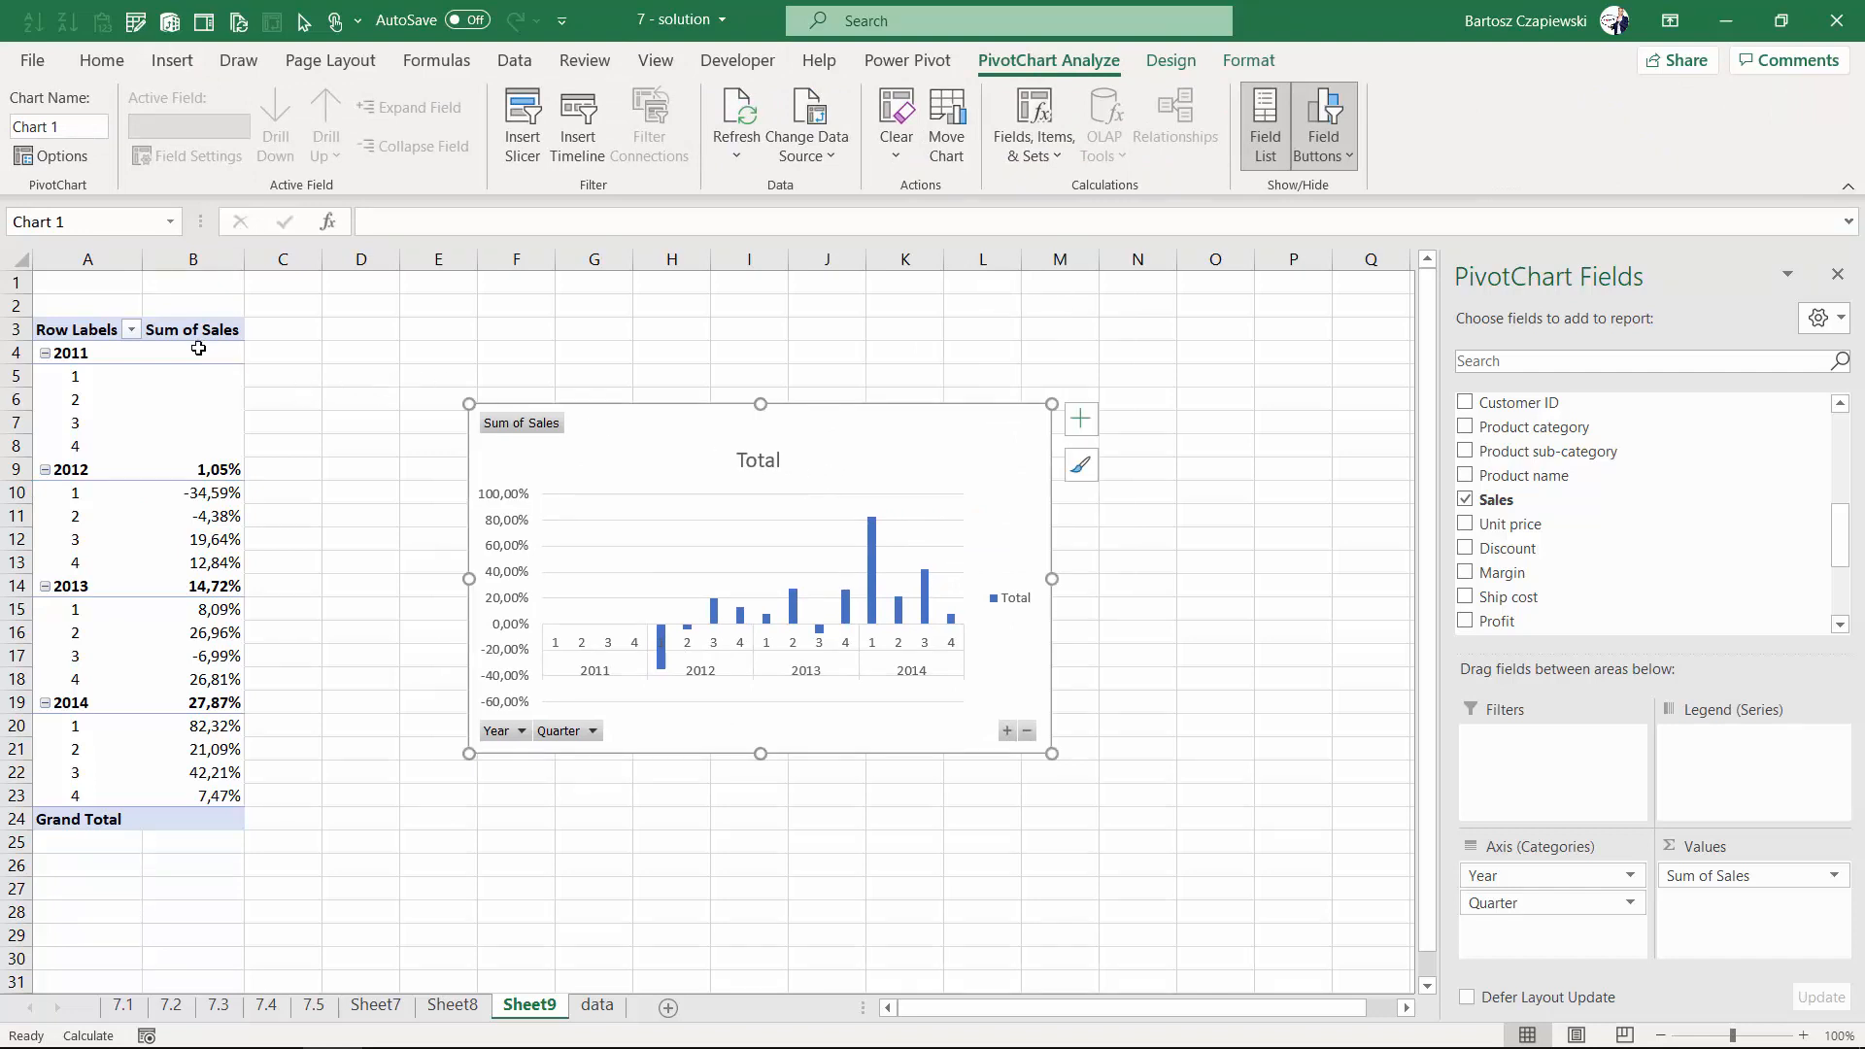
# - Try to filter the Year field to show only 2014
pyautogui.click(130, 330)
pyautogui.click(65, 666)
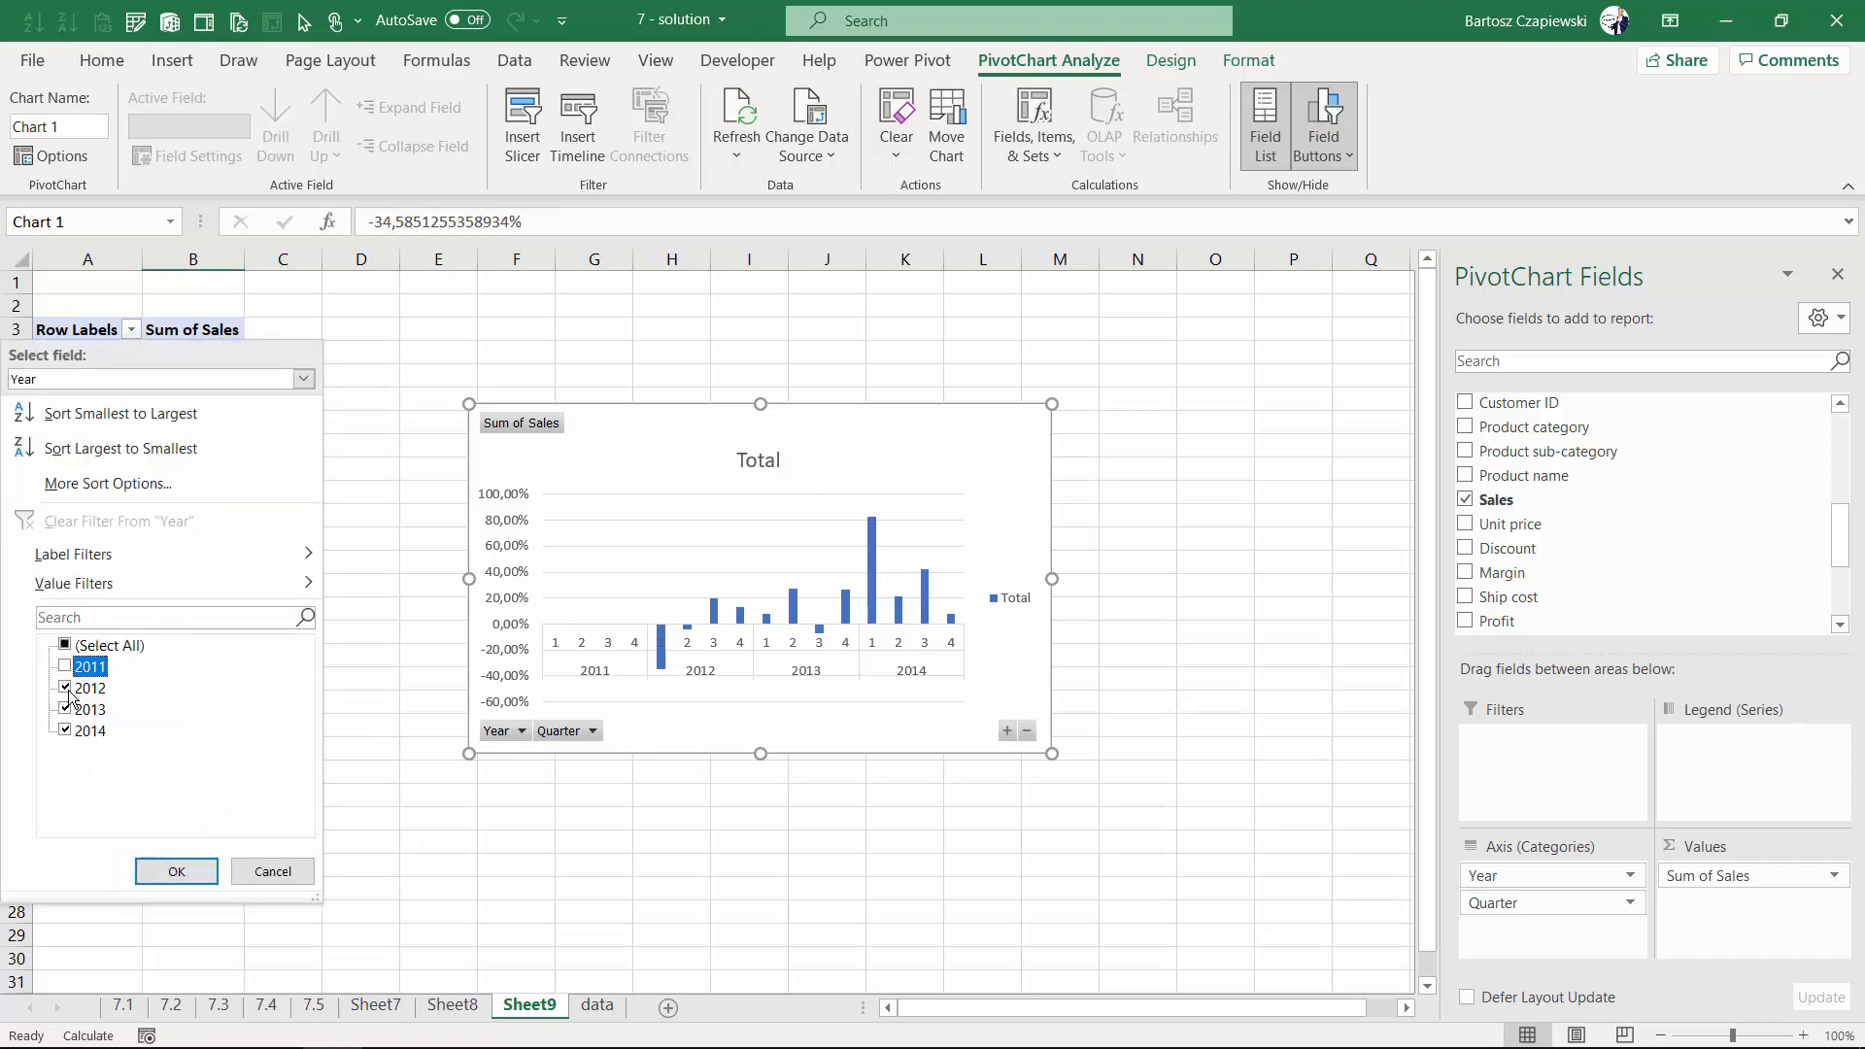
pyautogui.click(65, 688)
pyautogui.click(65, 709)
pyautogui.click(173, 871)
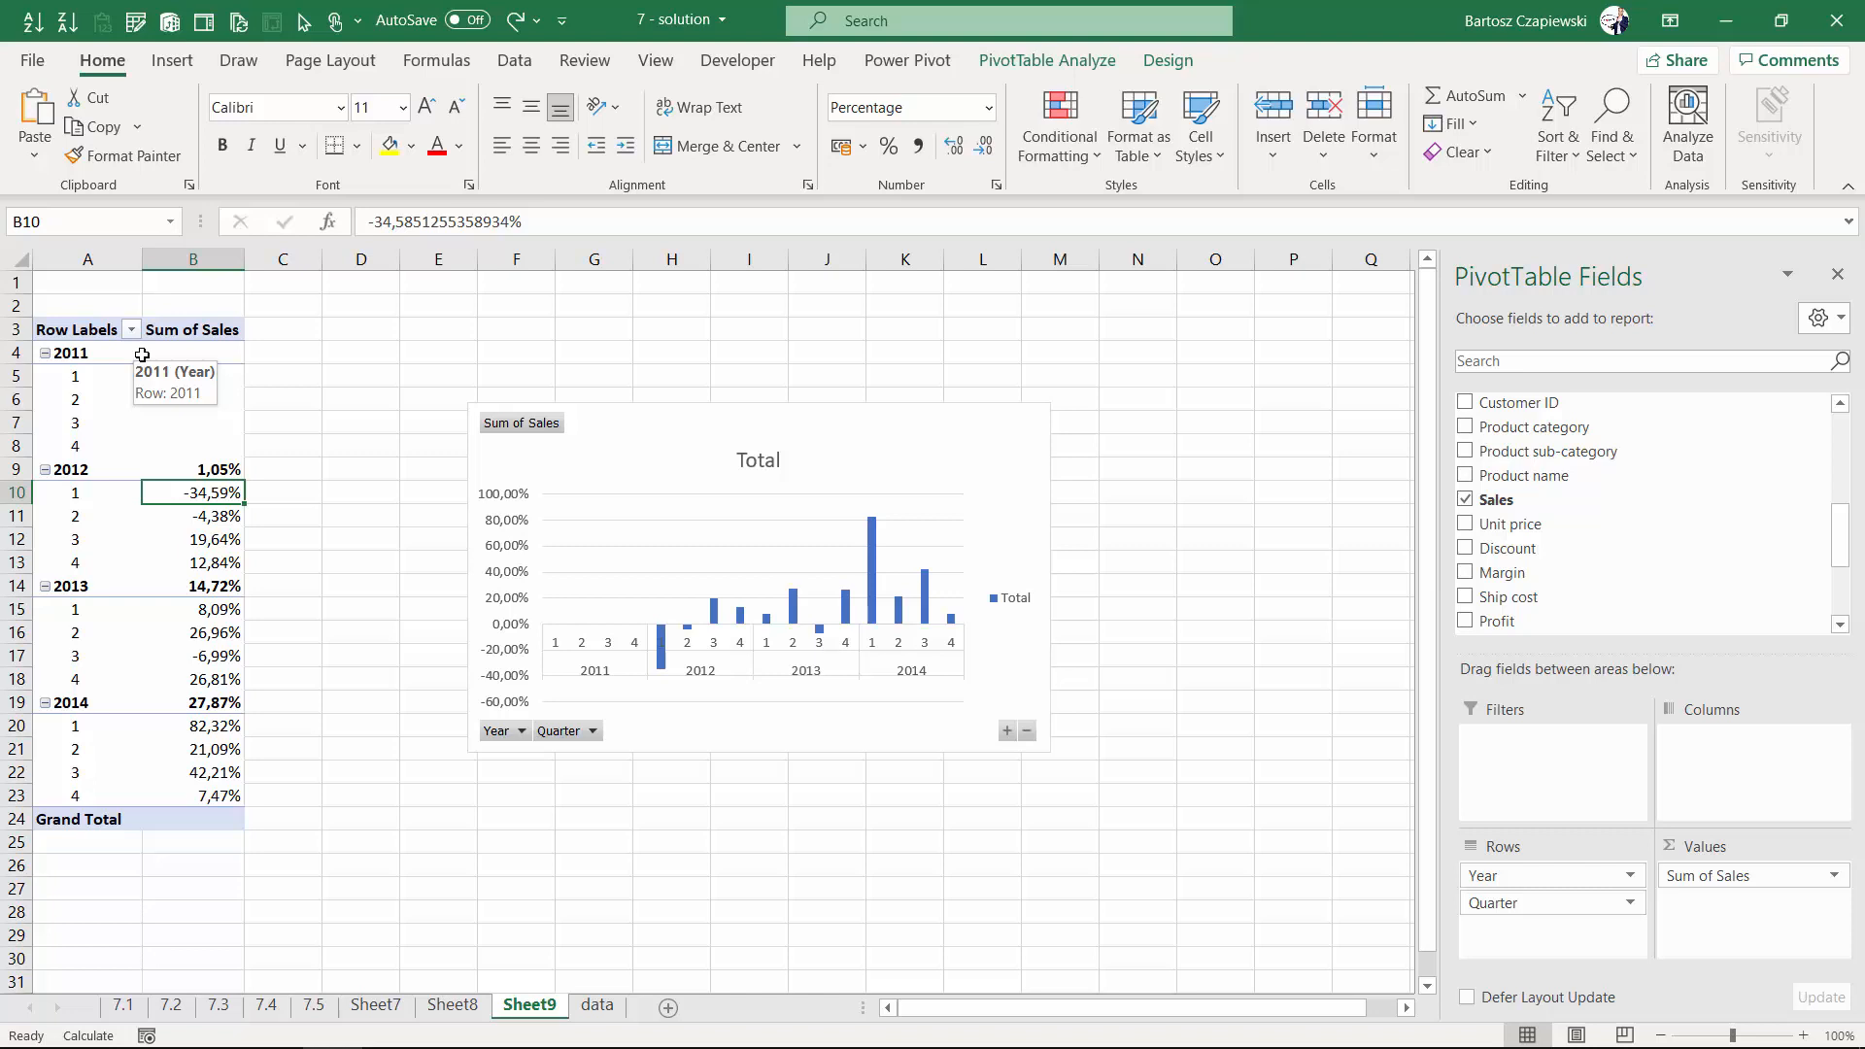
# - Filter the Year field to show only 2013 and 2014
pyautogui.click(132, 331)
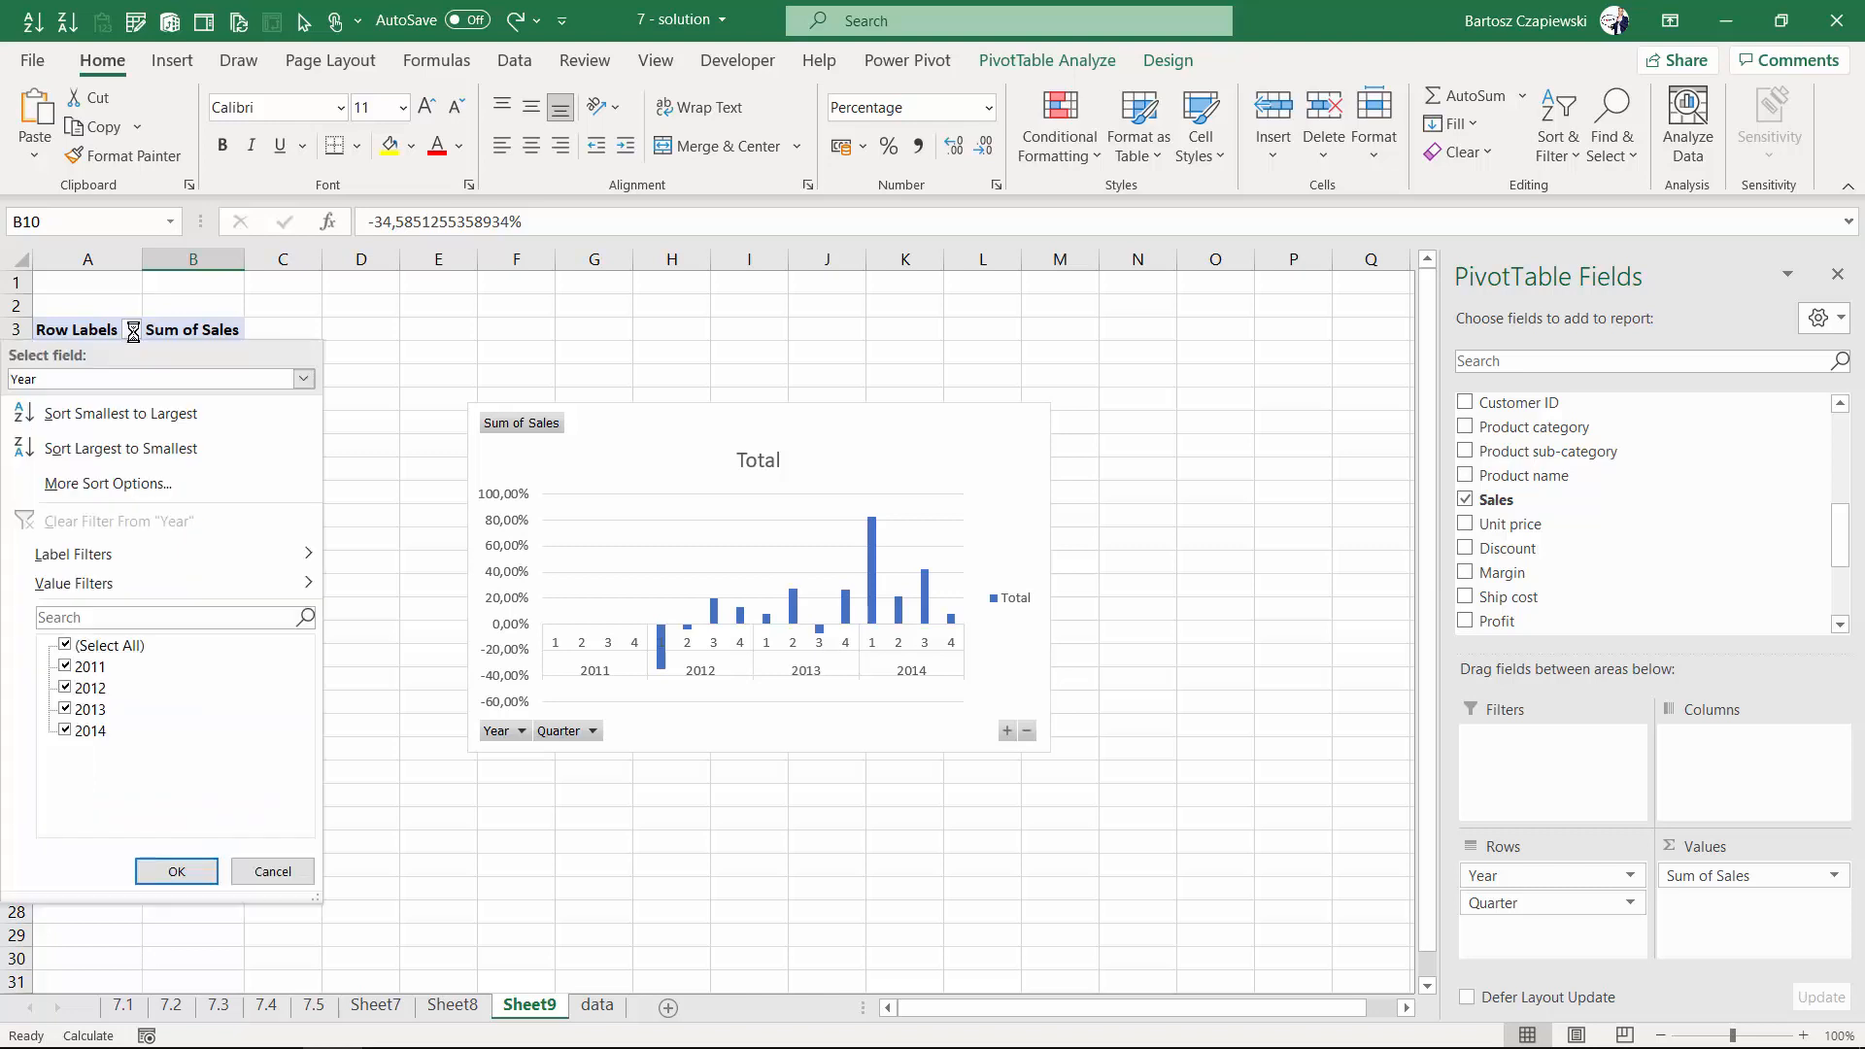
pyautogui.click(64, 666)
pyautogui.click(66, 688)
pyautogui.click(176, 871)
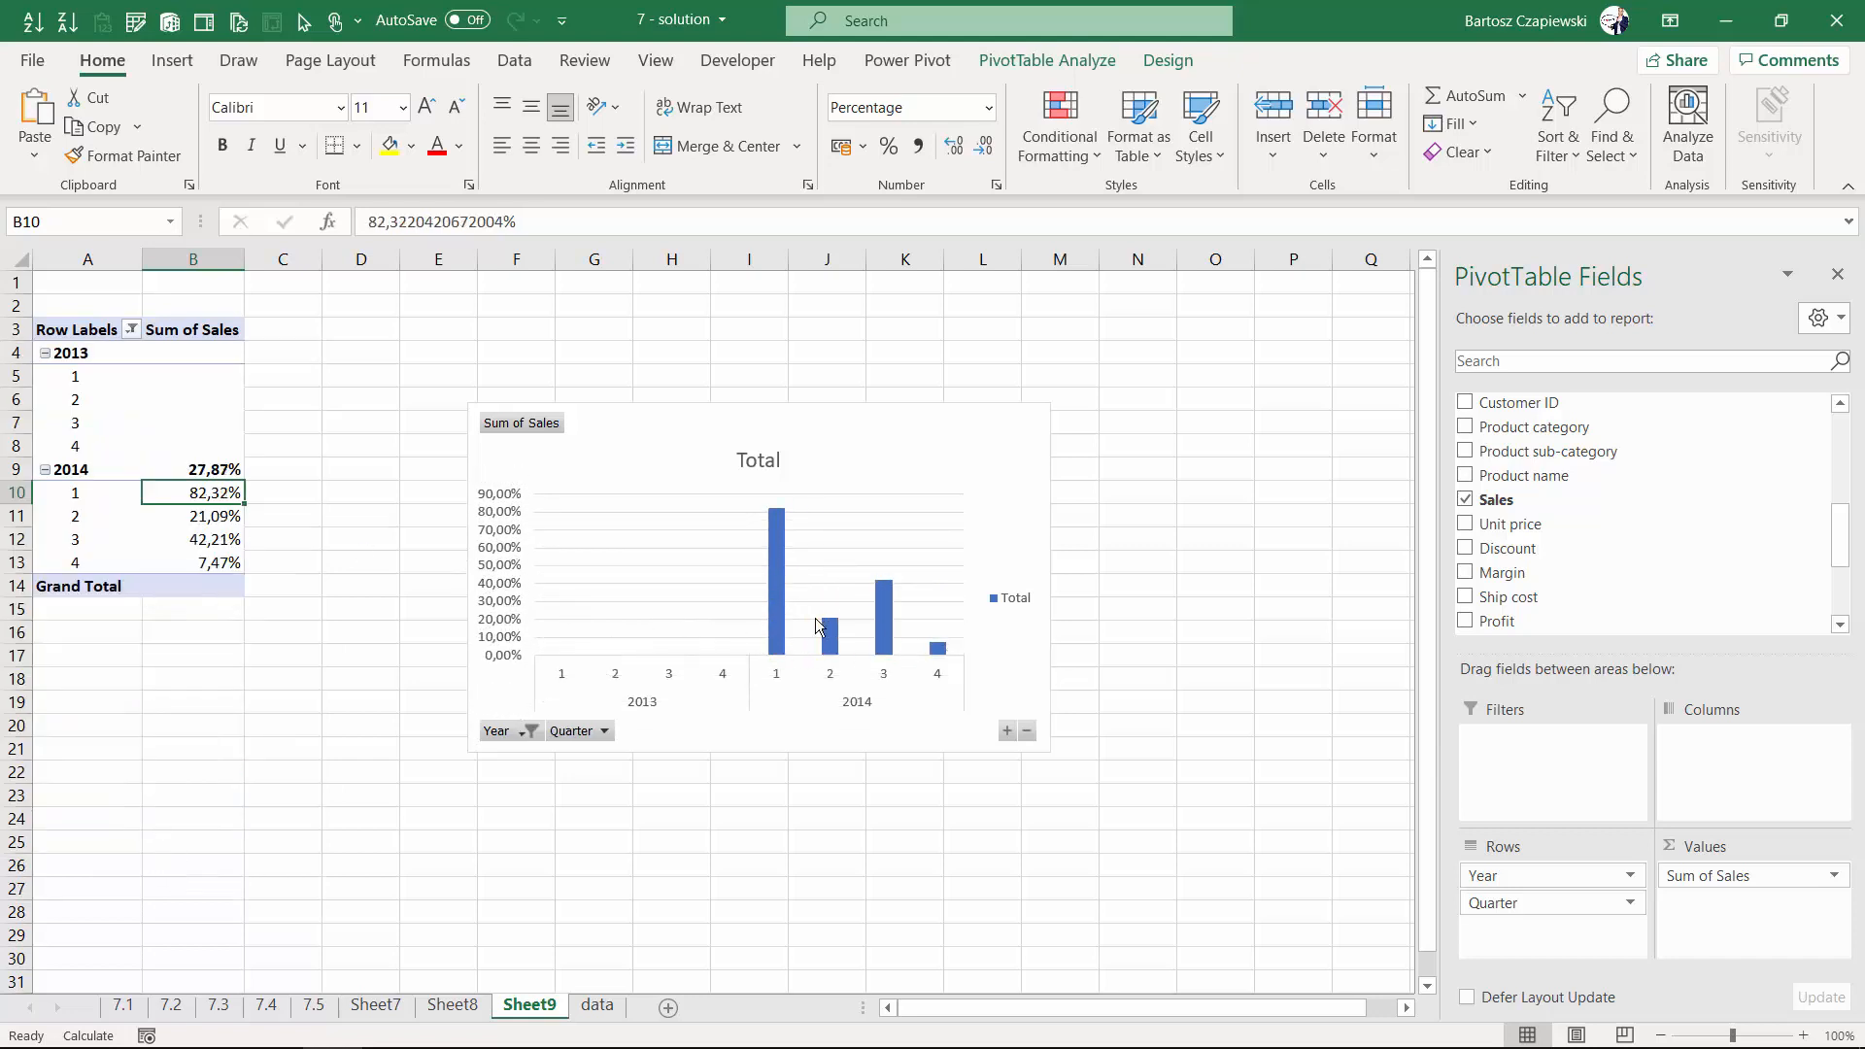
# - Move Year to the columns area and delete the chart legend
pyautogui.moveTo(1545, 875); pyautogui.dragTo(1753, 774)
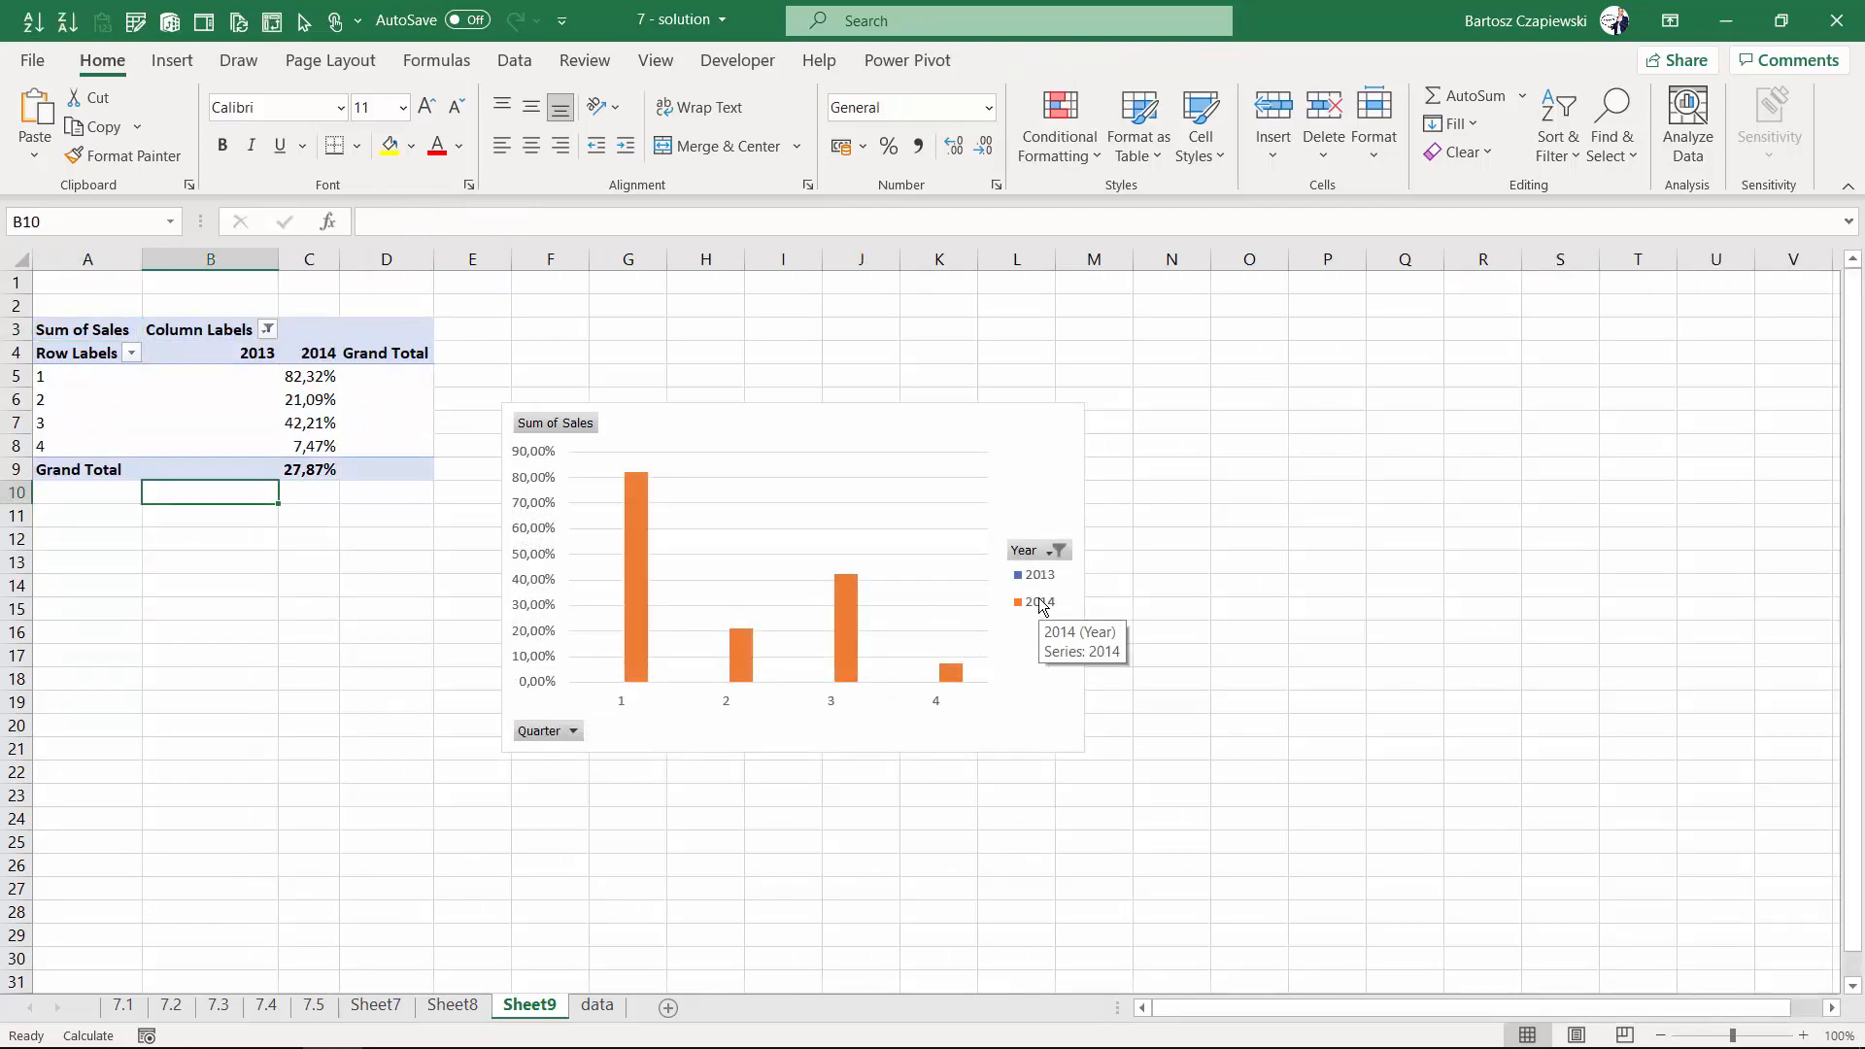
pyautogui.click(1041, 606)
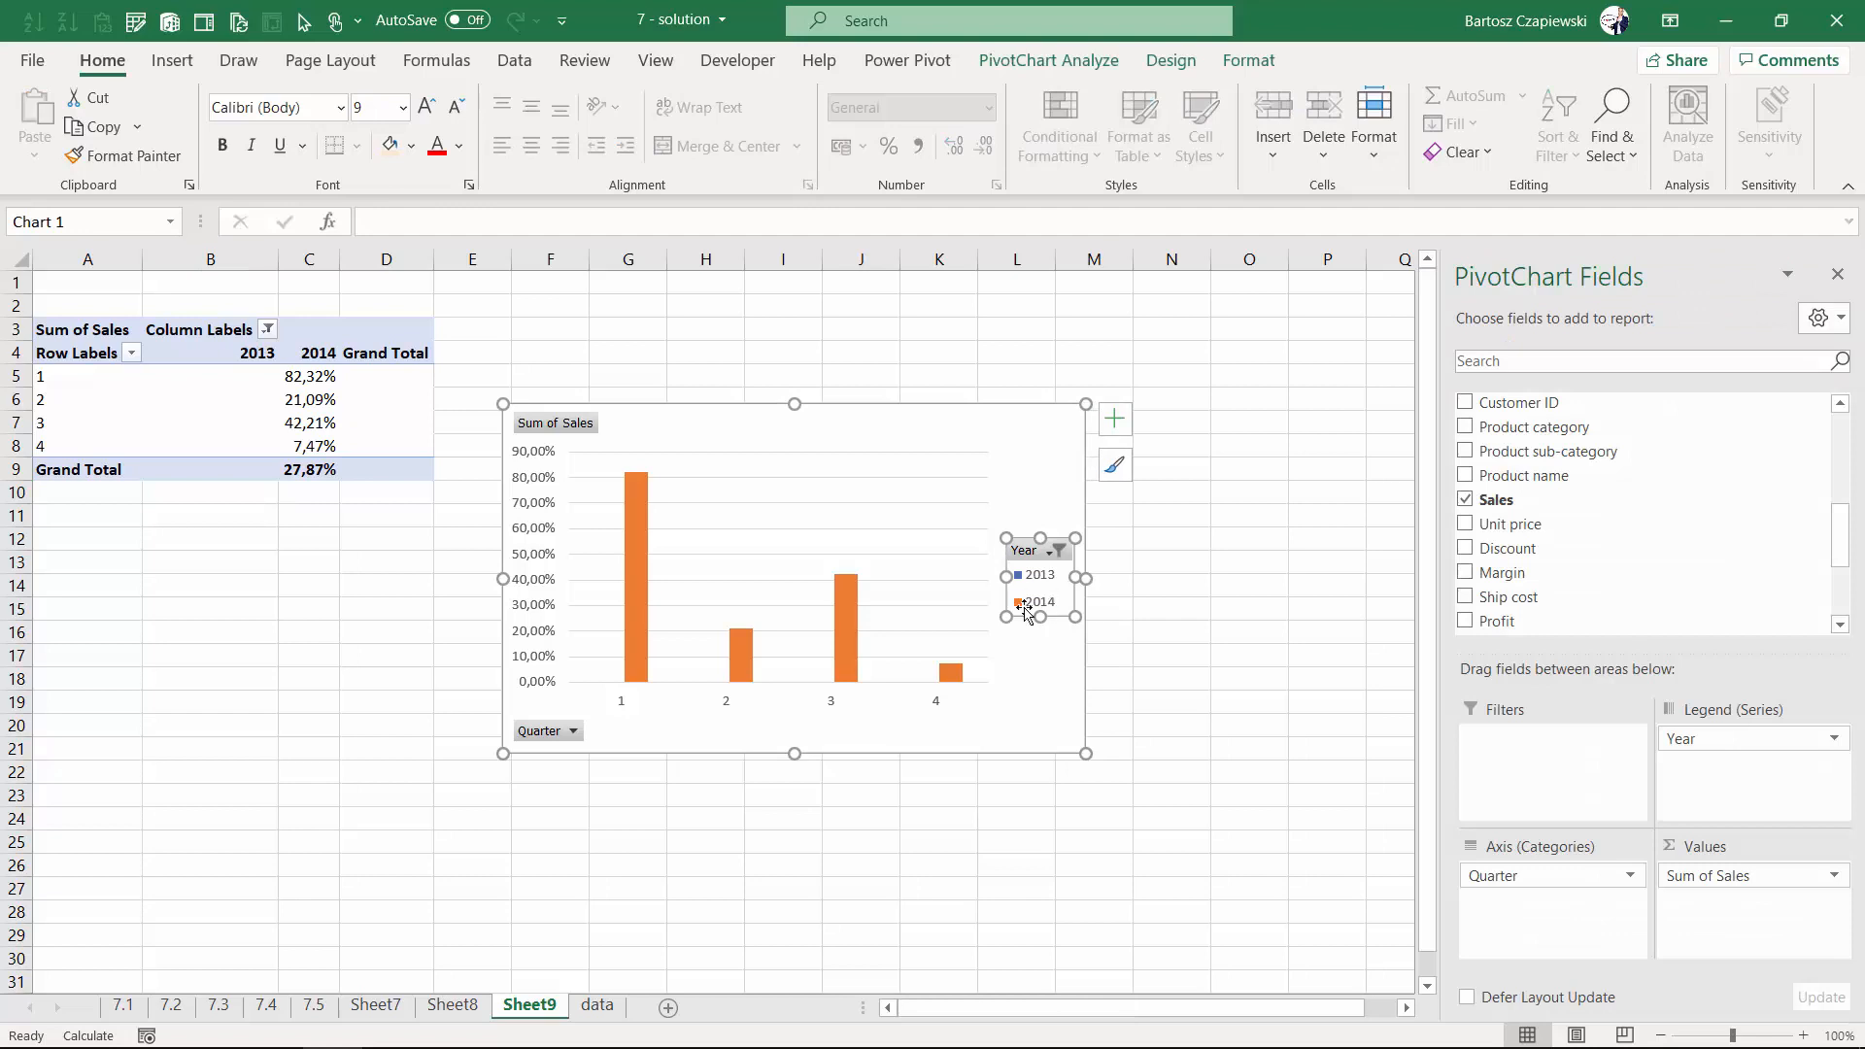
pyautogui.press('Delete')
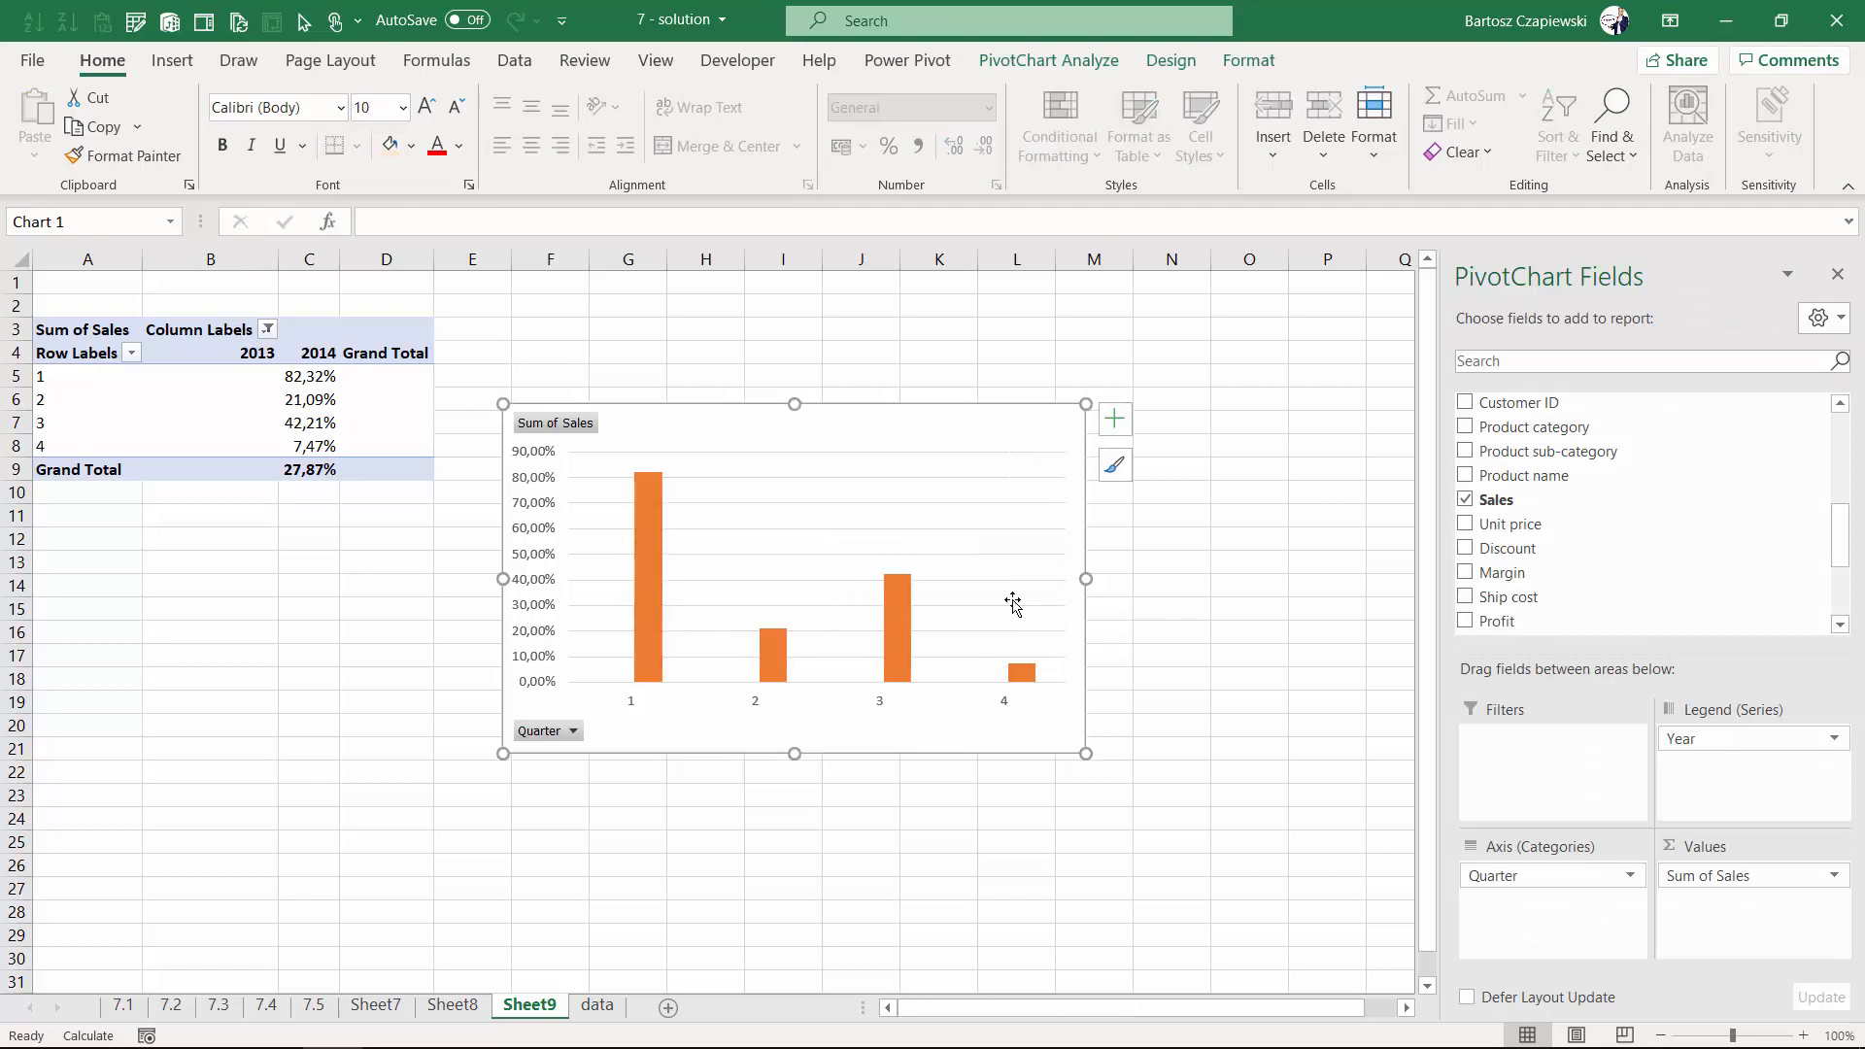
# - Add a chart title to the PivotChart
pyautogui.click(1114, 419)
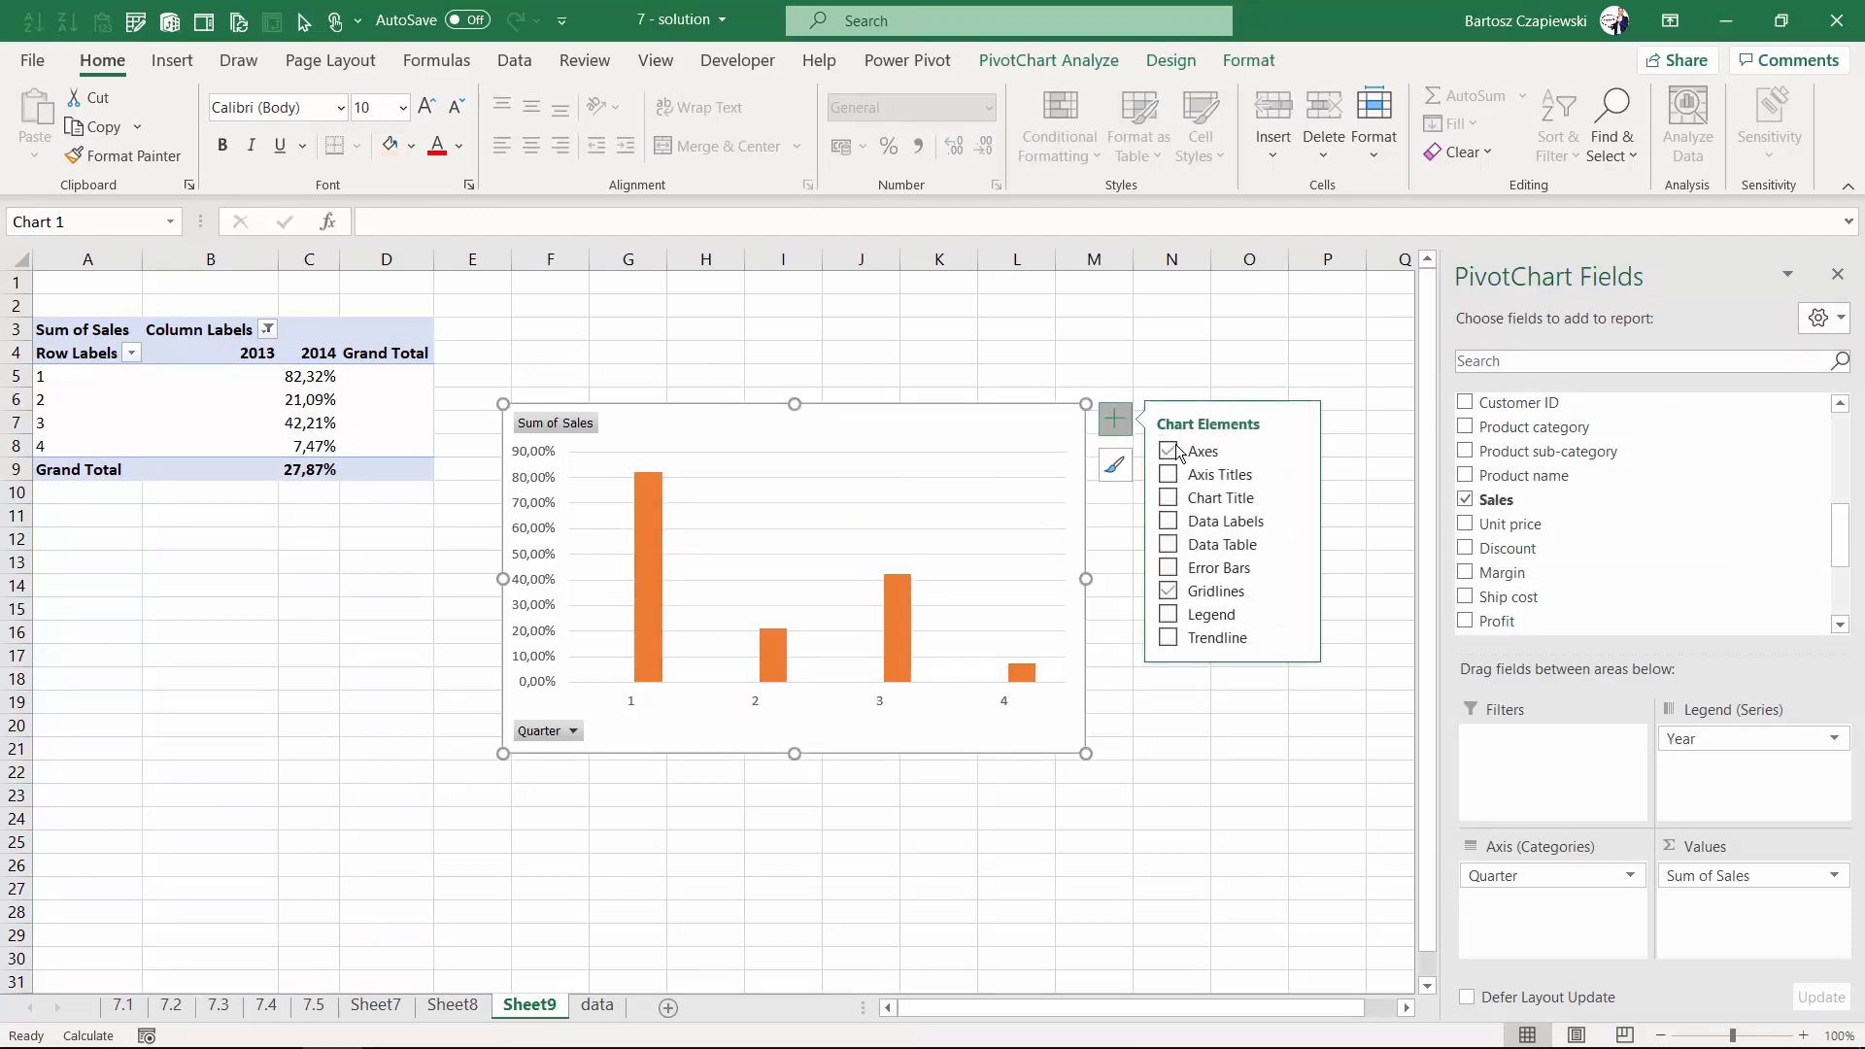
pyautogui.click(1173, 498)
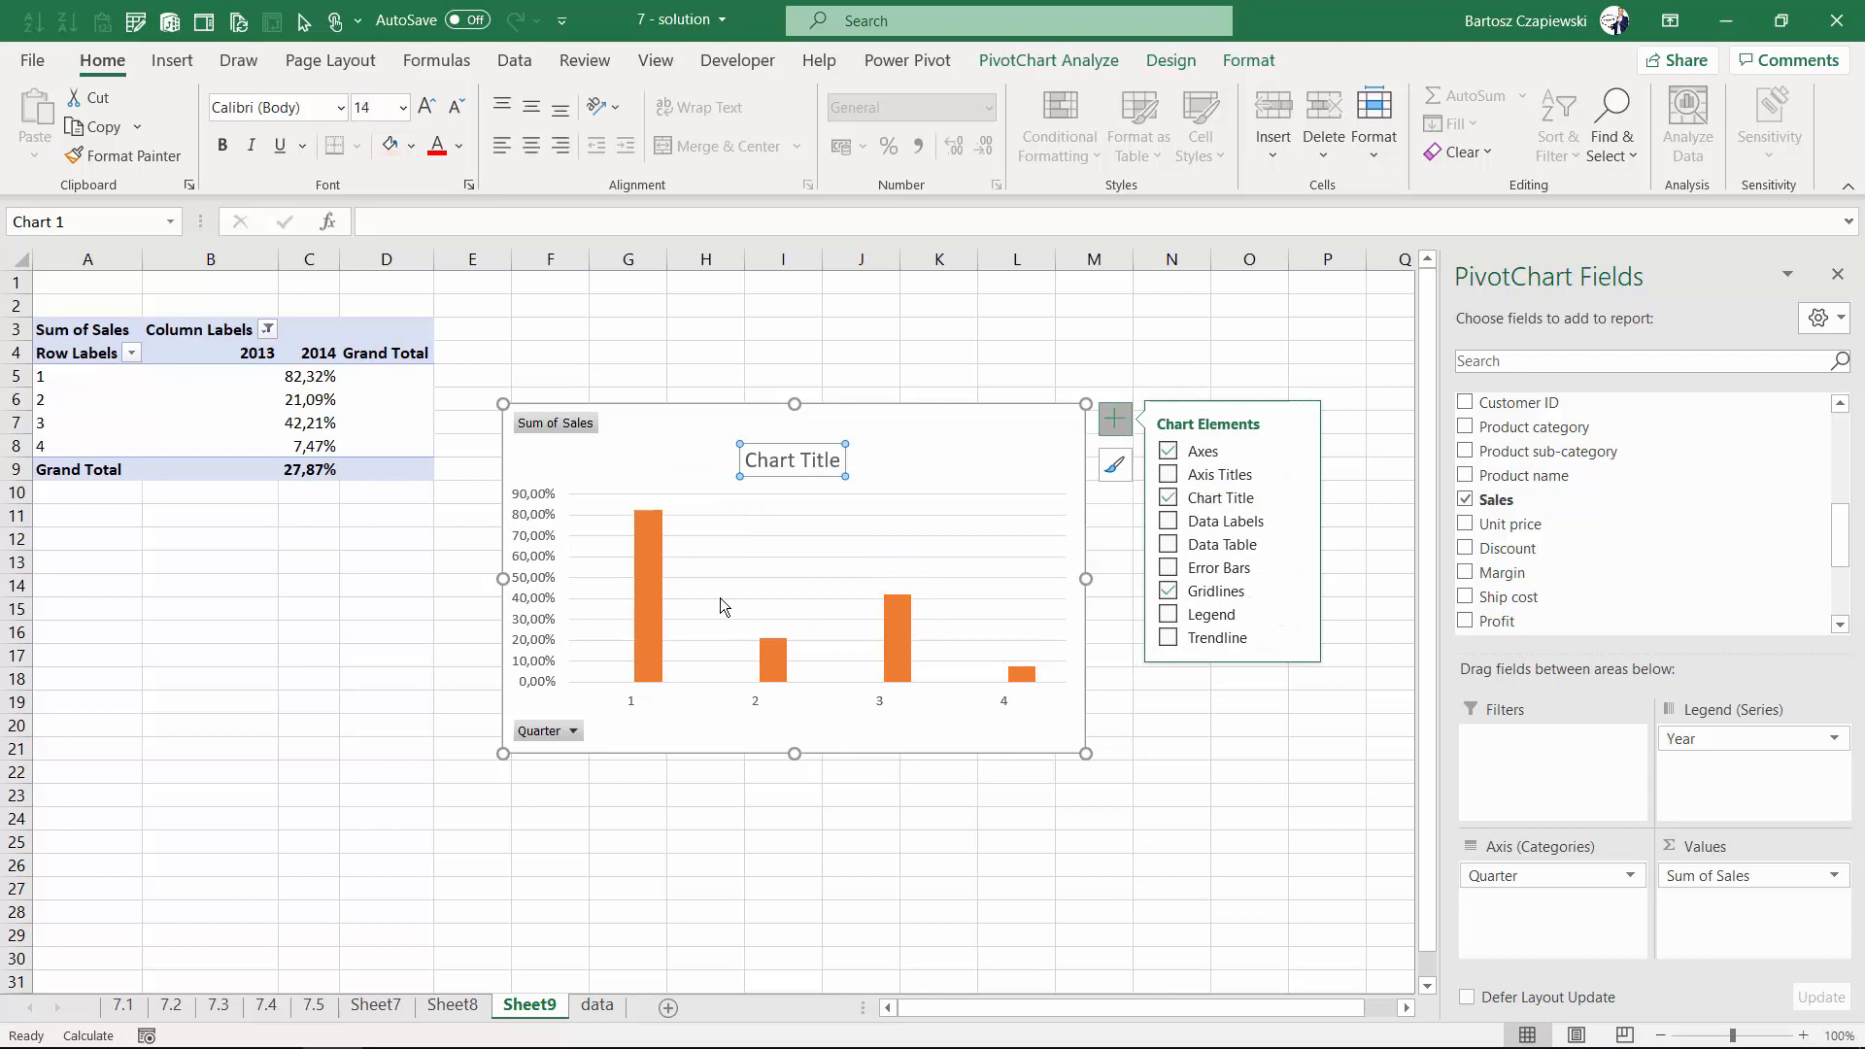
# - Set the series overlap of the chart's data series to 100%
pyautogui.click(653, 603)
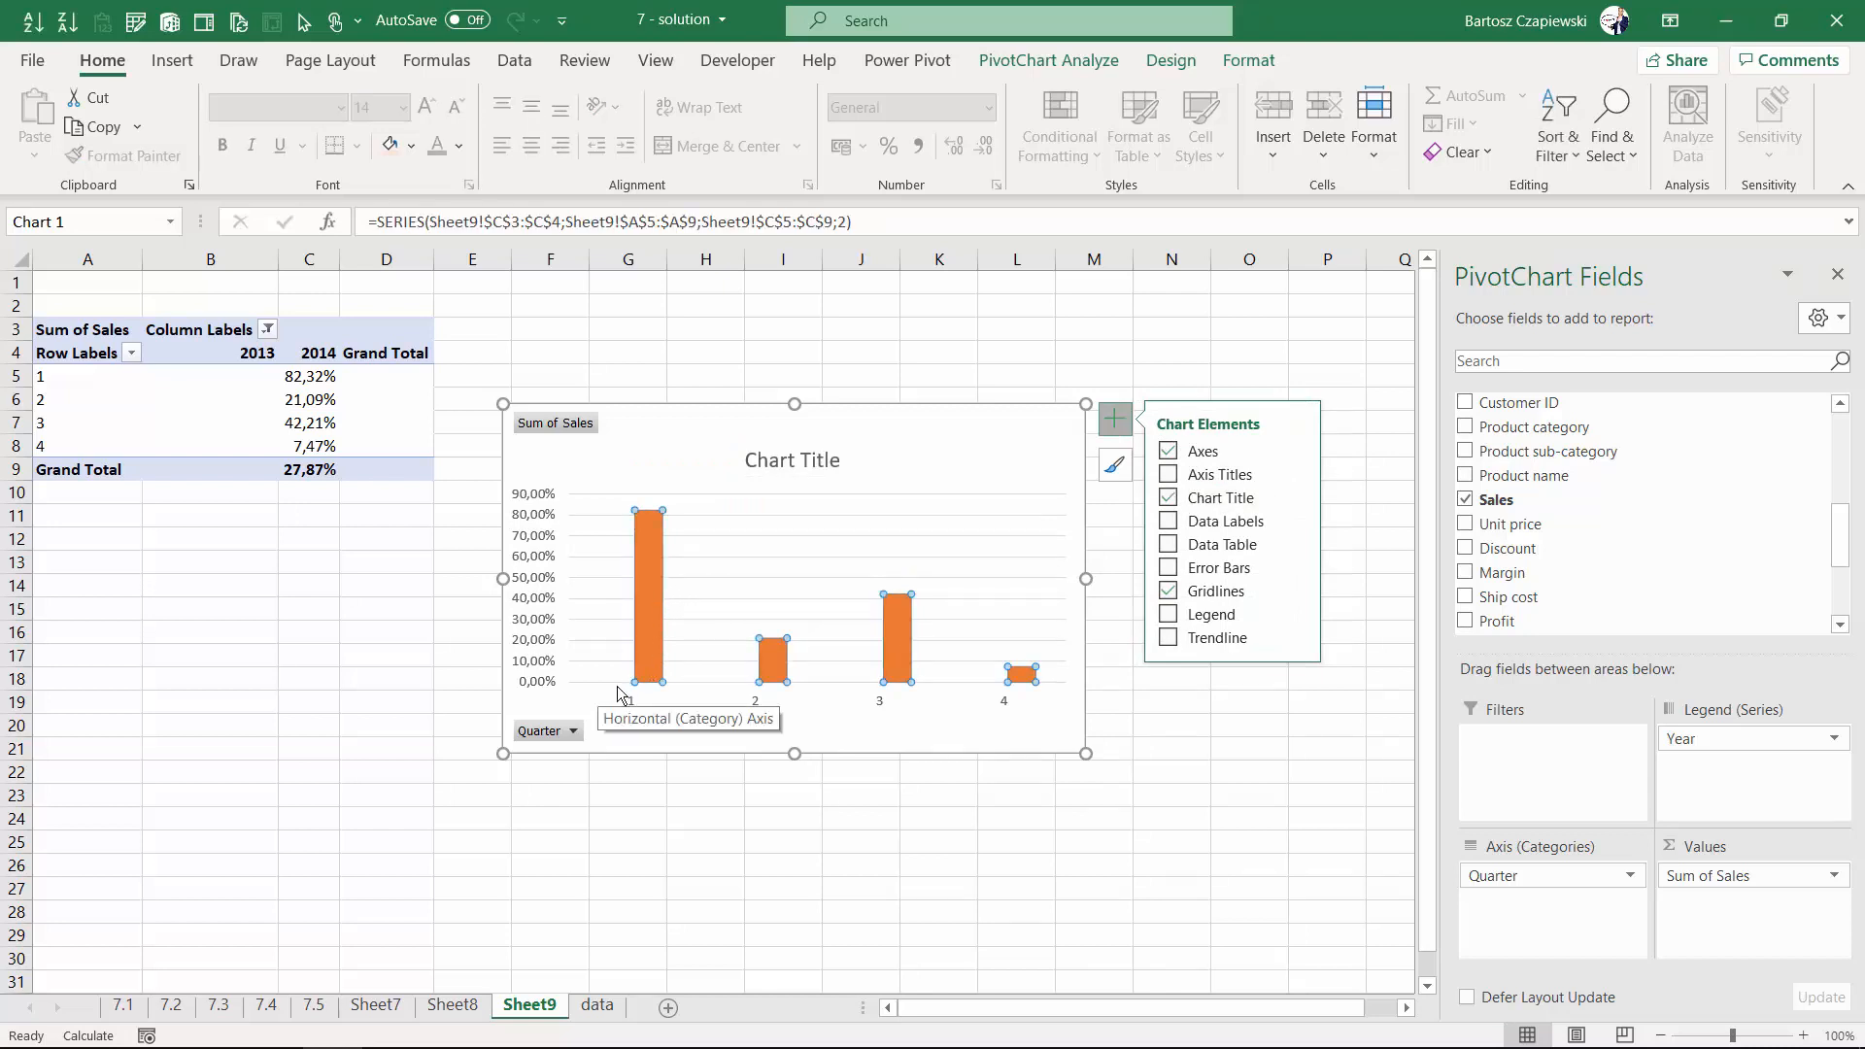
pyautogui.rightClick(655, 564)
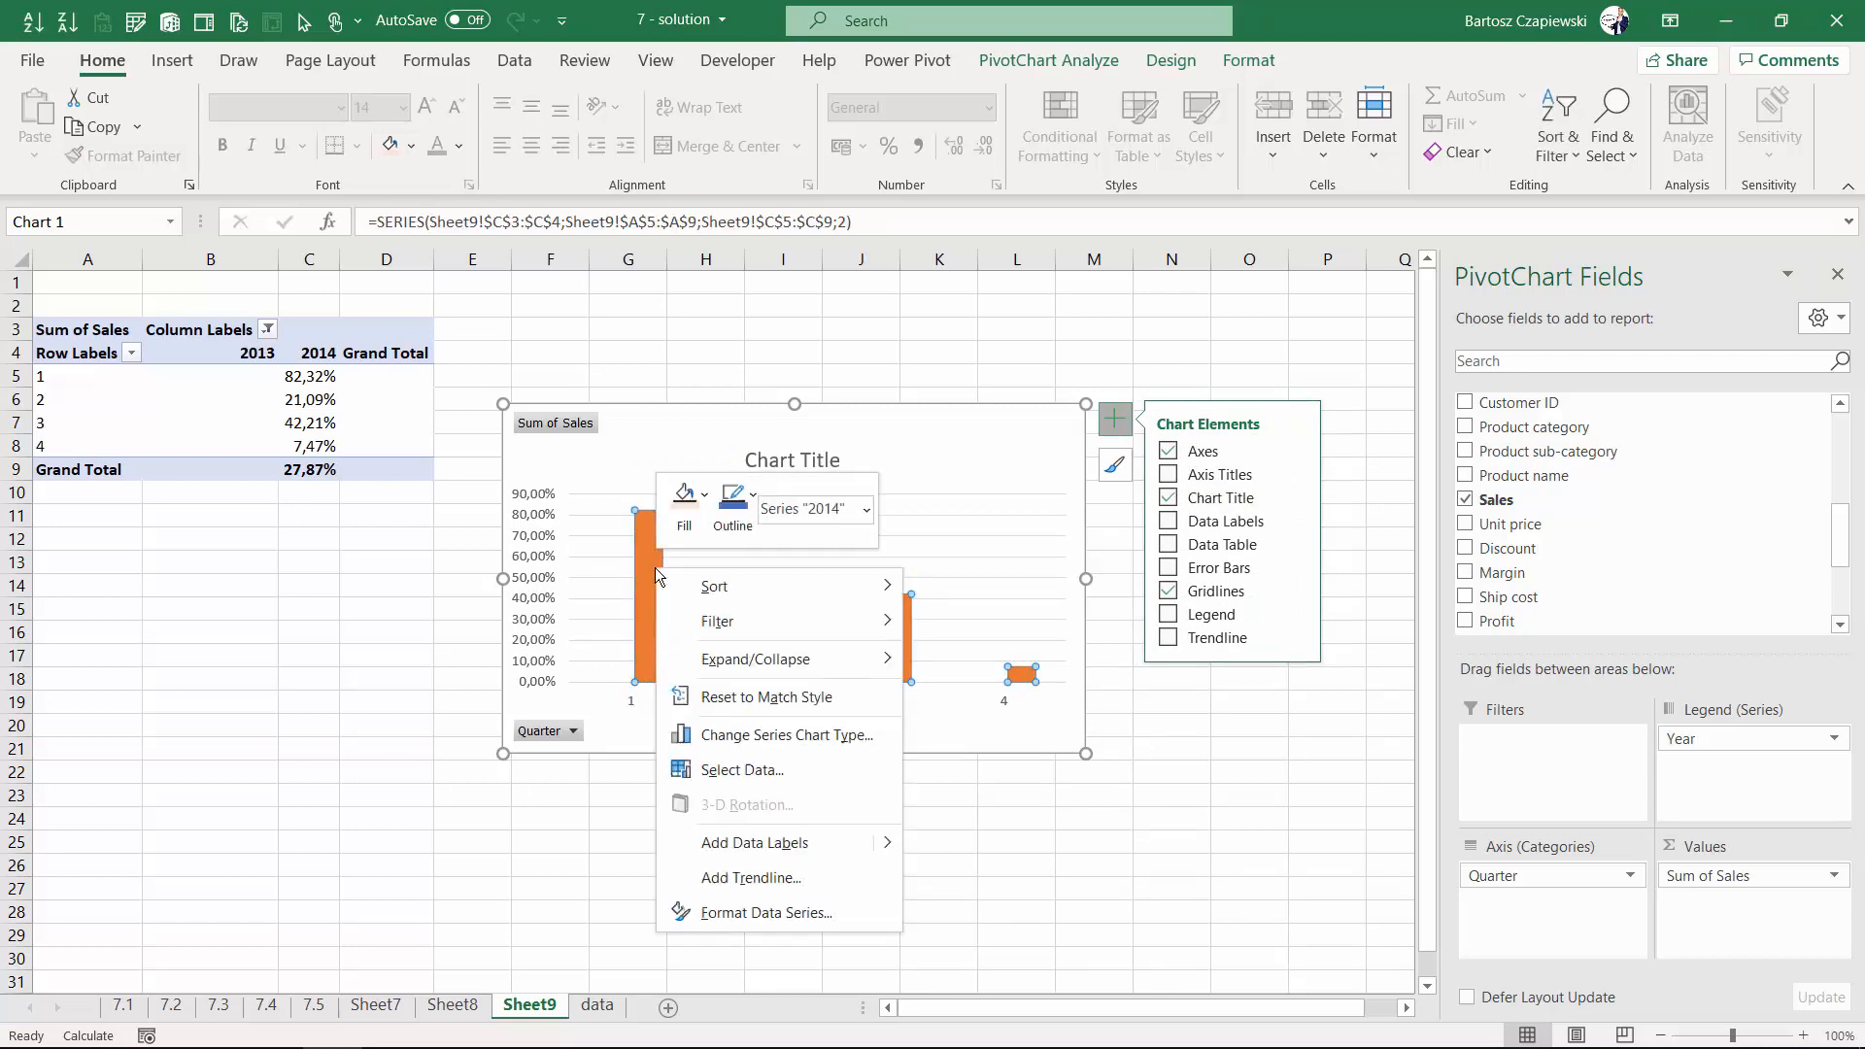
pyautogui.click(766, 913)
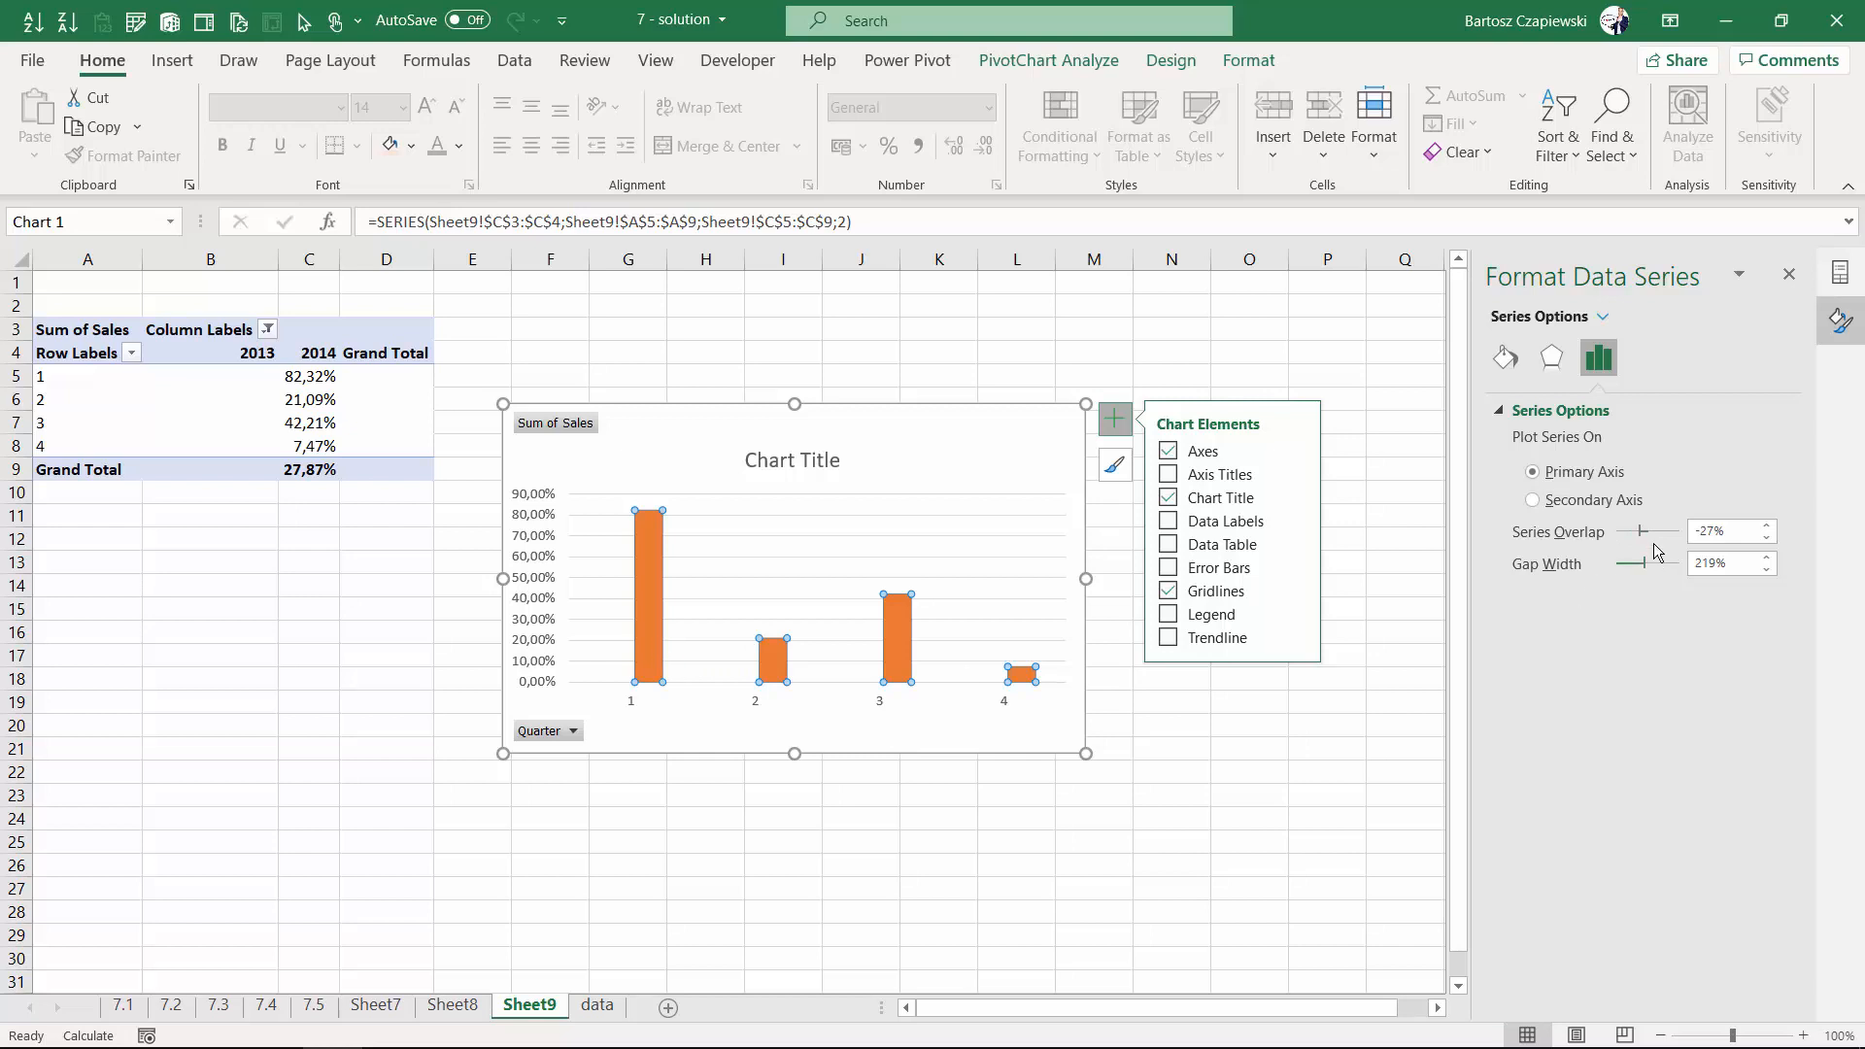
pyautogui.moveTo(1646, 534); pyautogui.dragTo(1698, 533)
# - Retitle the chart "YoY % change by quarter - 2014 vs 2013"
pyautogui.click(814, 460)
pyautogui.click(780, 461)
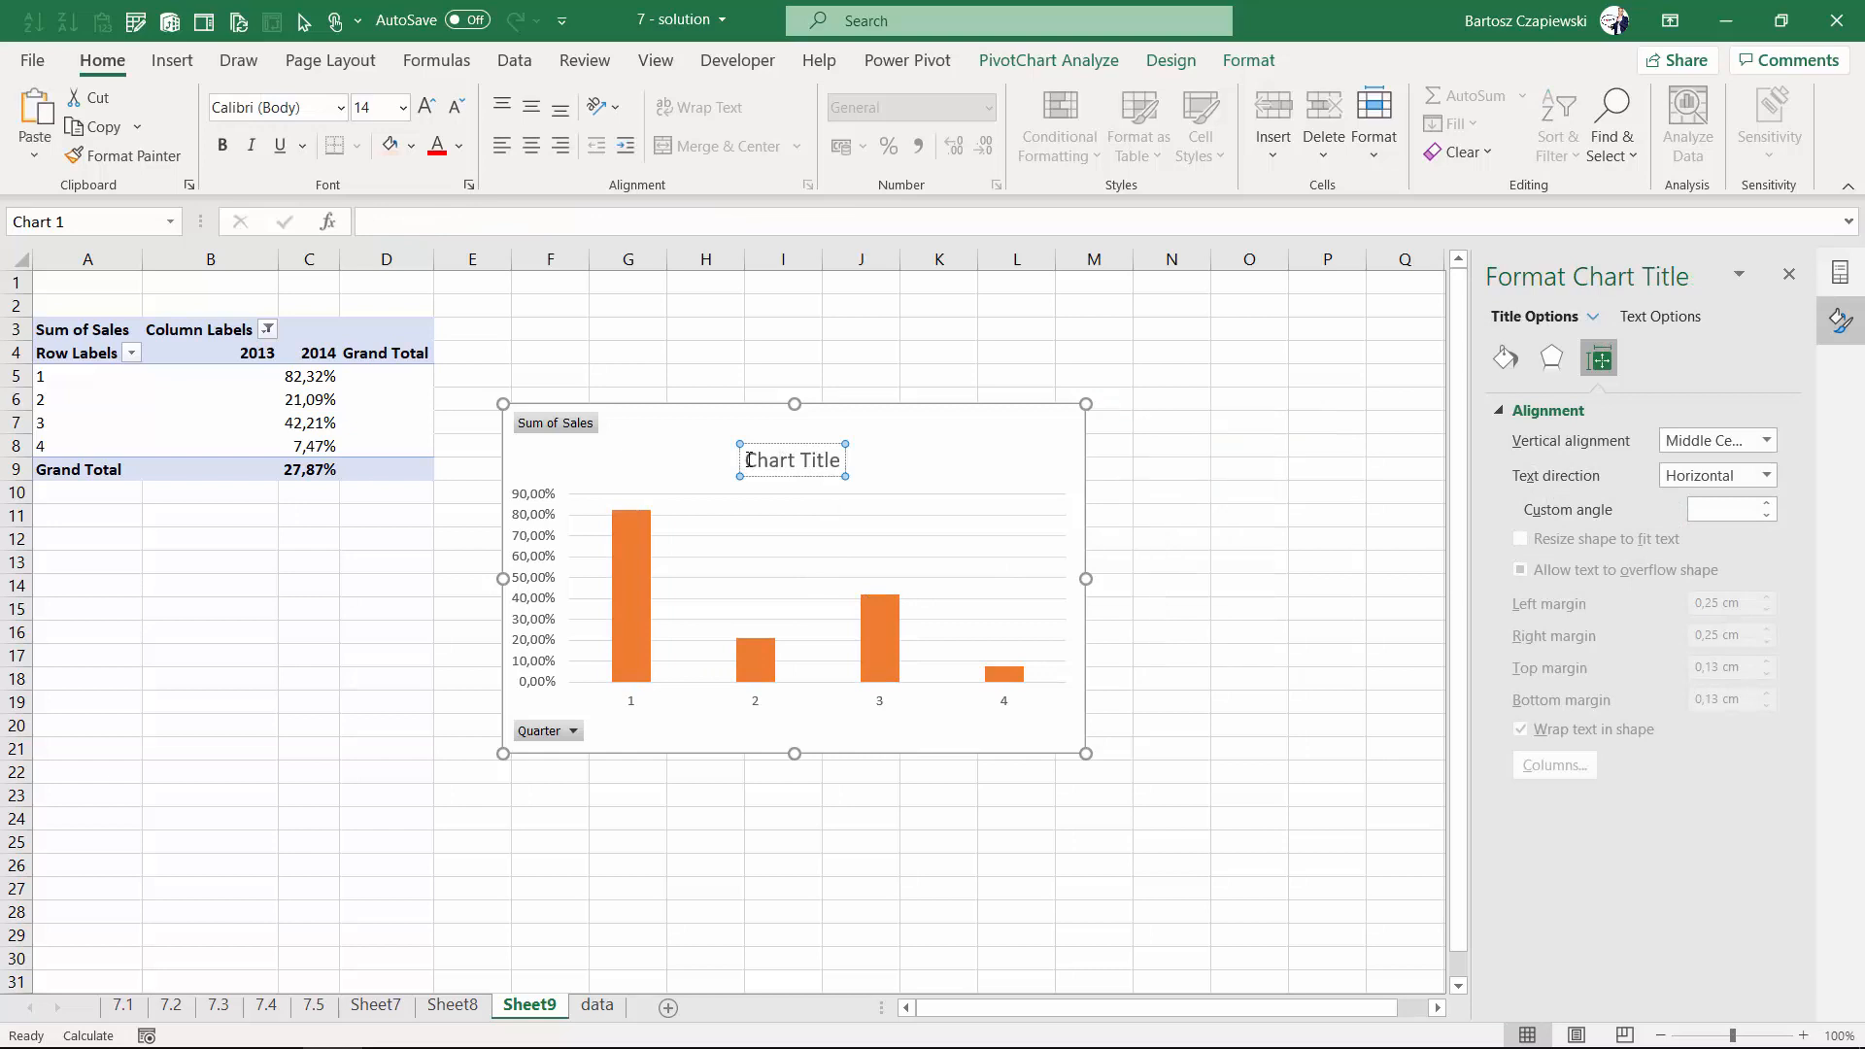
pyautogui.moveTo(748, 460); pyautogui.dragTo(874, 461)
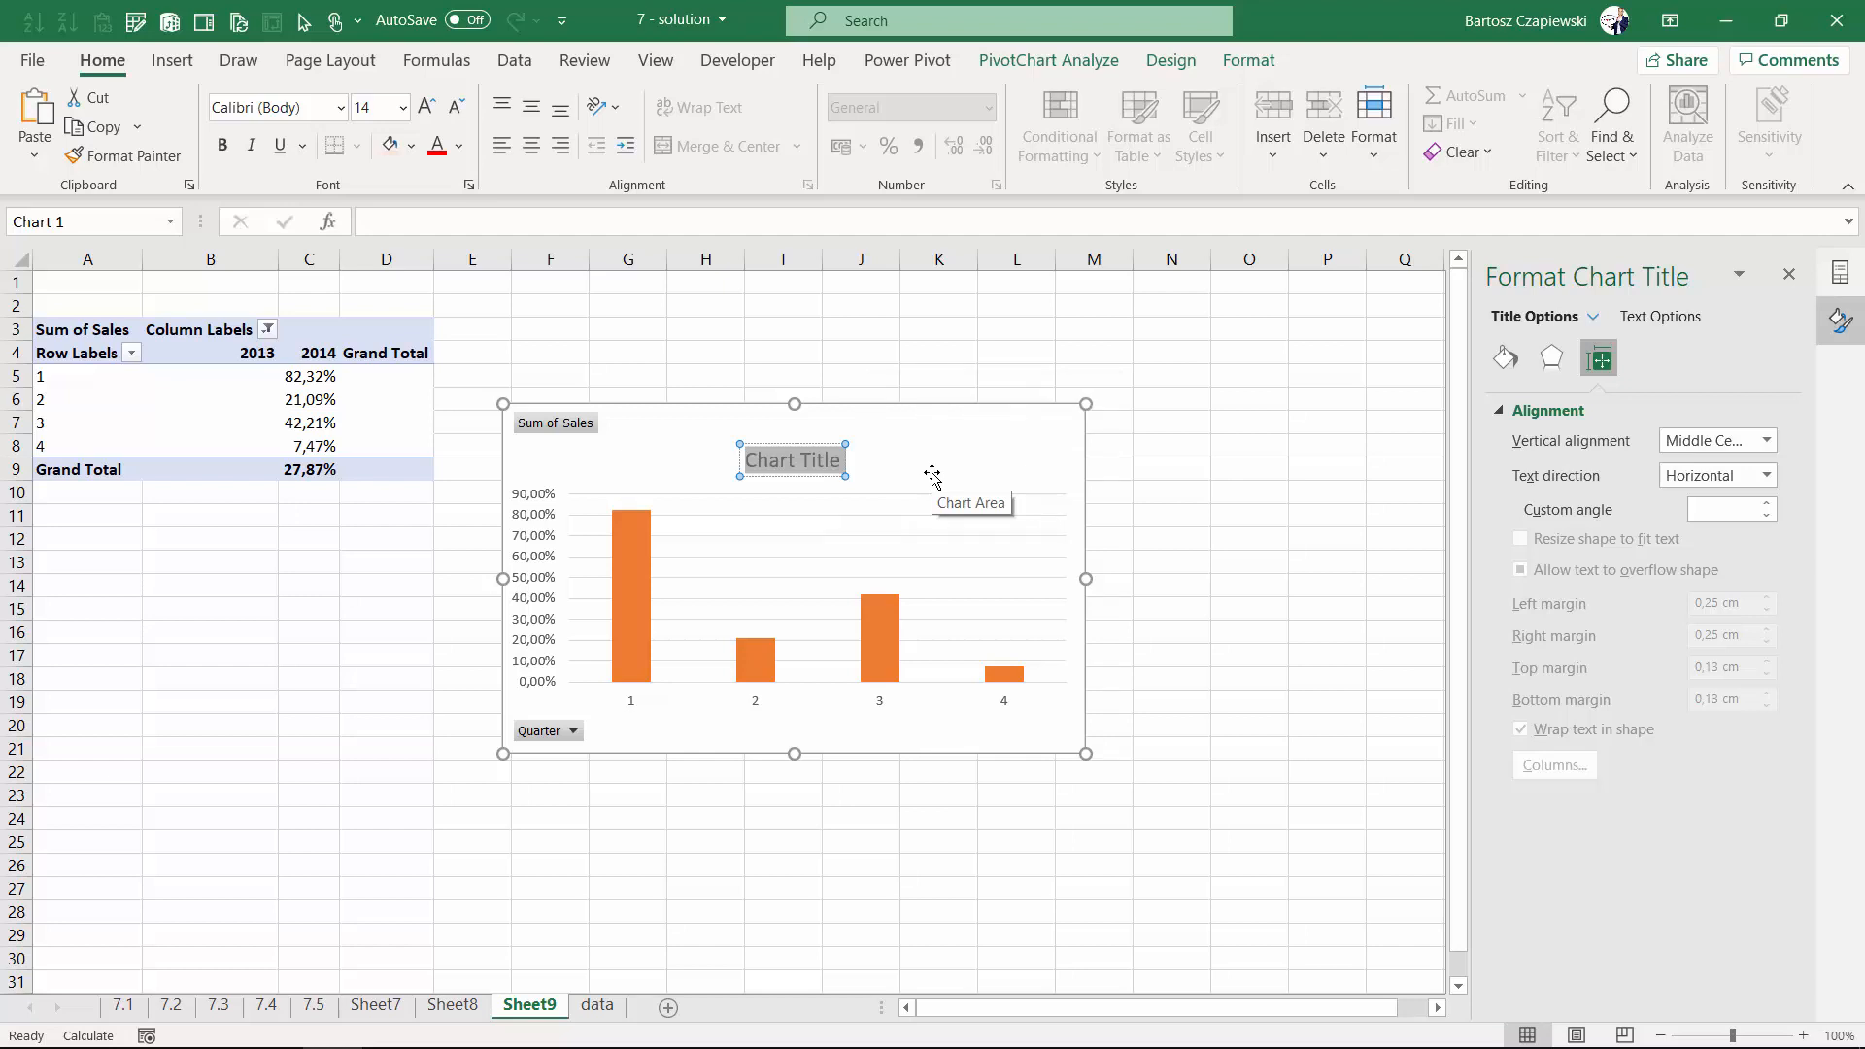
pyautogui.write('YoY')
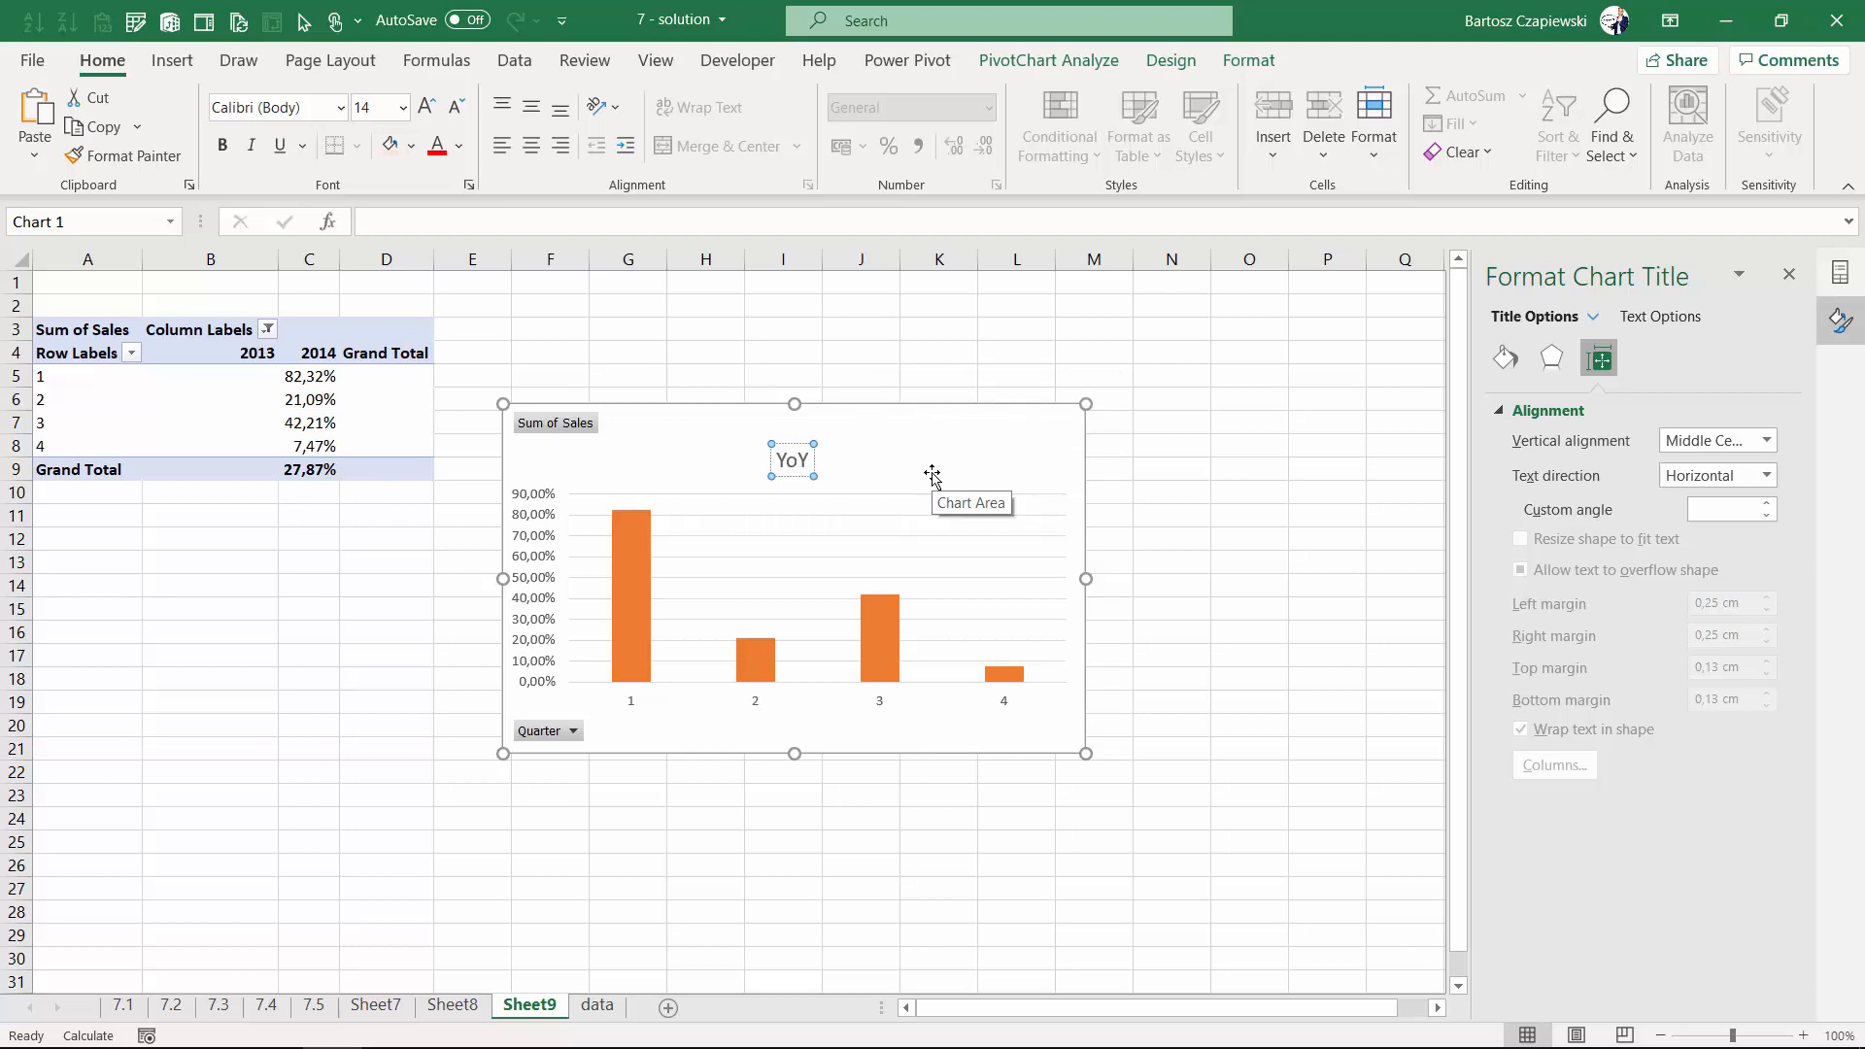
pyautogui.write(' % change')
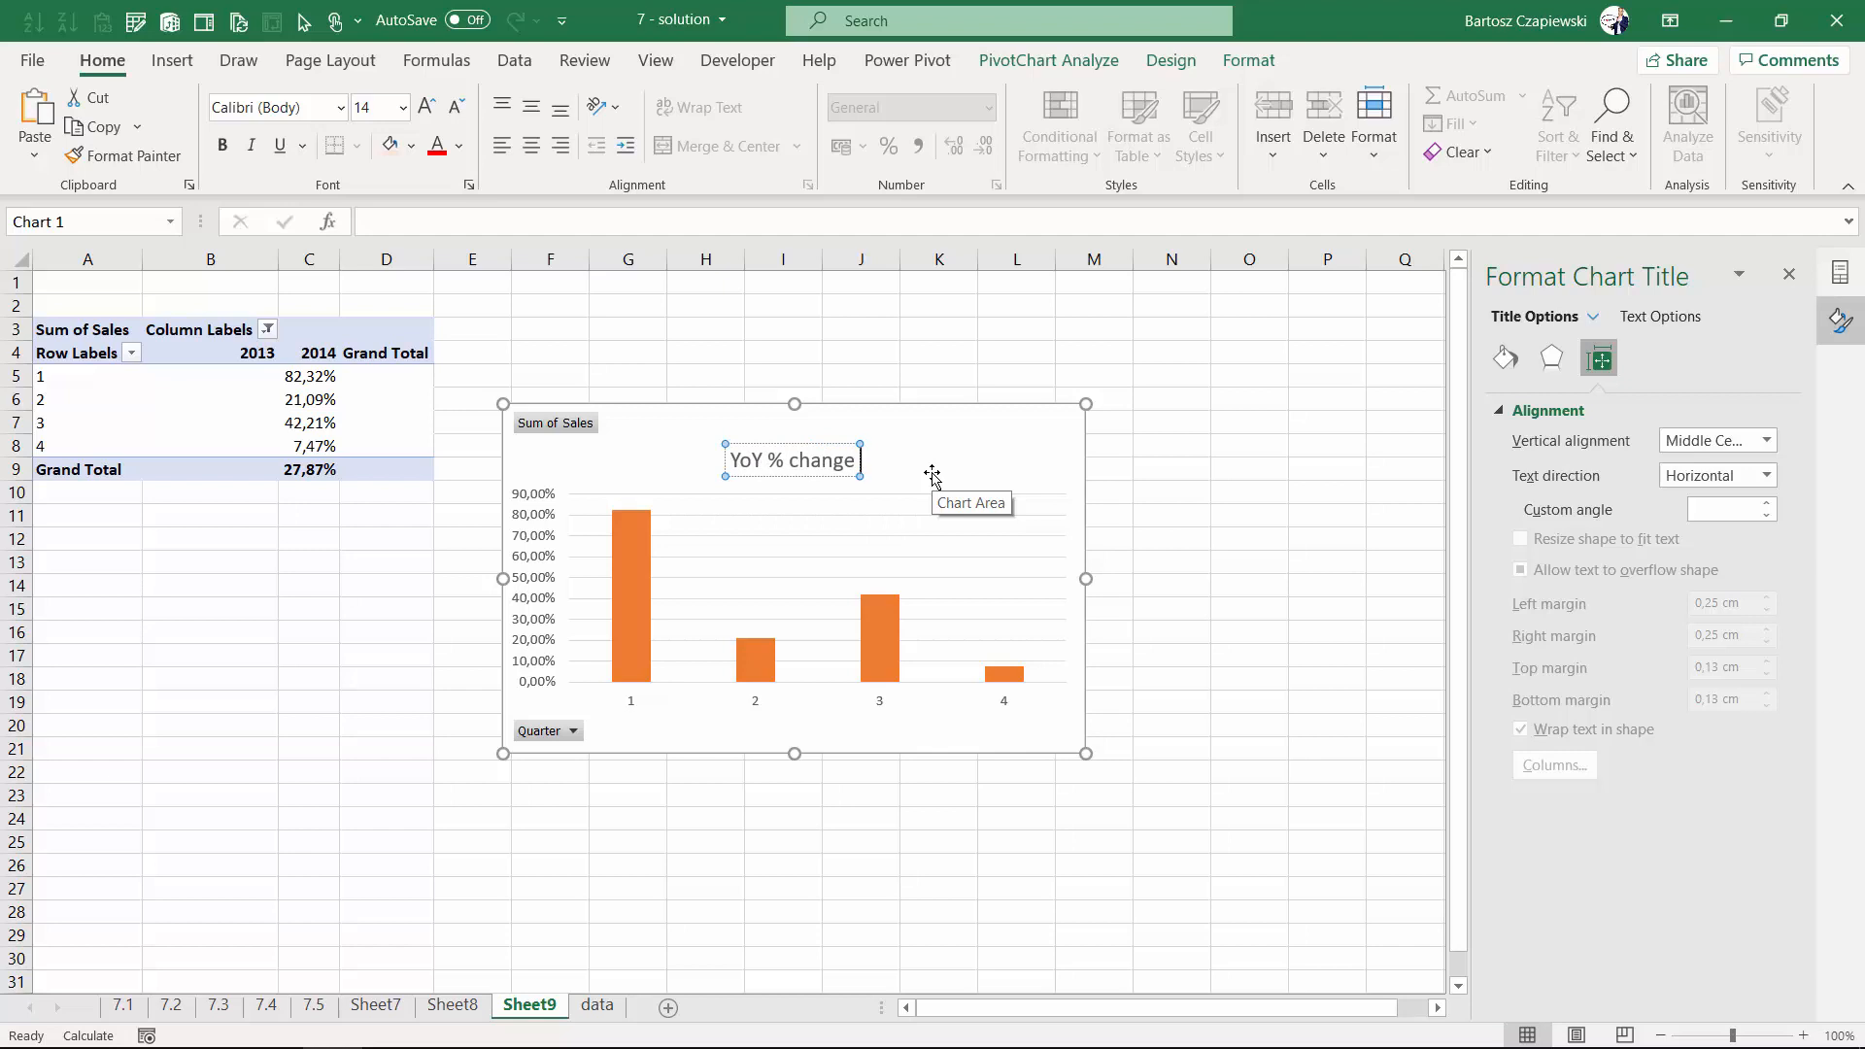
pyautogui.write(' by qua')
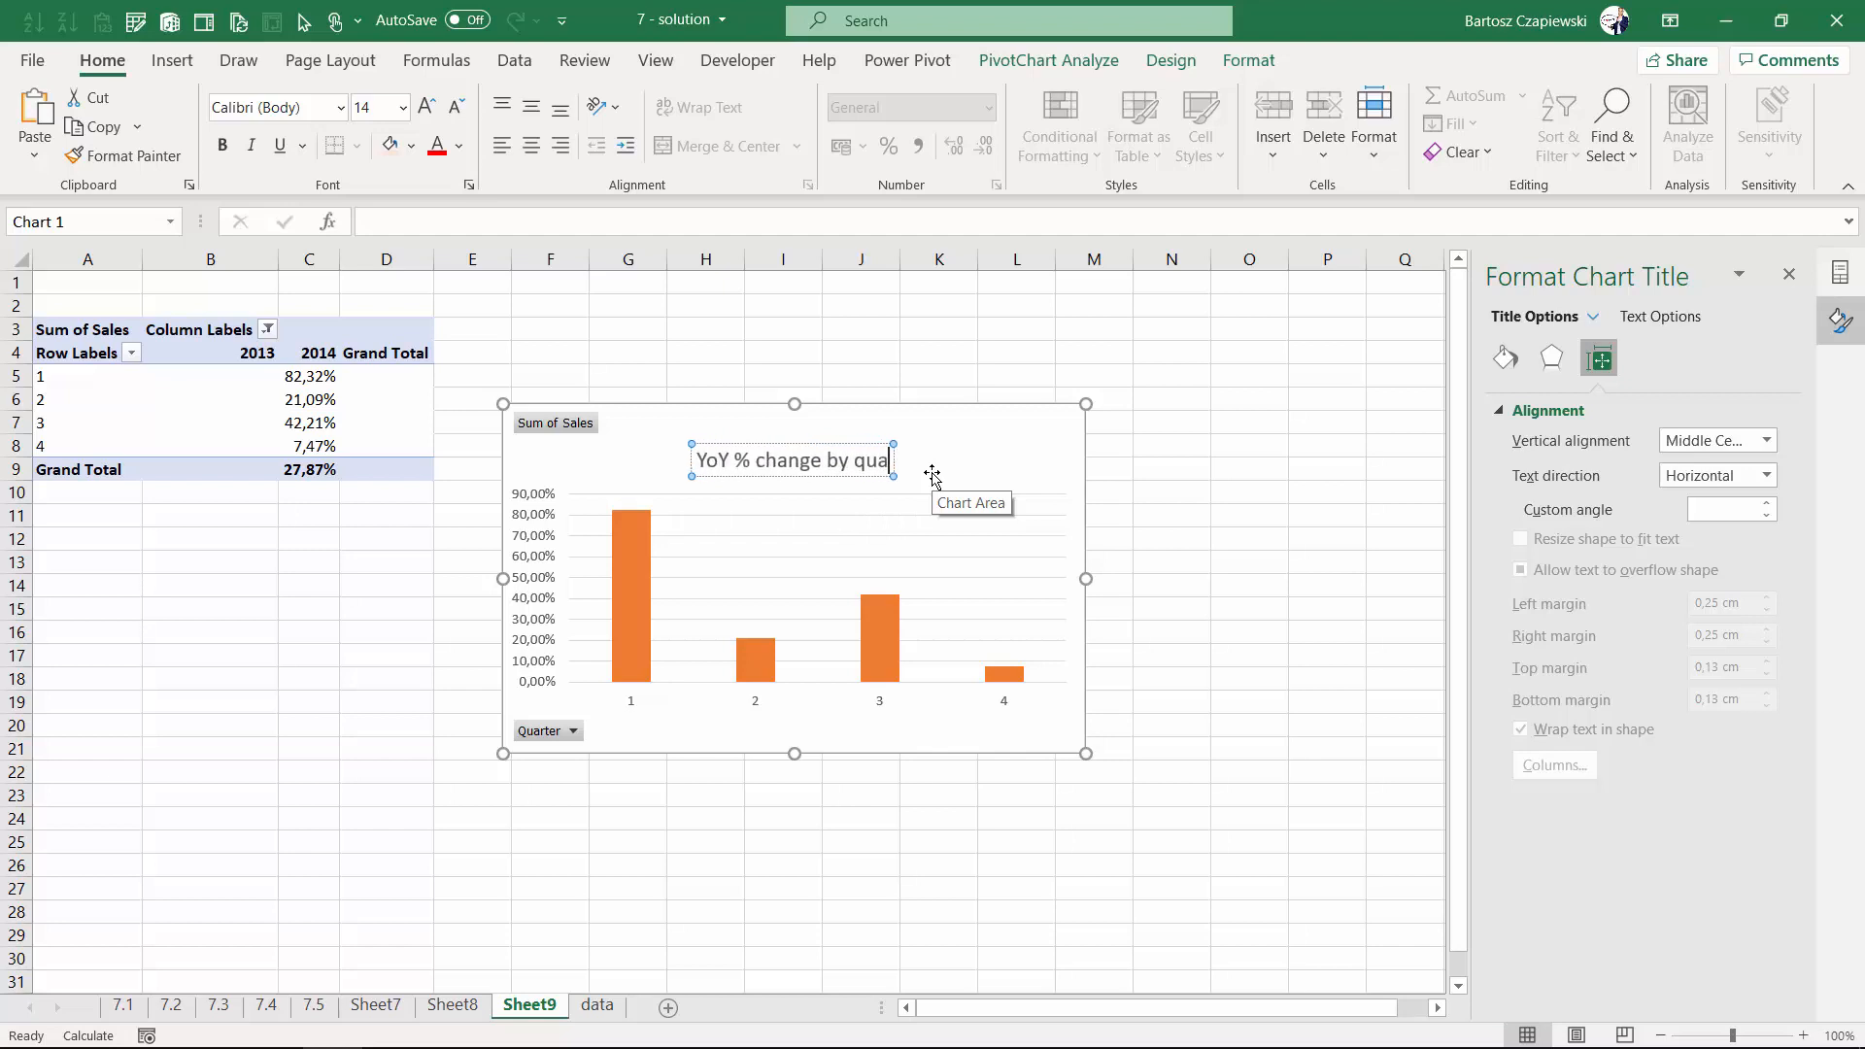
pyautogui.write('rter - 2014')
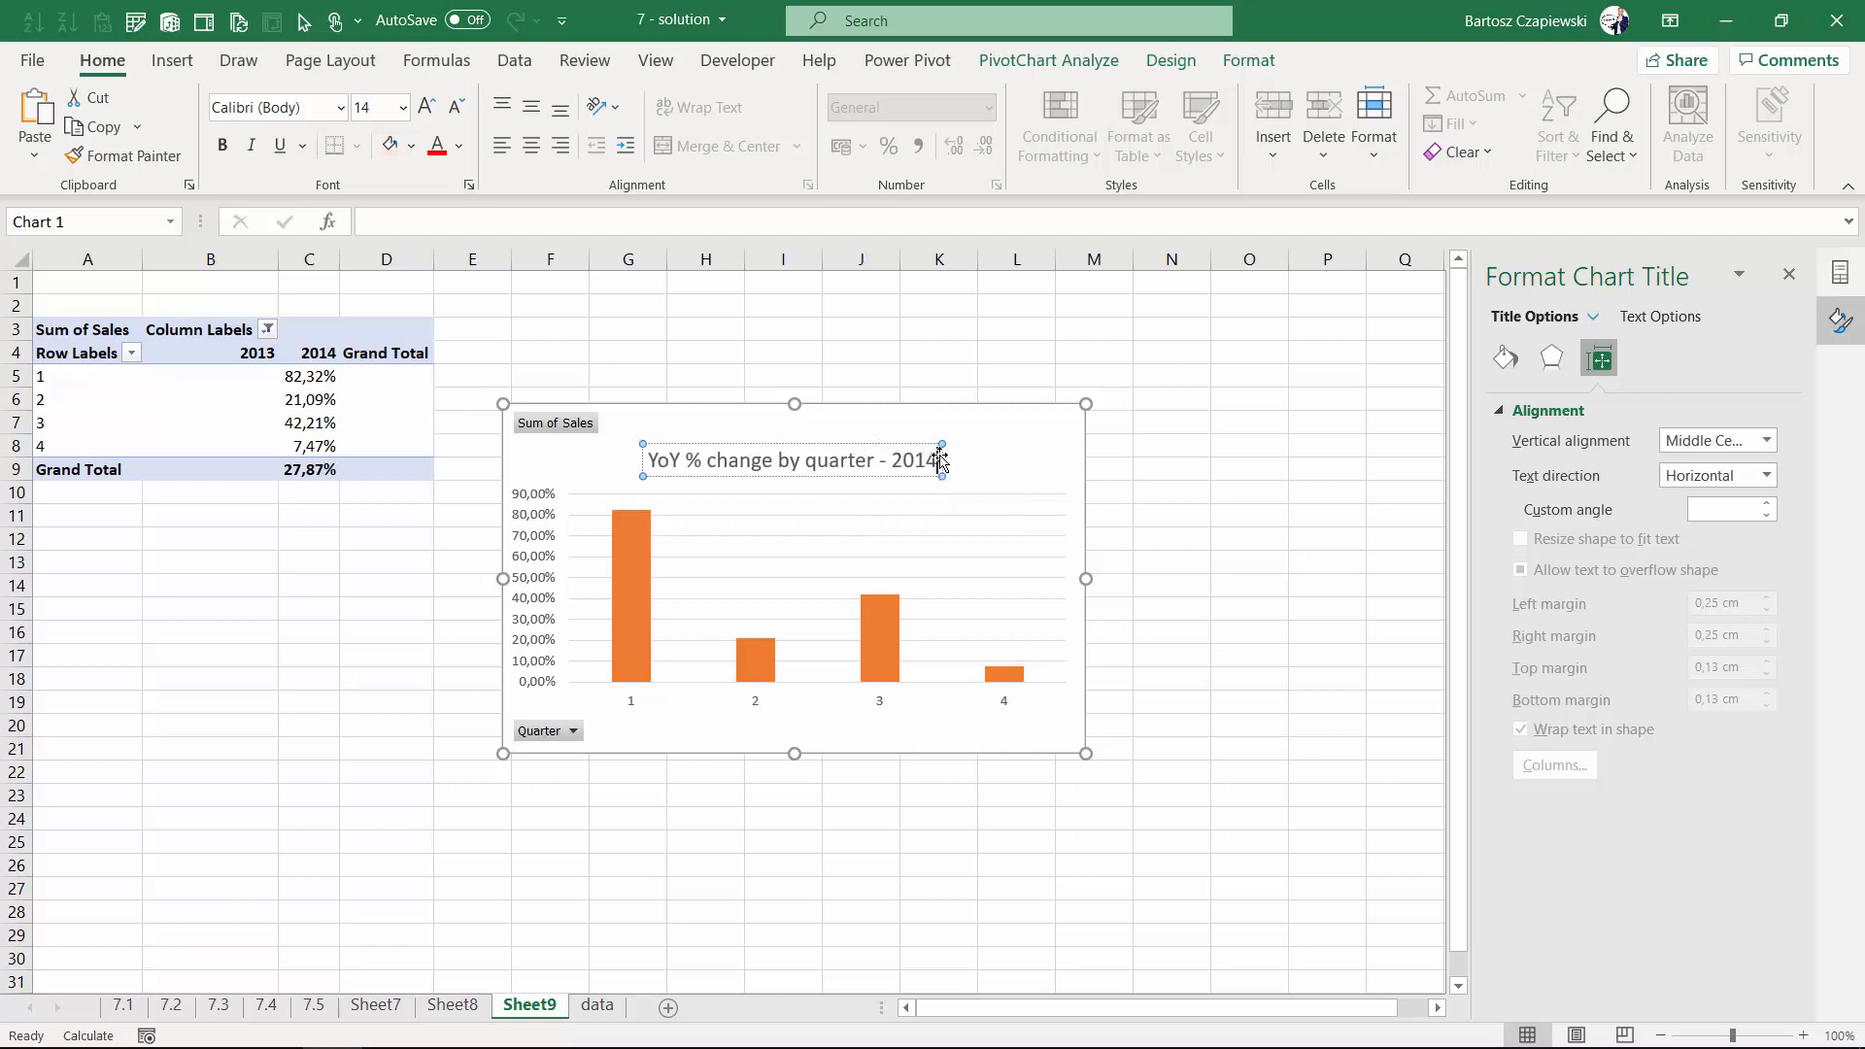
pyautogui.write(' vs 2013')
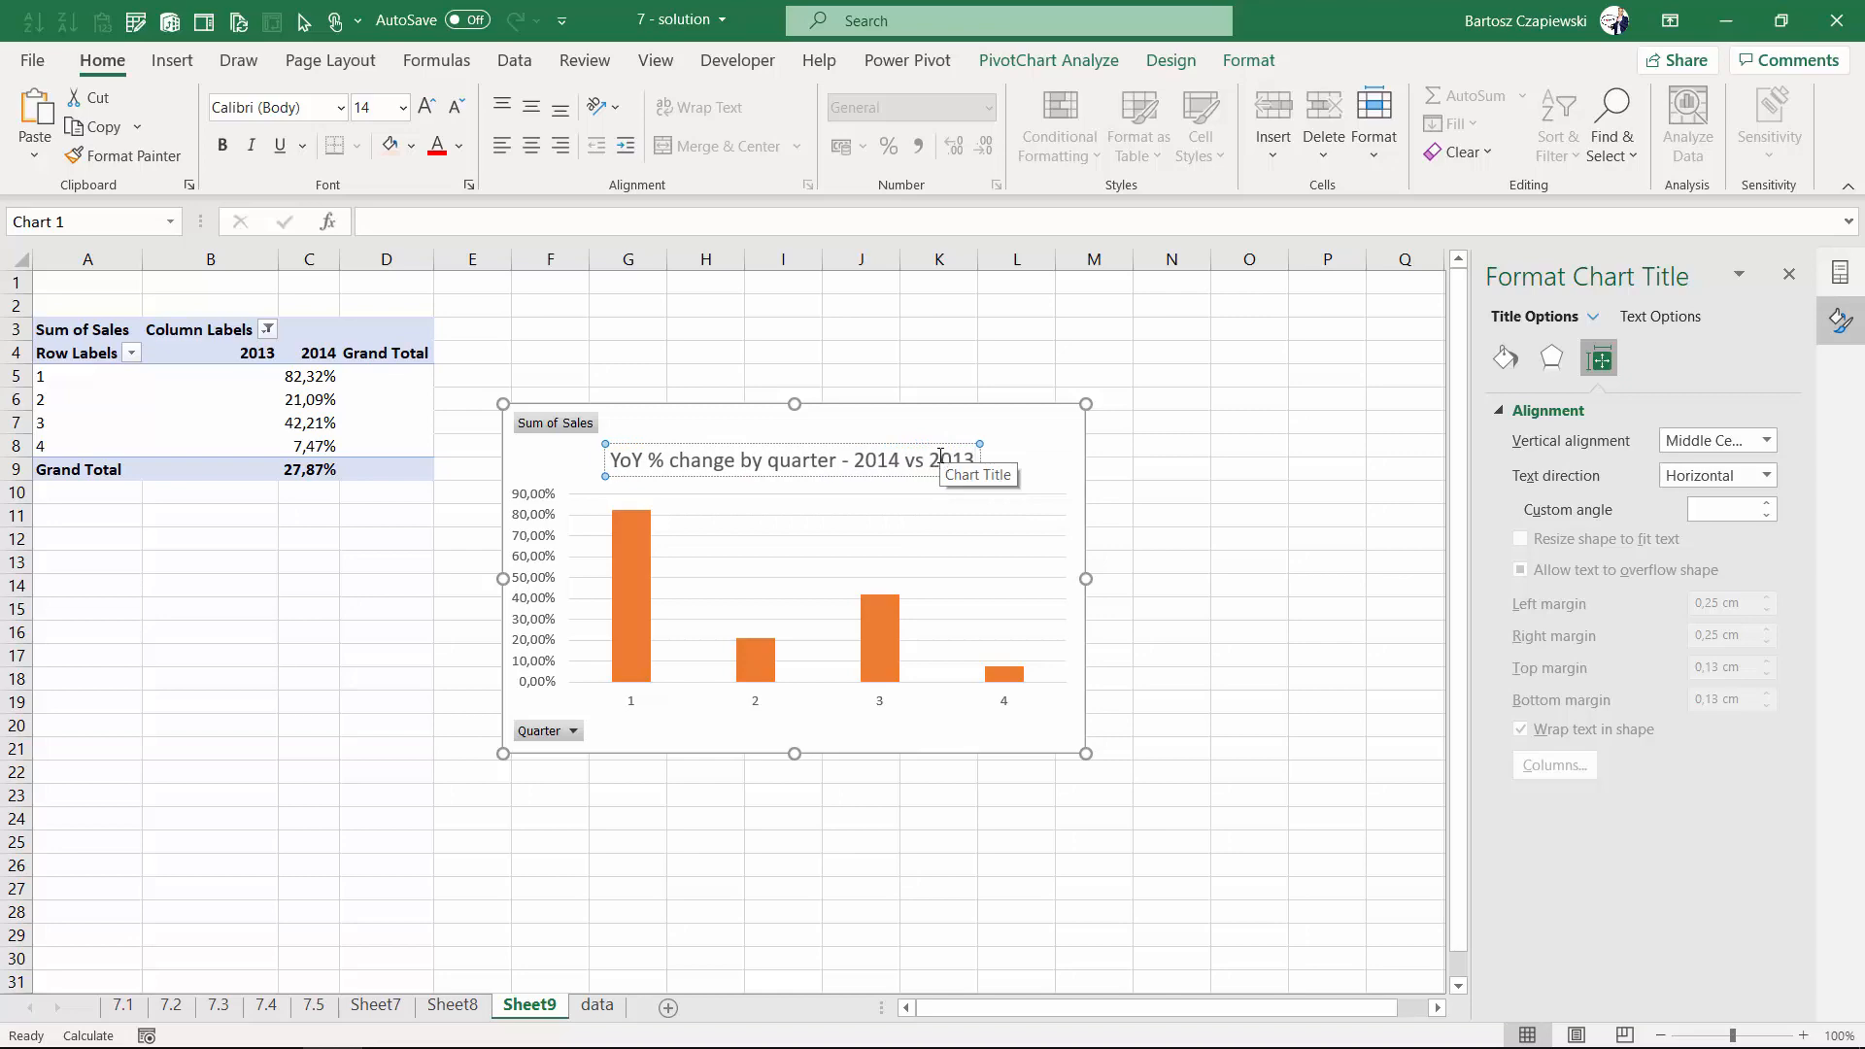
pyautogui.click(1035, 429)
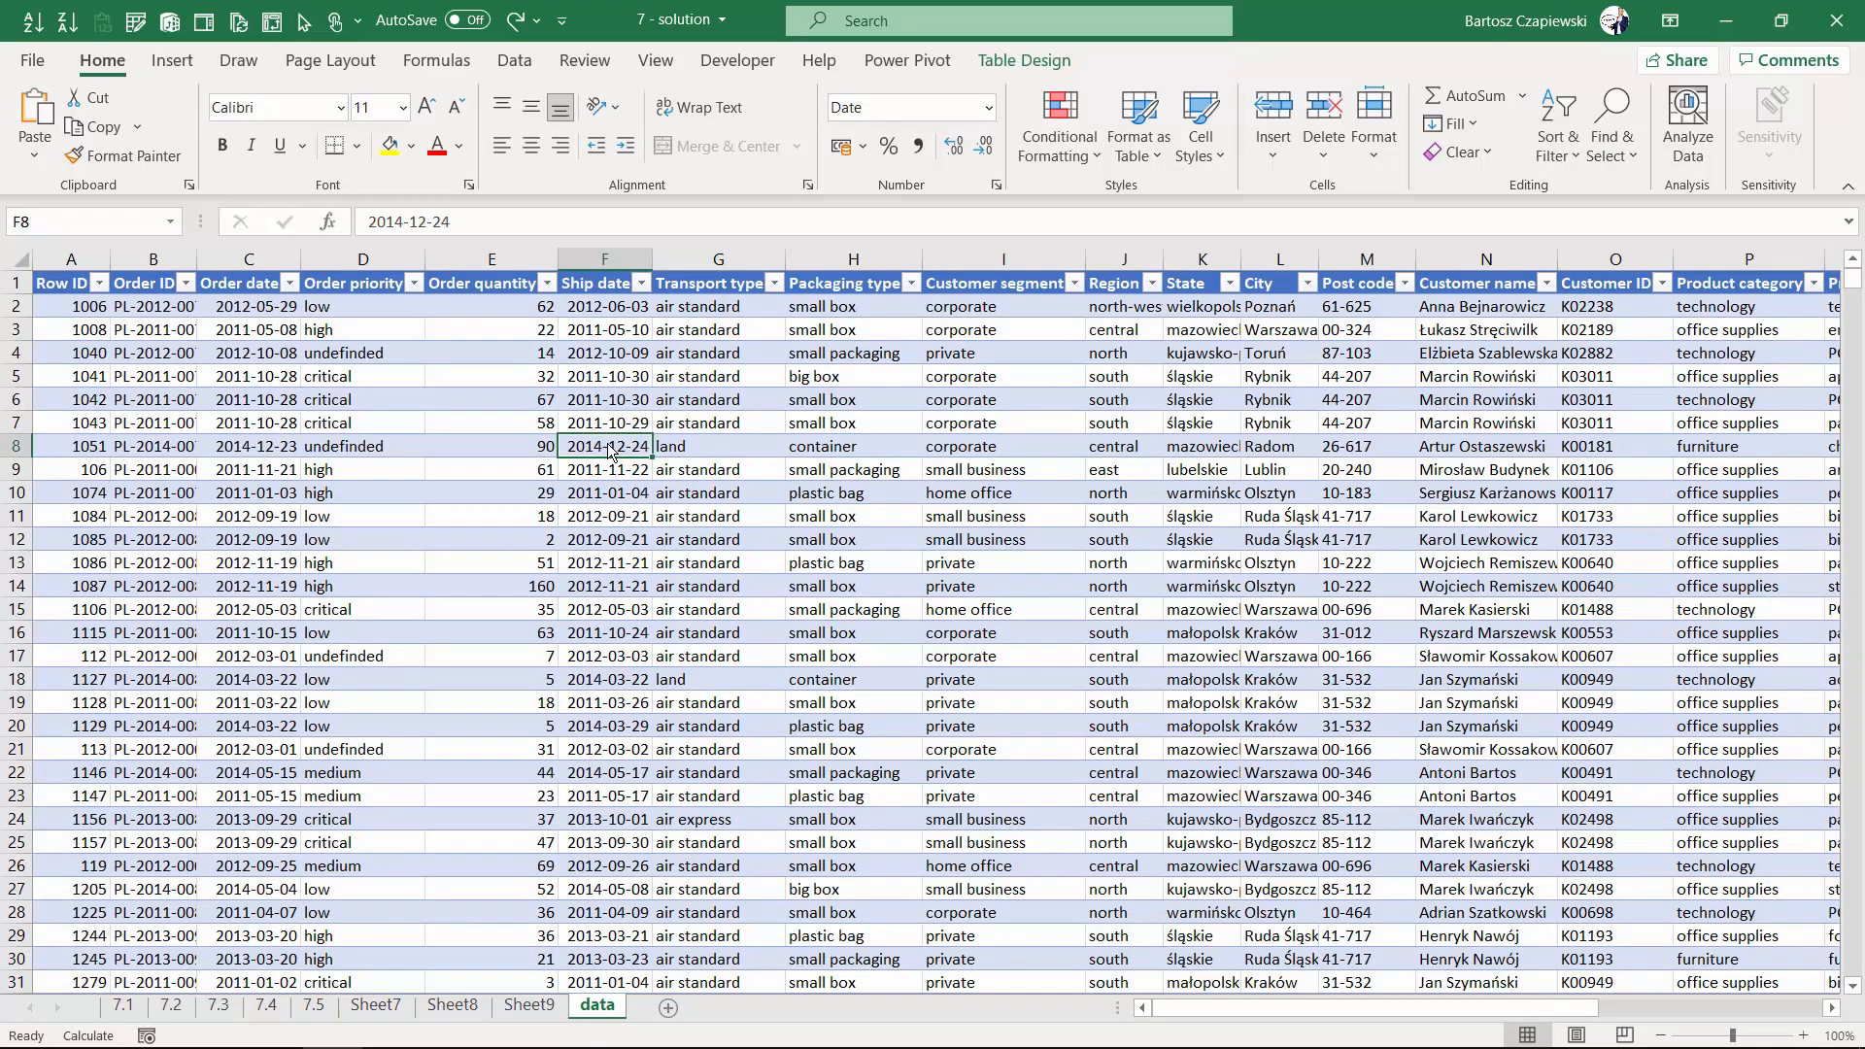
# - Insert another PivotTable from the data table
pyautogui.click(173, 61)
pyautogui.click(44, 112)
pyautogui.click(809, 650)
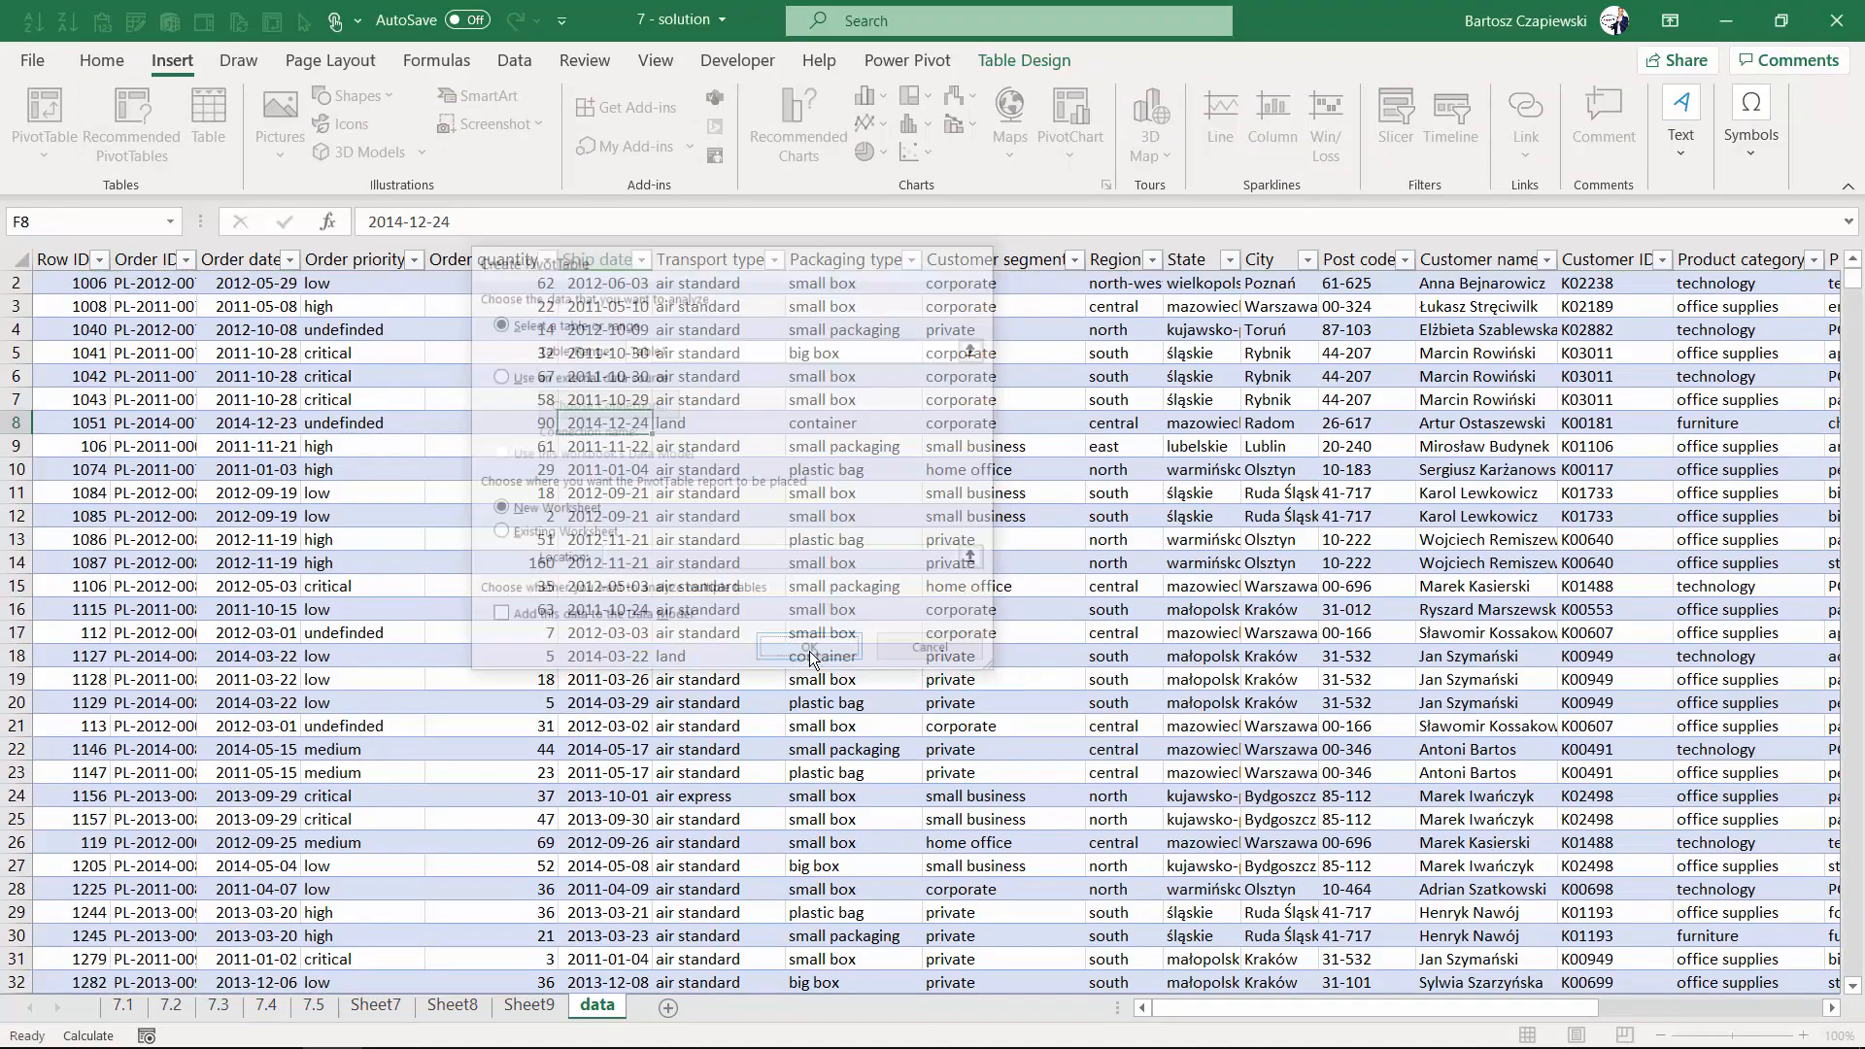
# - Build the new PivotTable with Year in rows, Region in columns and Sum of Sales as values
pyautogui.scroll(-6, 1651, 515)
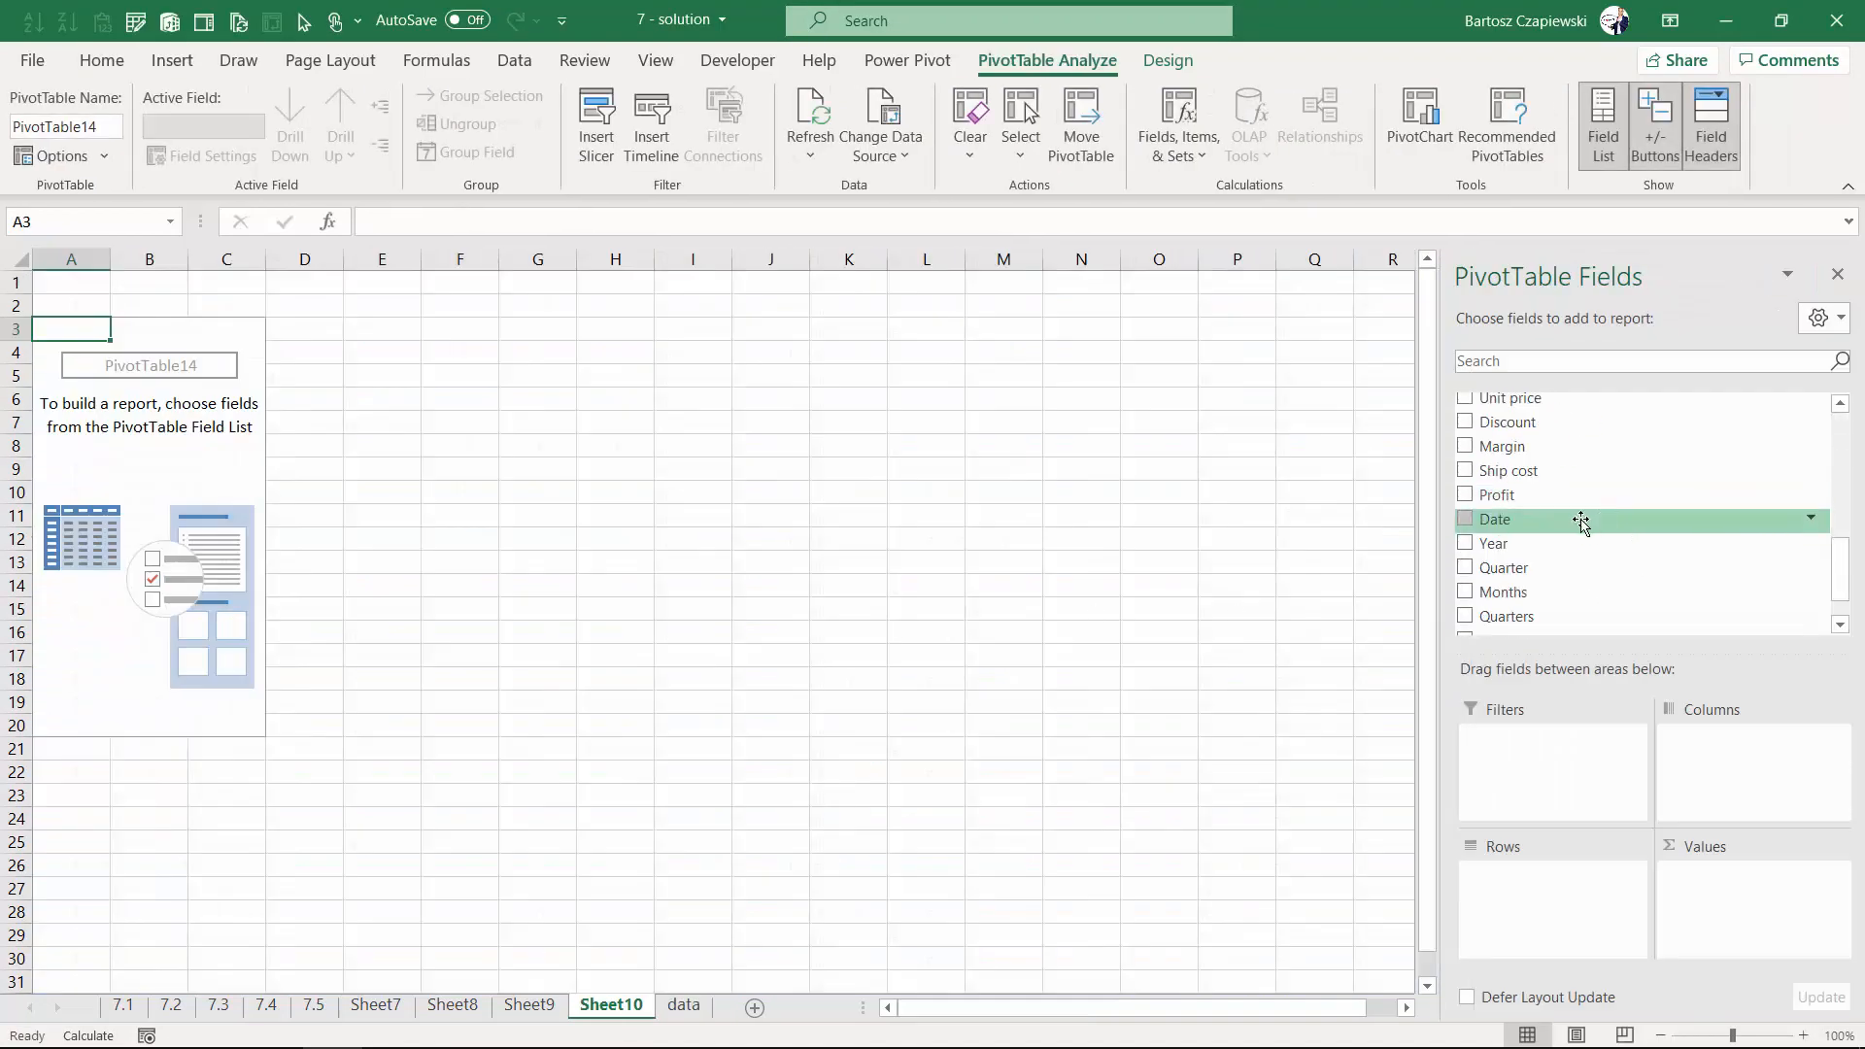
pyautogui.moveTo(1491, 543); pyautogui.dragTo(1557, 911)
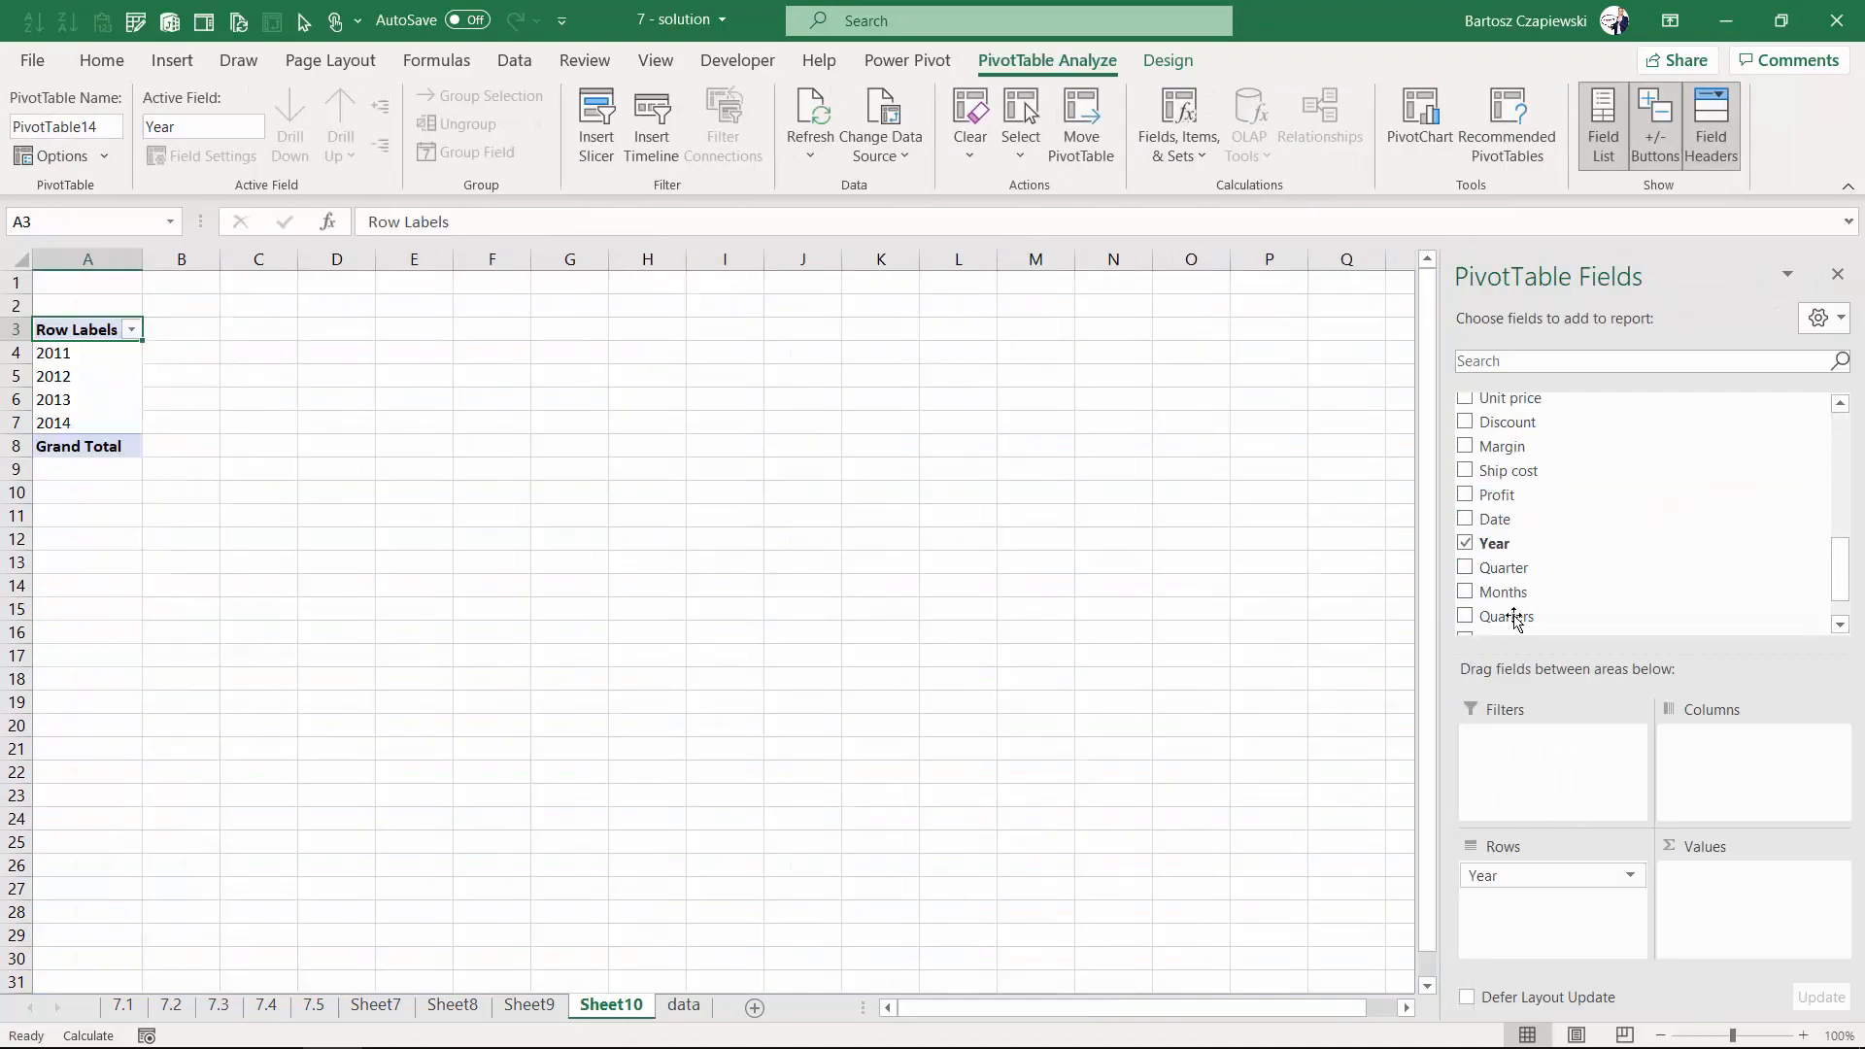
pyautogui.scroll(-2, 1512, 541)
pyautogui.scroll(4, 1483, 533)
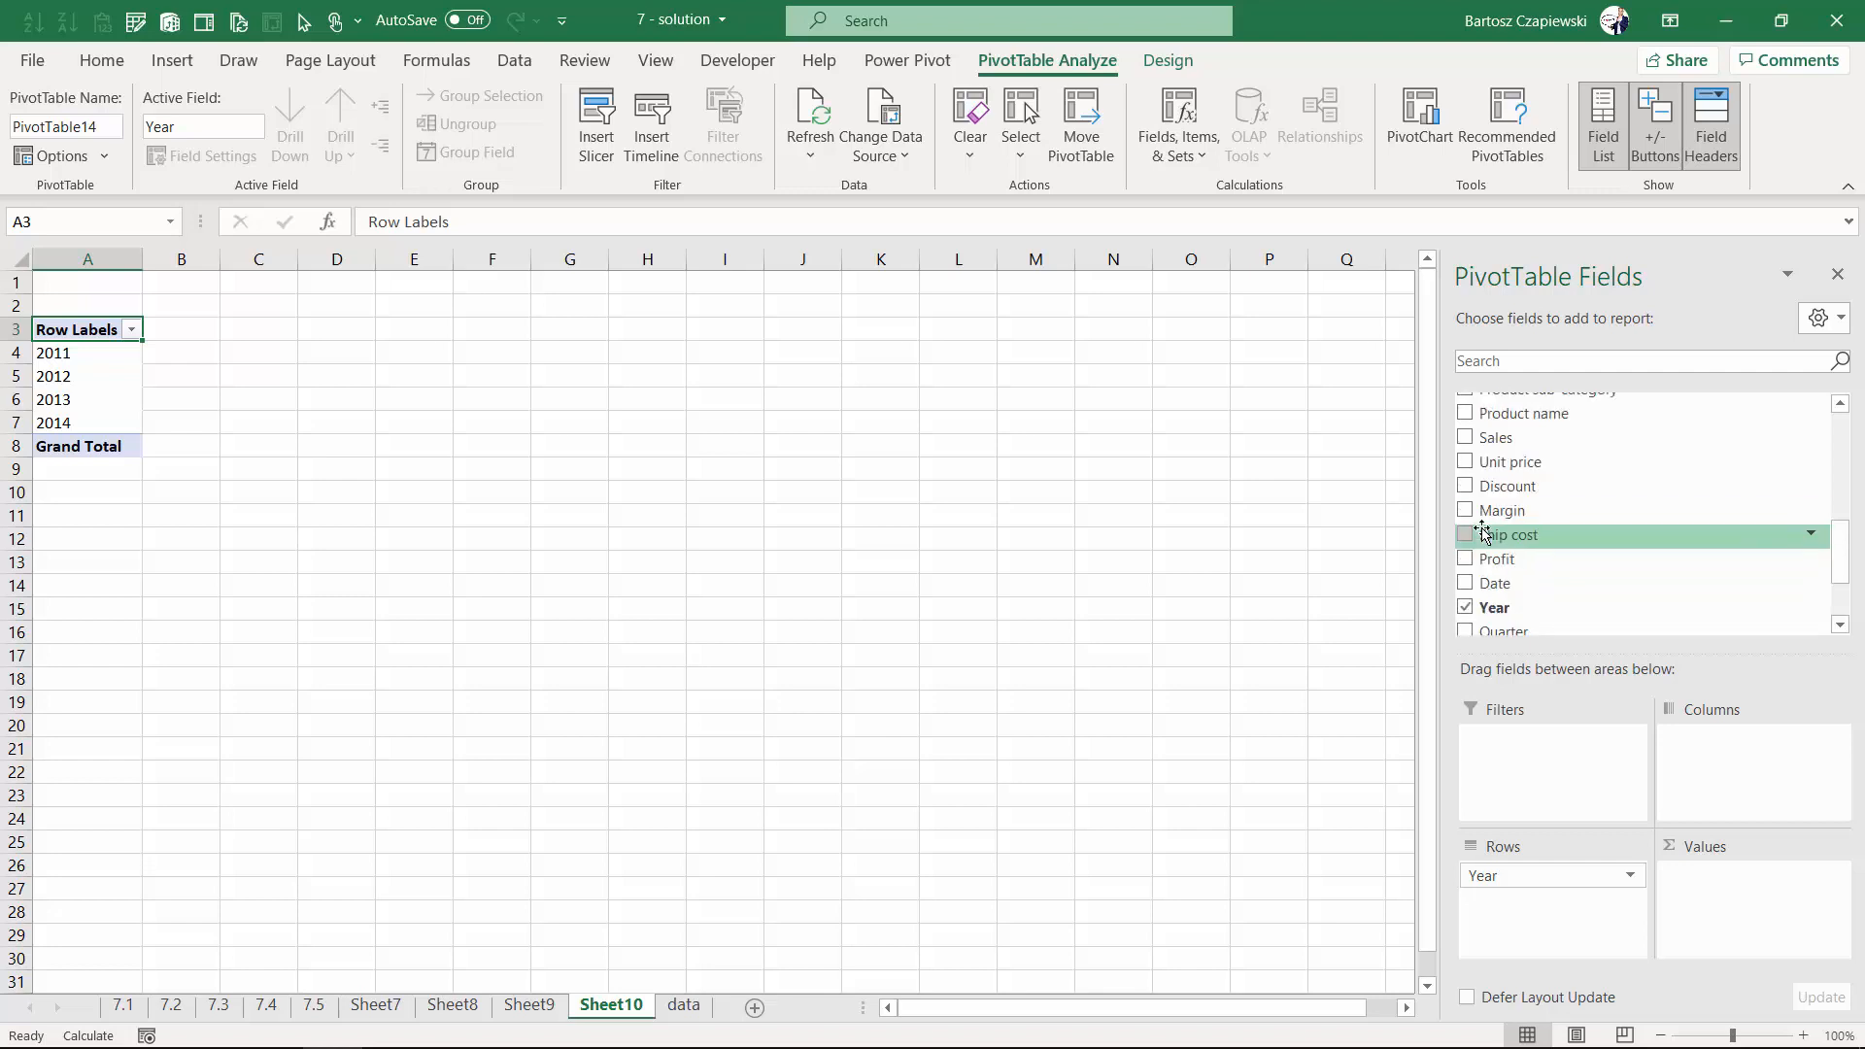
pyautogui.click(1466, 437)
pyautogui.scroll(4, 1501, 532)
pyautogui.moveTo(1501, 511); pyautogui.dragTo(1748, 743)
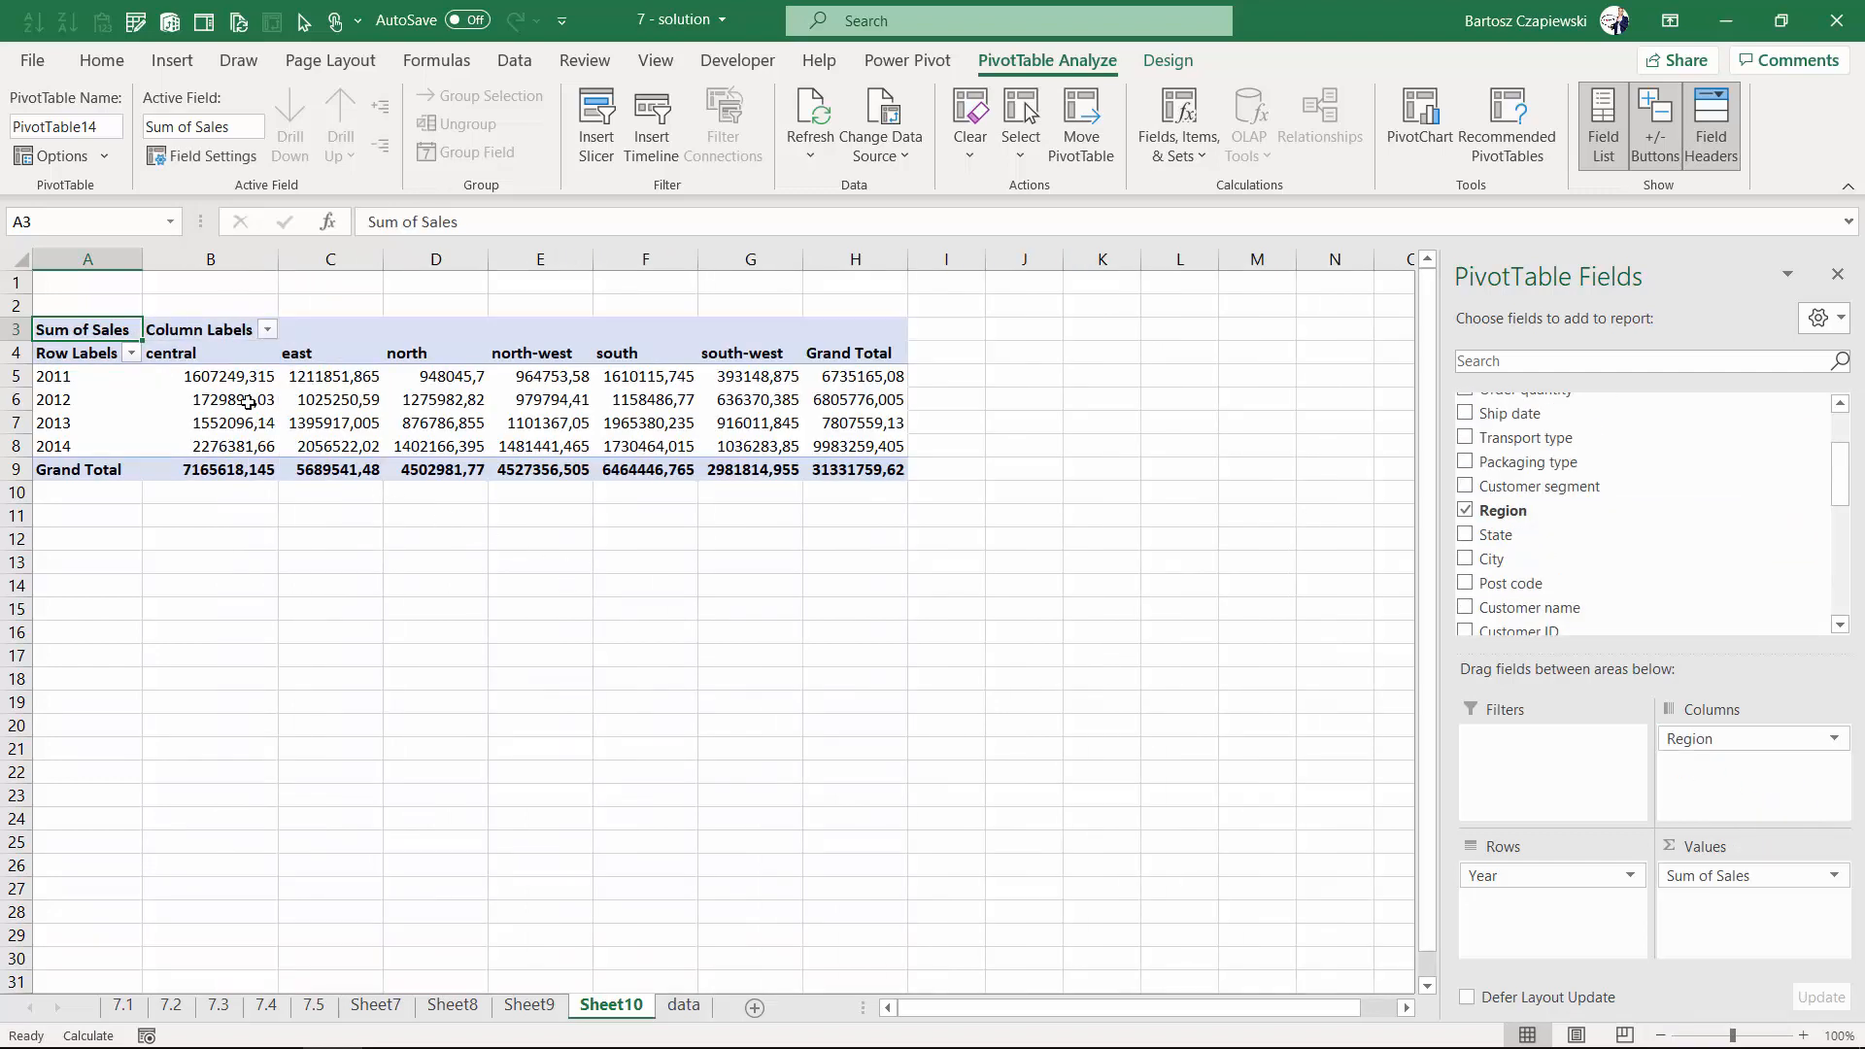
# - Show the sales values as Rank Largest to Smallest with Year as the base field
pyautogui.click(222, 375)
pyautogui.rightClick(222, 375)
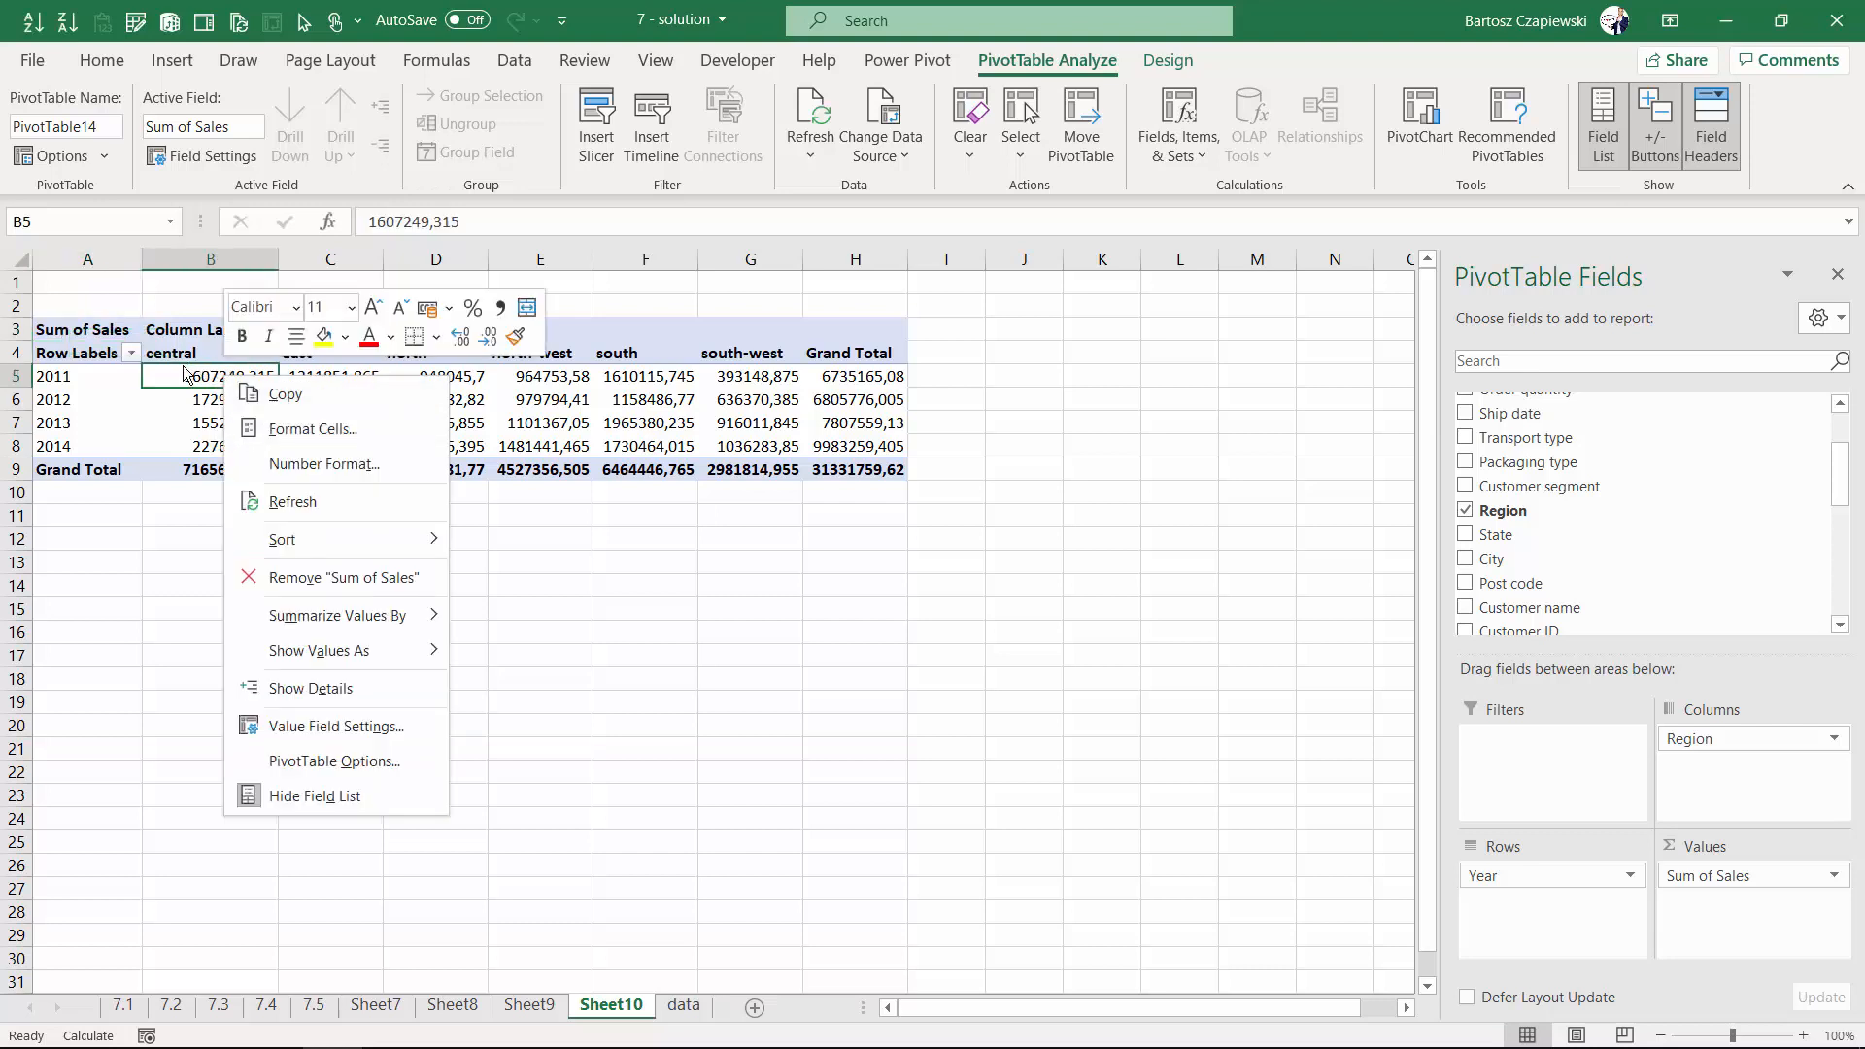
pyautogui.click(212, 378)
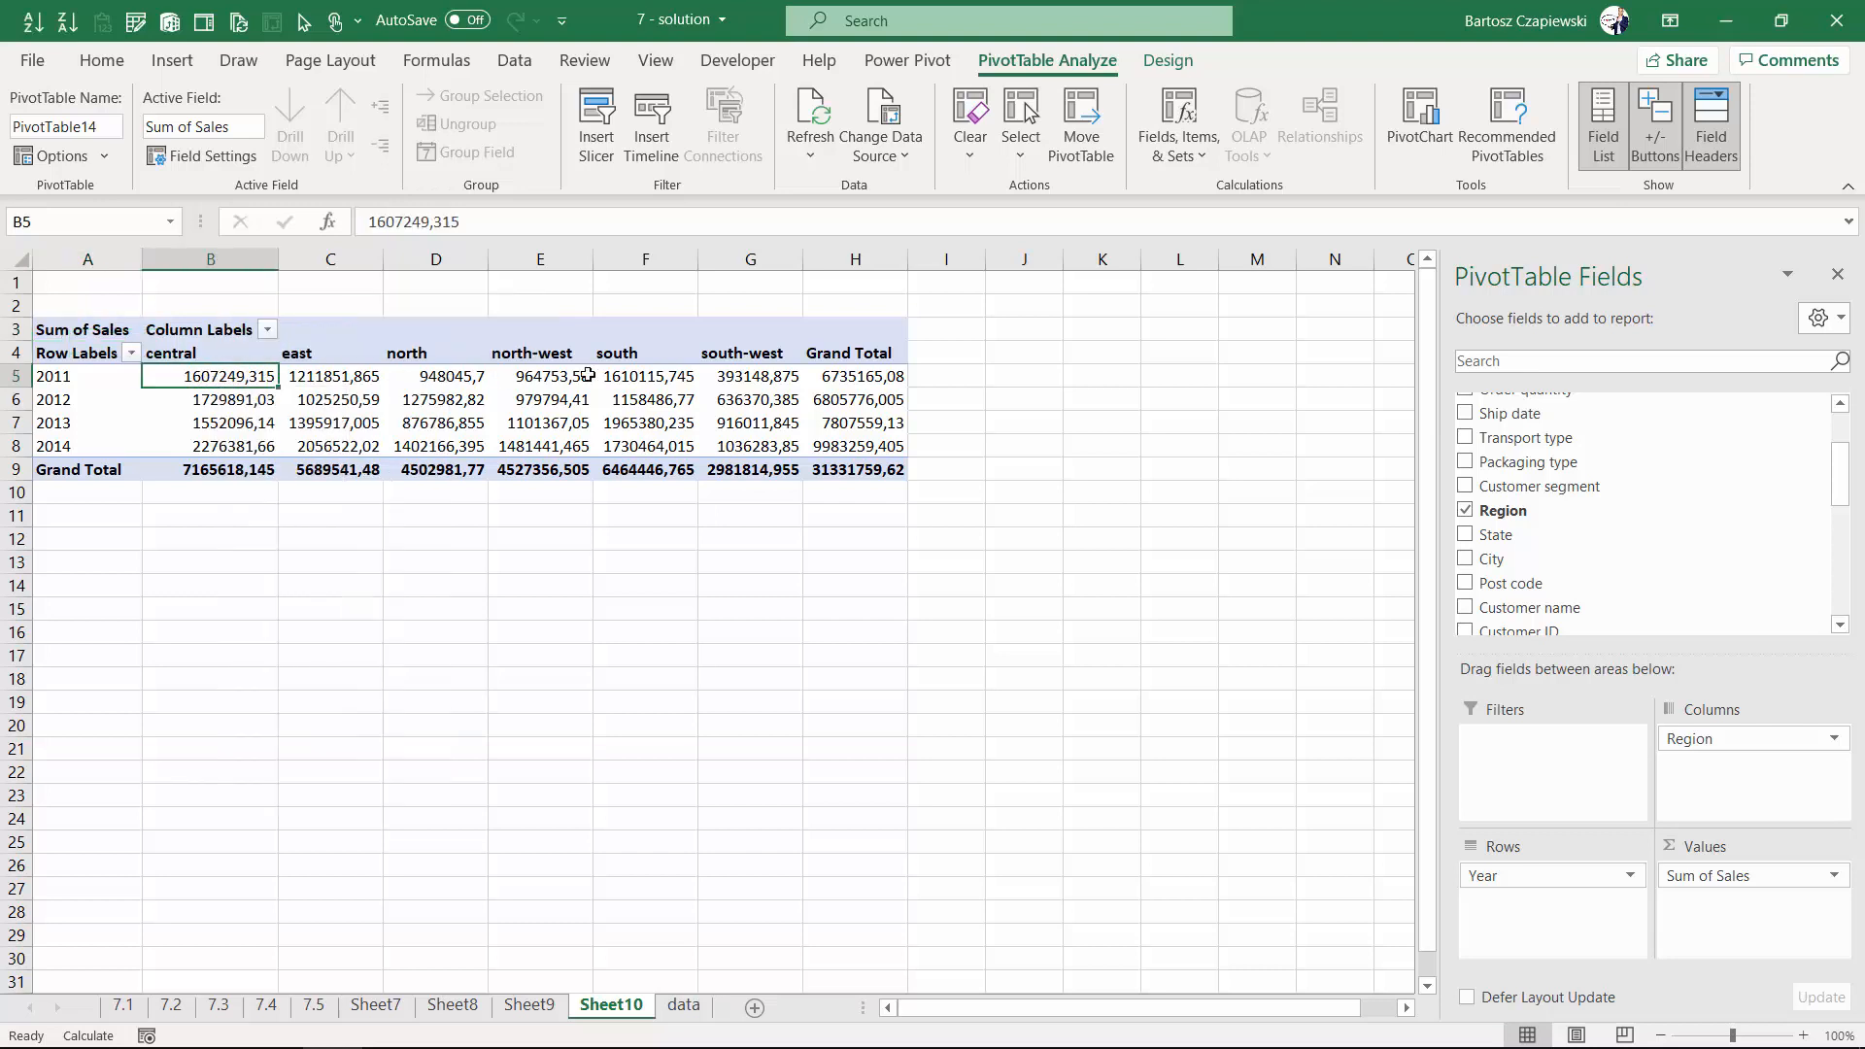
pyautogui.moveTo(233, 377)
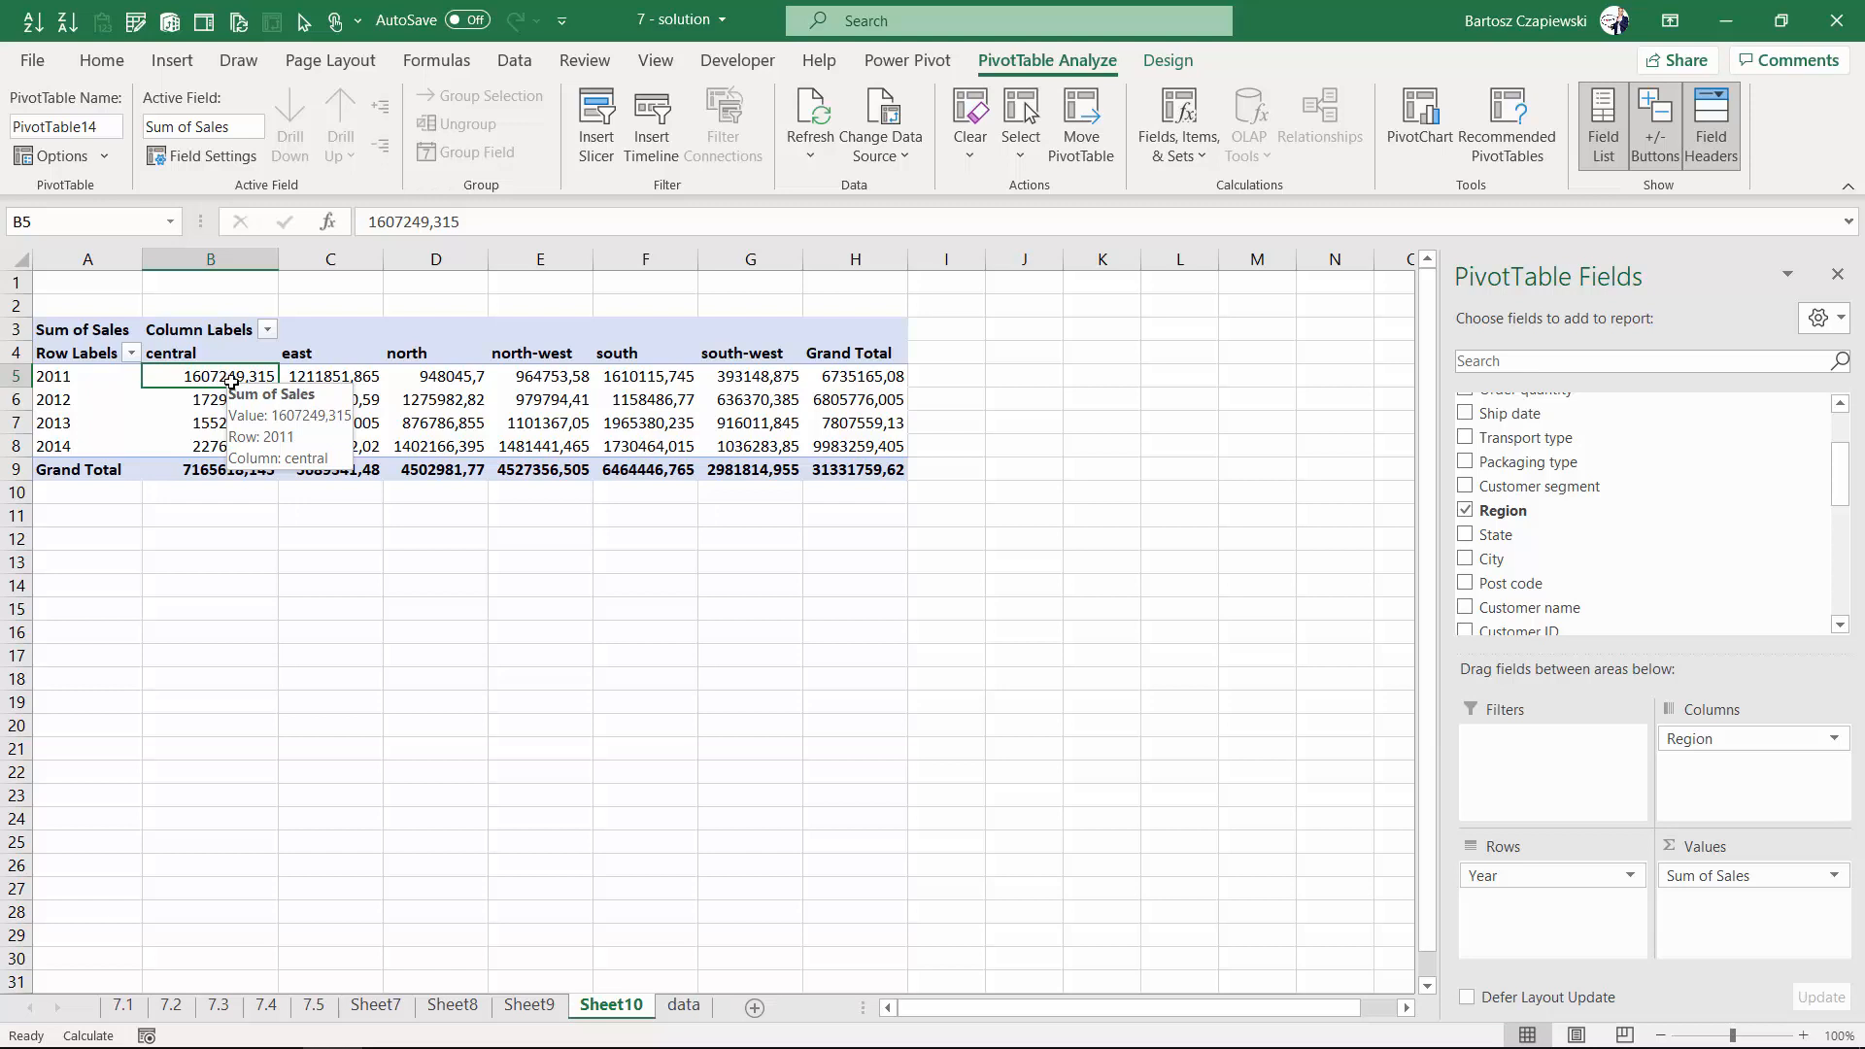
pyautogui.rightClick(242, 379)
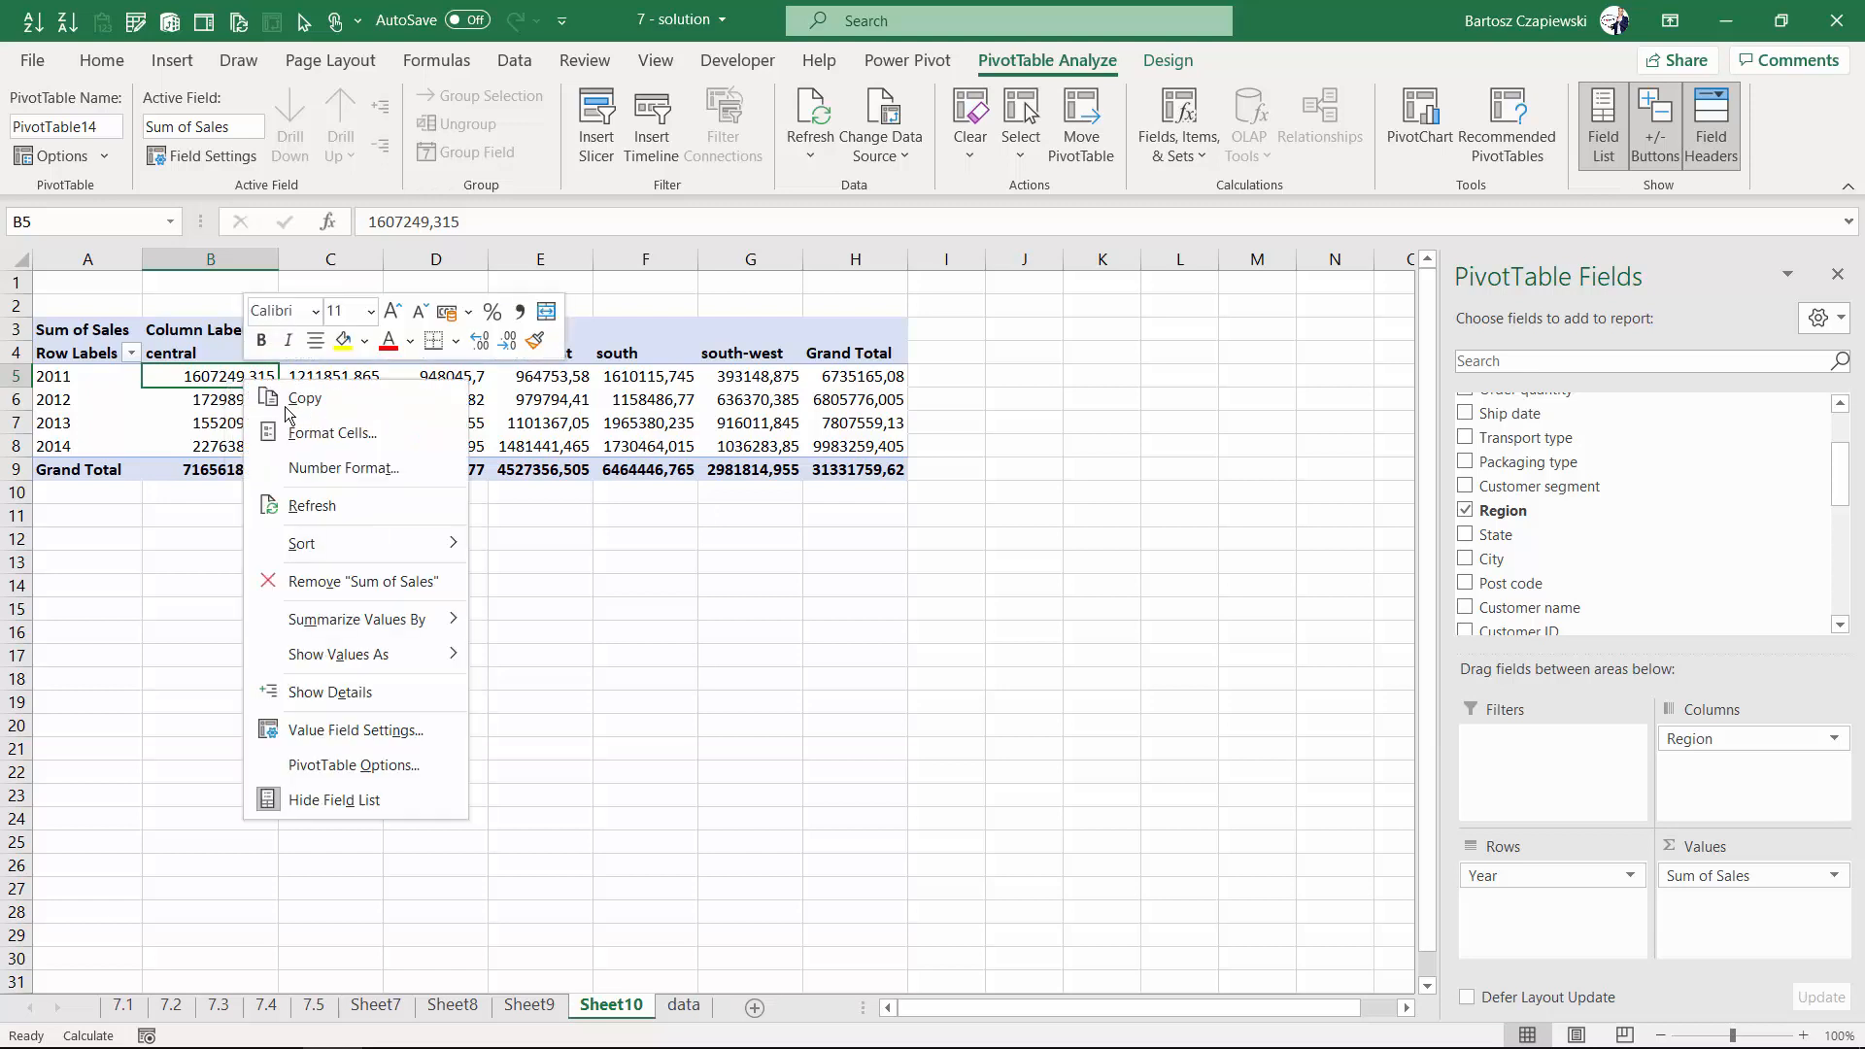
pyautogui.moveTo(351, 661)
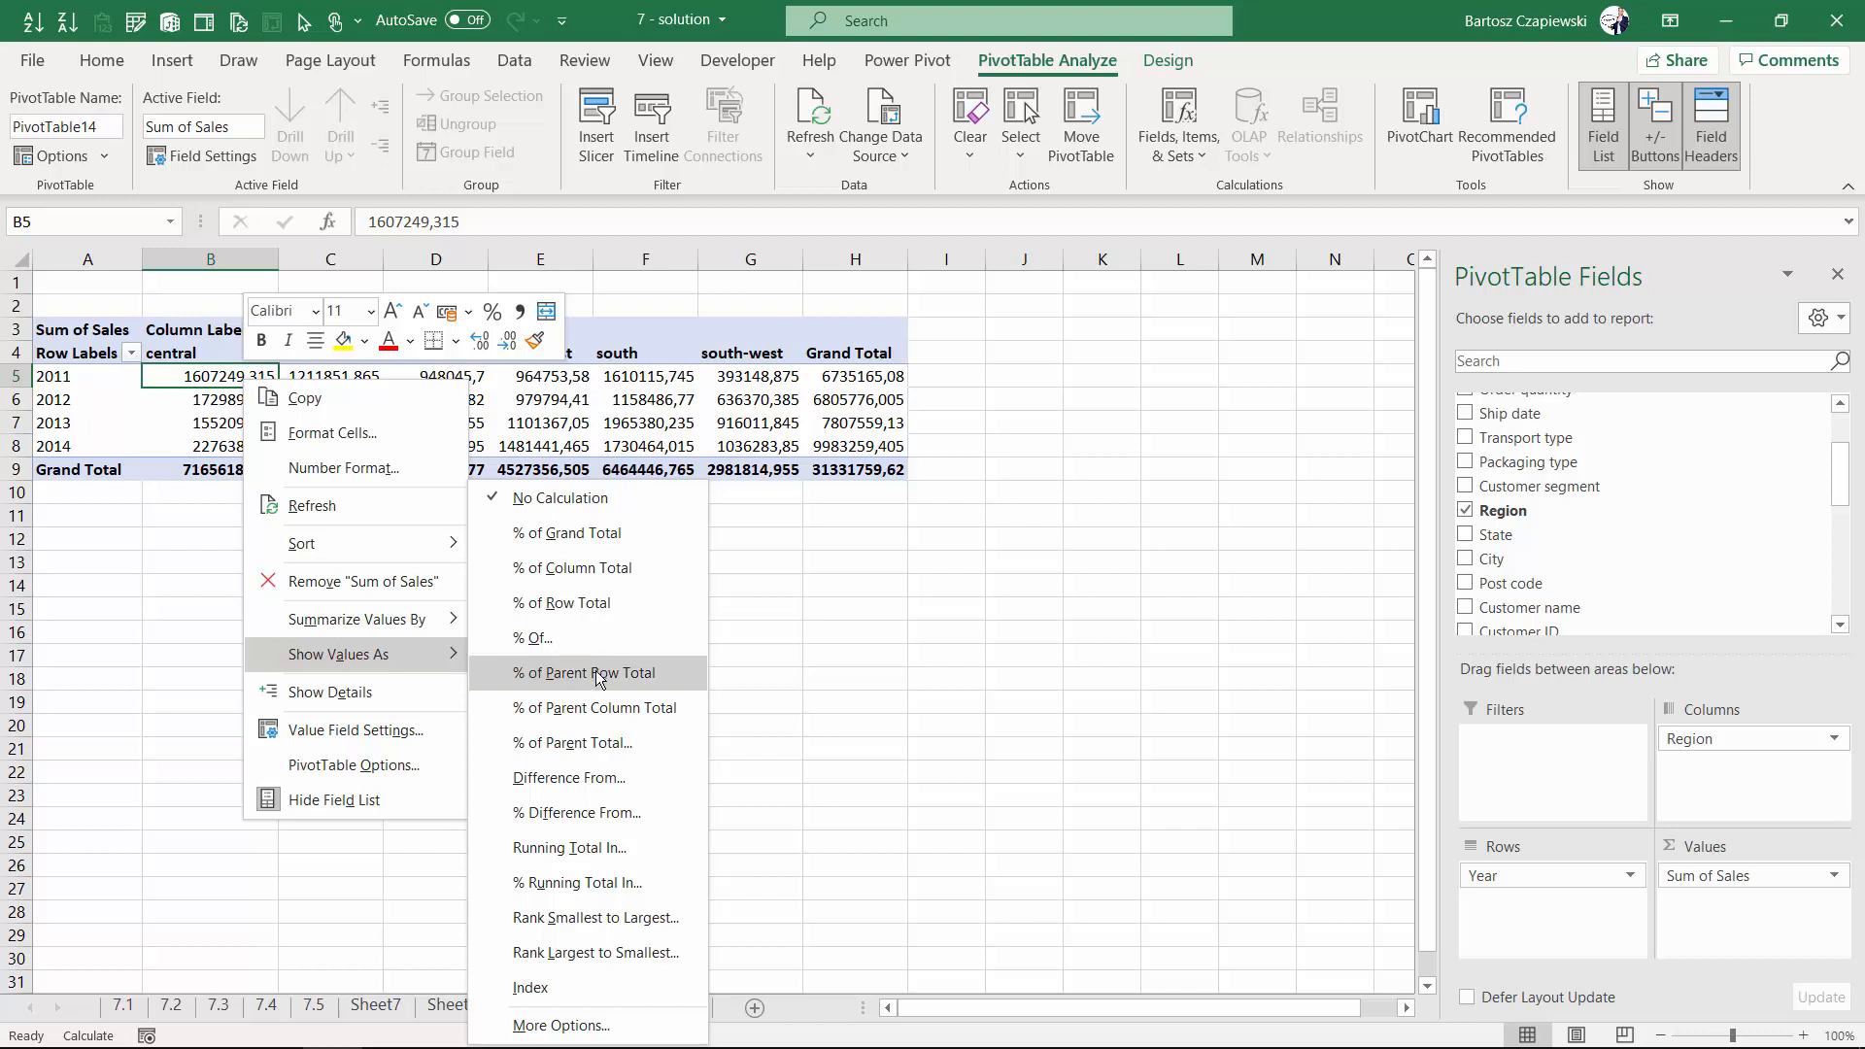
pyautogui.click(667, 952)
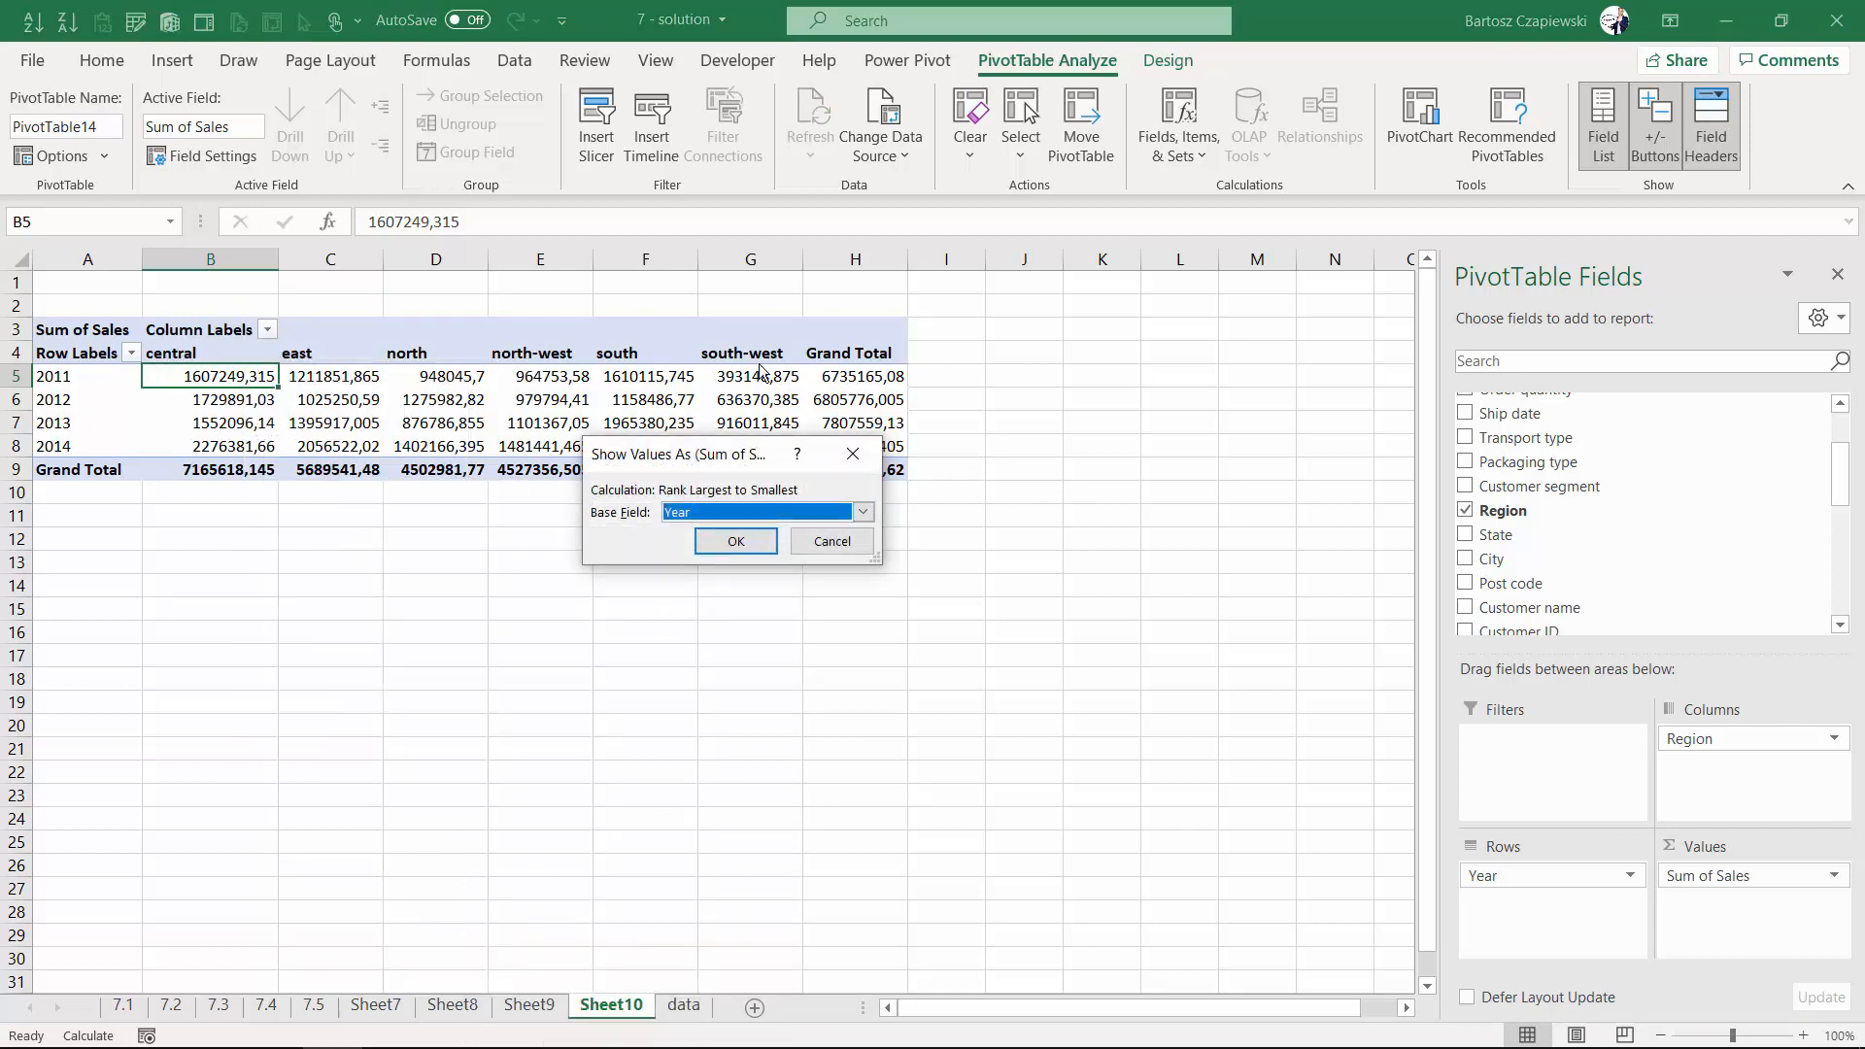
pyautogui.click(728, 520)
pyautogui.click(714, 538)
pyautogui.click(736, 541)
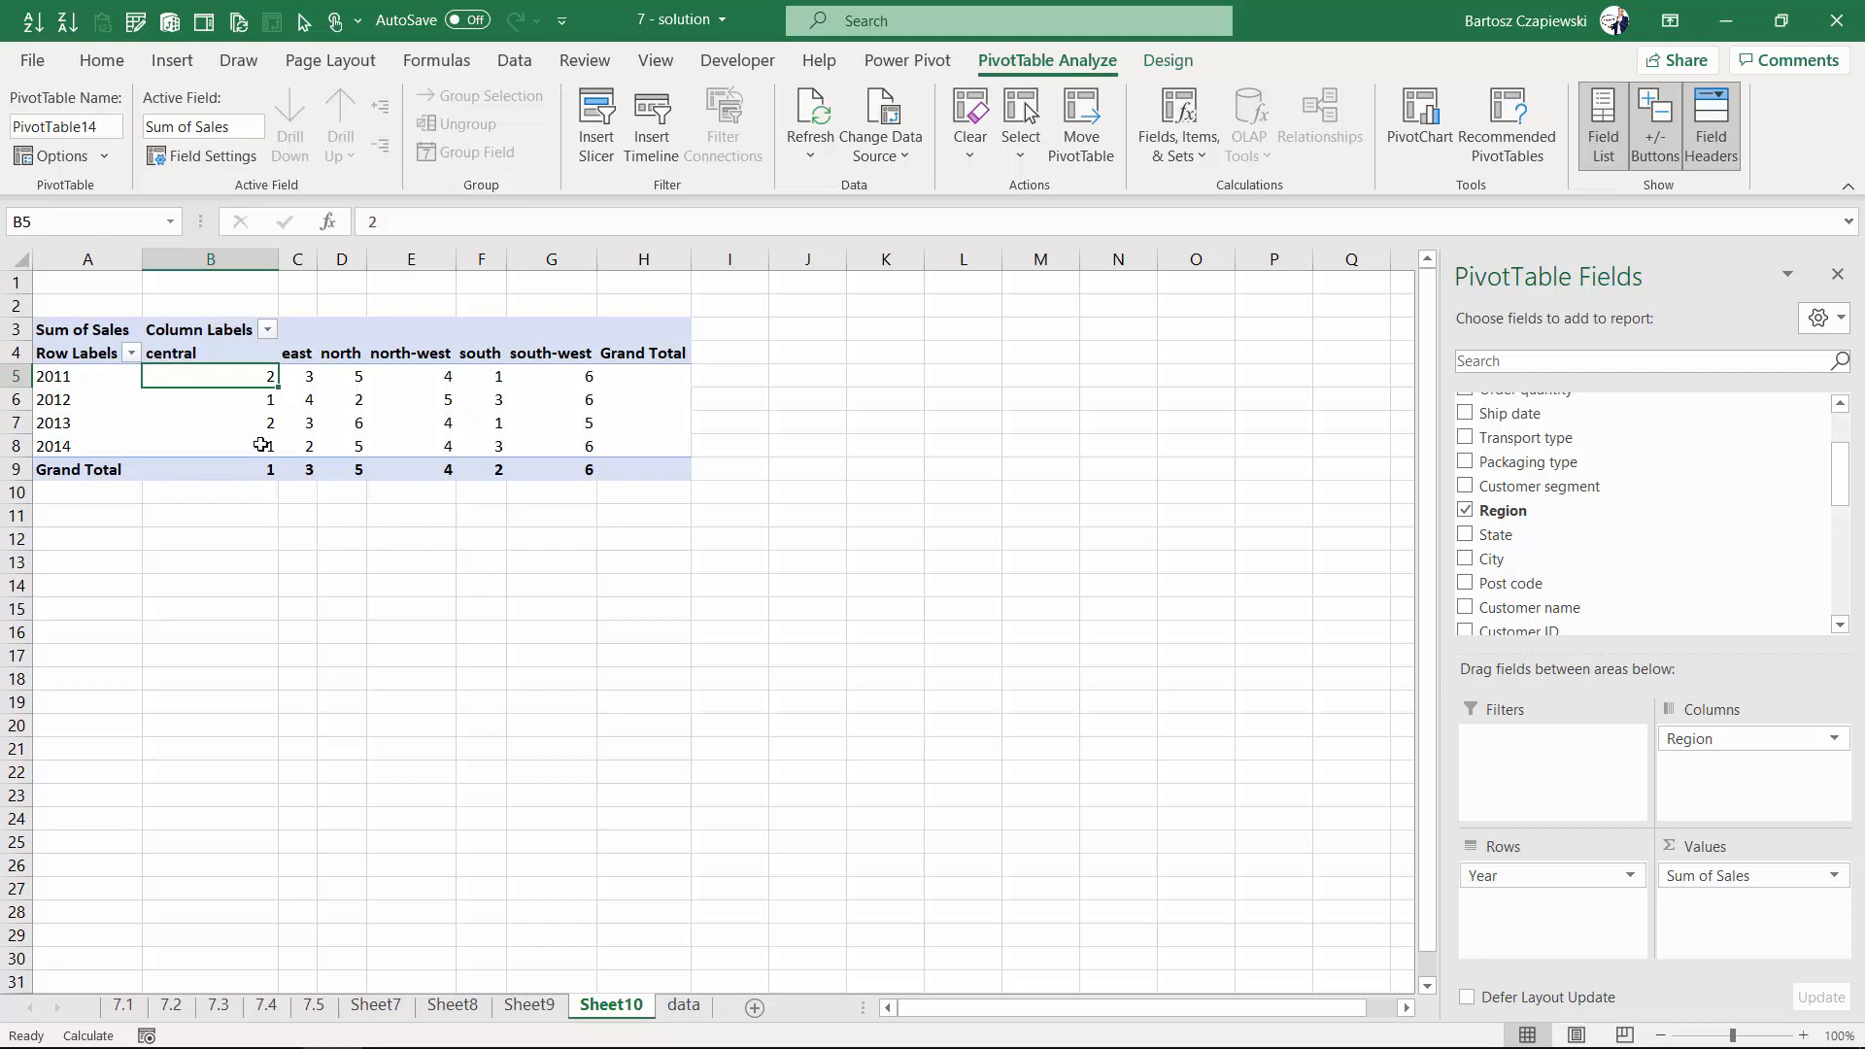
# - Undo the ranking of the sales values
pyautogui.press('Down')
pyautogui.press('Down')
pyautogui.press('Down')
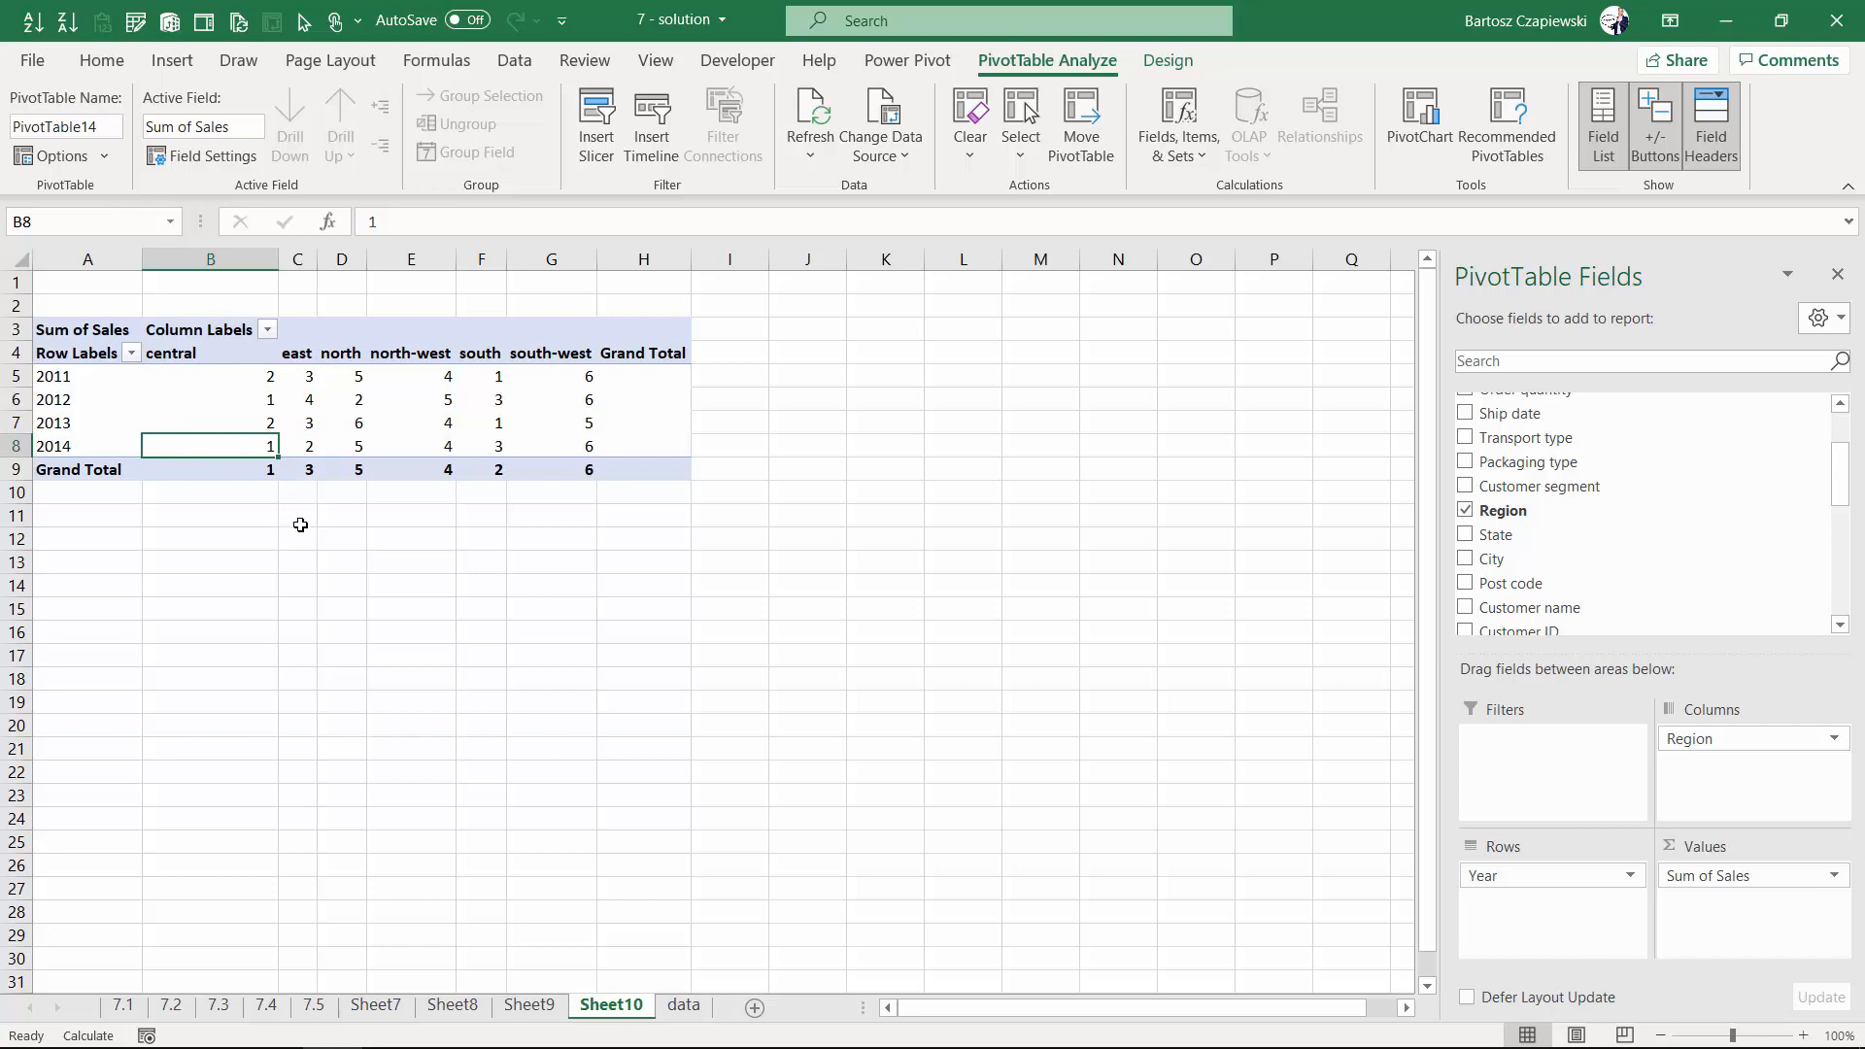
pyautogui.hotkey('ctrl', 'z')
# - Format the sales values as numbers with 0 decimal places and a 1000 separator
pyautogui.rightClick(231, 446)
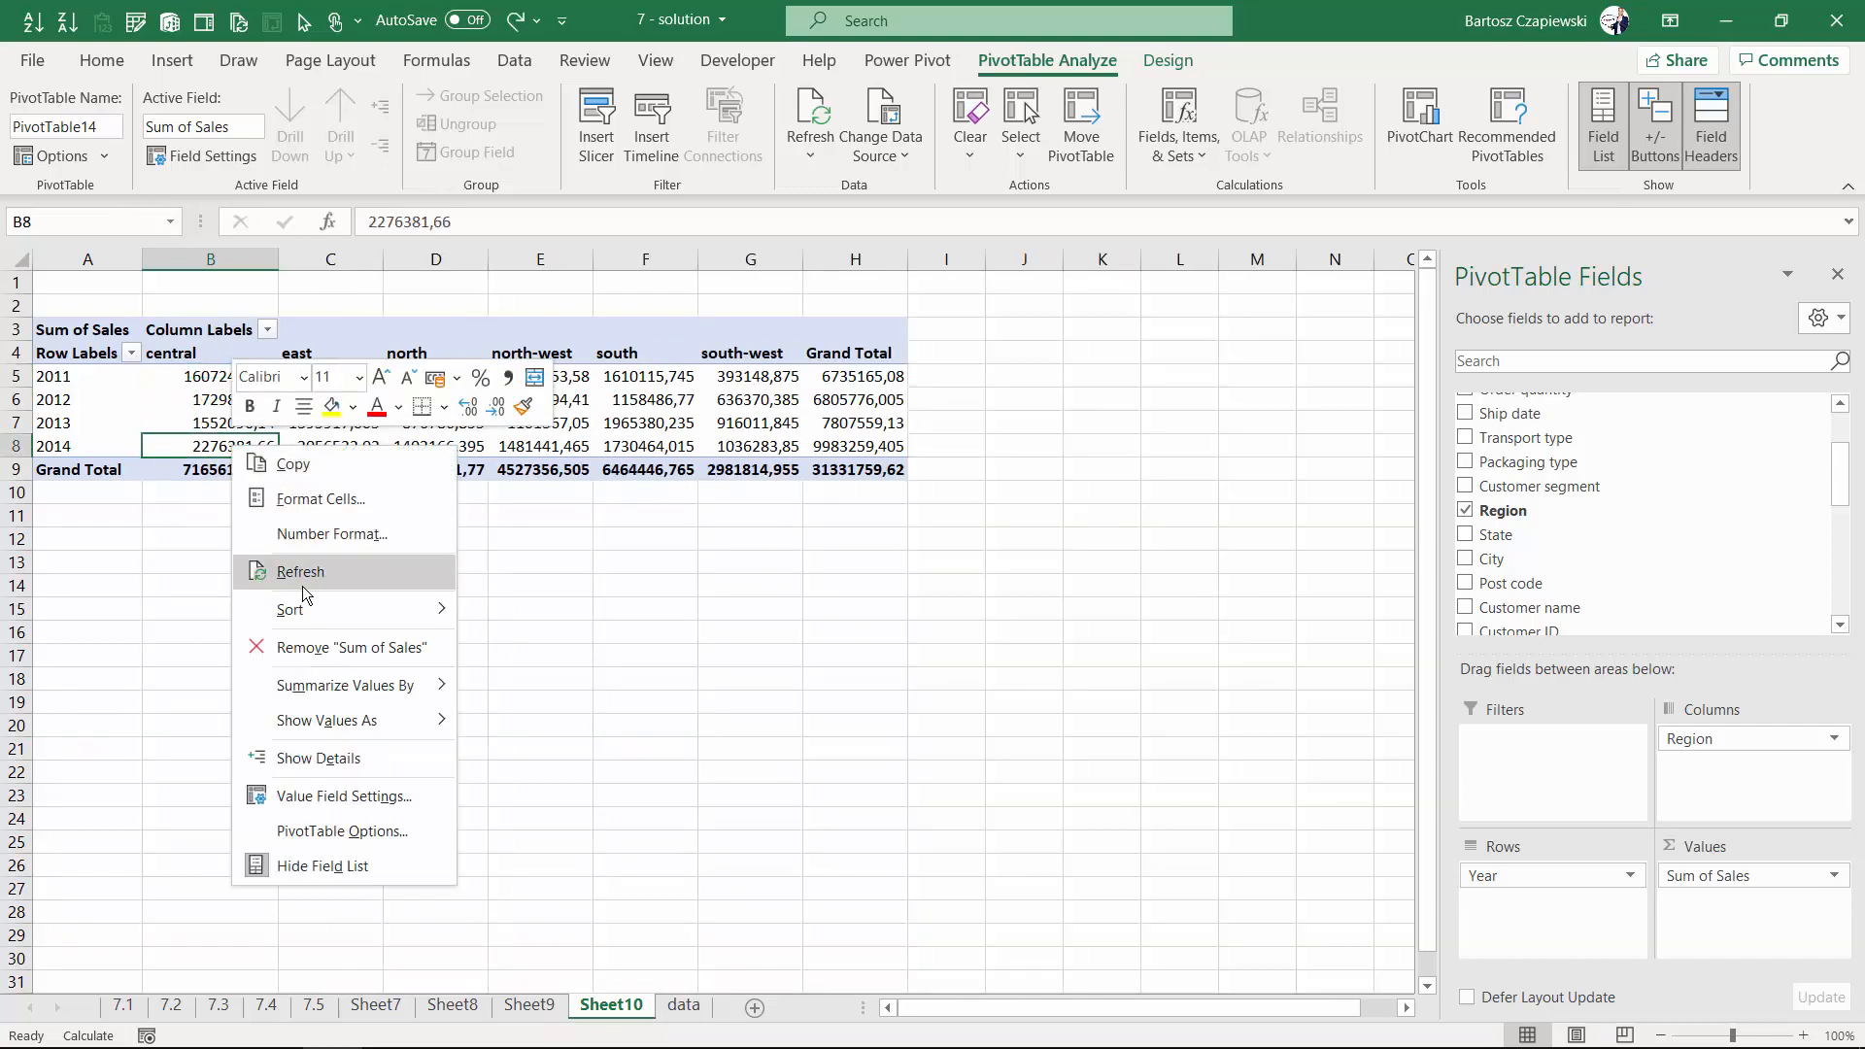
pyautogui.click(337, 534)
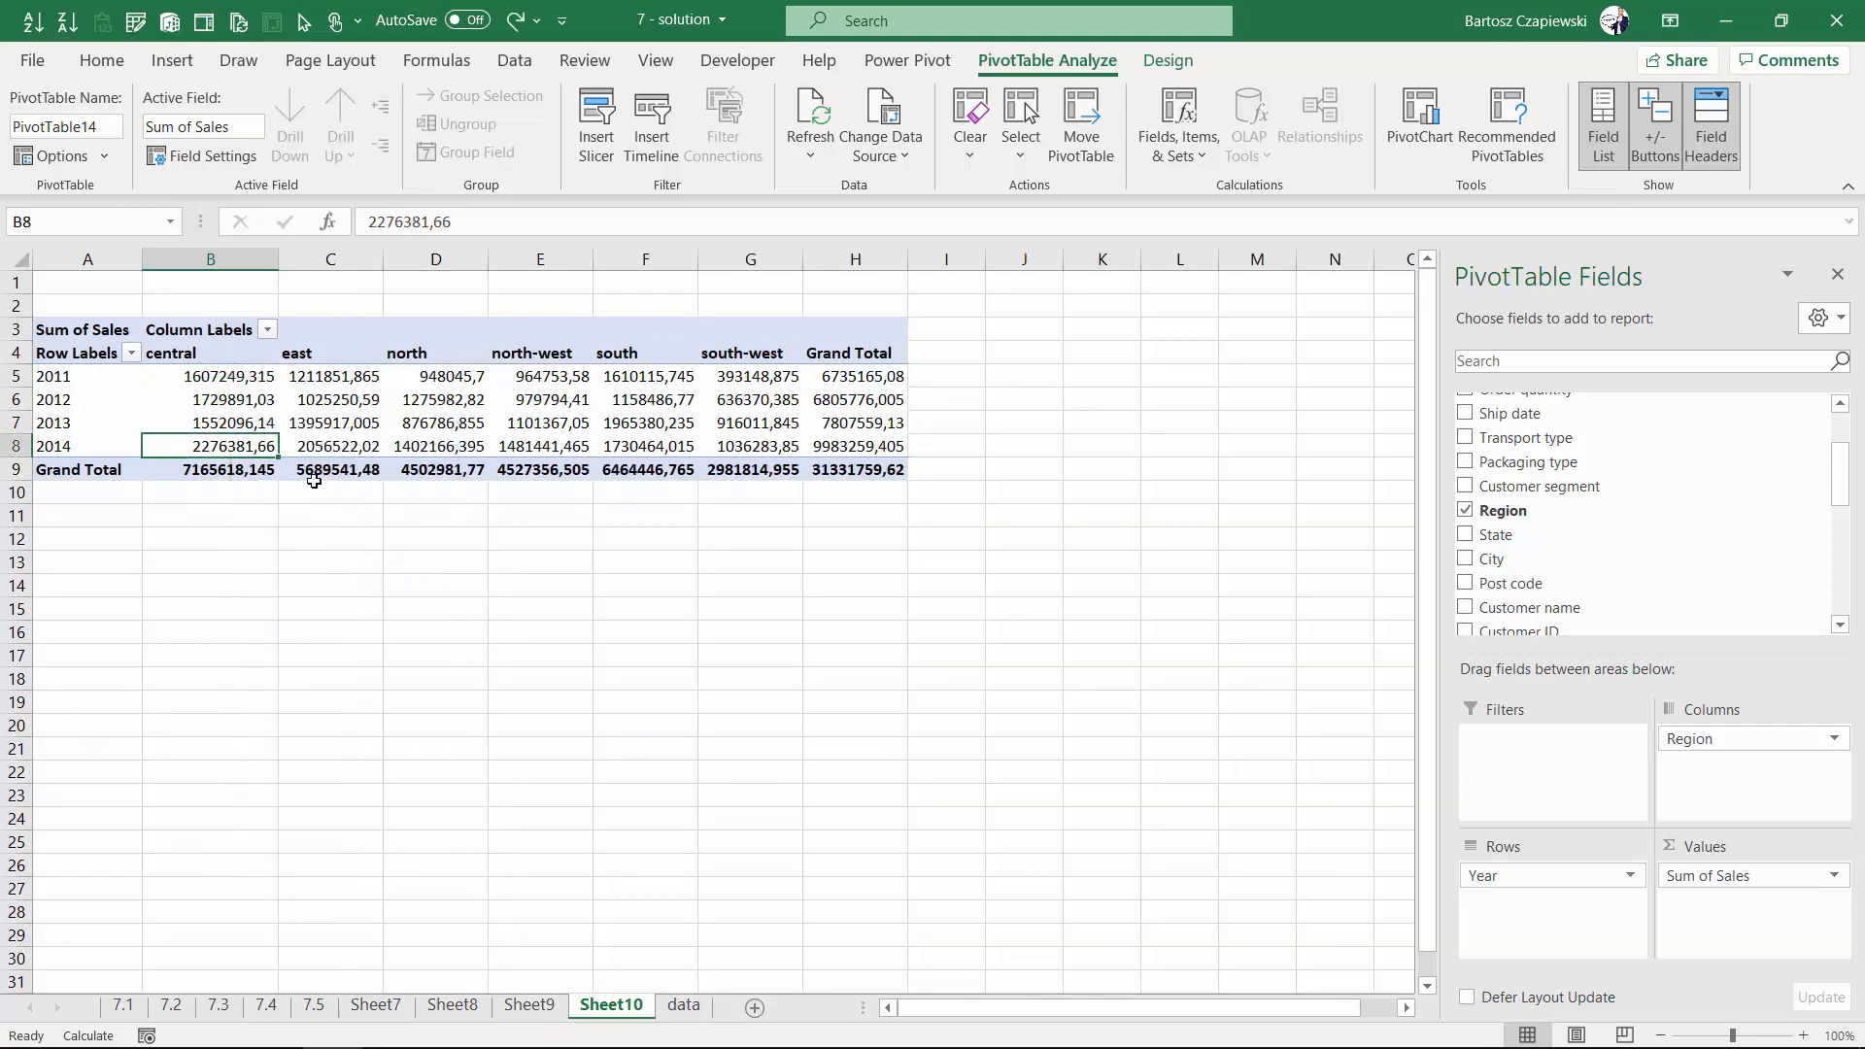
pyautogui.click(87, 343)
pyautogui.click(389, 388)
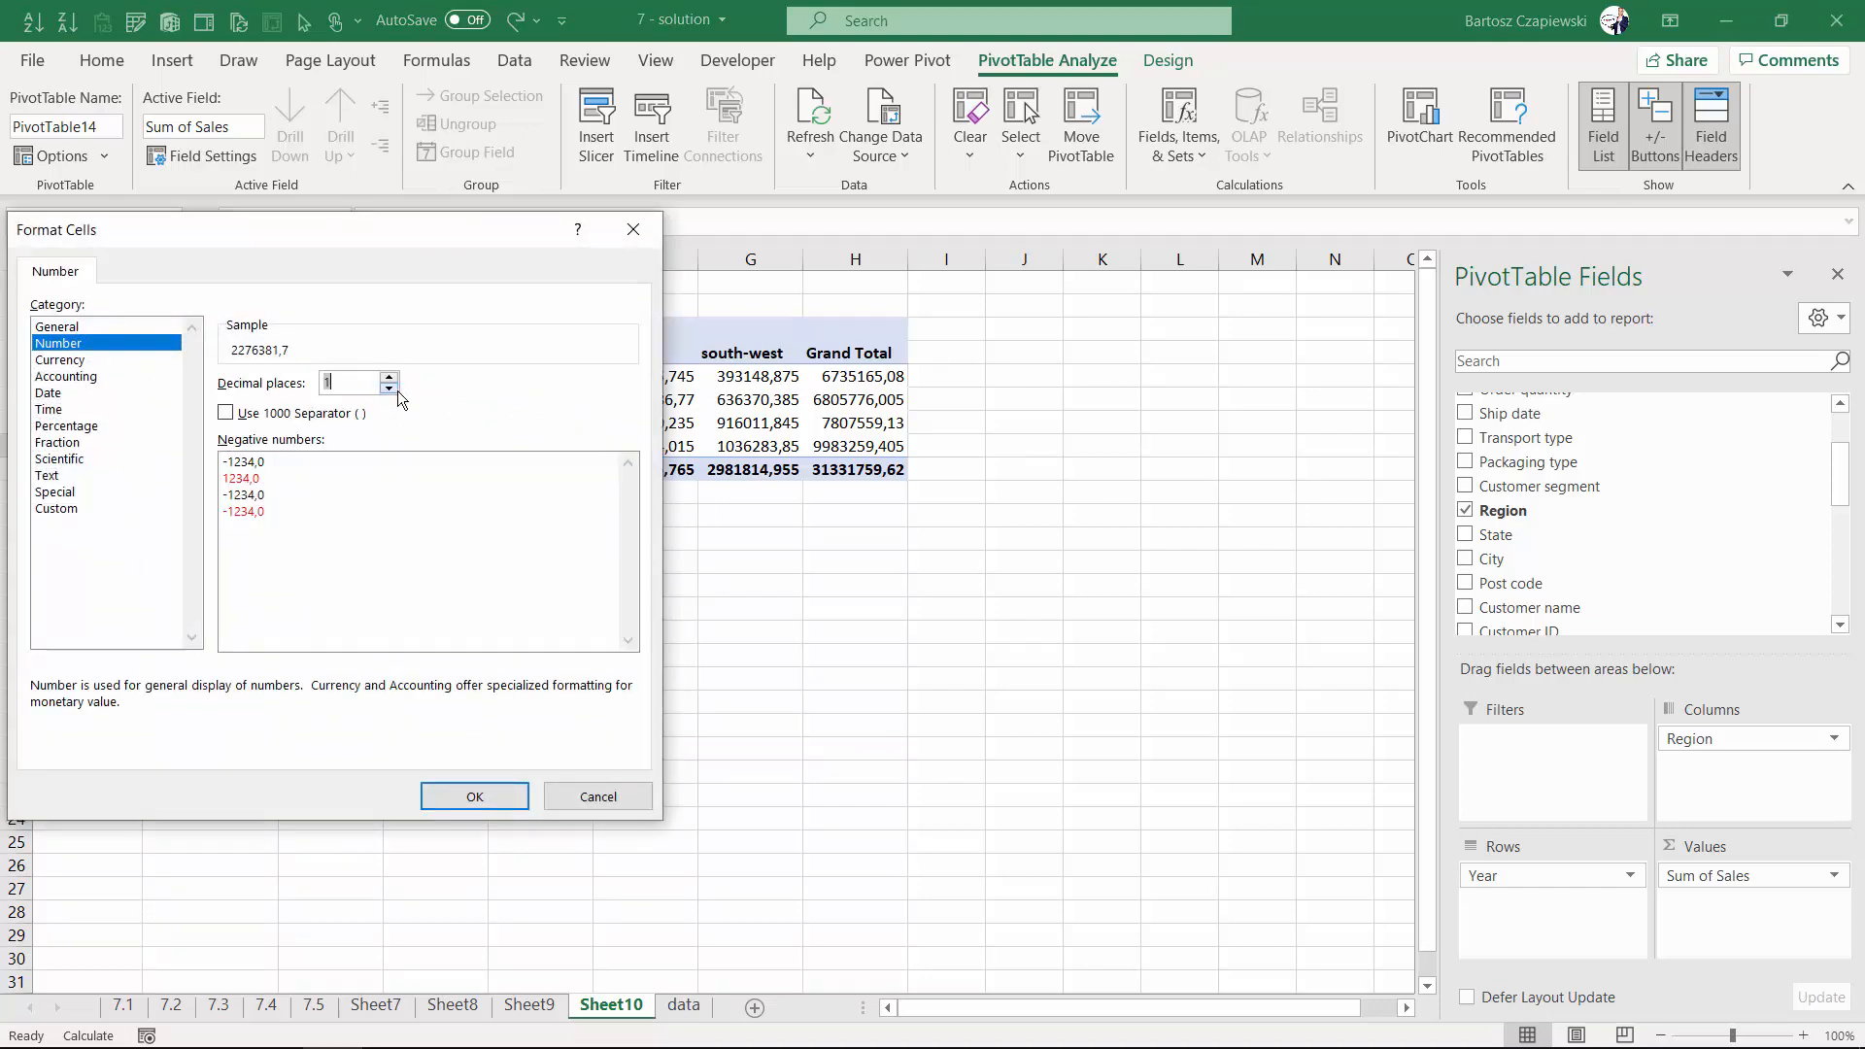
pyautogui.click(389, 389)
pyautogui.click(225, 413)
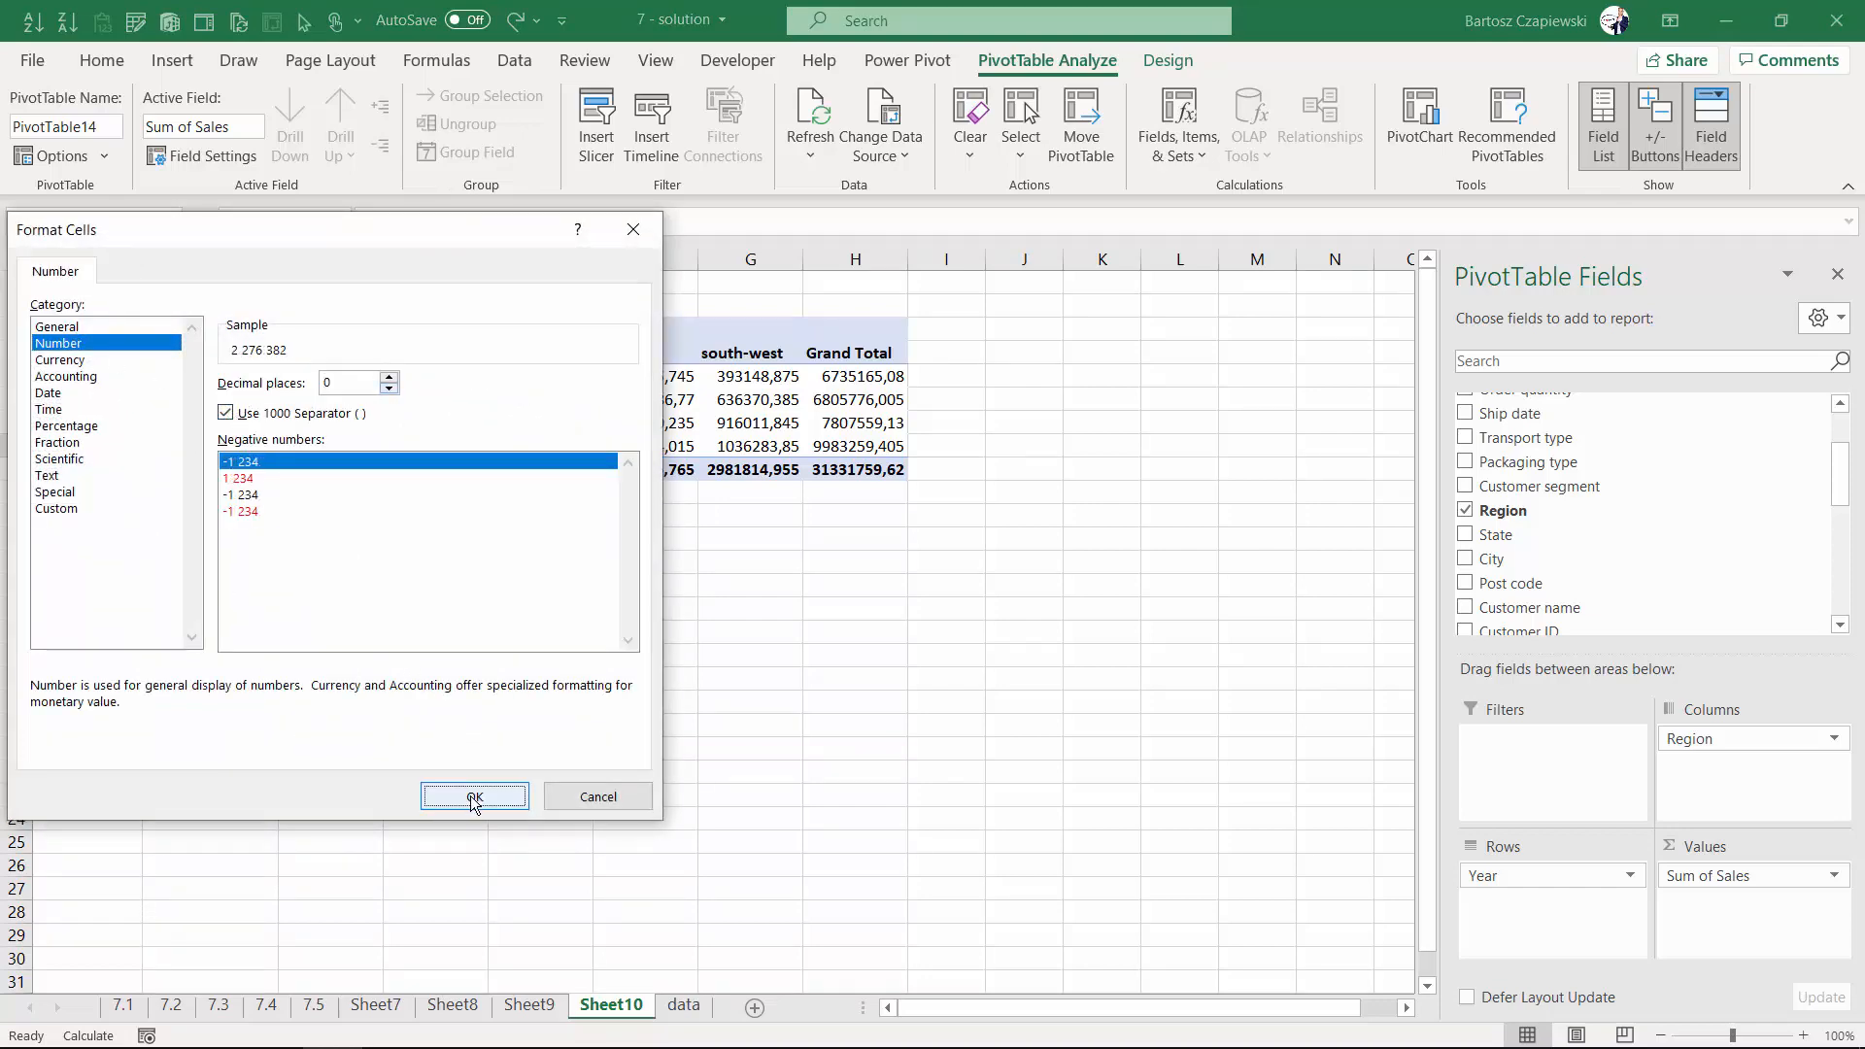
pyautogui.click(474, 796)
# - Show the sales values as Rank Largest to Smallest with Year as the base field
pyautogui.moveTo(247, 447)
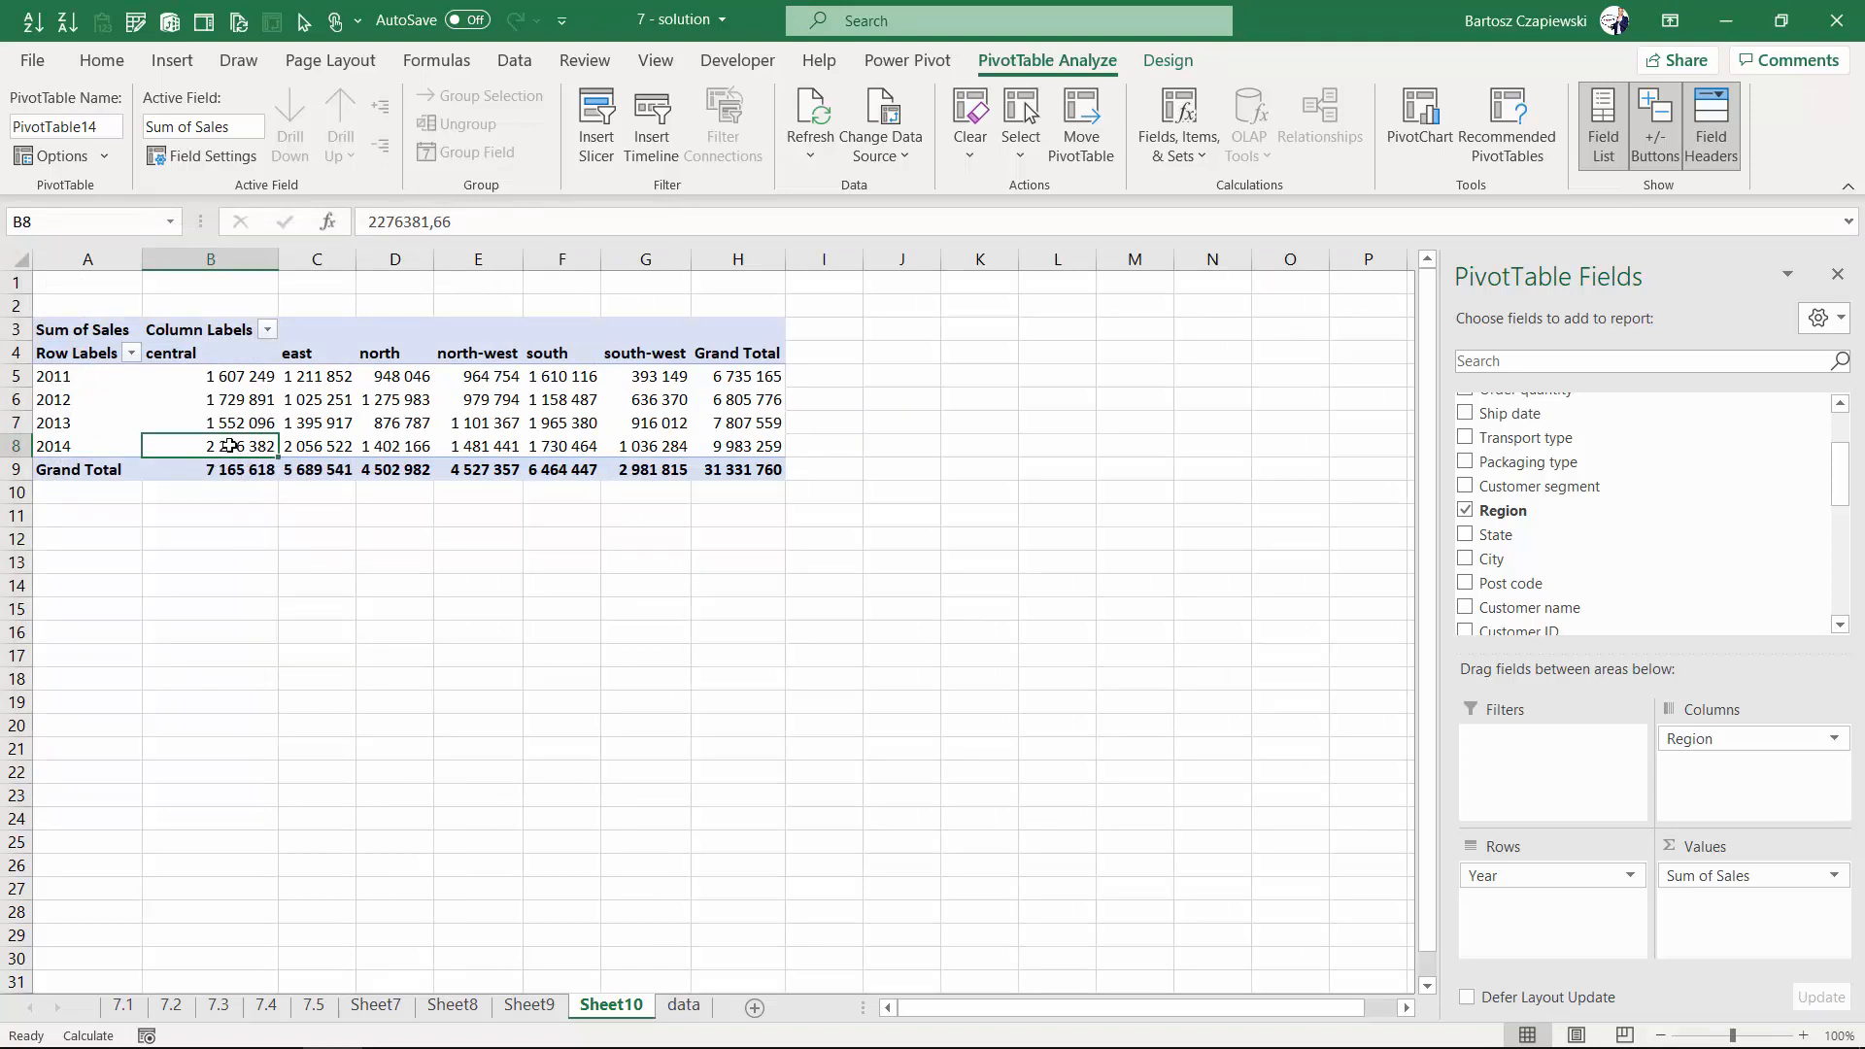
pyautogui.rightClick(243, 448)
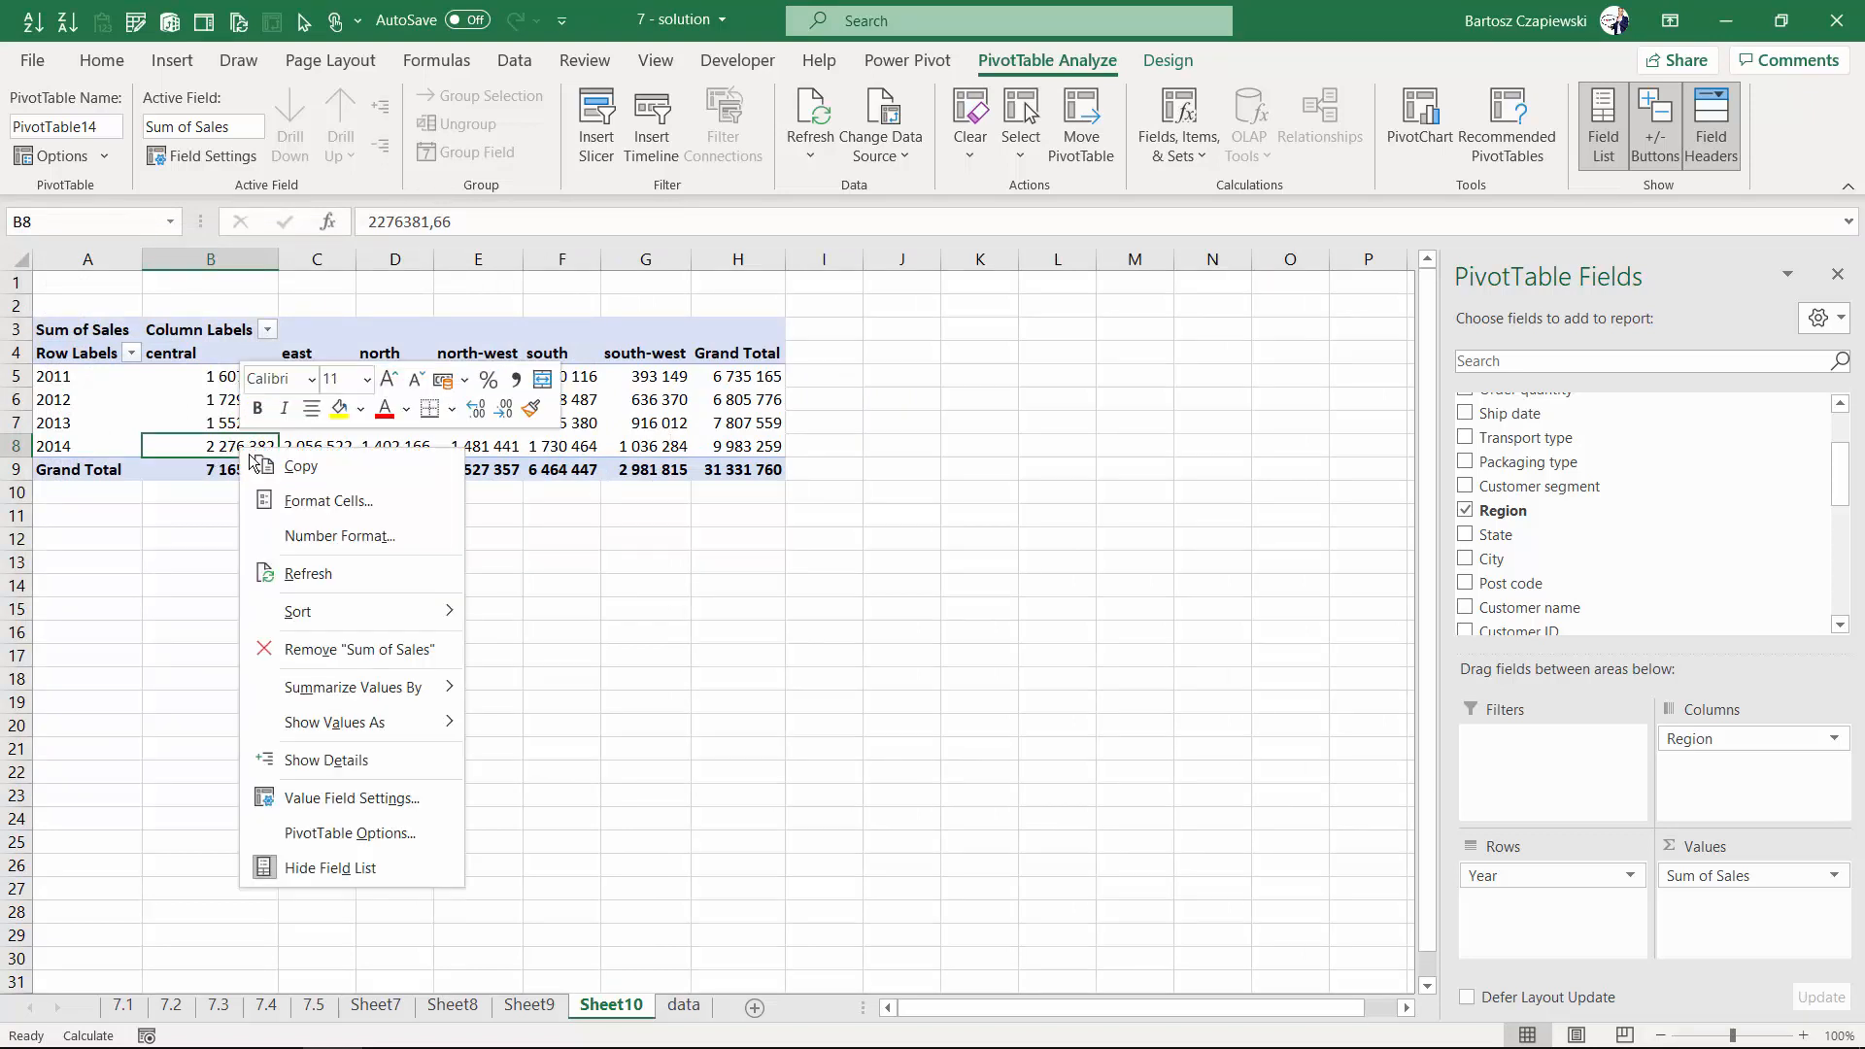
pyautogui.moveTo(345, 723)
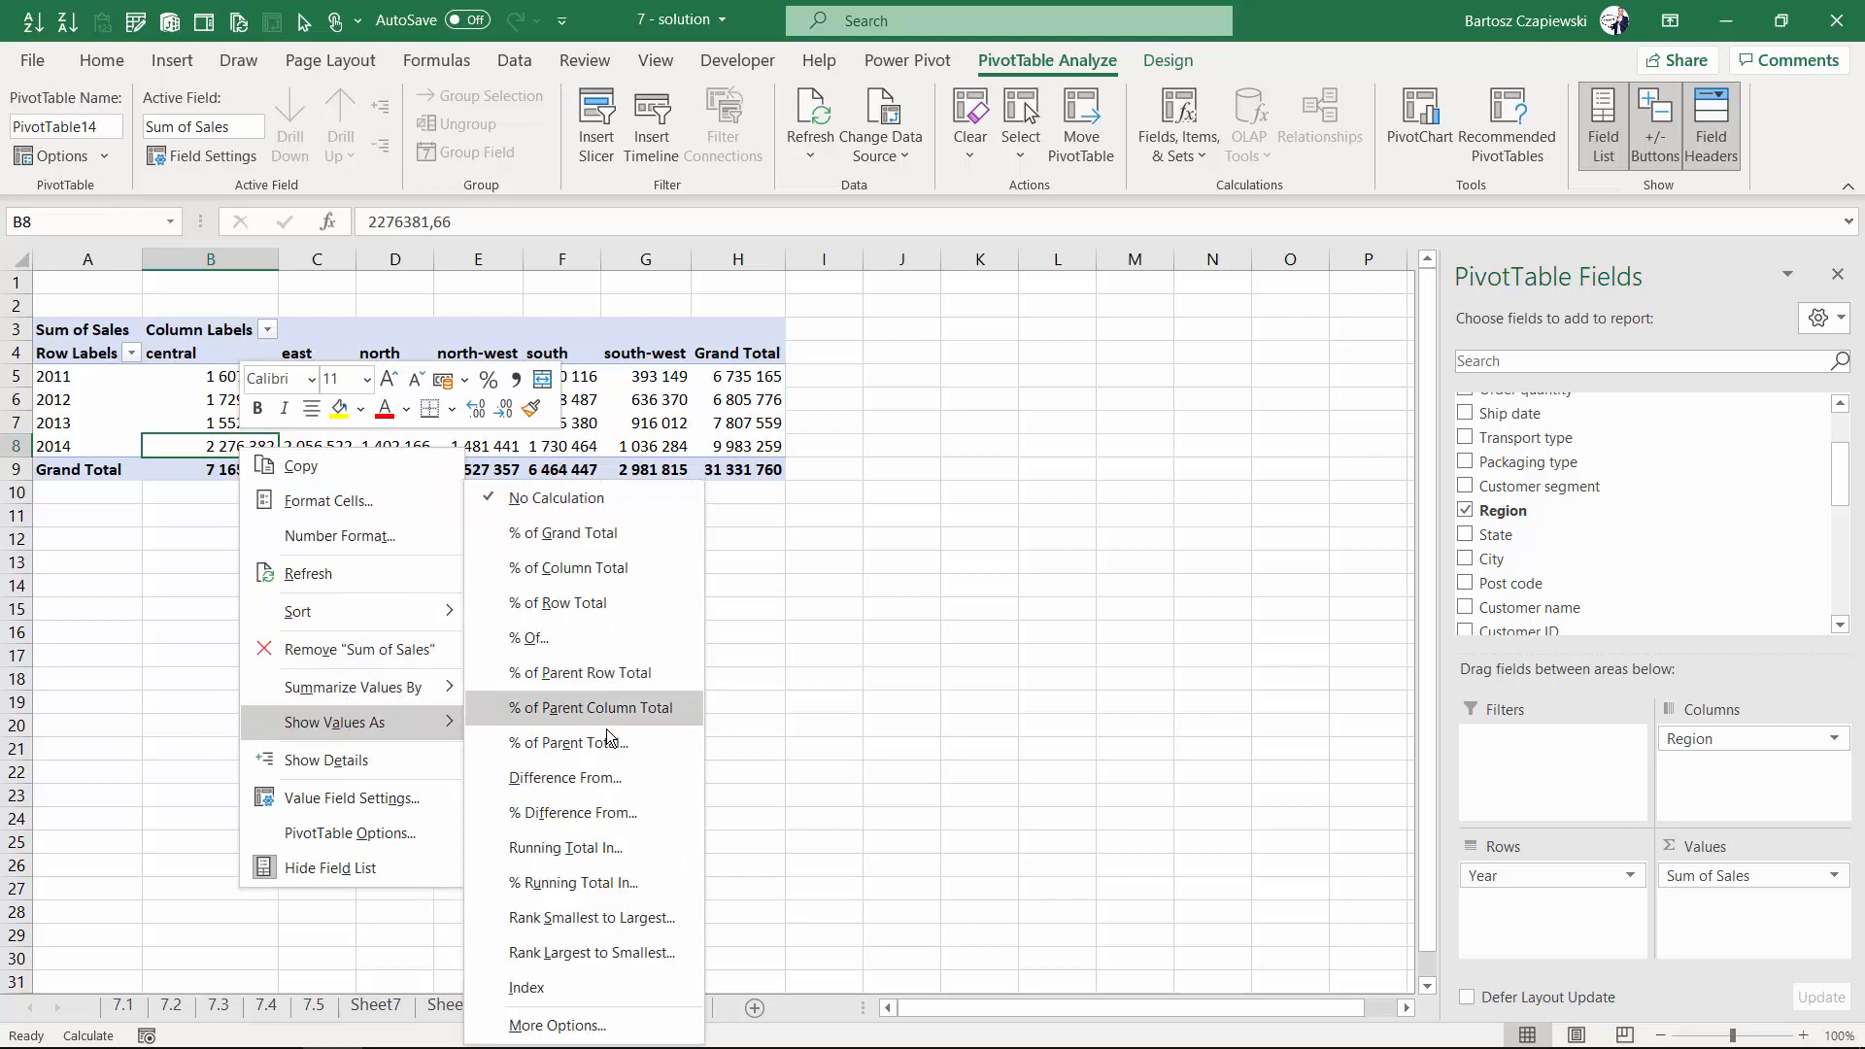
pyautogui.click(588, 952)
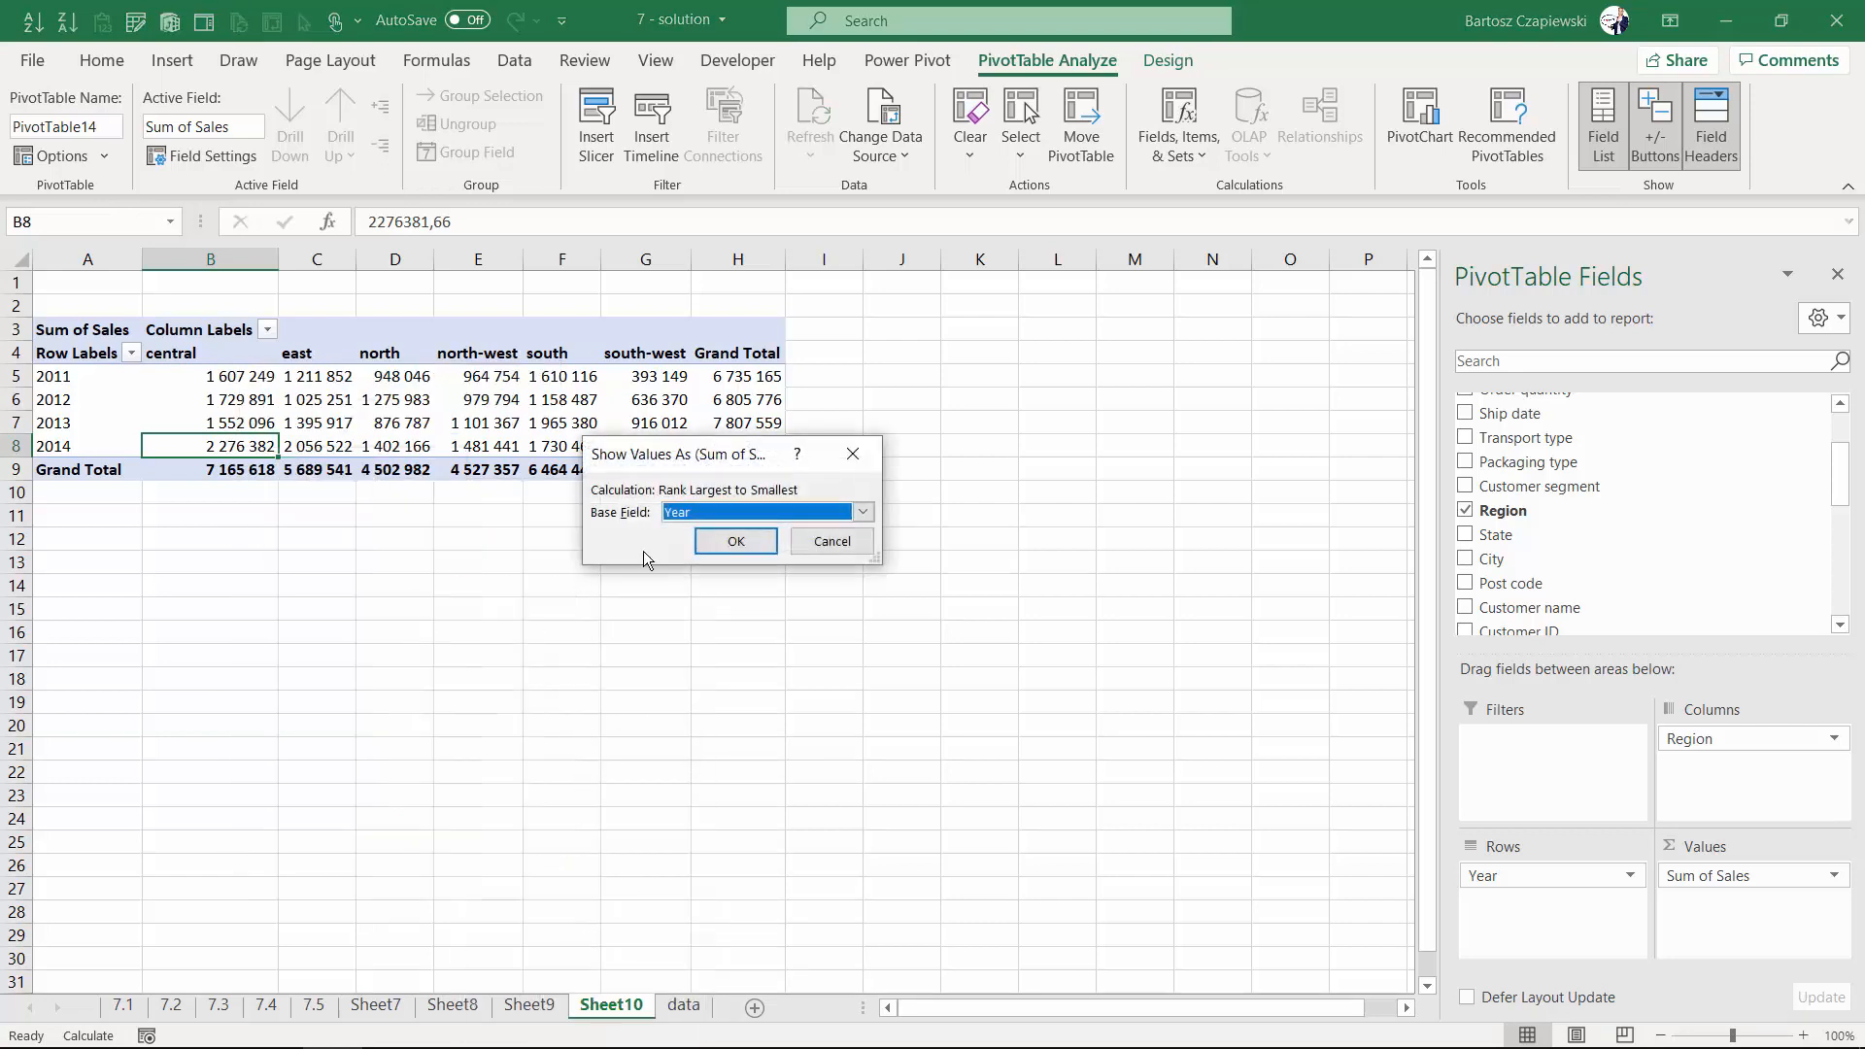
pyautogui.click(719, 515)
pyautogui.click(724, 559)
pyautogui.click(729, 542)
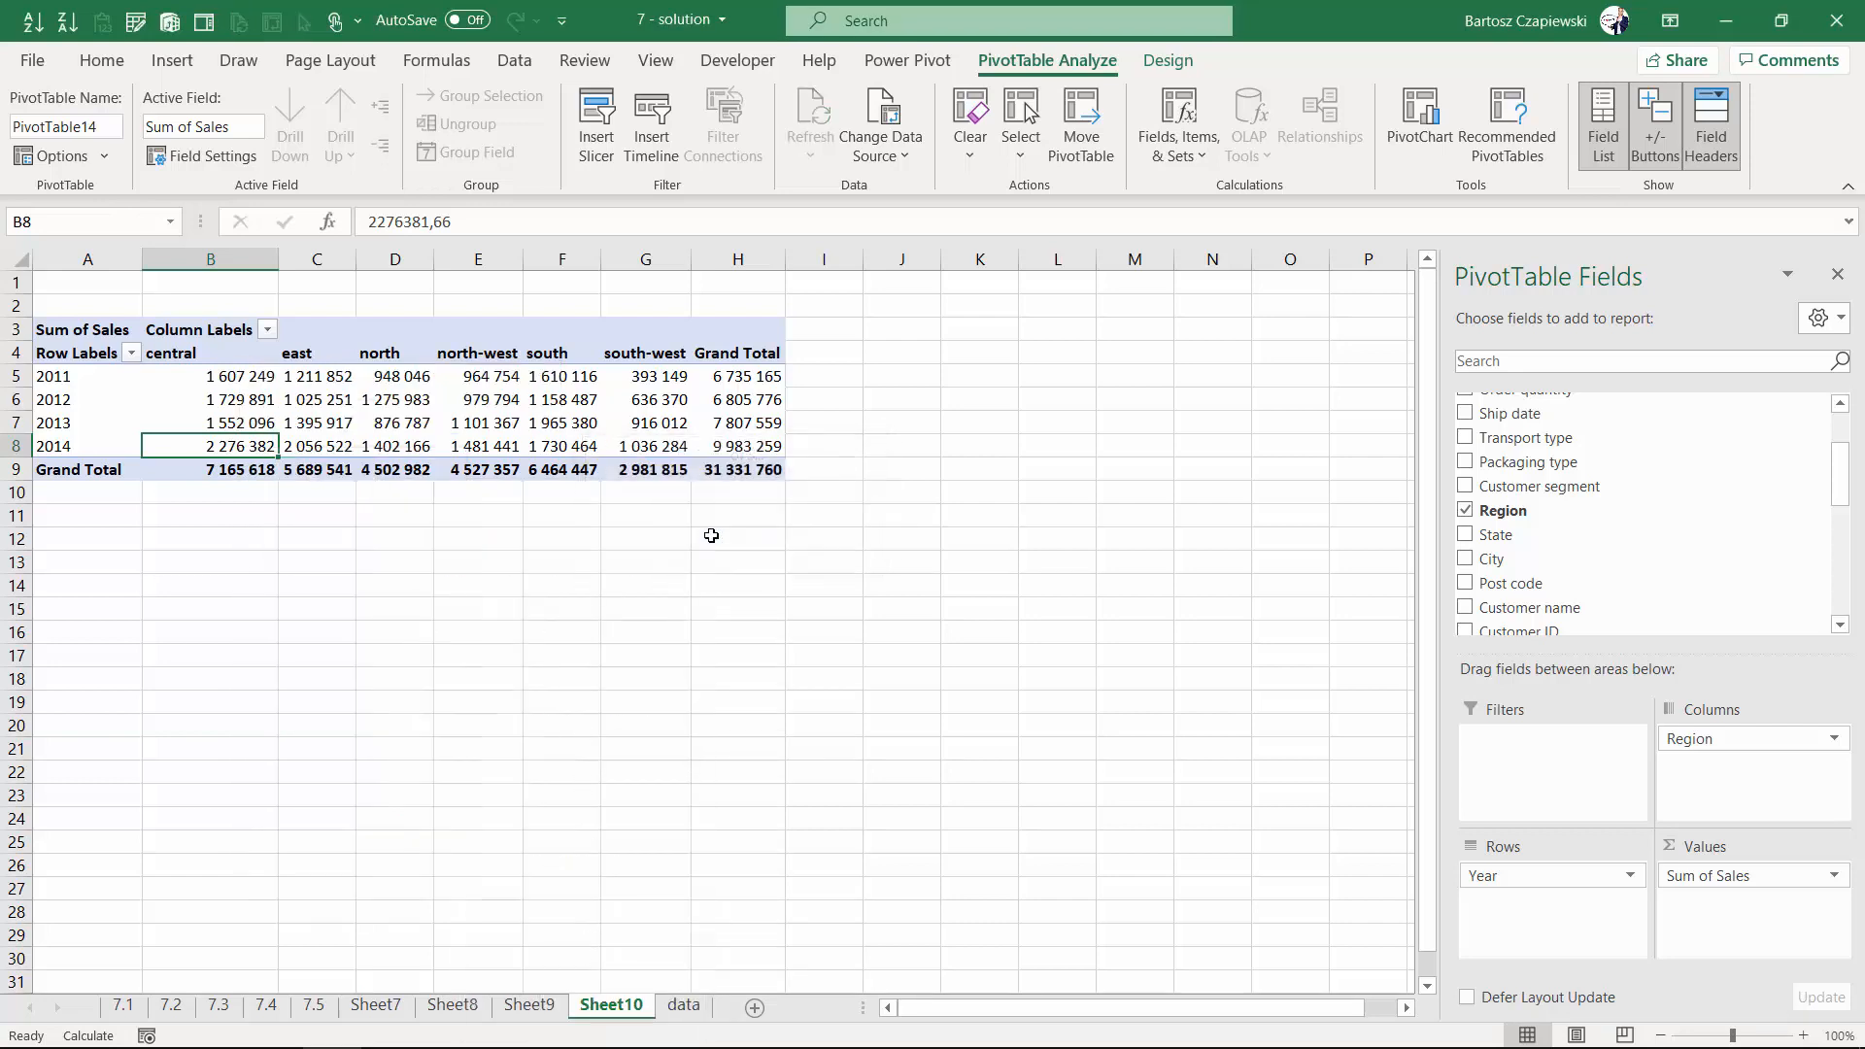
# - Insert a Line with Markers PivotChart of the regional ranks
pyautogui.click(181, 66)
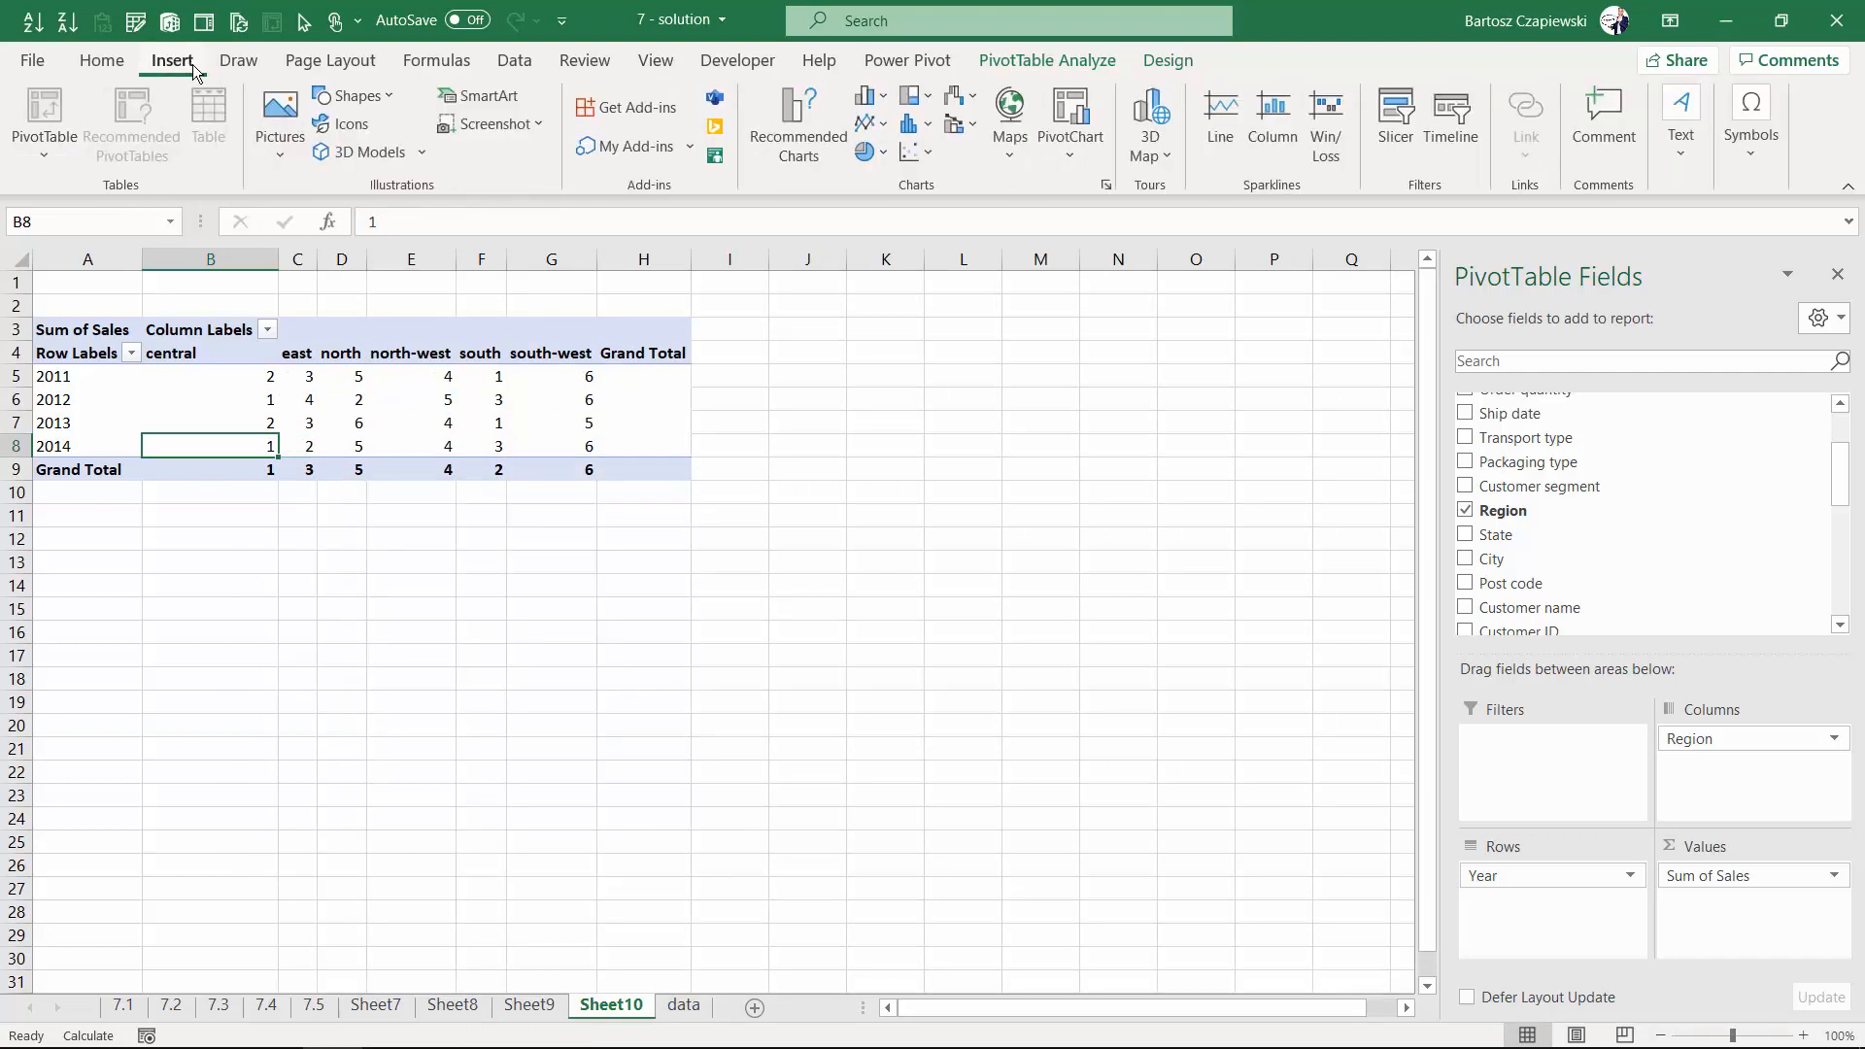
pyautogui.click(864, 122)
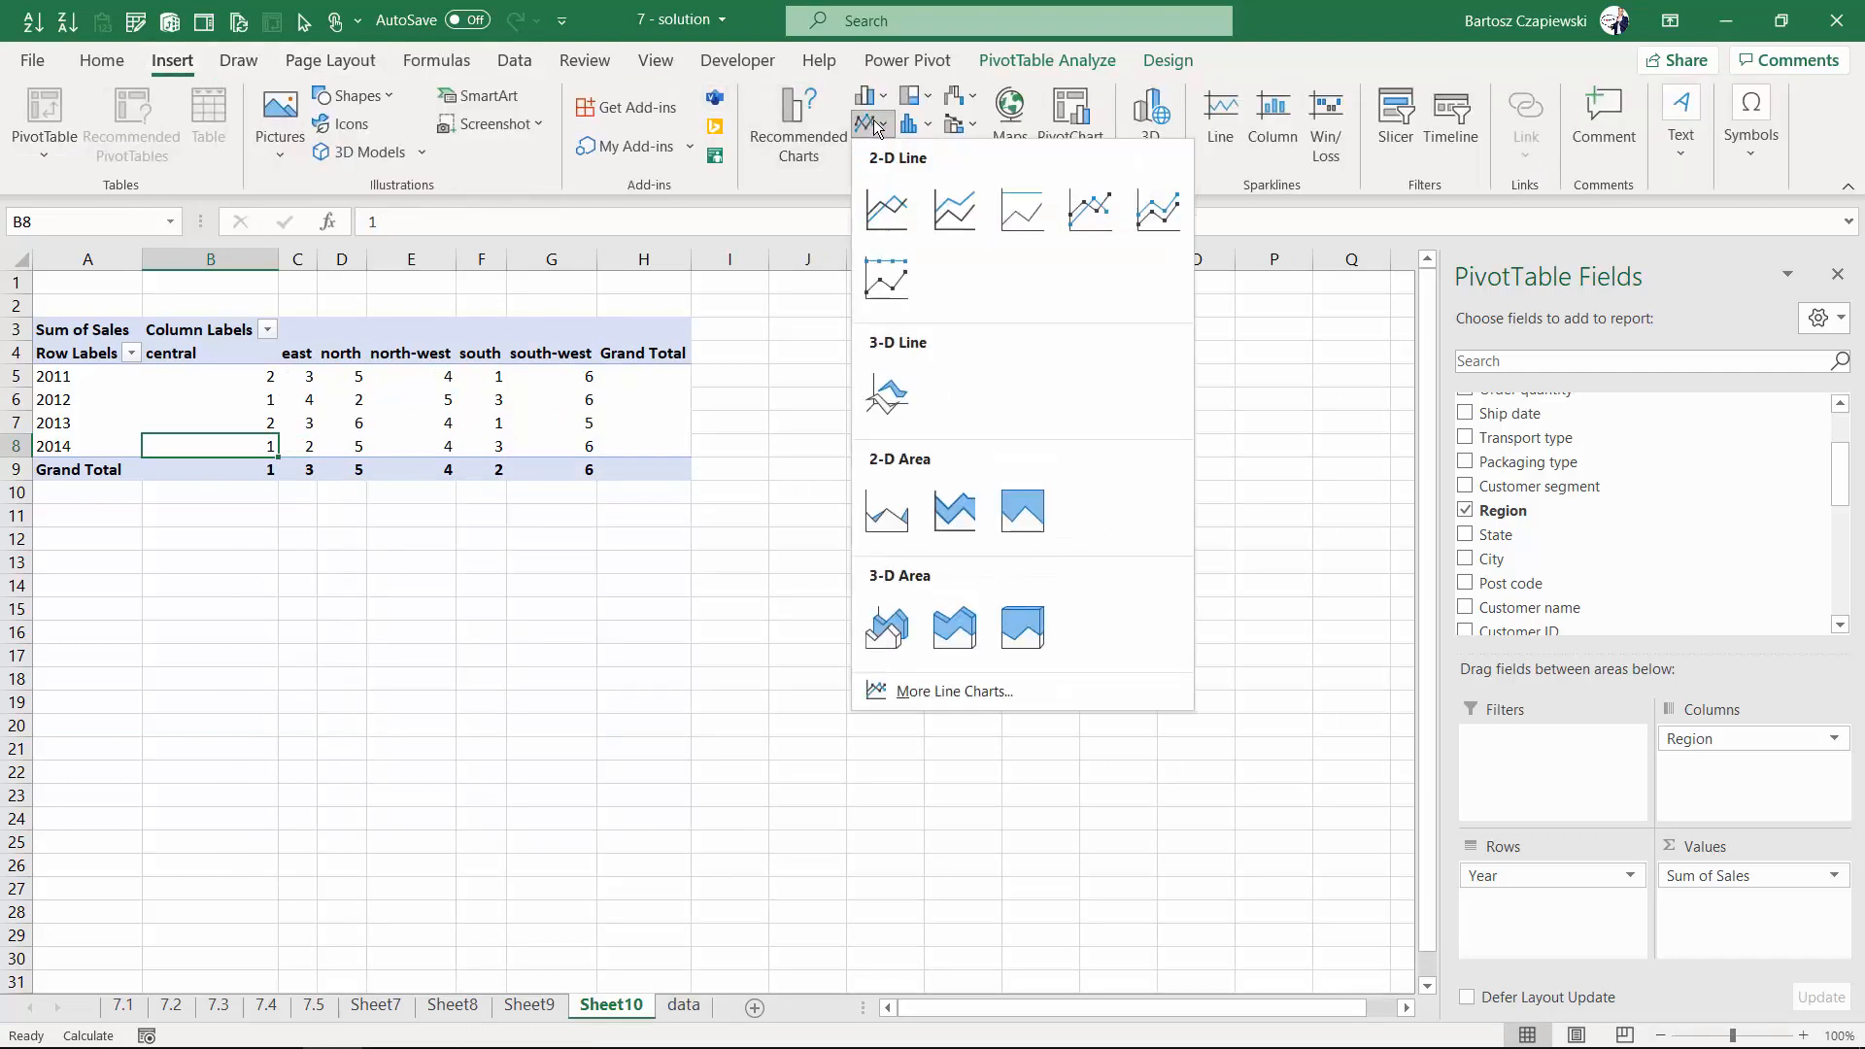
pyautogui.click(1101, 223)
# - Set the chart's vertical axis to values in reverse order and apply chart Style 2
pyautogui.doubleClick(450, 518)
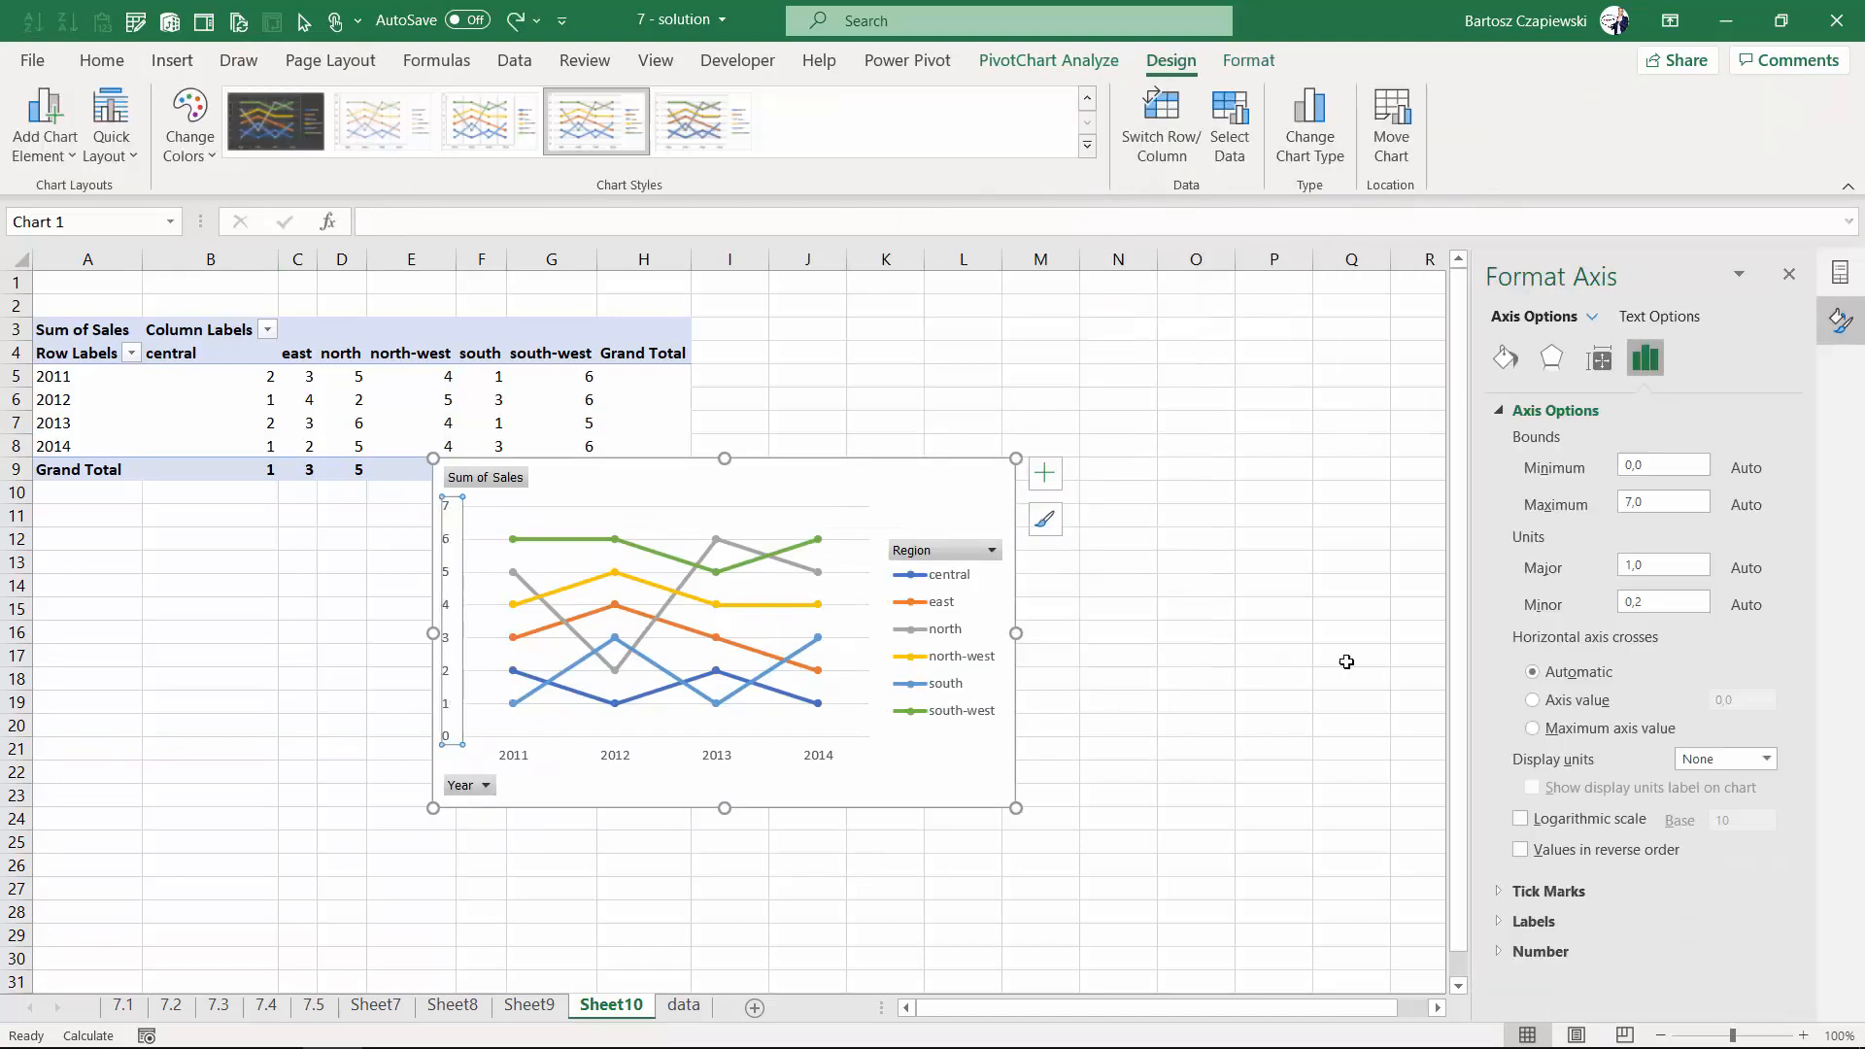
pyautogui.click(1521, 850)
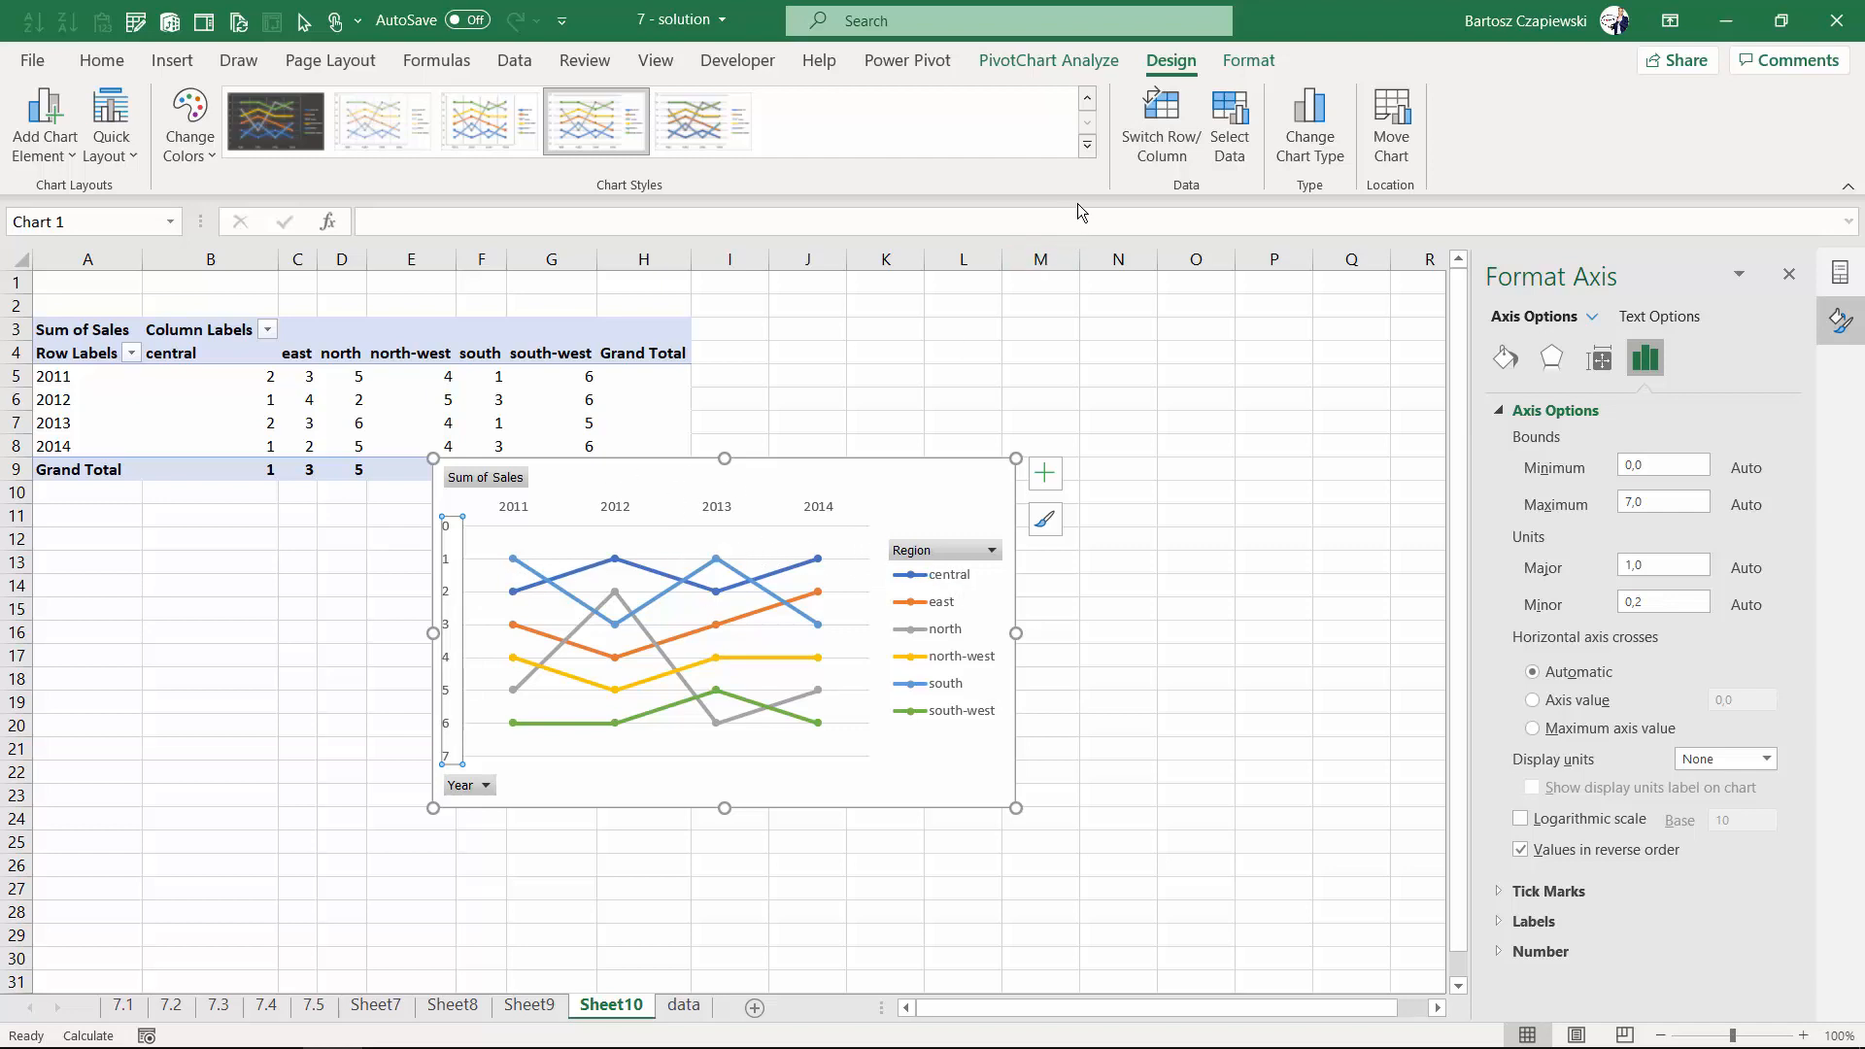
pyautogui.click(1087, 145)
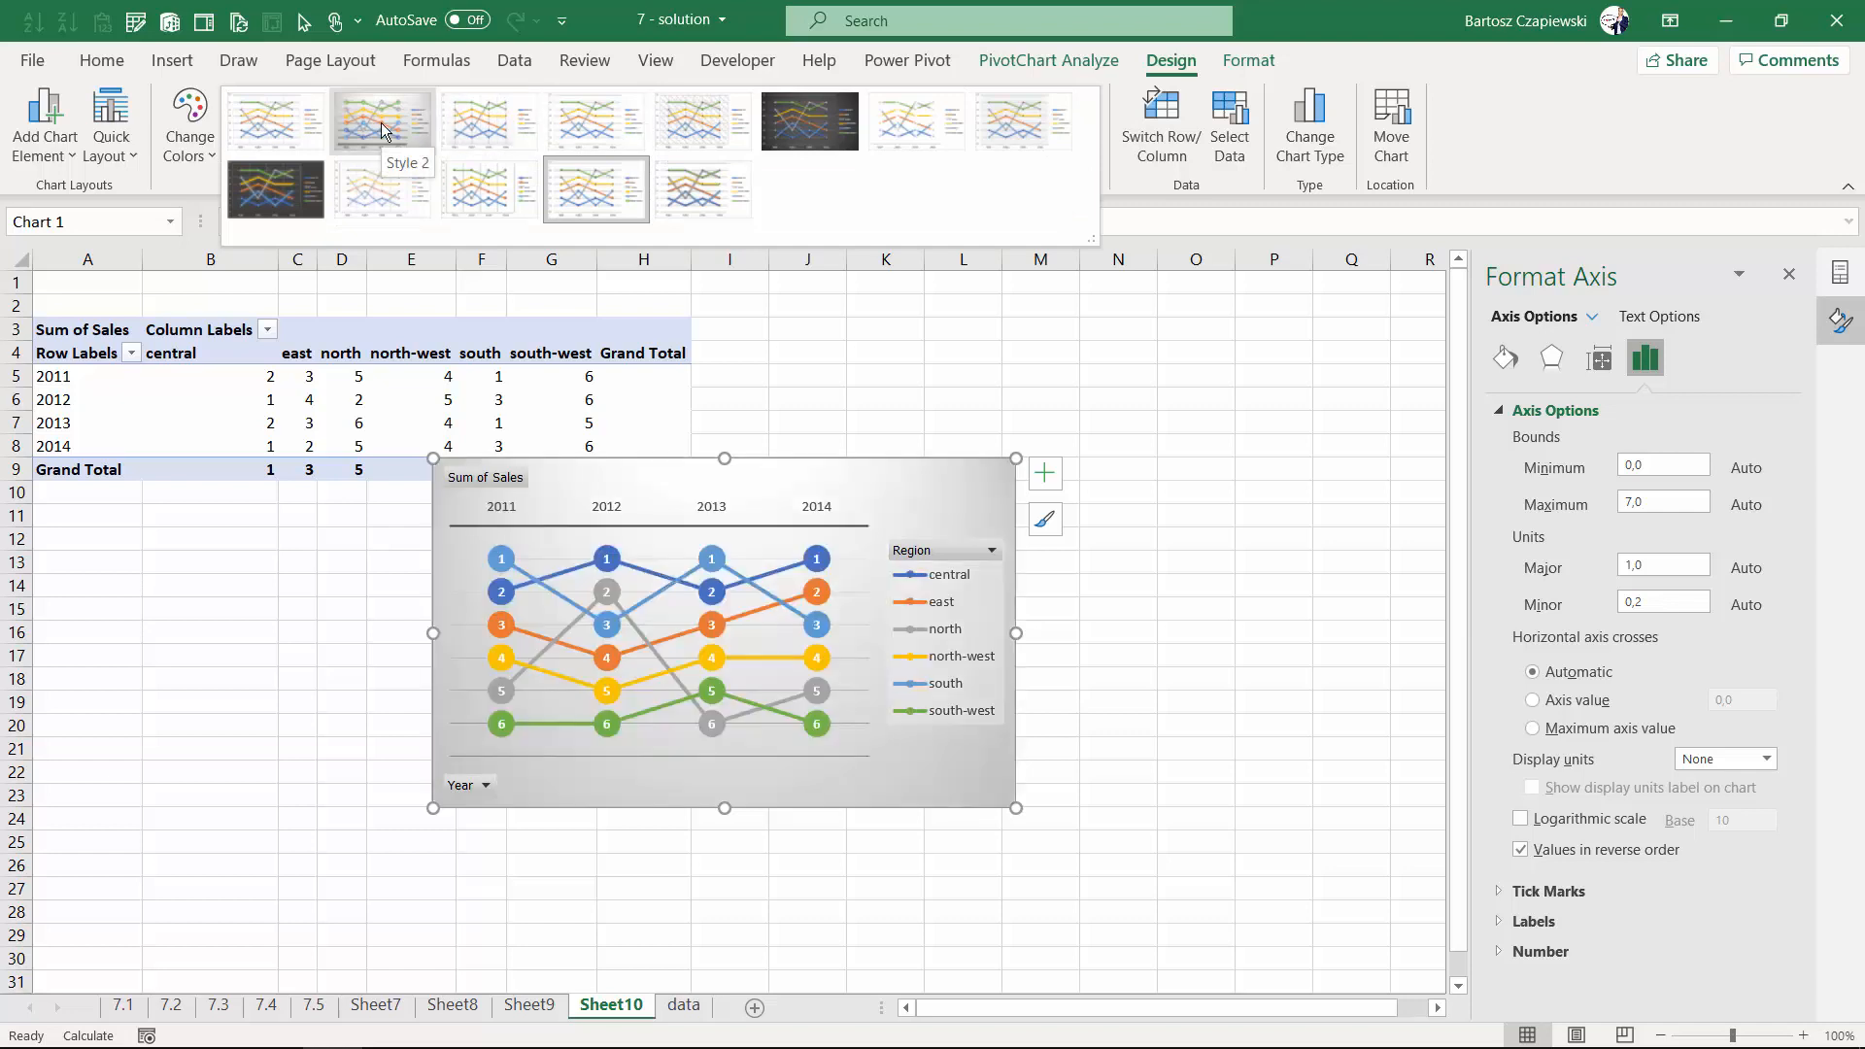
pyautogui.click(381, 122)
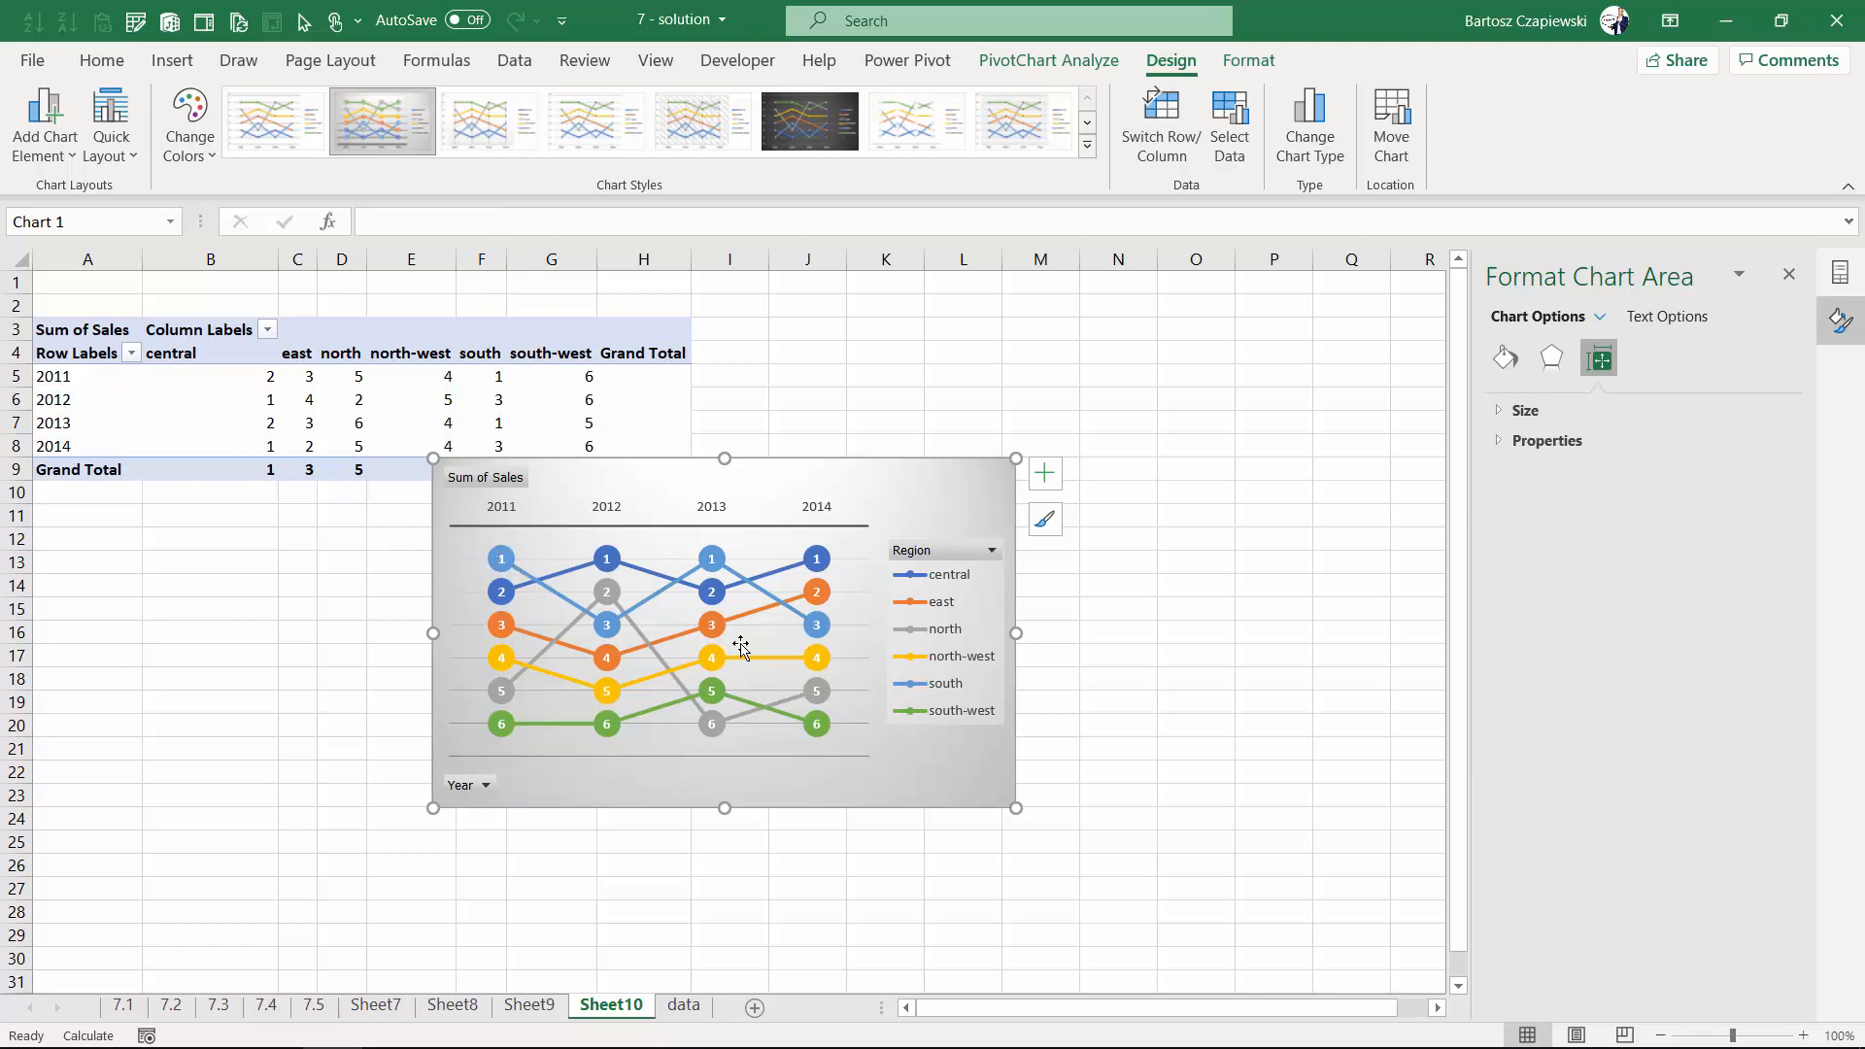
pyautogui.click(700, 754)
pyautogui.click(641, 780)
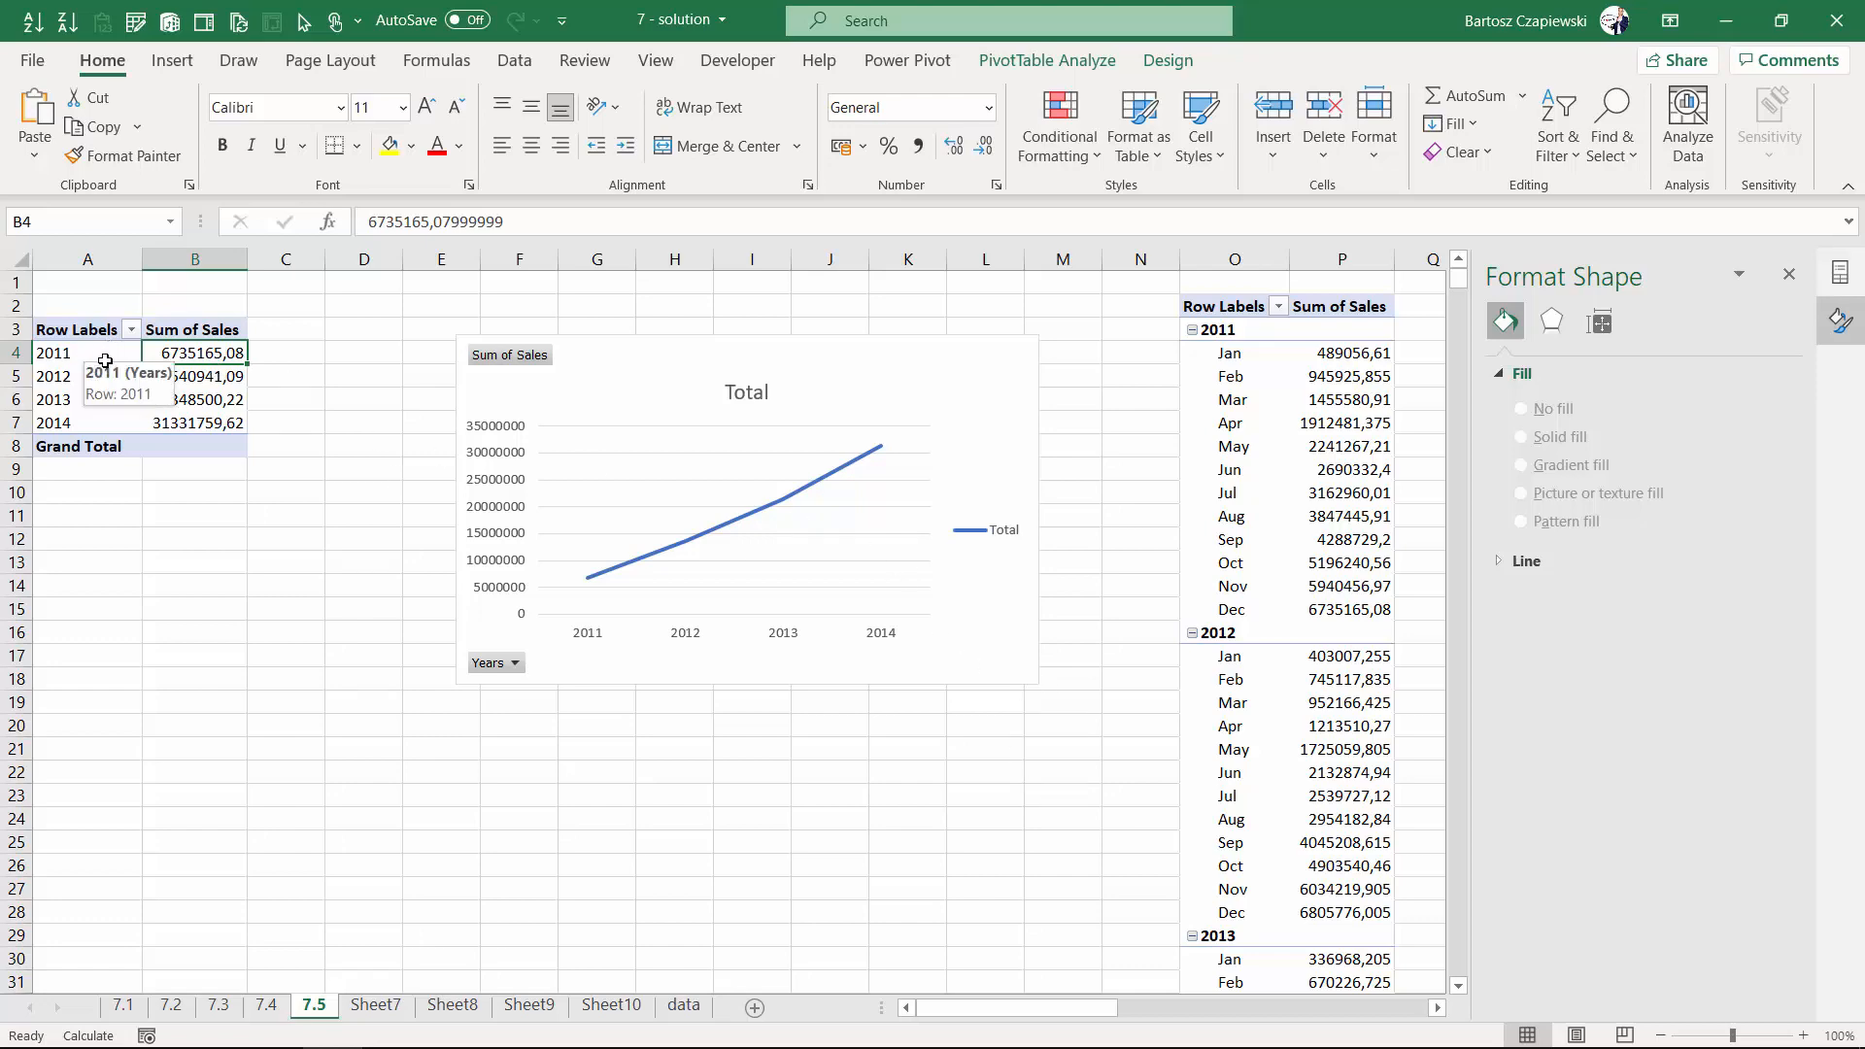
pyautogui.moveTo(1015, 1015); pyautogui.dragTo(1208, 1008)
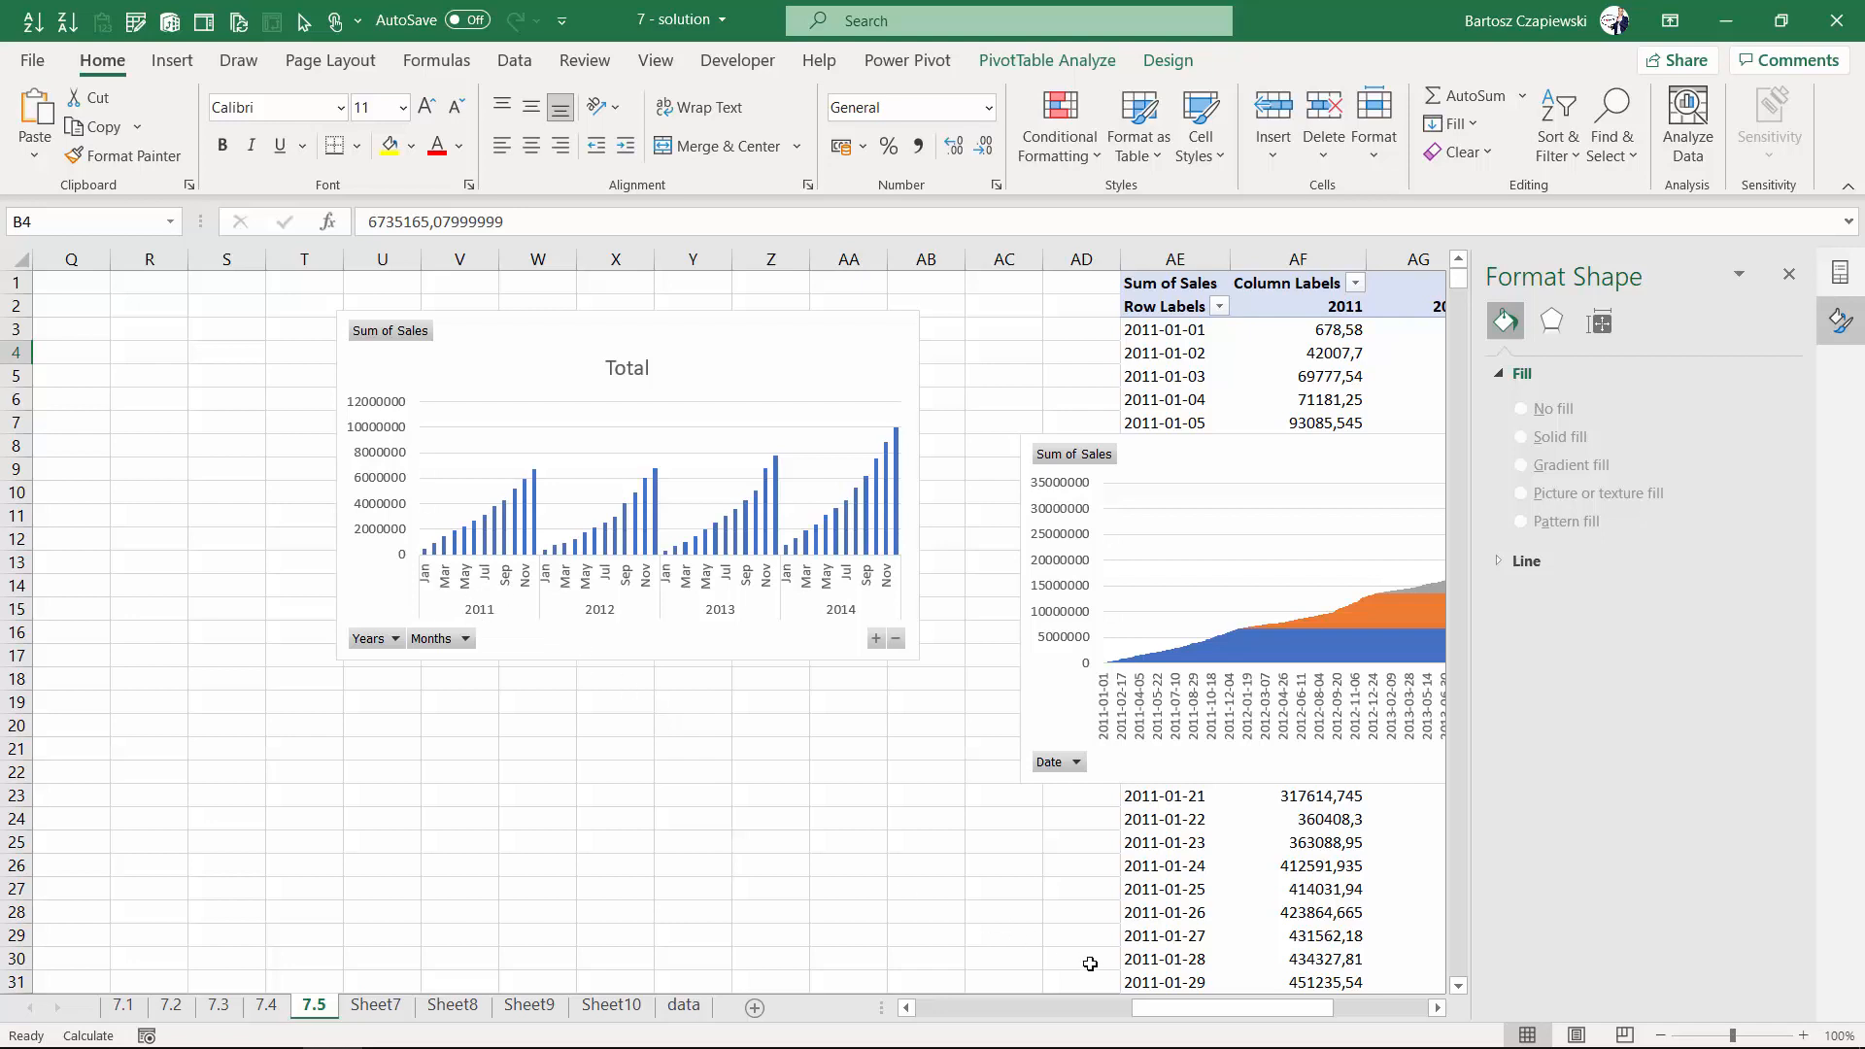
pyautogui.moveTo(1172, 1013); pyautogui.dragTo(932, 1013)
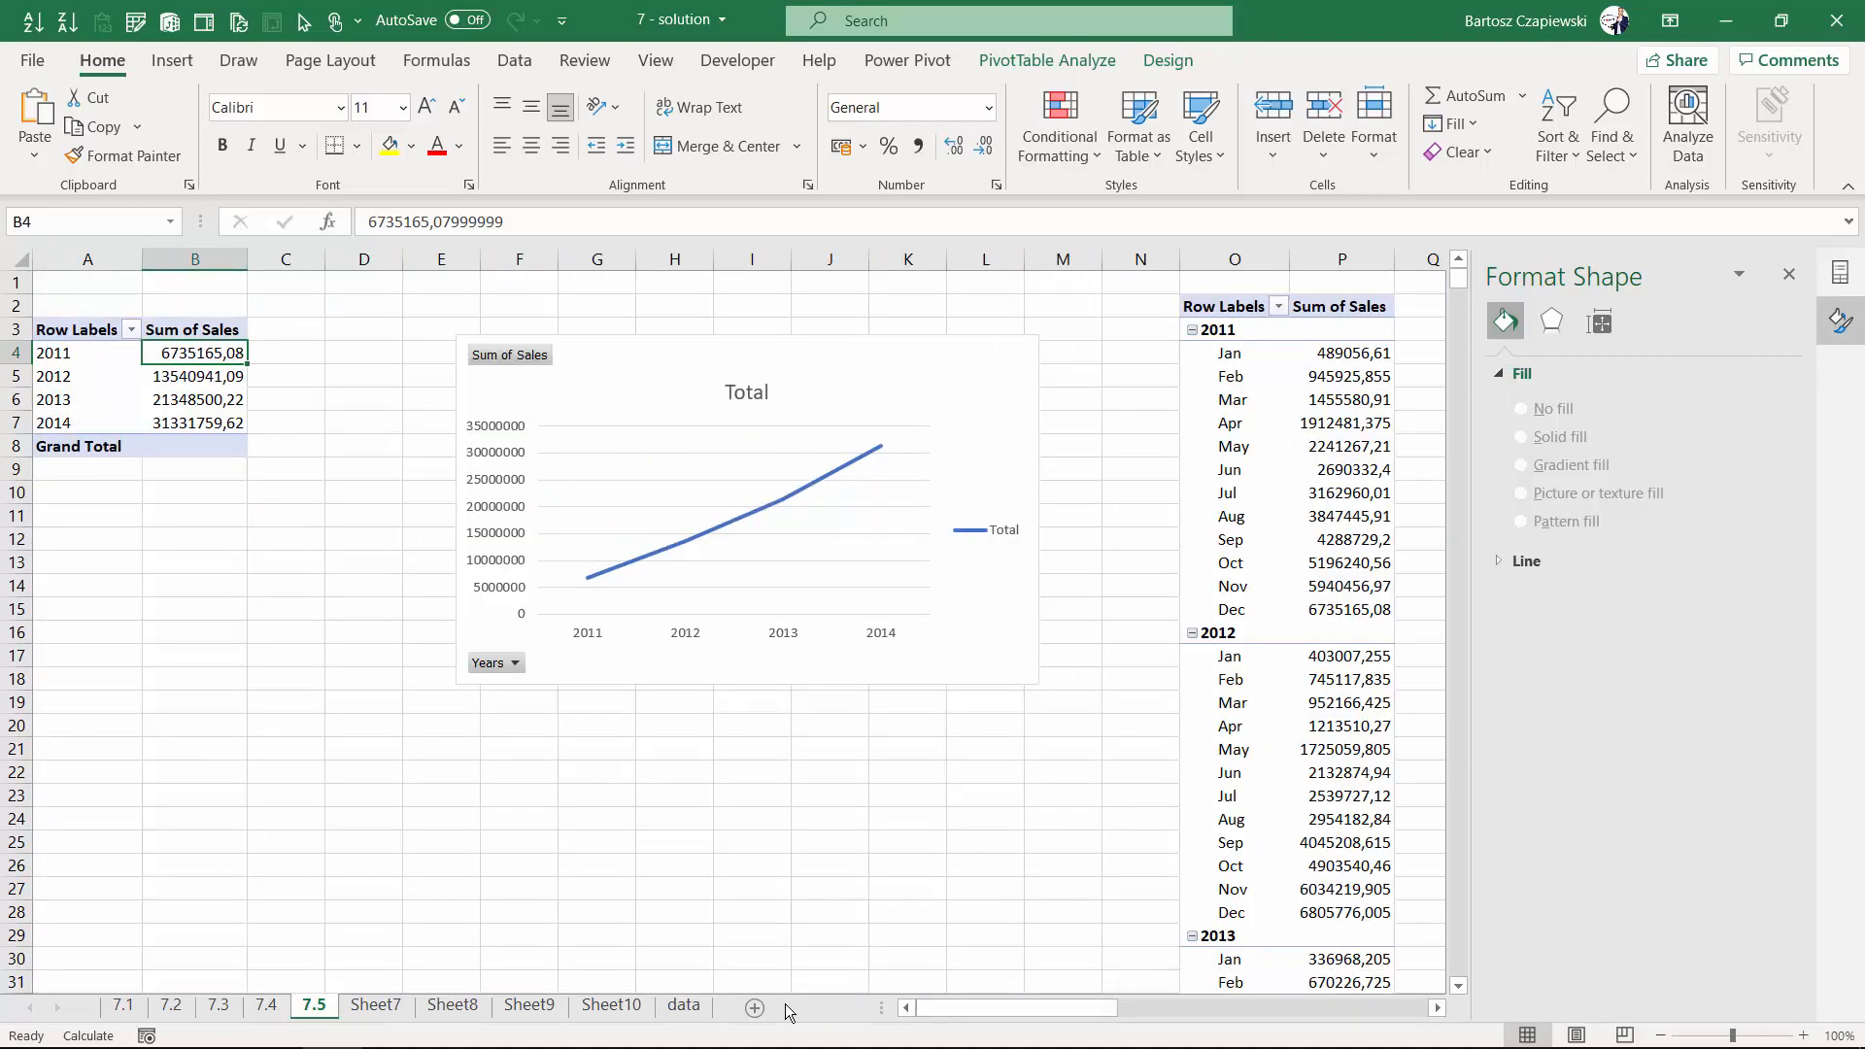
# - Add a new column header "YYYY-MM" after the Quarter column of the data table
pyautogui.click(686, 1006)
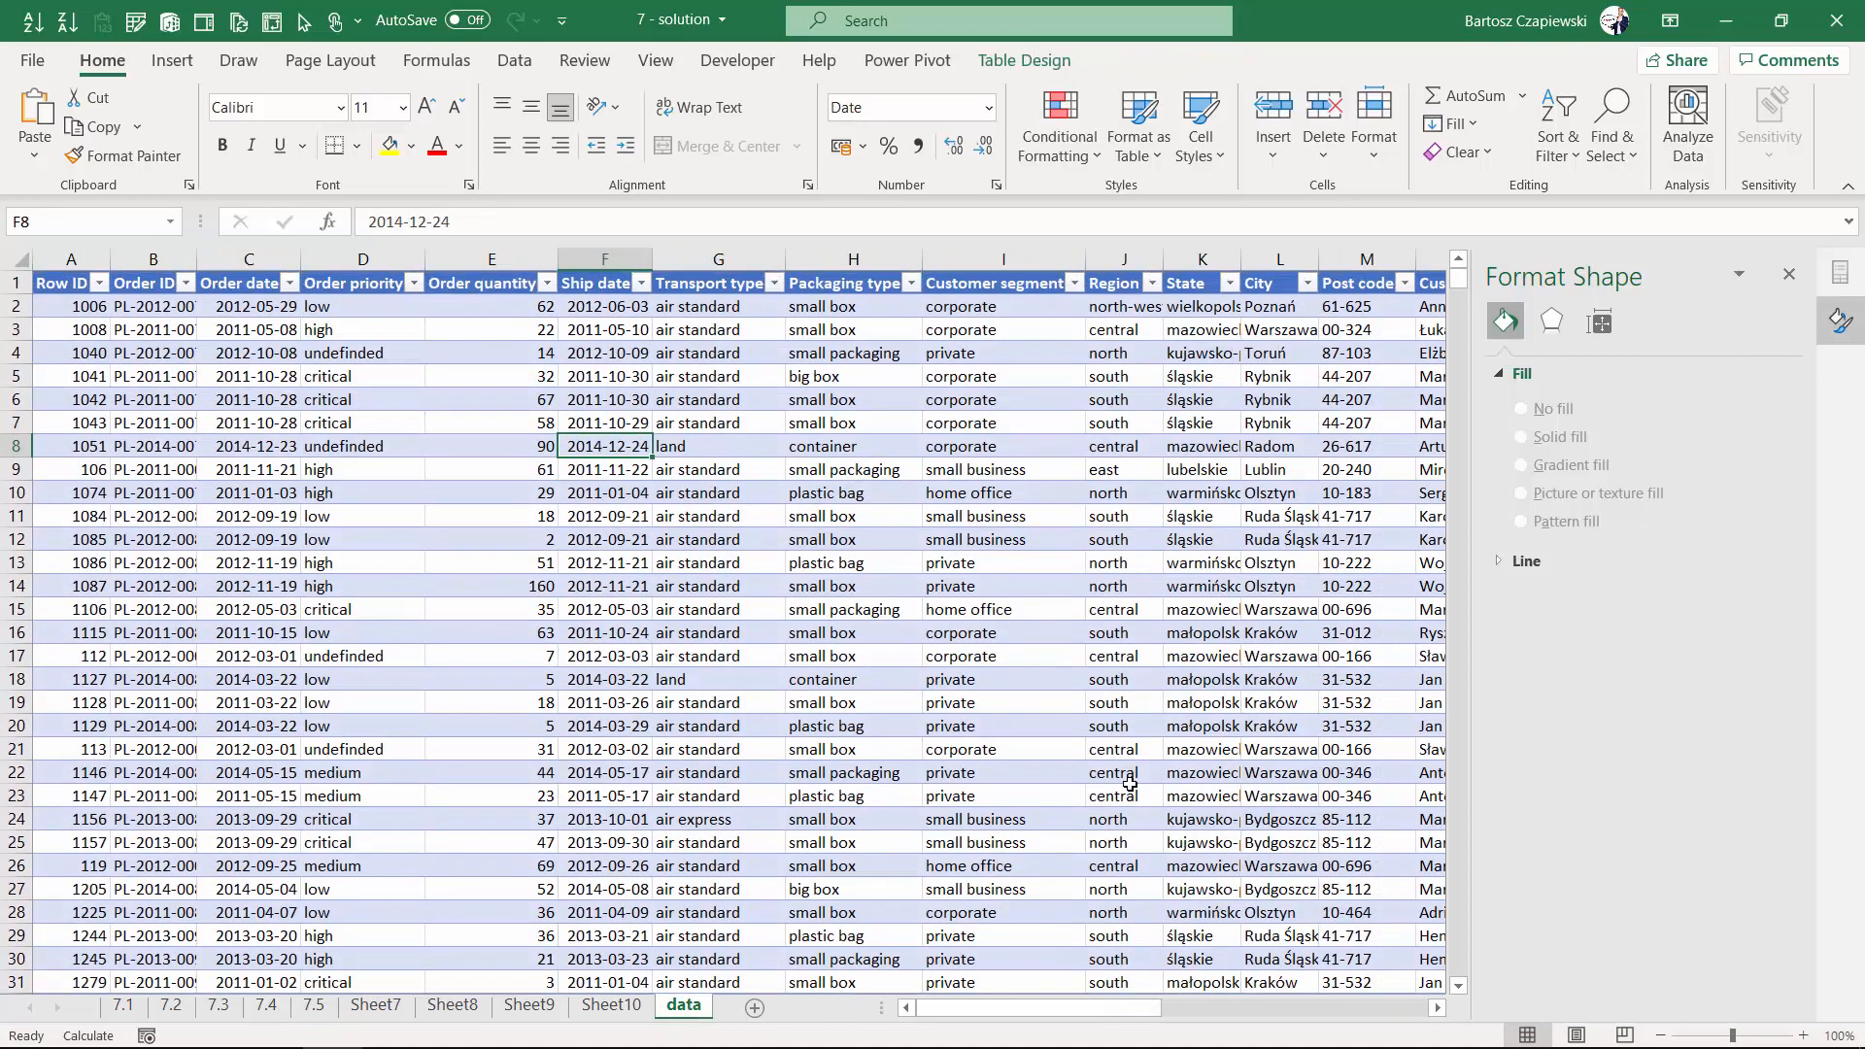
pyautogui.moveTo(1068, 1012); pyautogui.dragTo(1331, 1013)
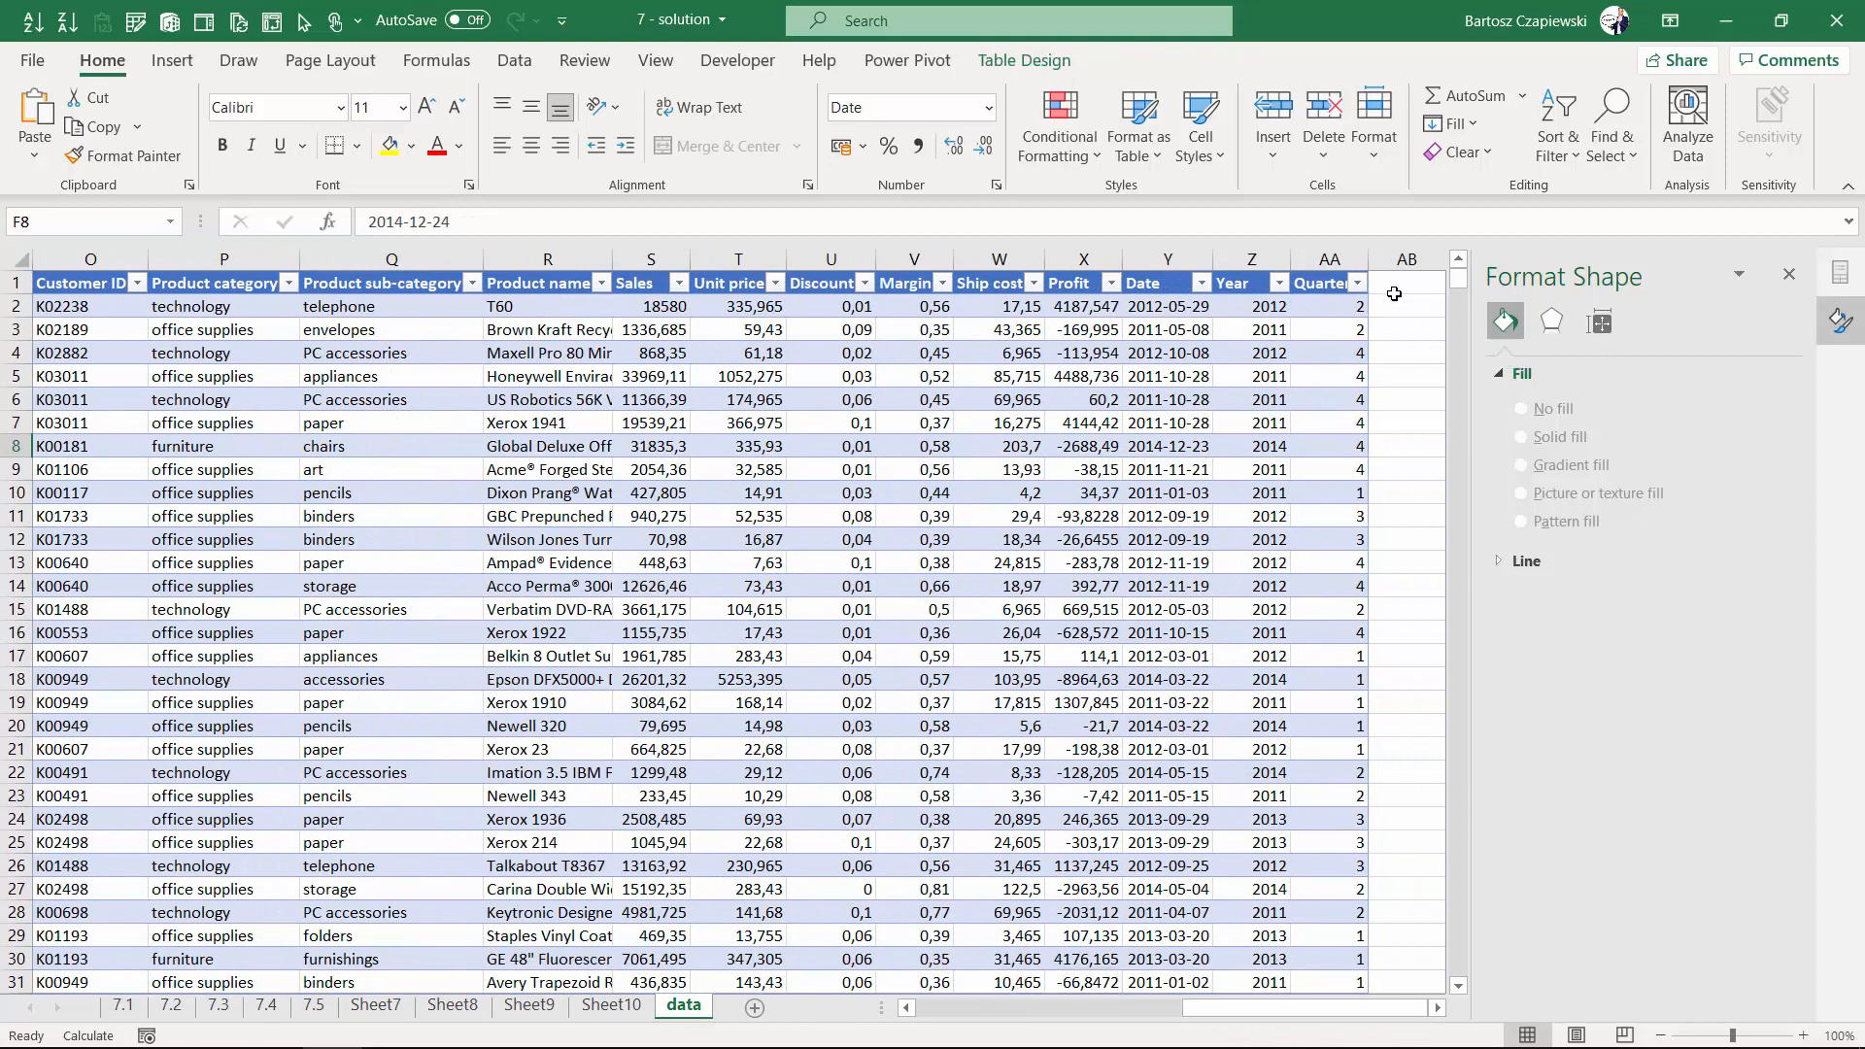
pyautogui.click(1437, 1008)
pyautogui.click(1122, 282)
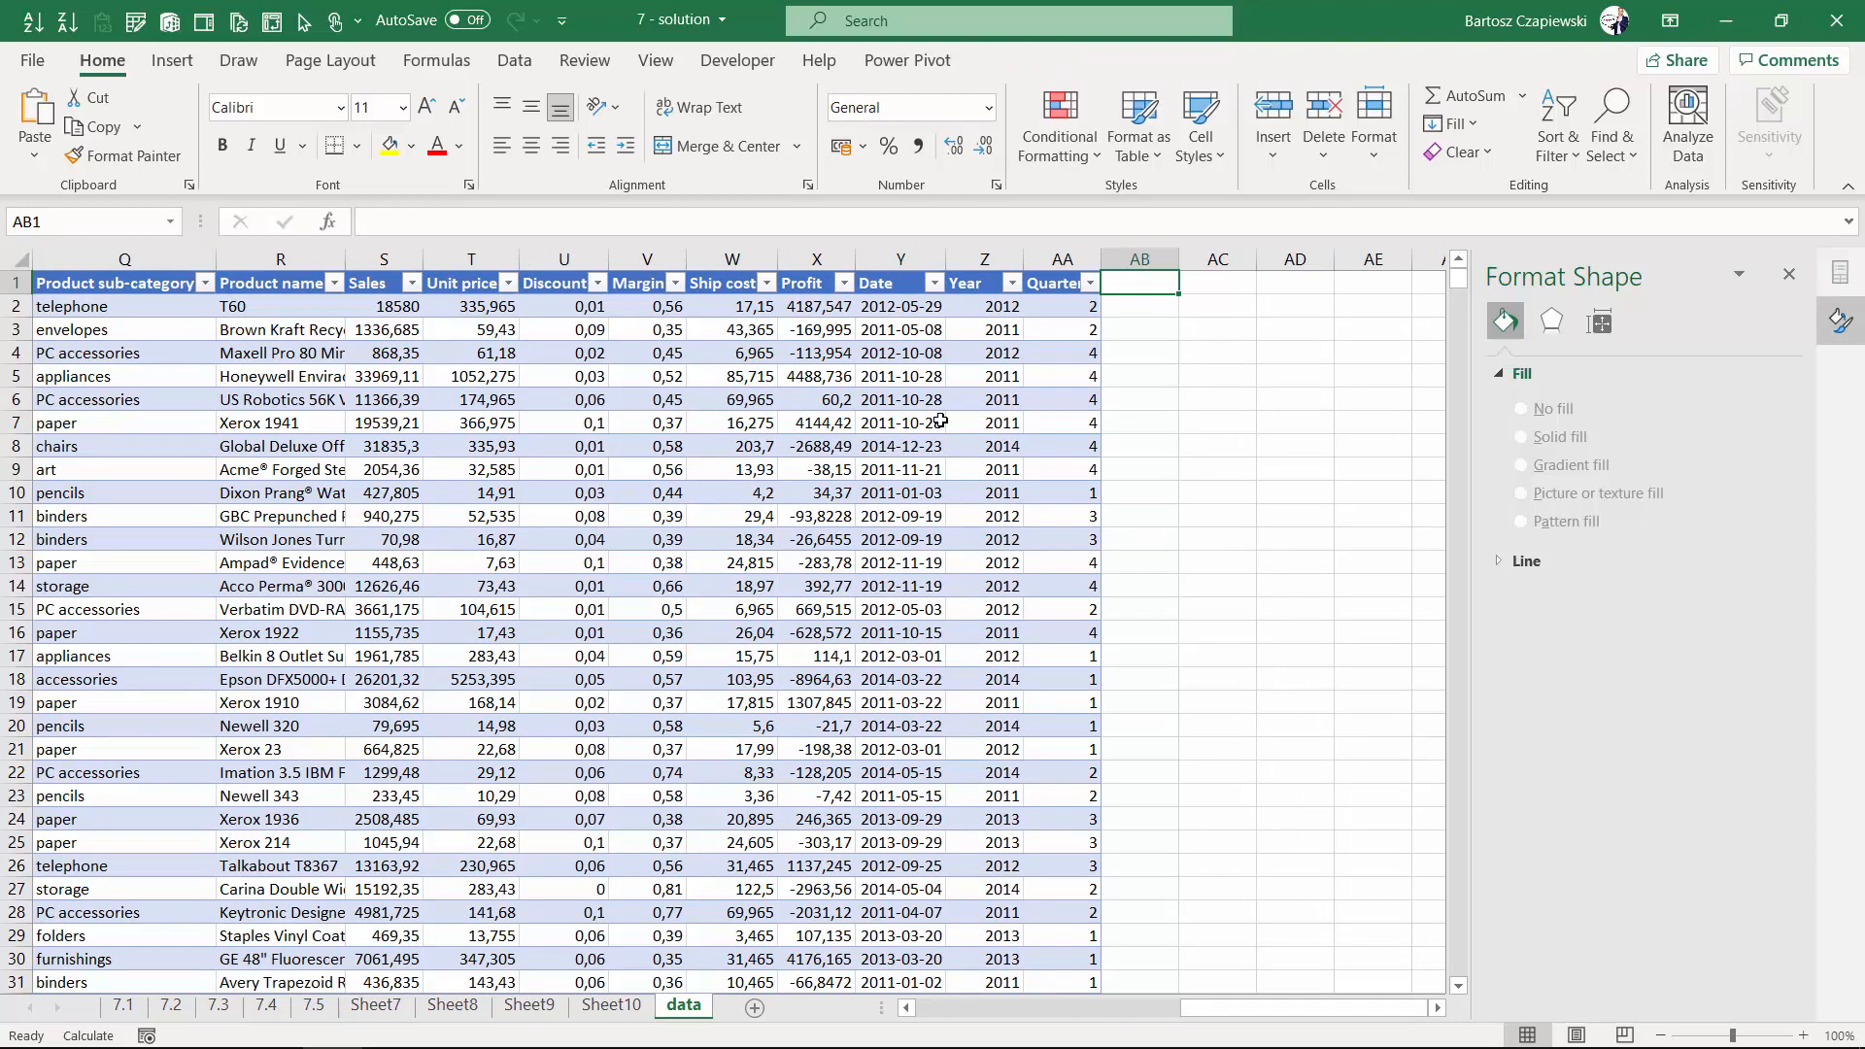
pyautogui.write('YYYY')
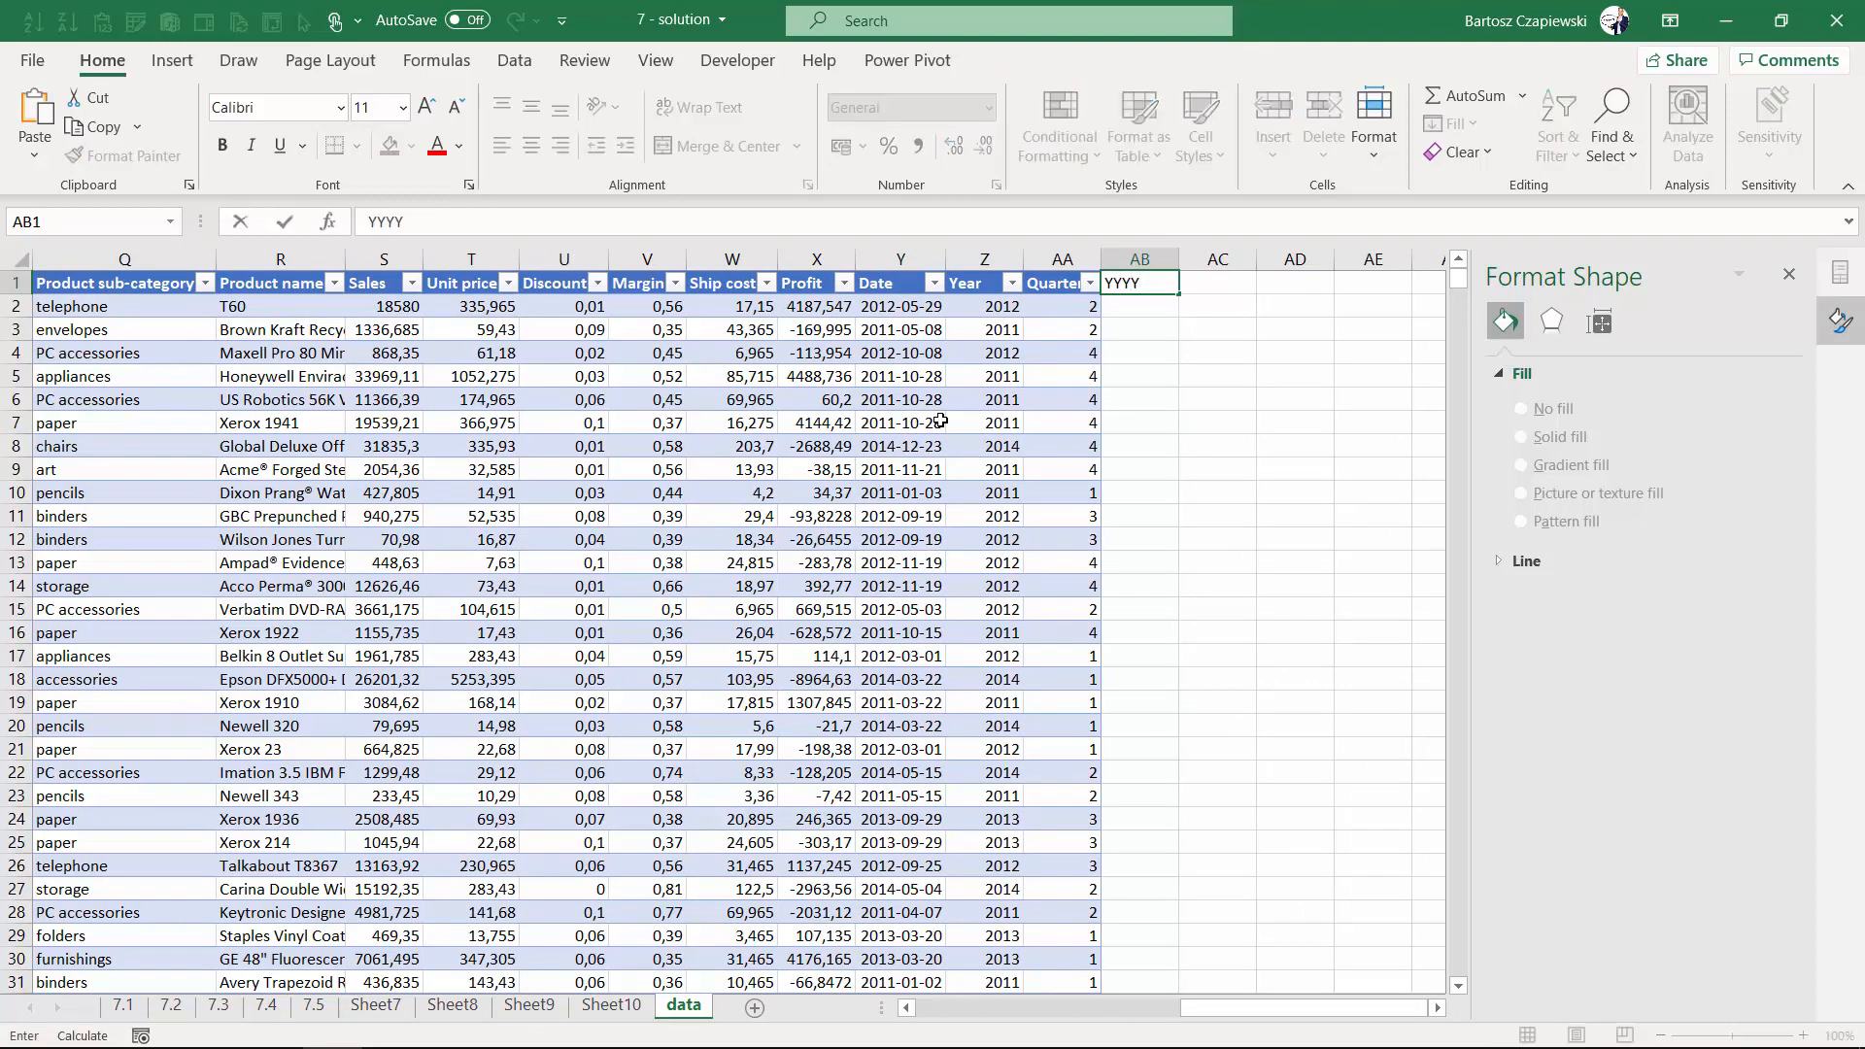
pyautogui.write('-MM')
pyautogui.press('Return')
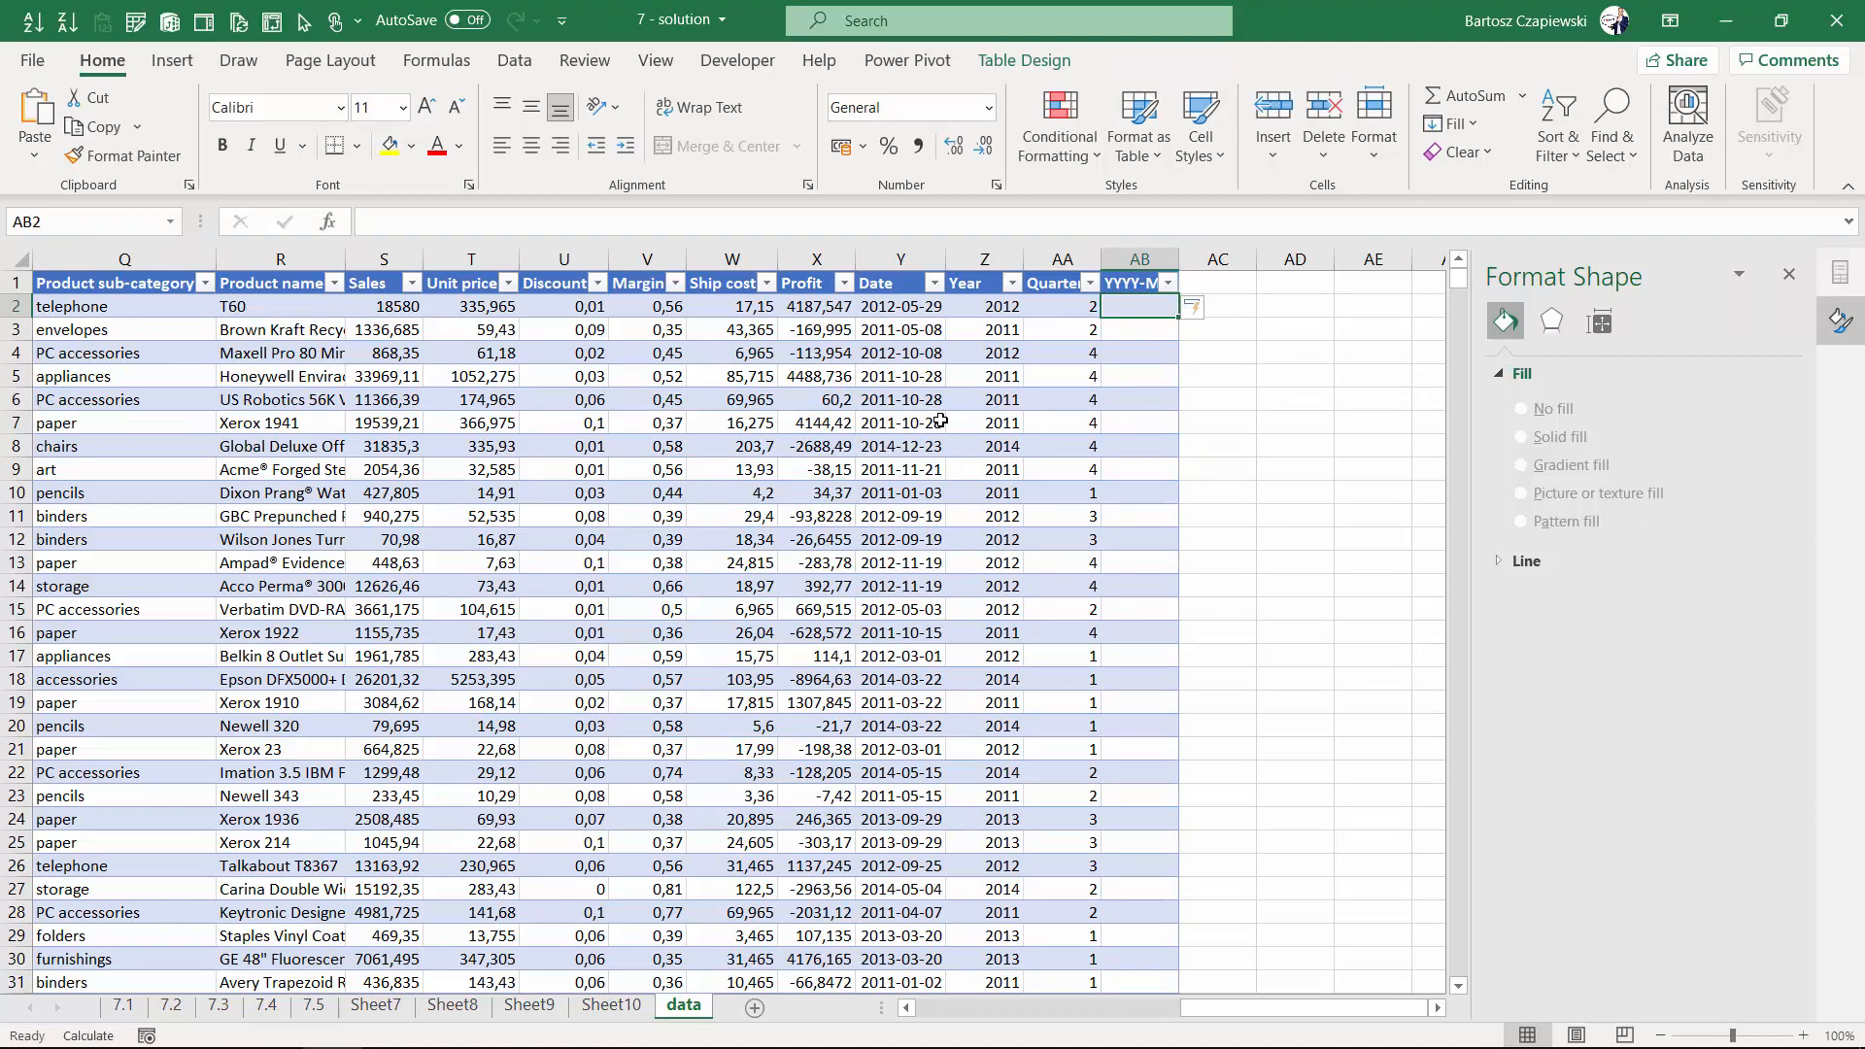
pyautogui.write('=year')
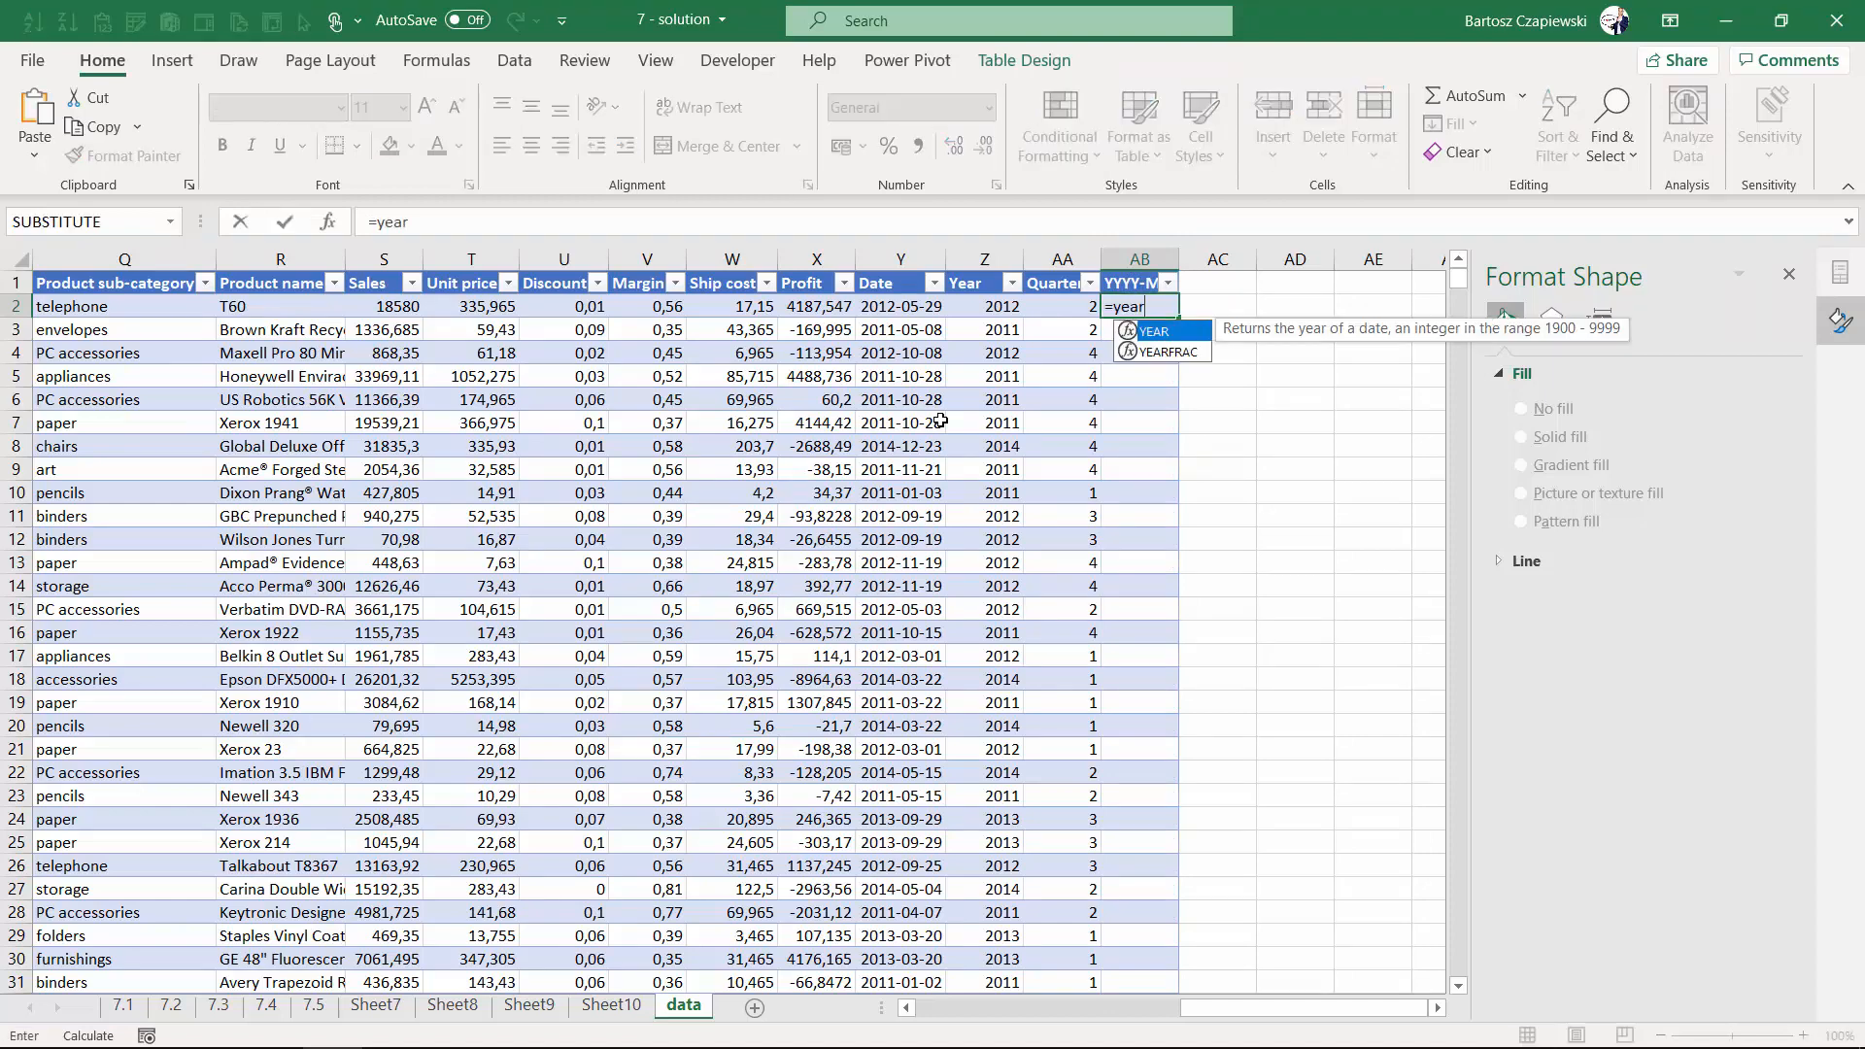
pyautogui.press('Tab')
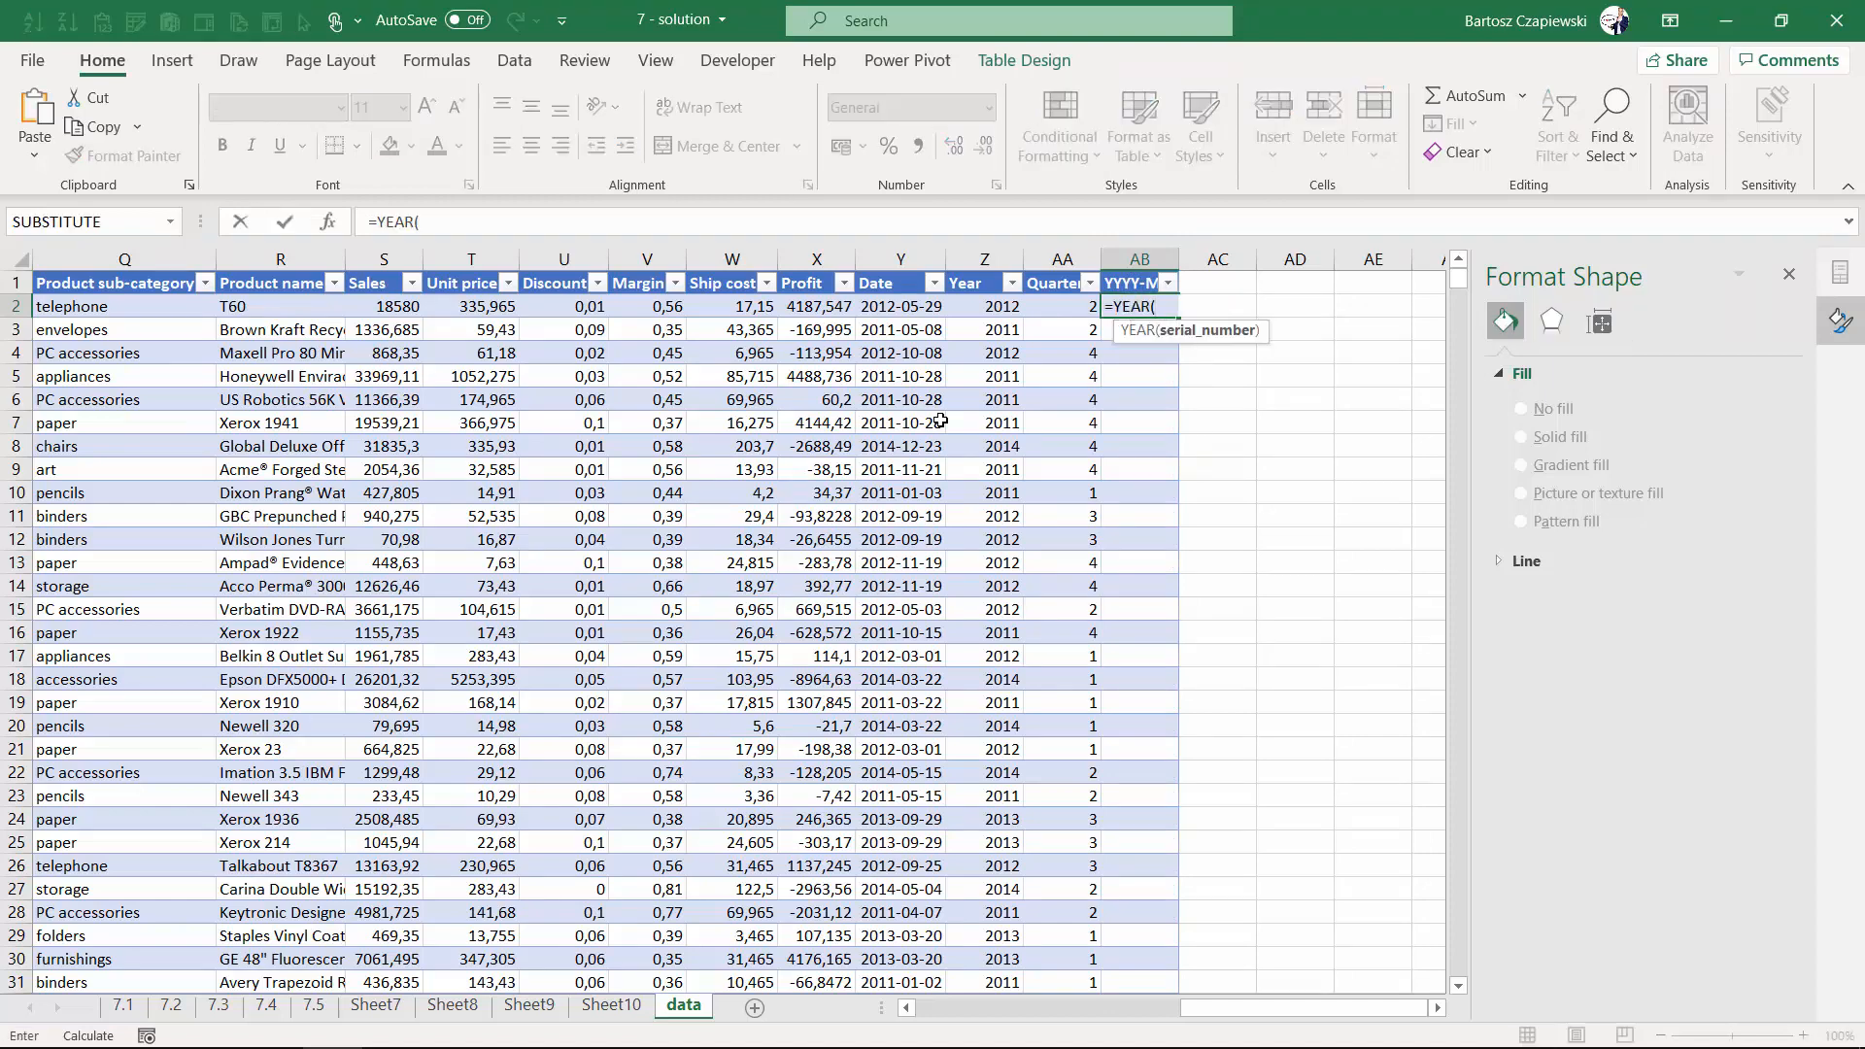
pyautogui.press('Left')
pyautogui.press('Left')
pyautogui.press('Left')
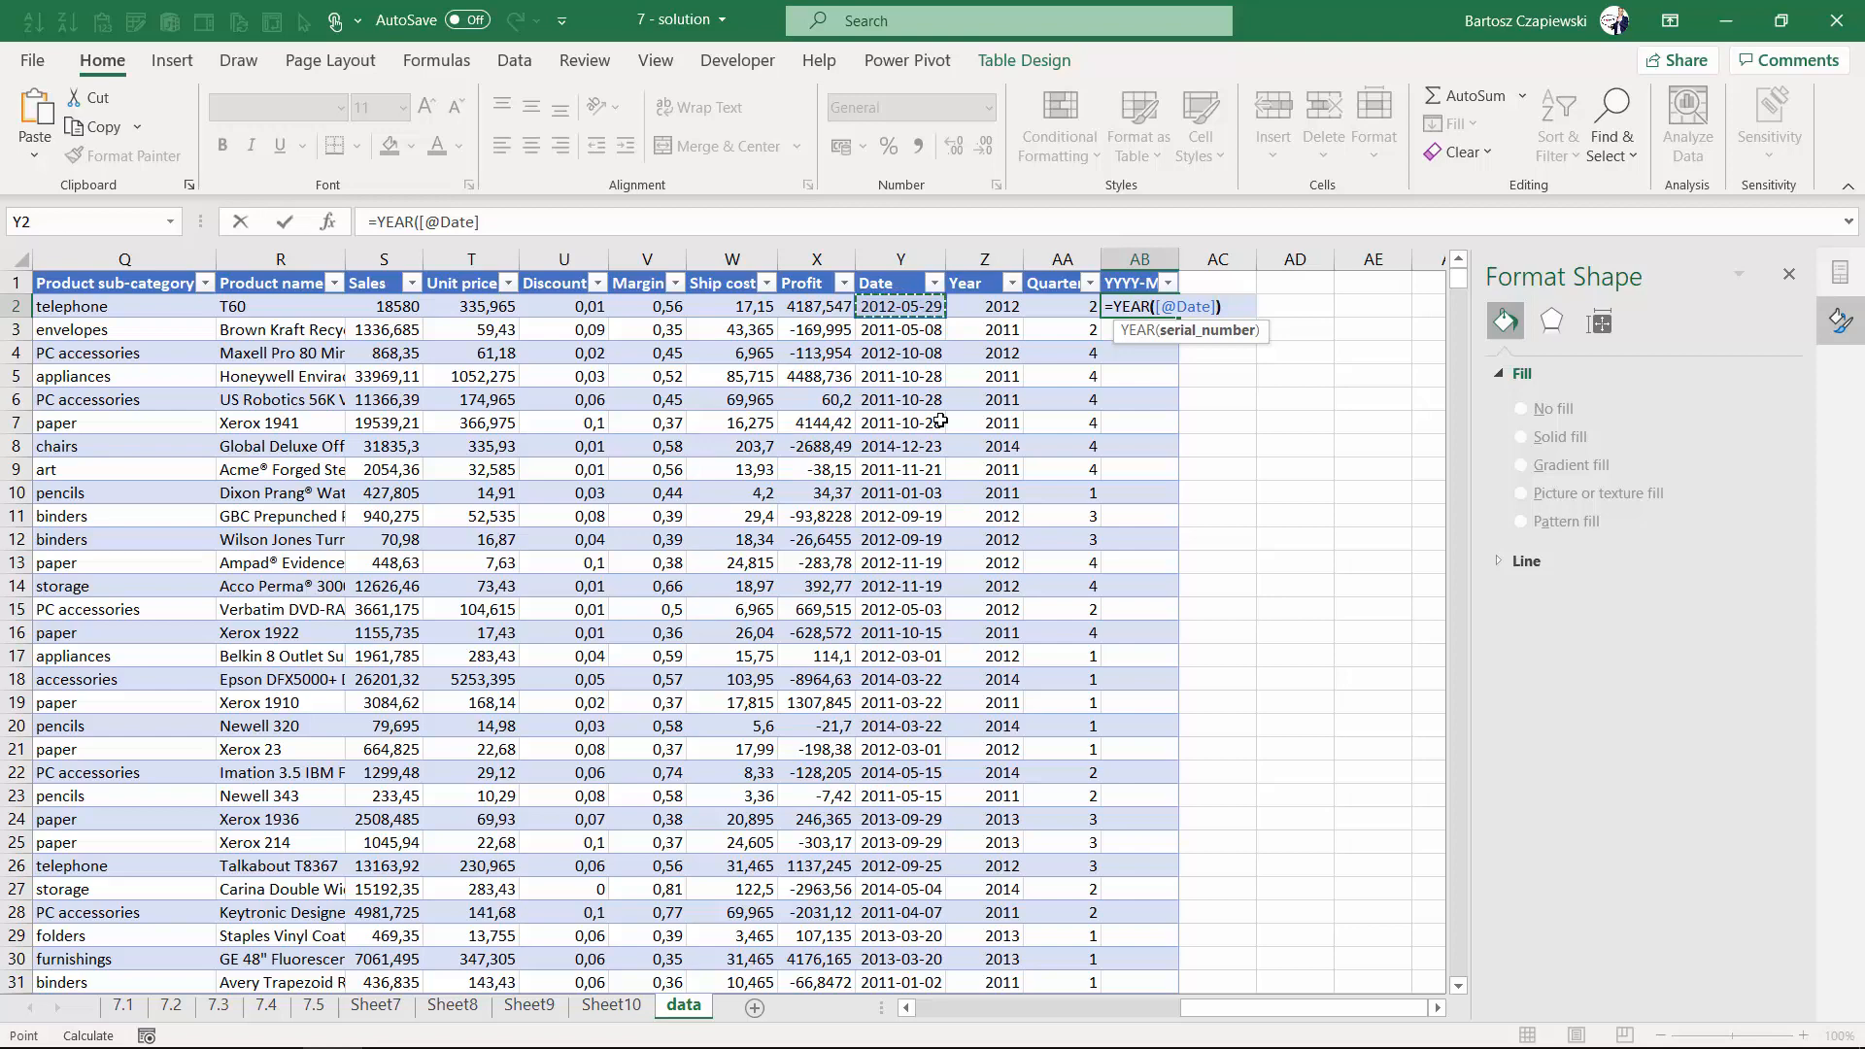
pyautogui.write(')&"-')
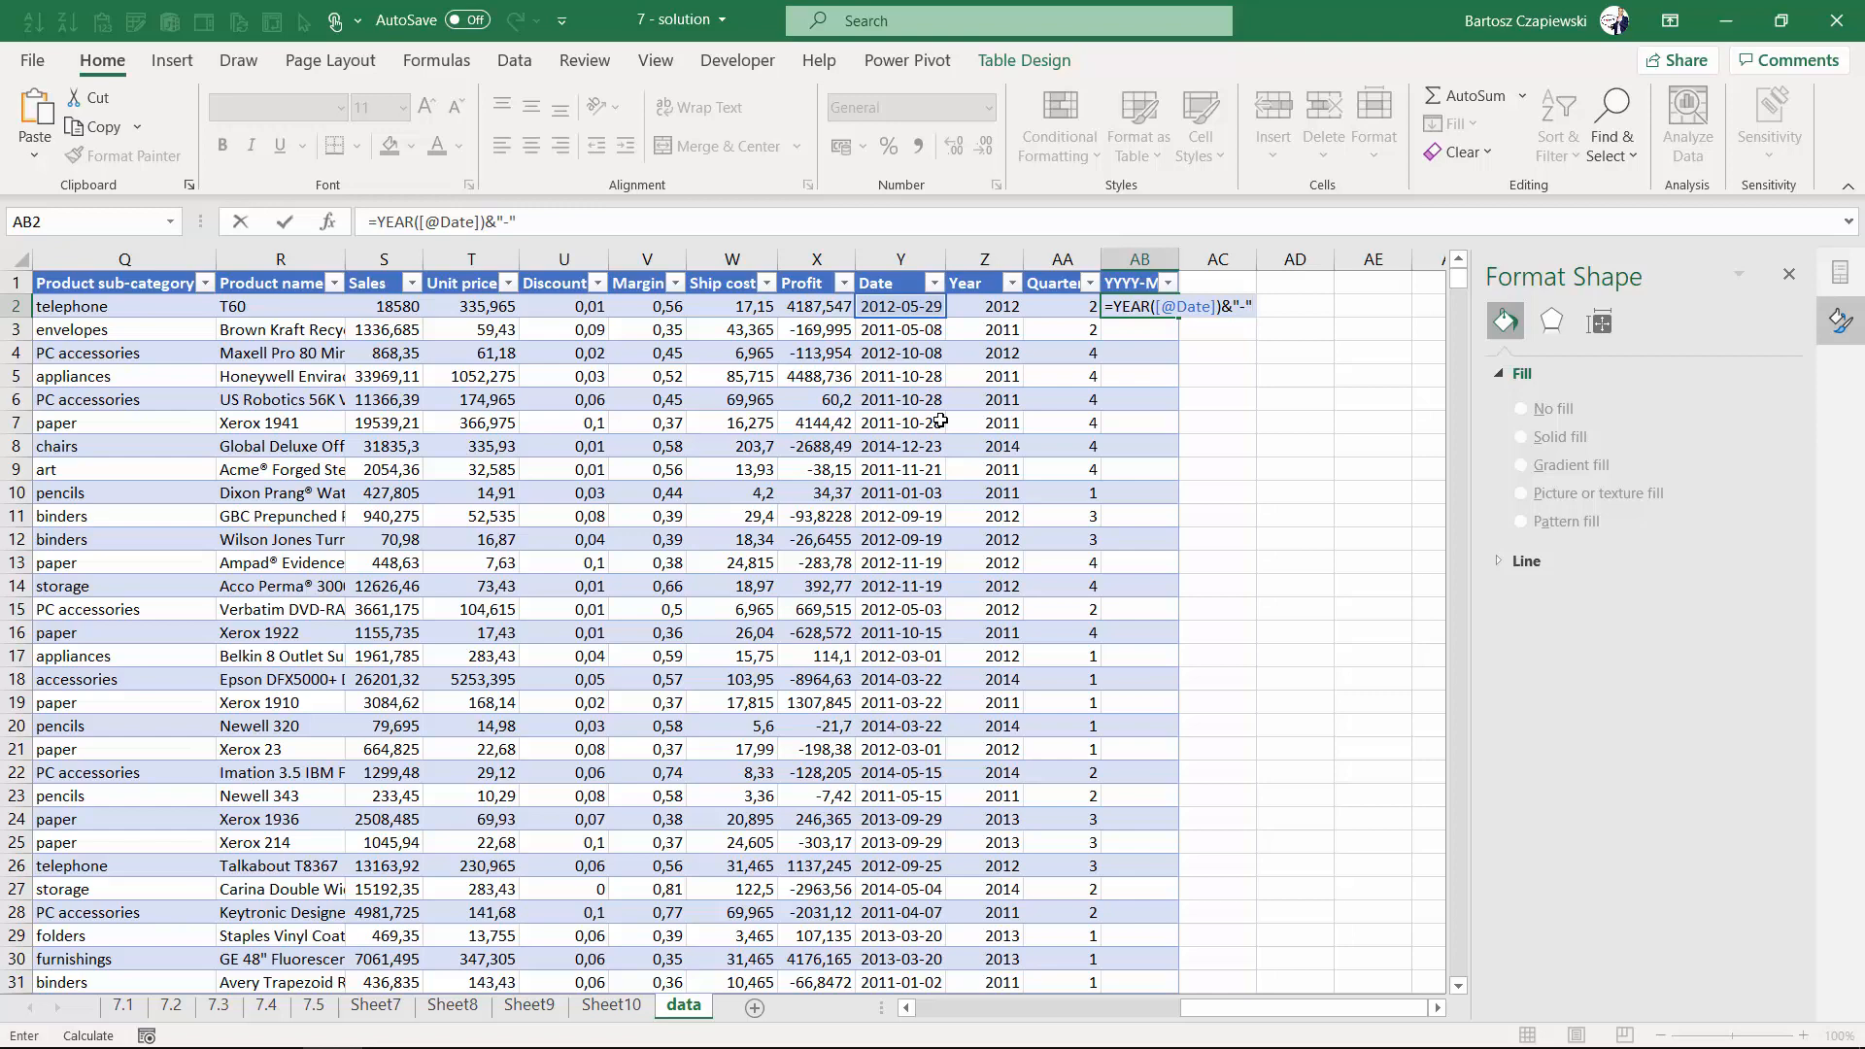
pyautogui.write('&')
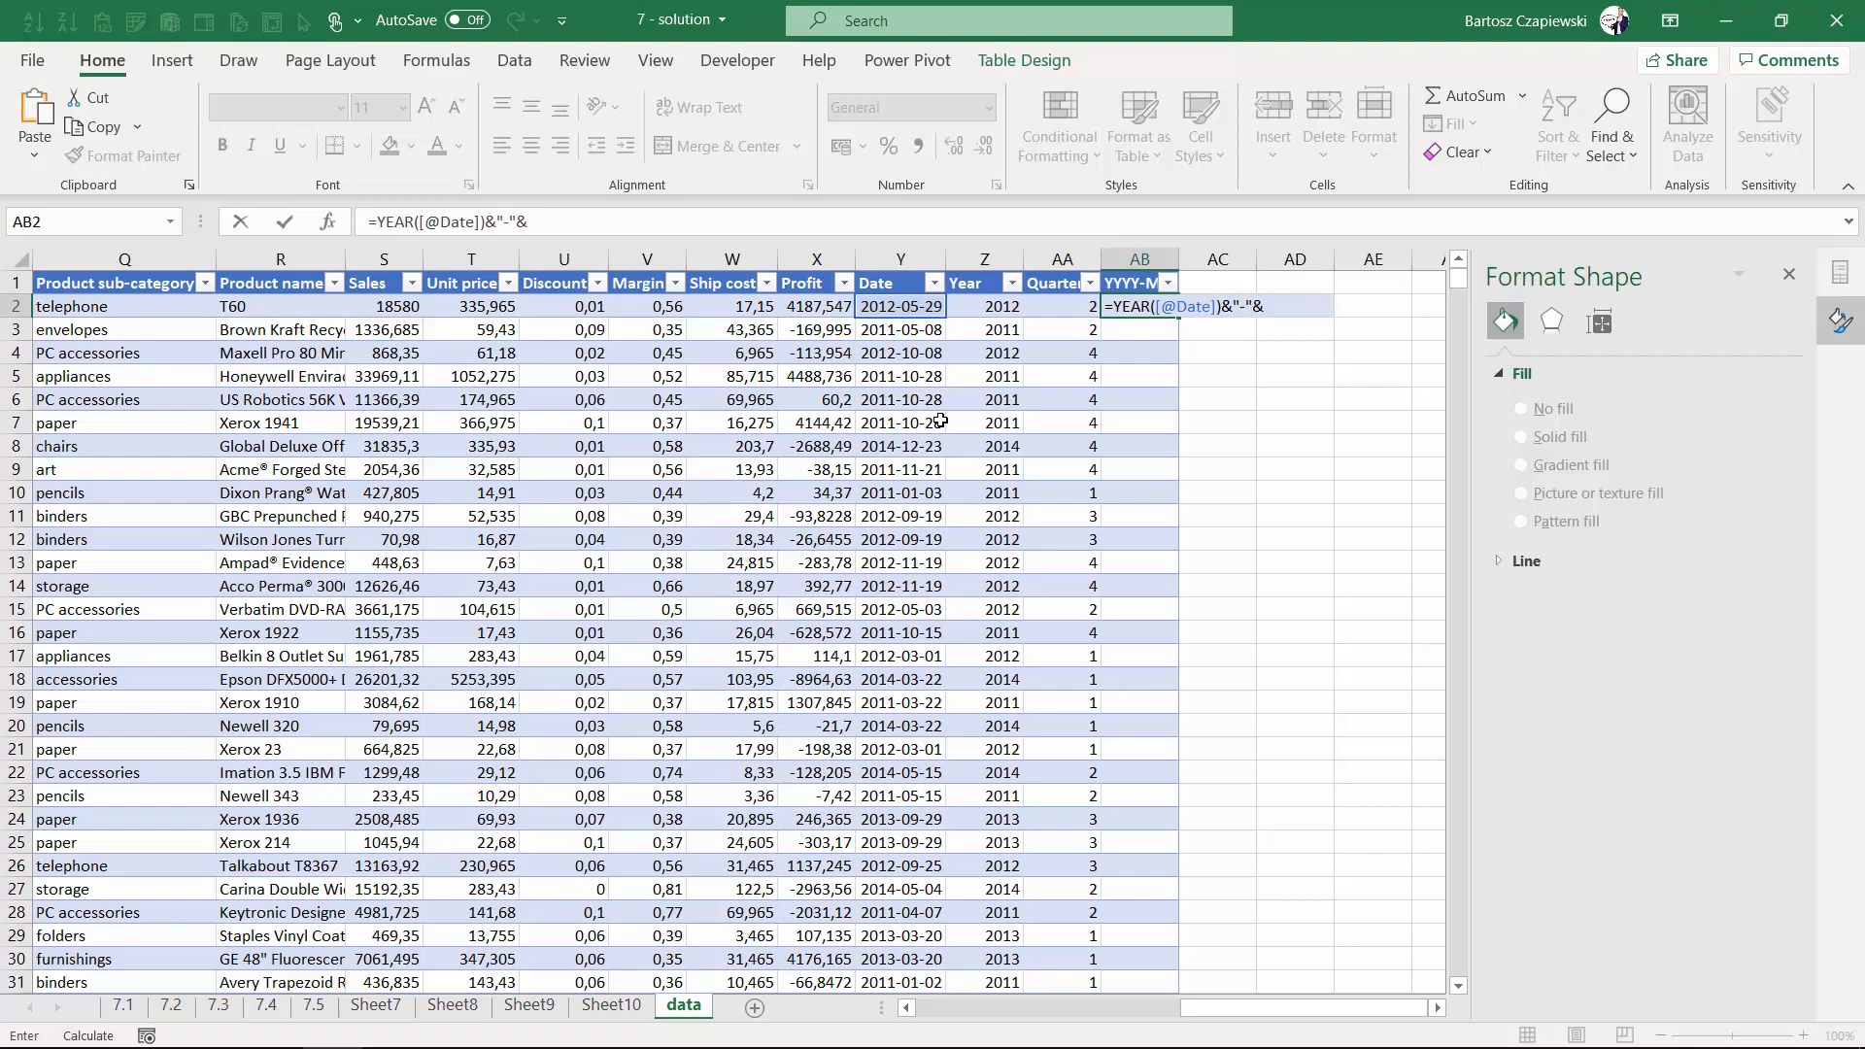
pyautogui.write('tx')
pyautogui.press('BackSpace')
pyautogui.write('ex')
pyautogui.press('Tab')
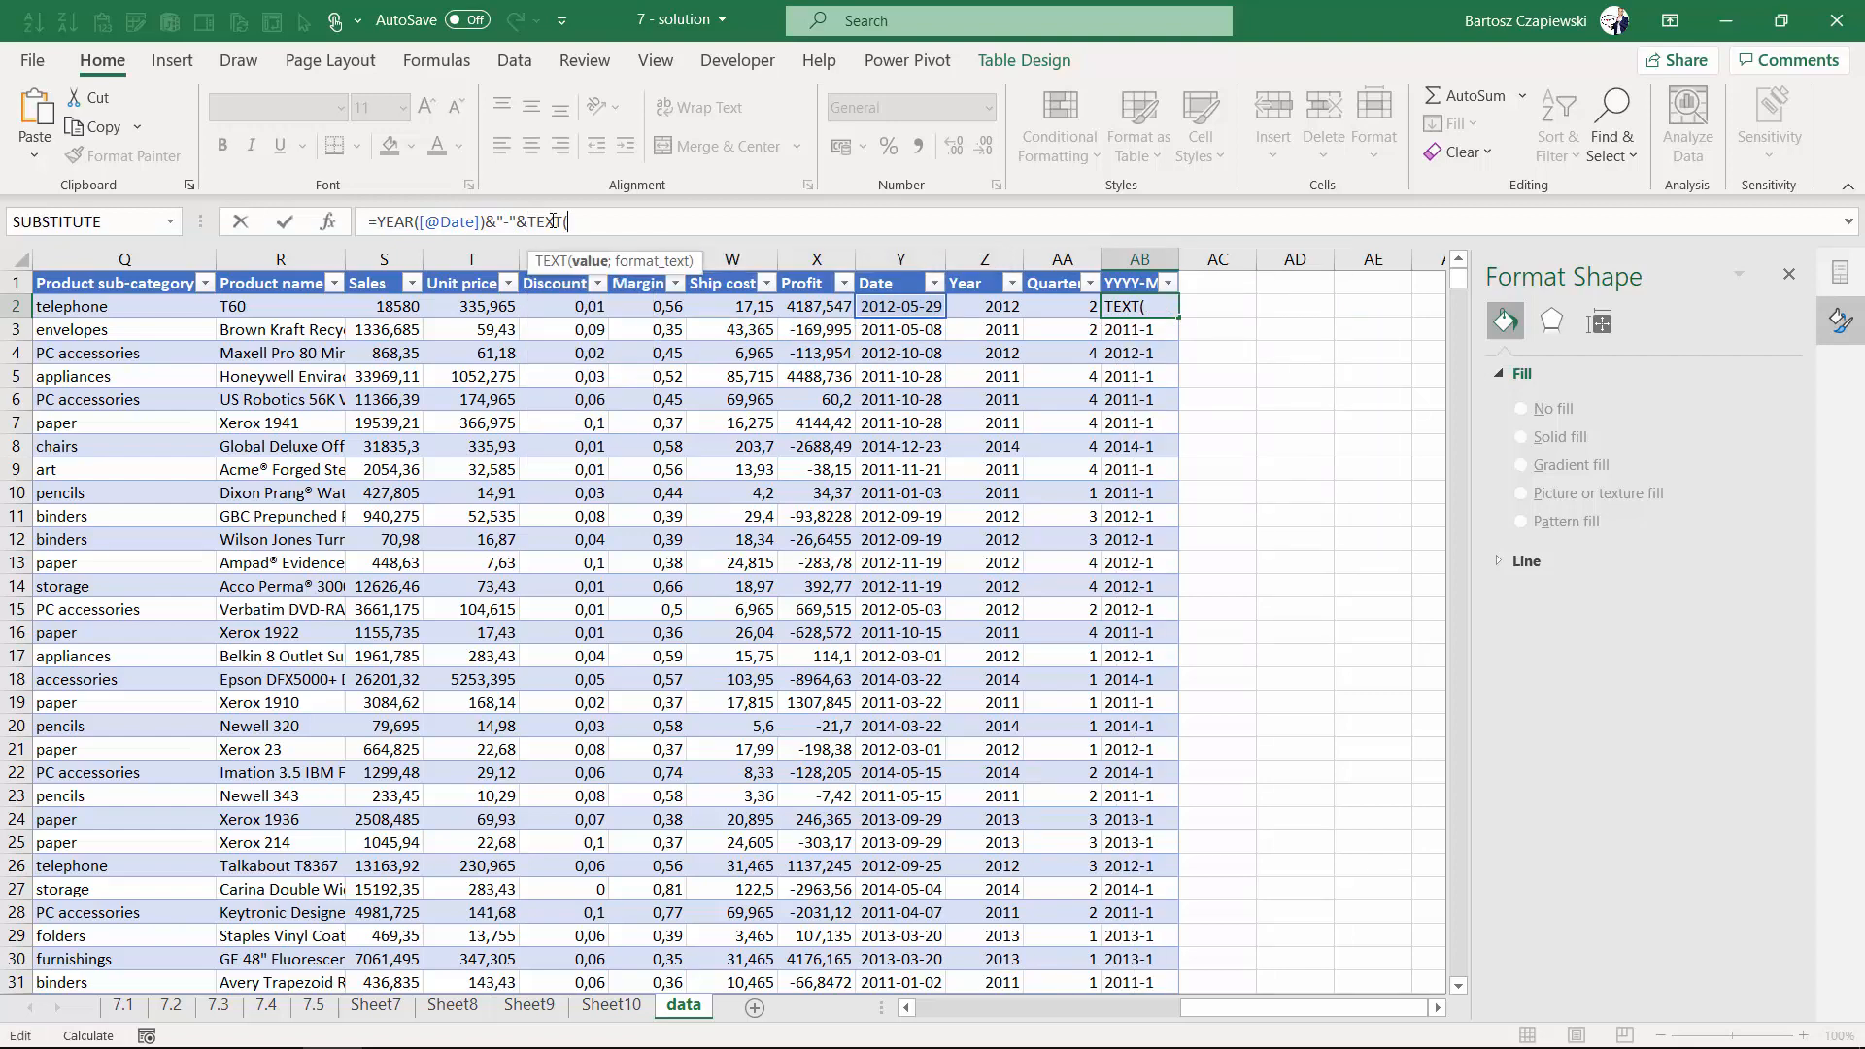
pyautogui.write('mont')
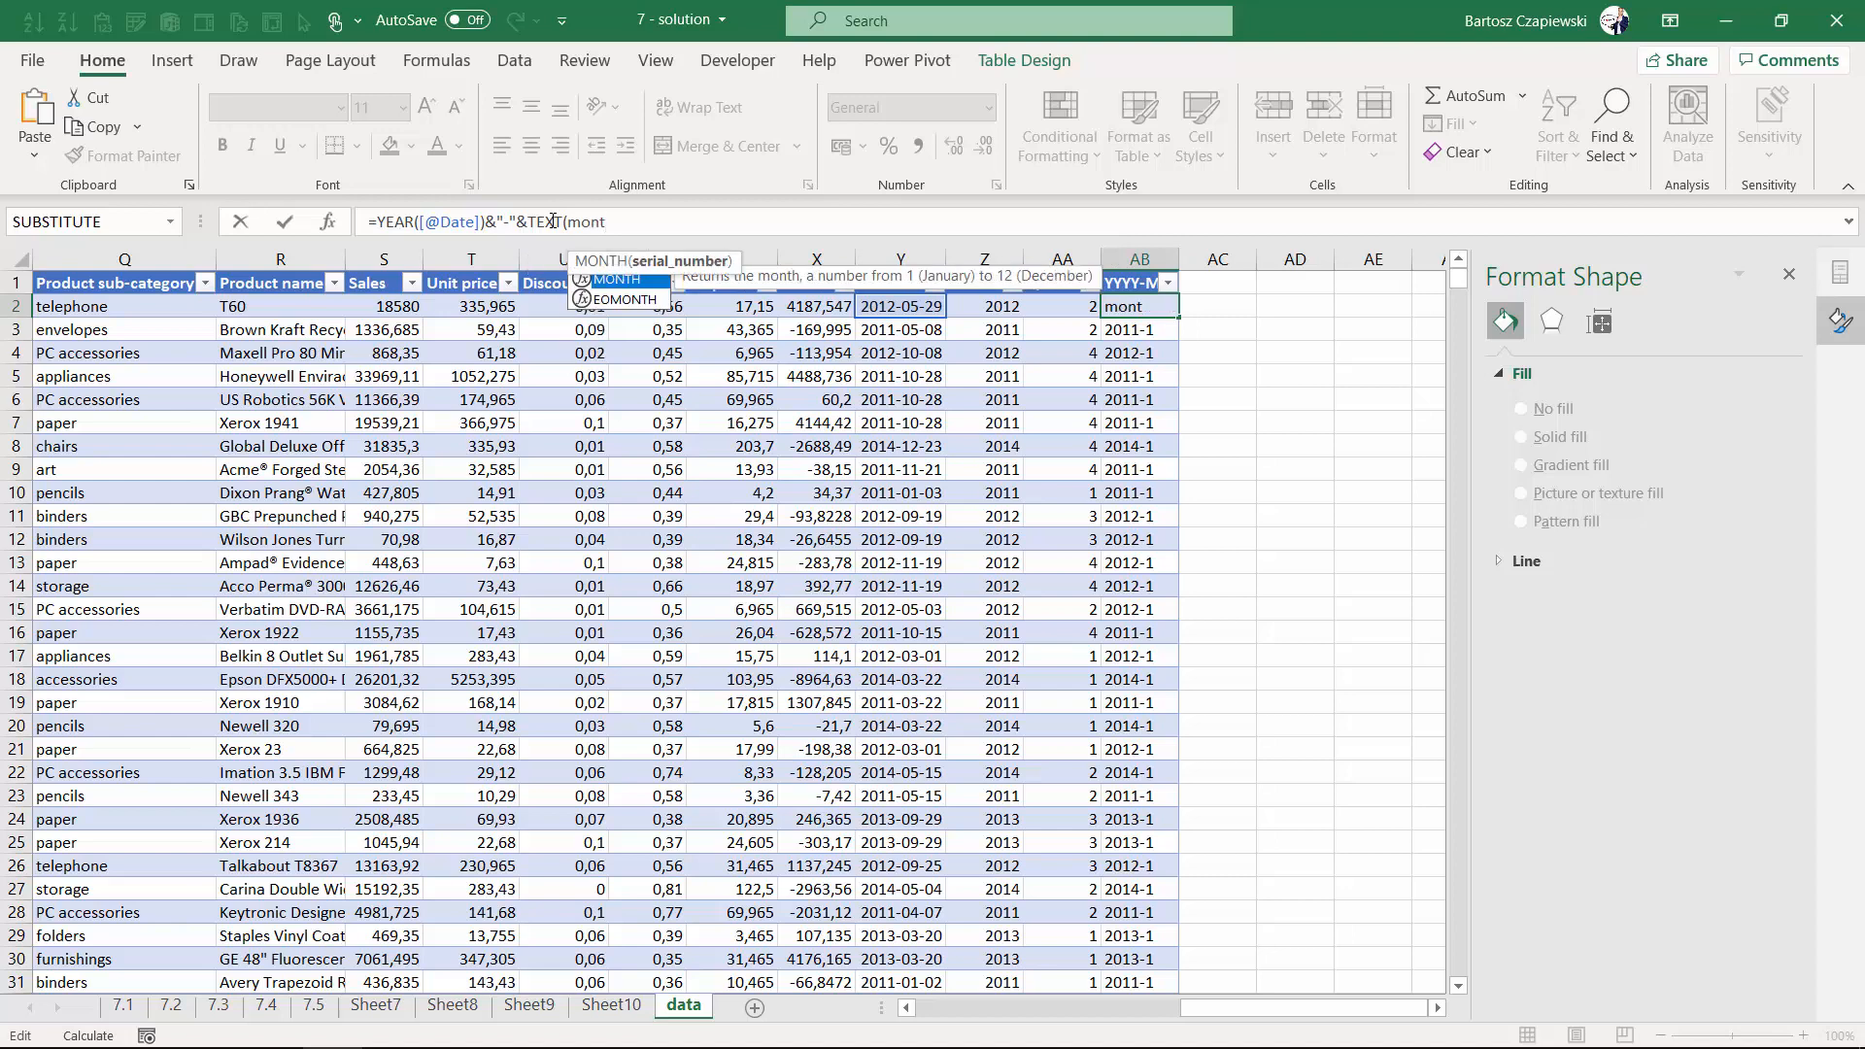
pyautogui.press('Tab')
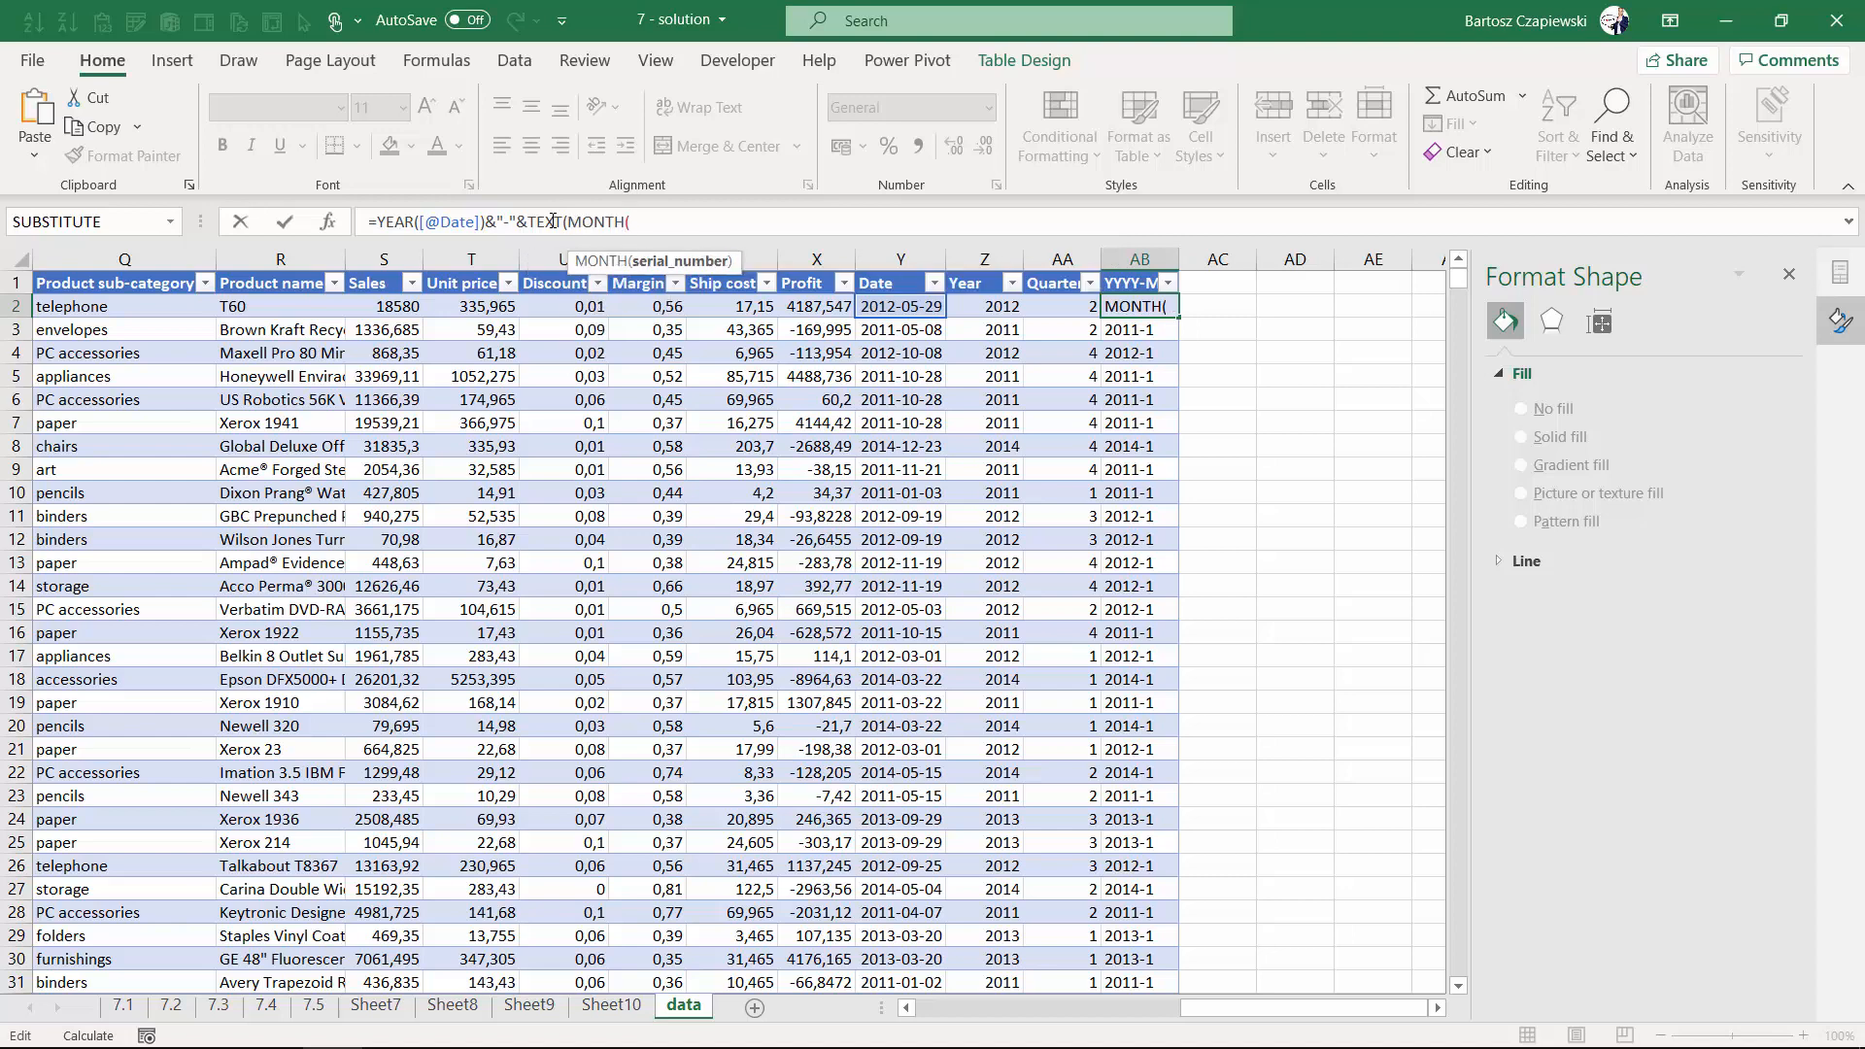
pyautogui.press('Left')
pyautogui.press('Left')
pyautogui.press('Left')
pyautogui.write(')')
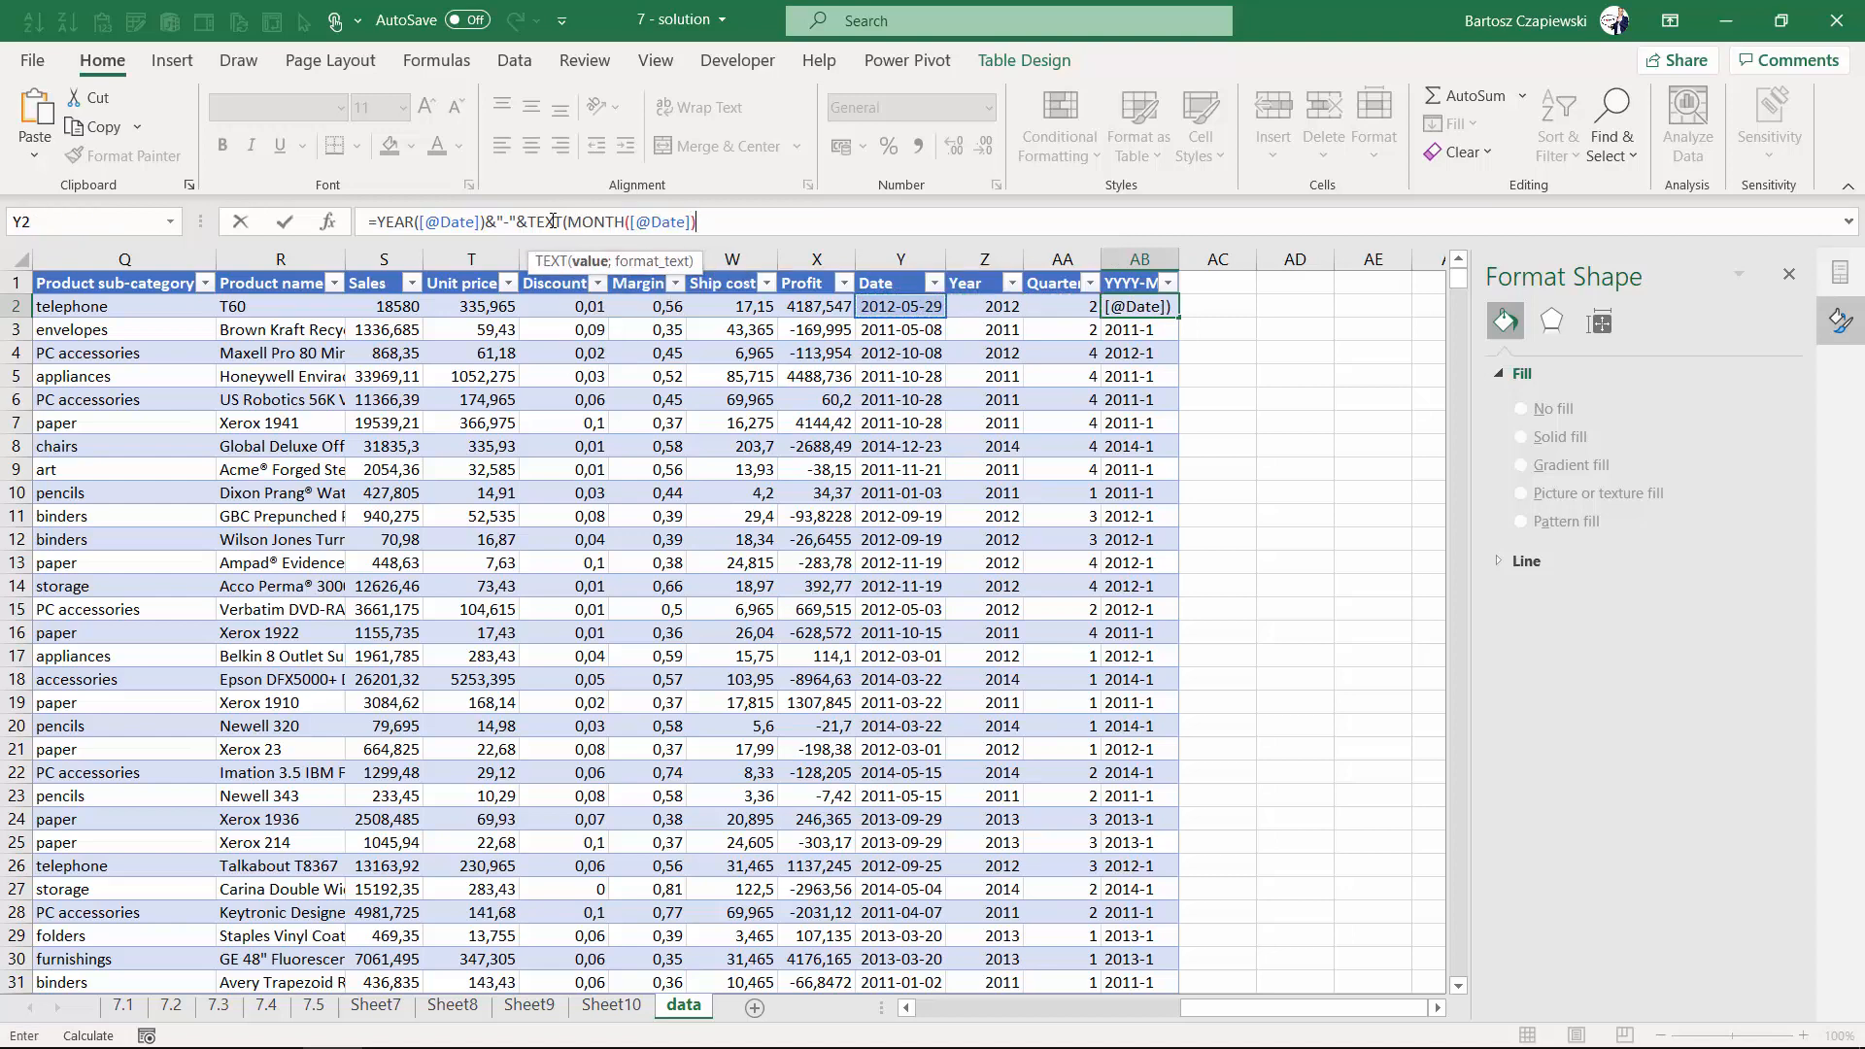
pyautogui.write(';"00')
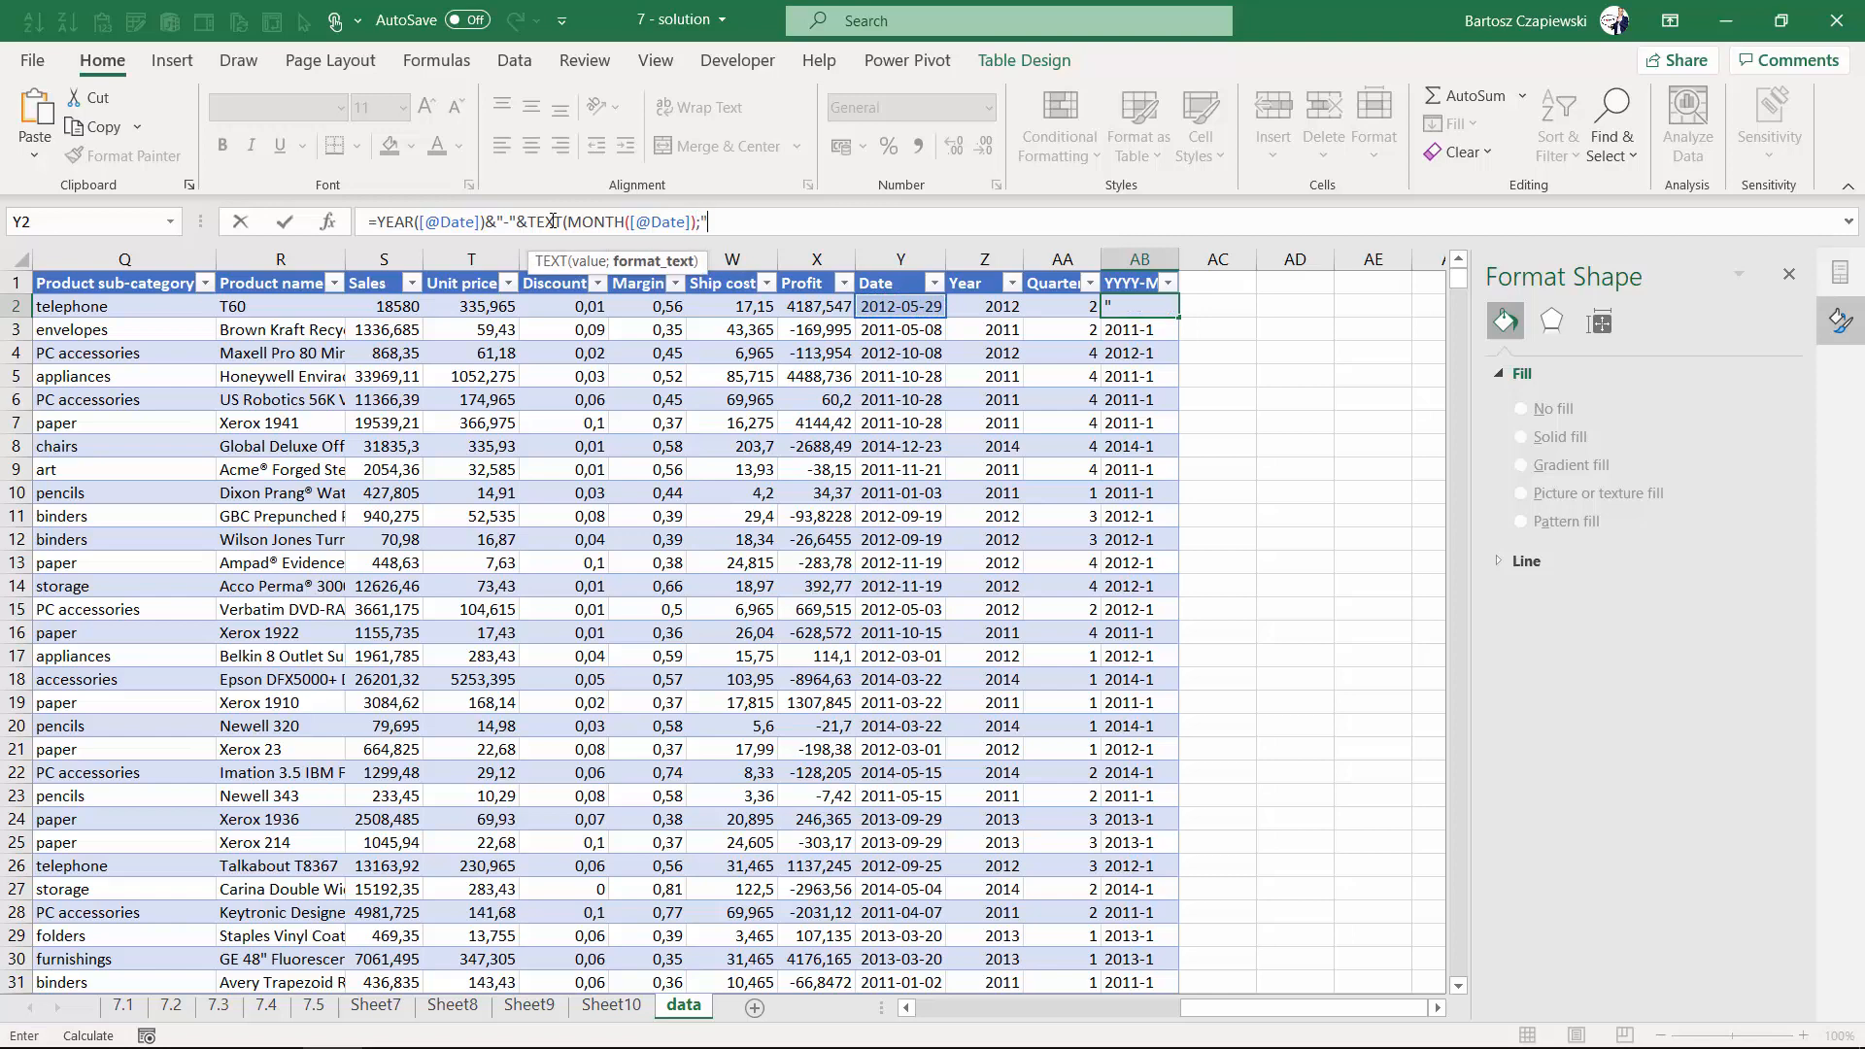
pyautogui.write('")')
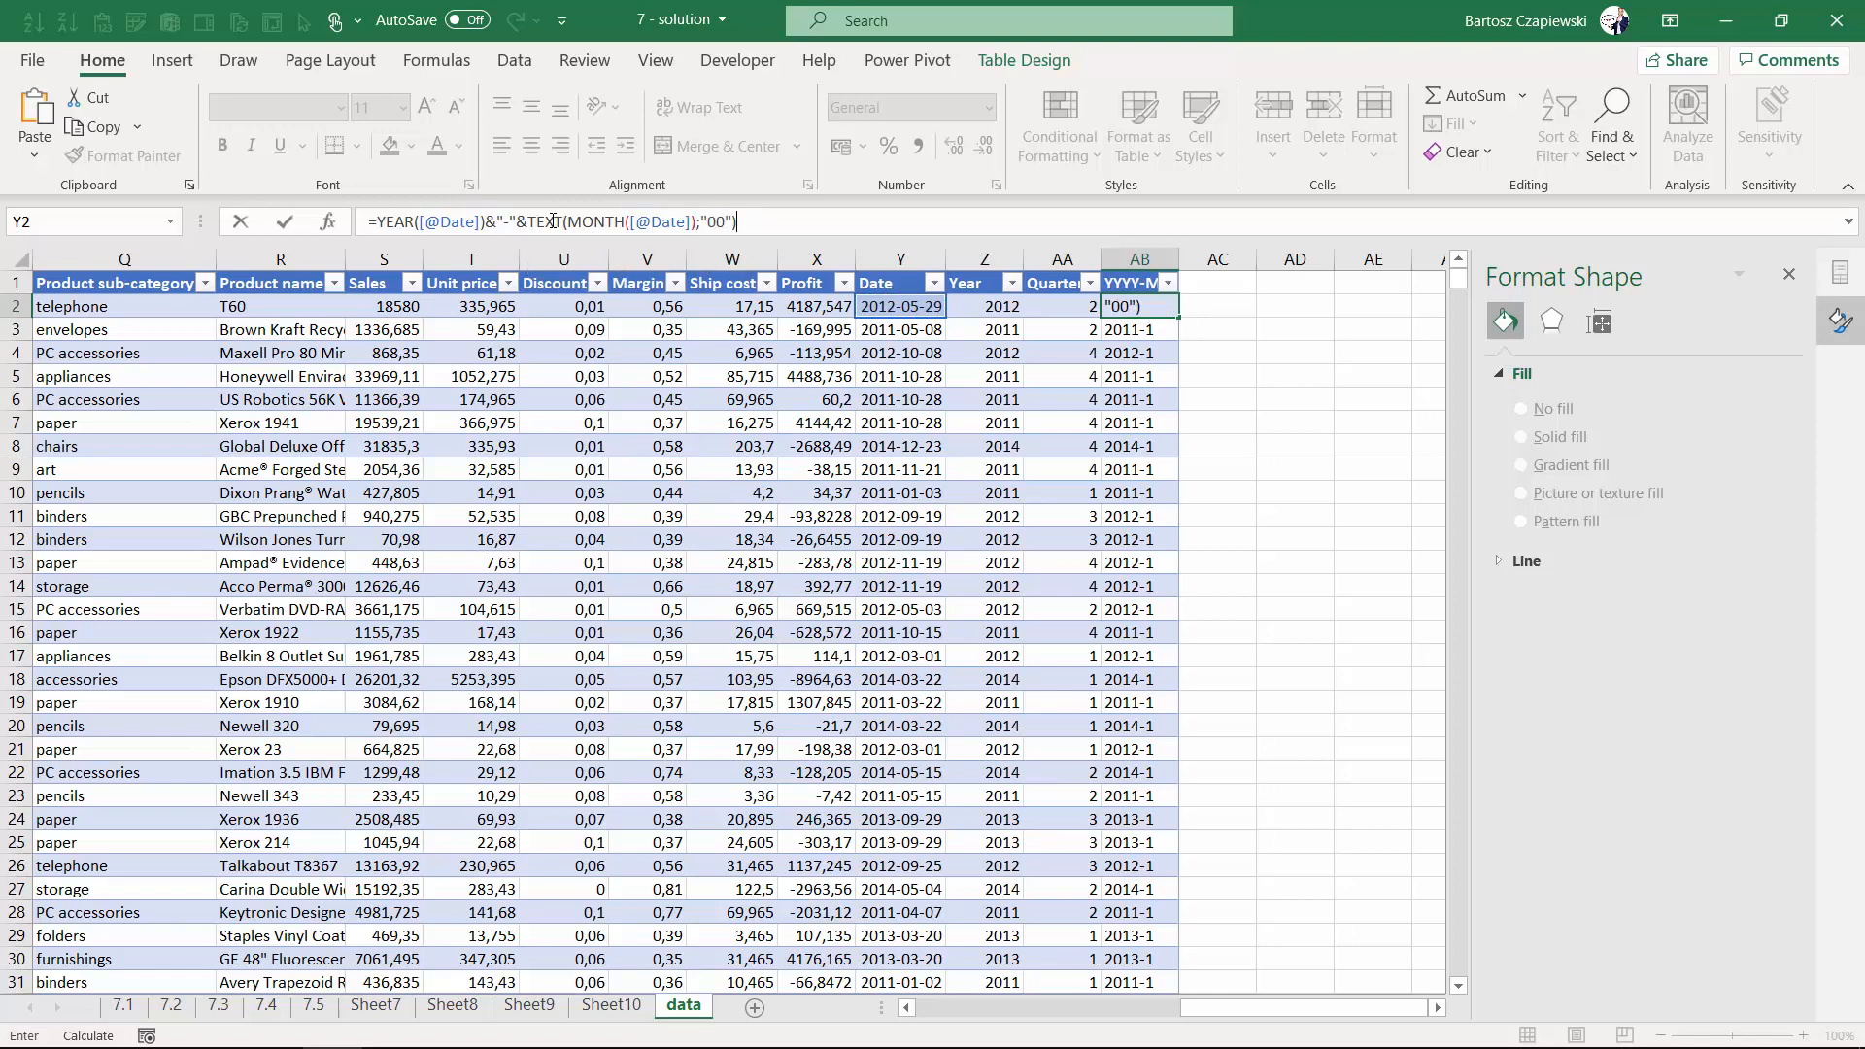
pyautogui.hotkey('ctrl', 'Return')
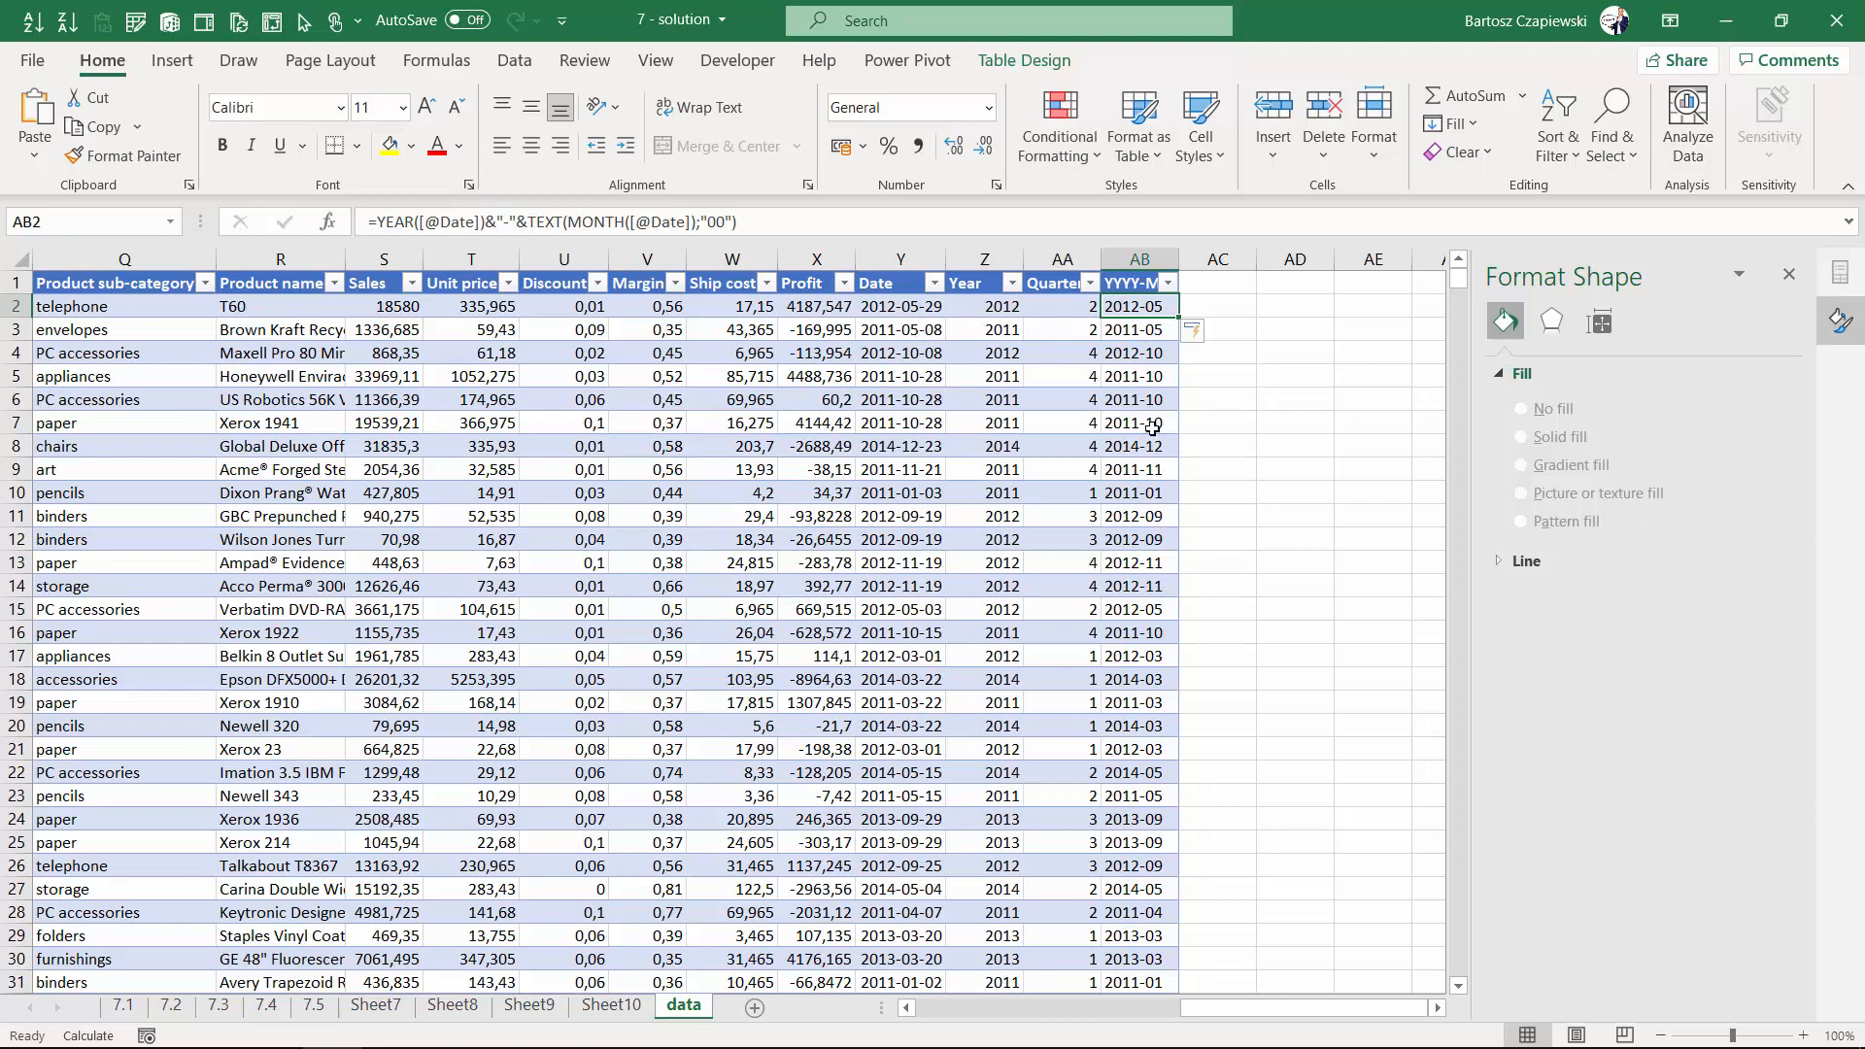
# - Insert a new PivotTable from the data table on a new worksheet
pyautogui.click(471, 469)
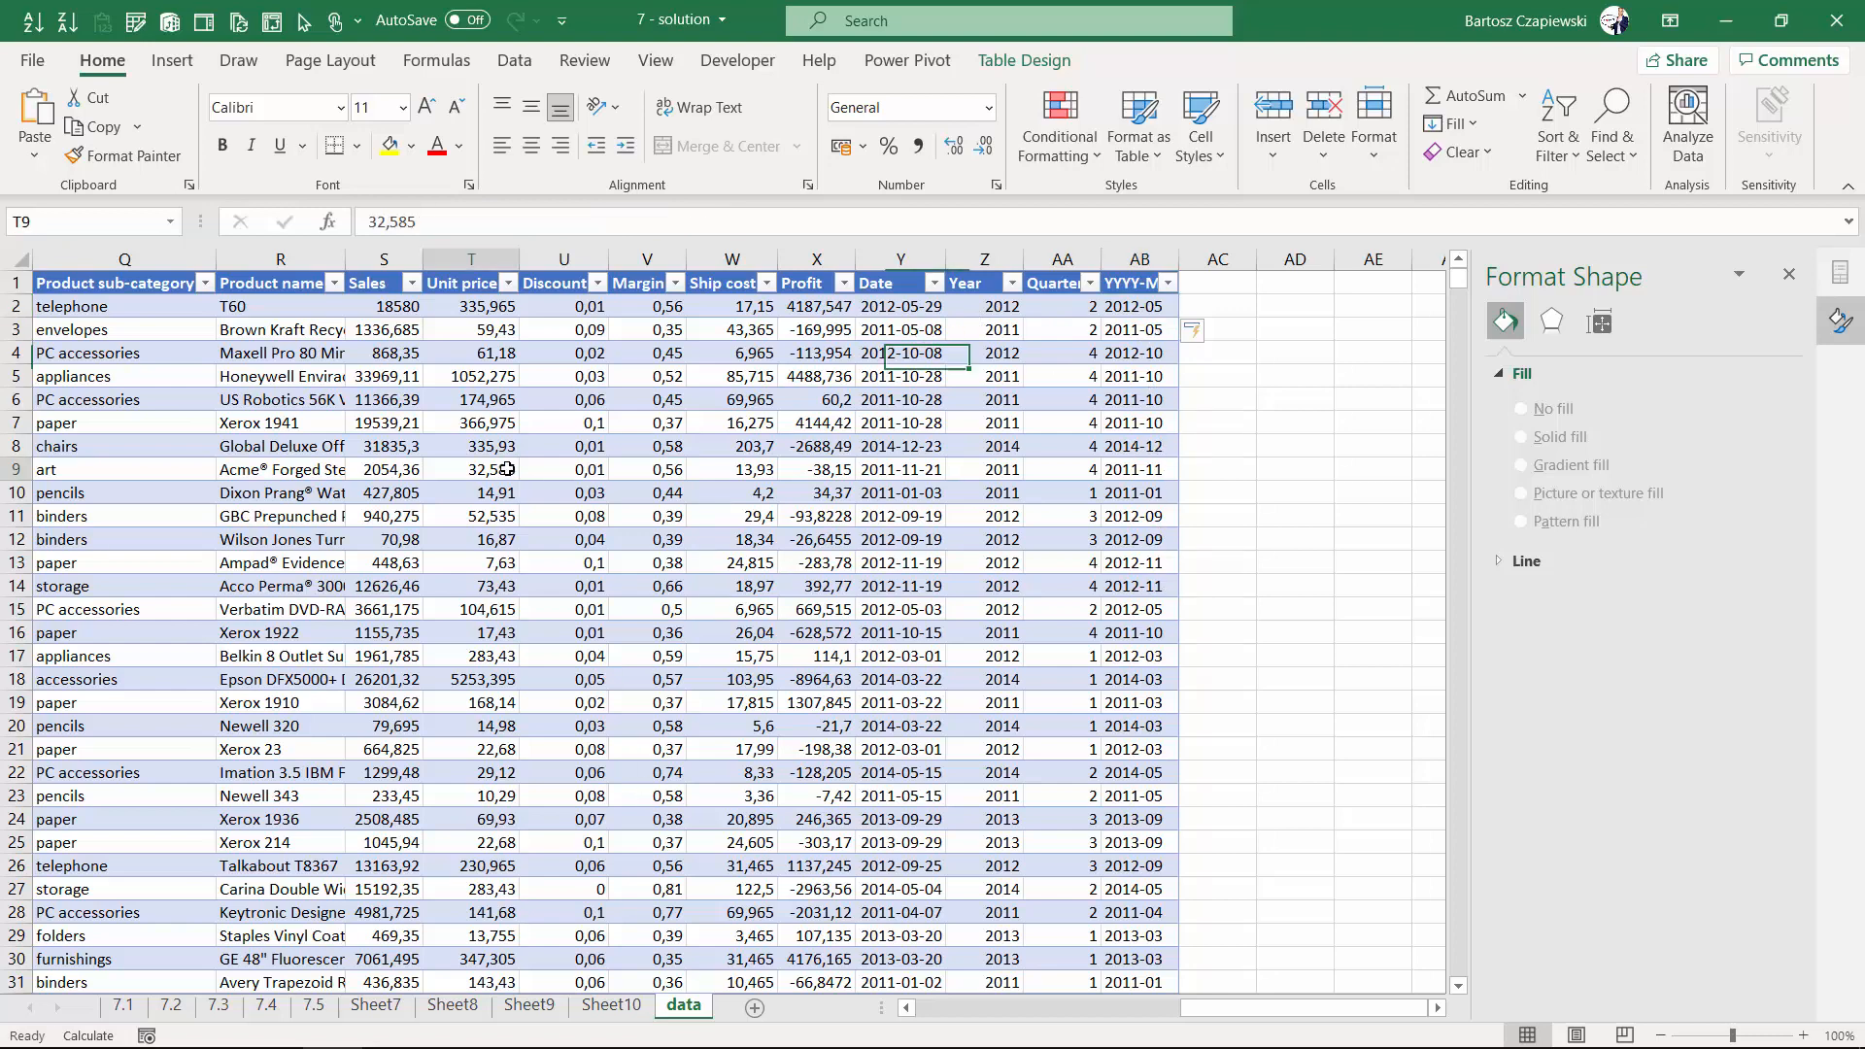
pyautogui.click(172, 60)
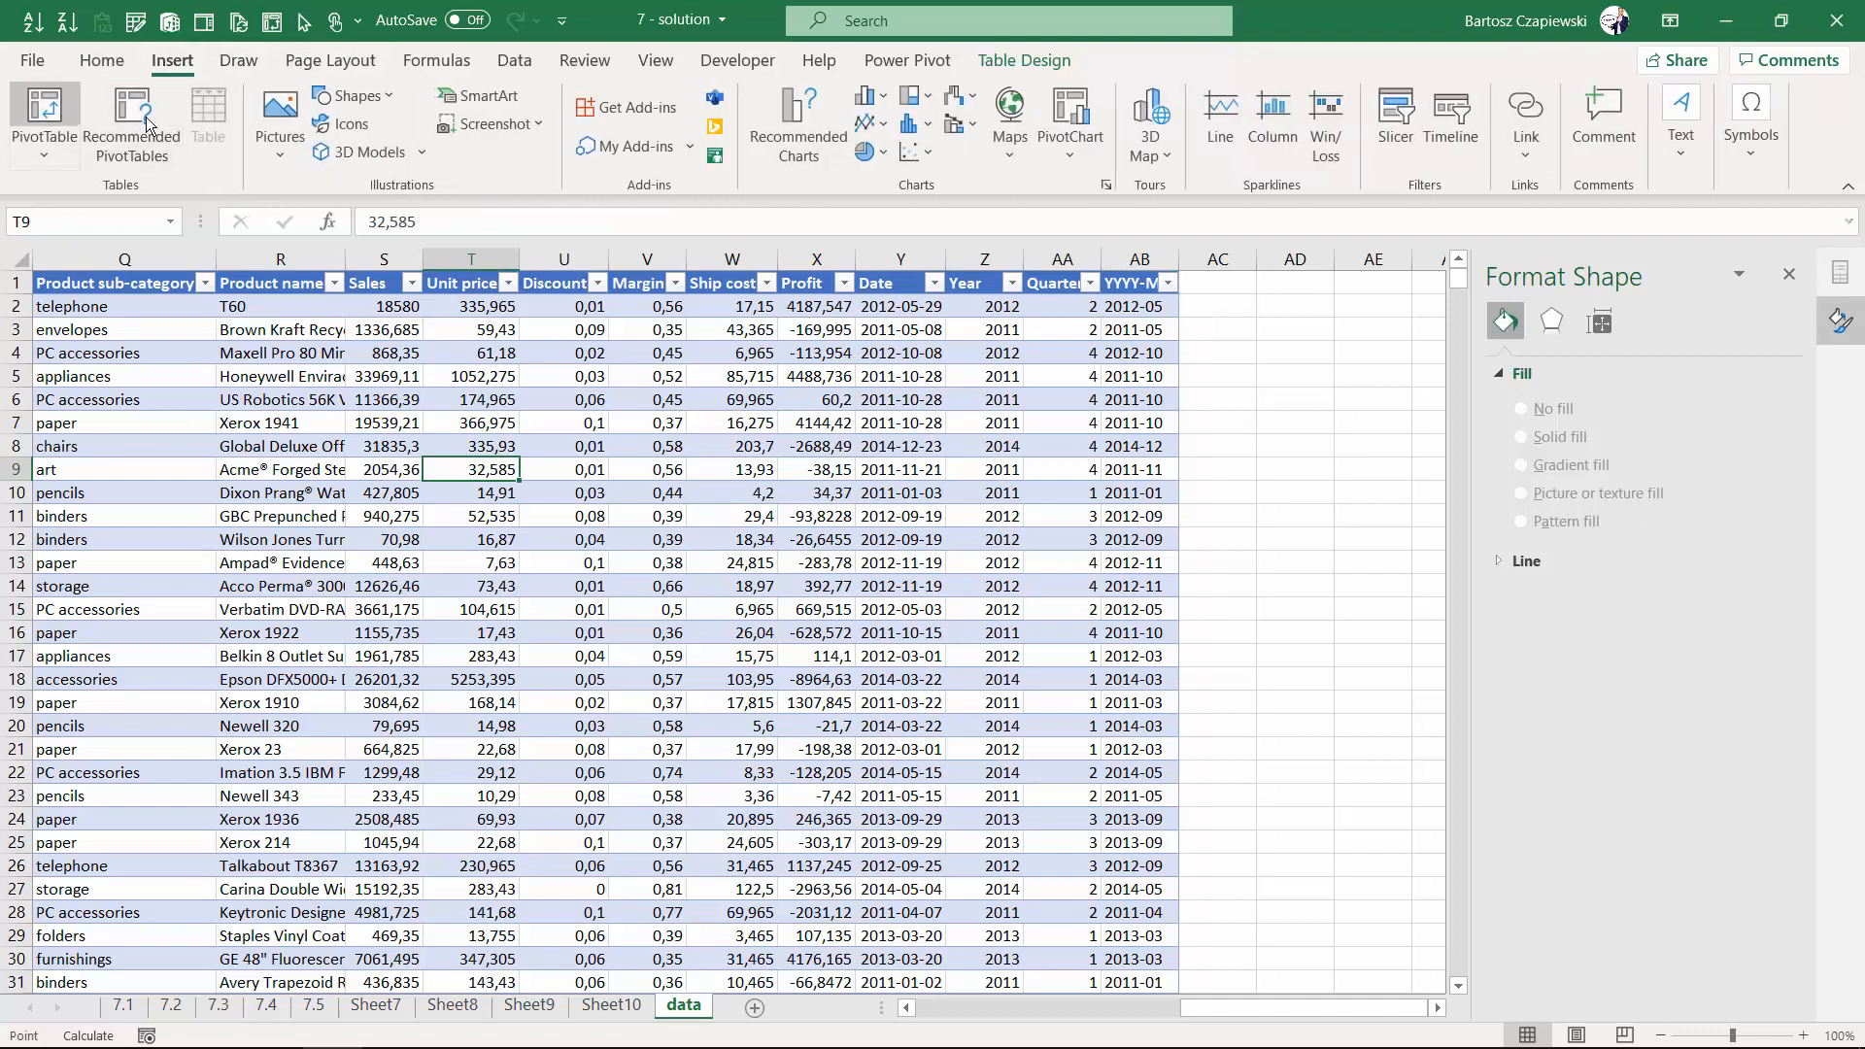
pyautogui.click(44, 112)
pyautogui.click(806, 652)
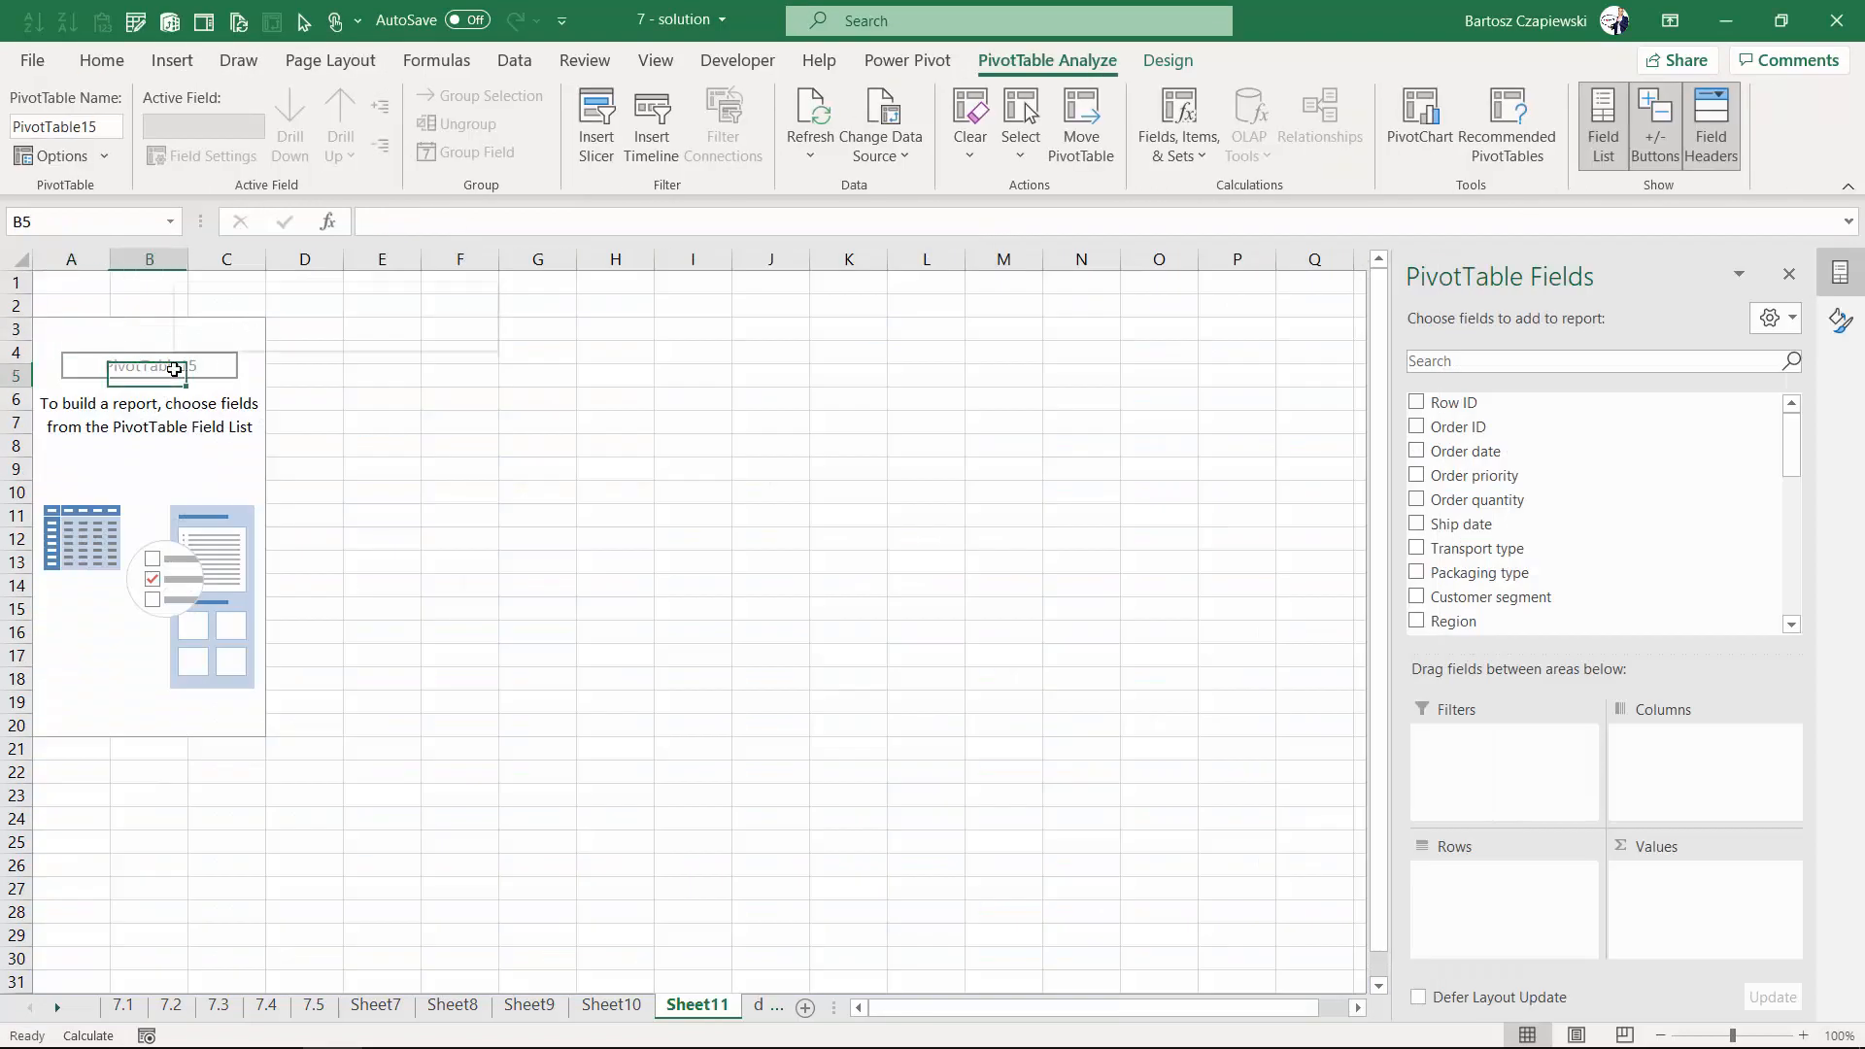
# - Refresh the PivotTable and add the YYYY-MM field to Rows
pyautogui.rightClick(173, 370)
pyautogui.click(248, 471)
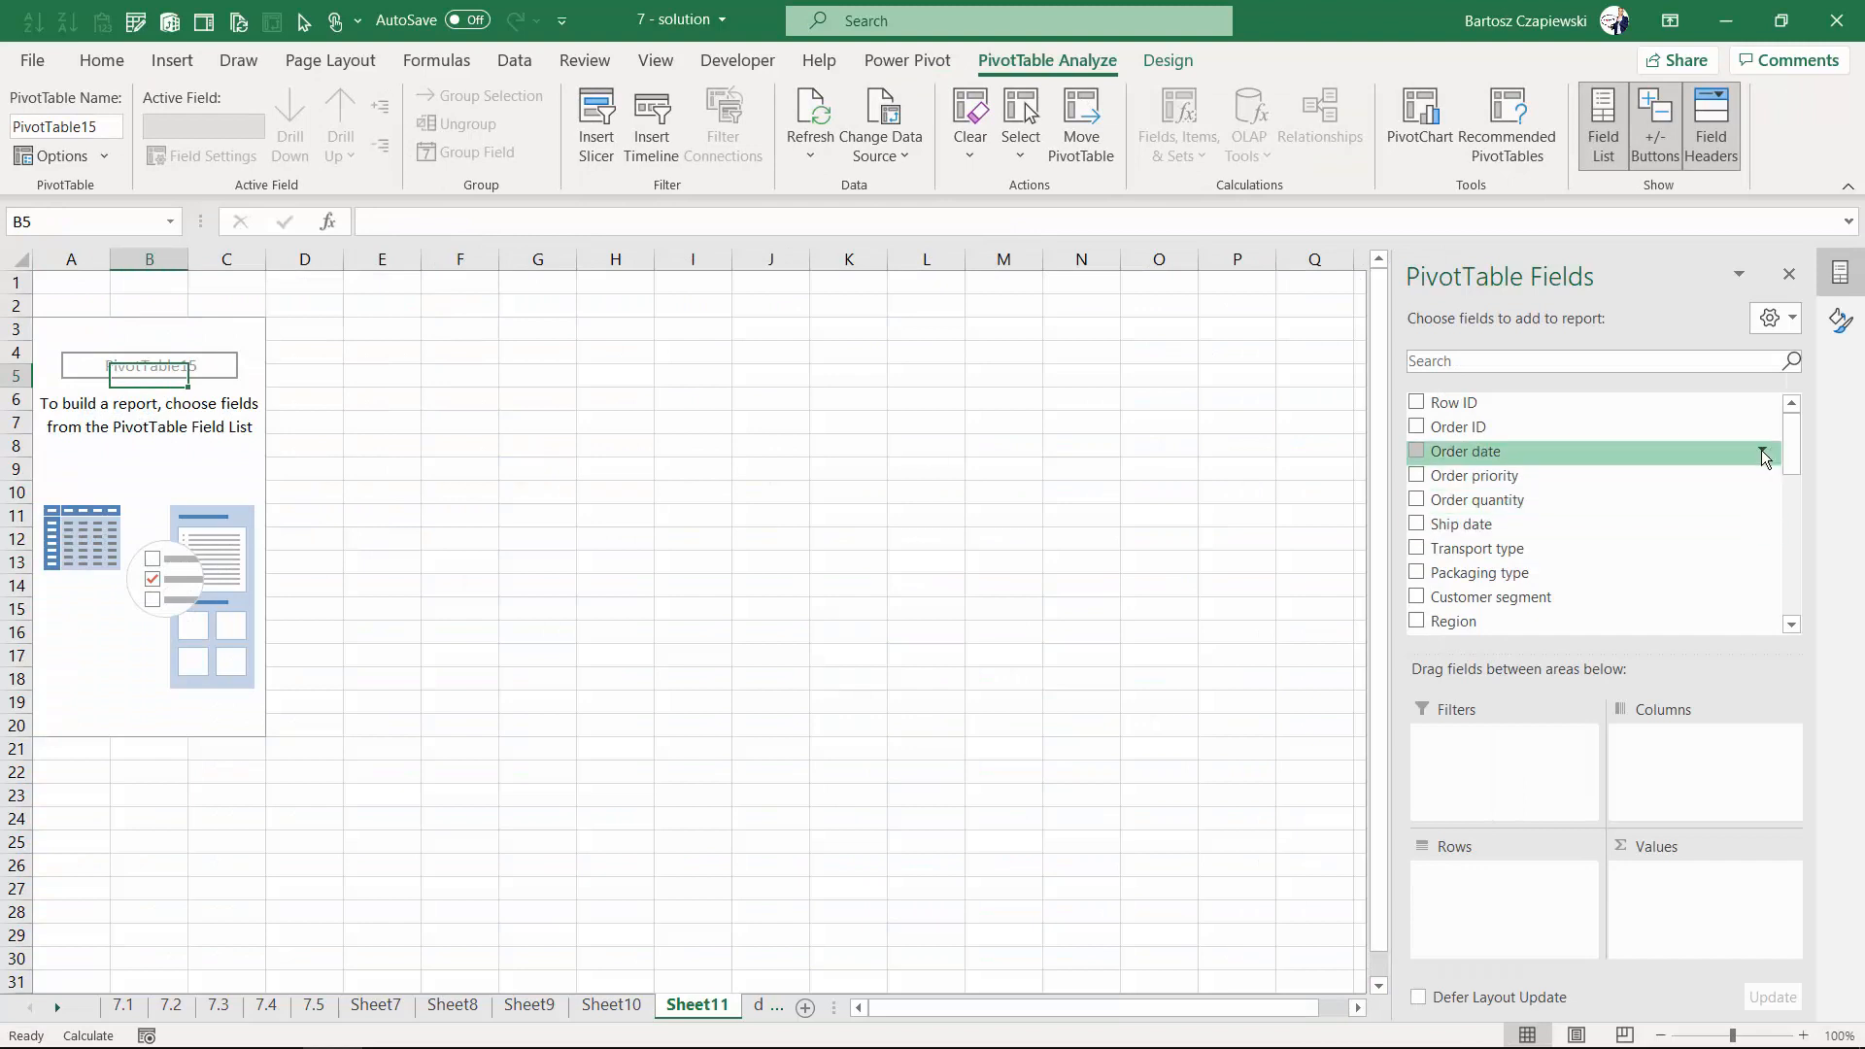
pyautogui.moveTo(1791, 433); pyautogui.dragTo(1796, 617)
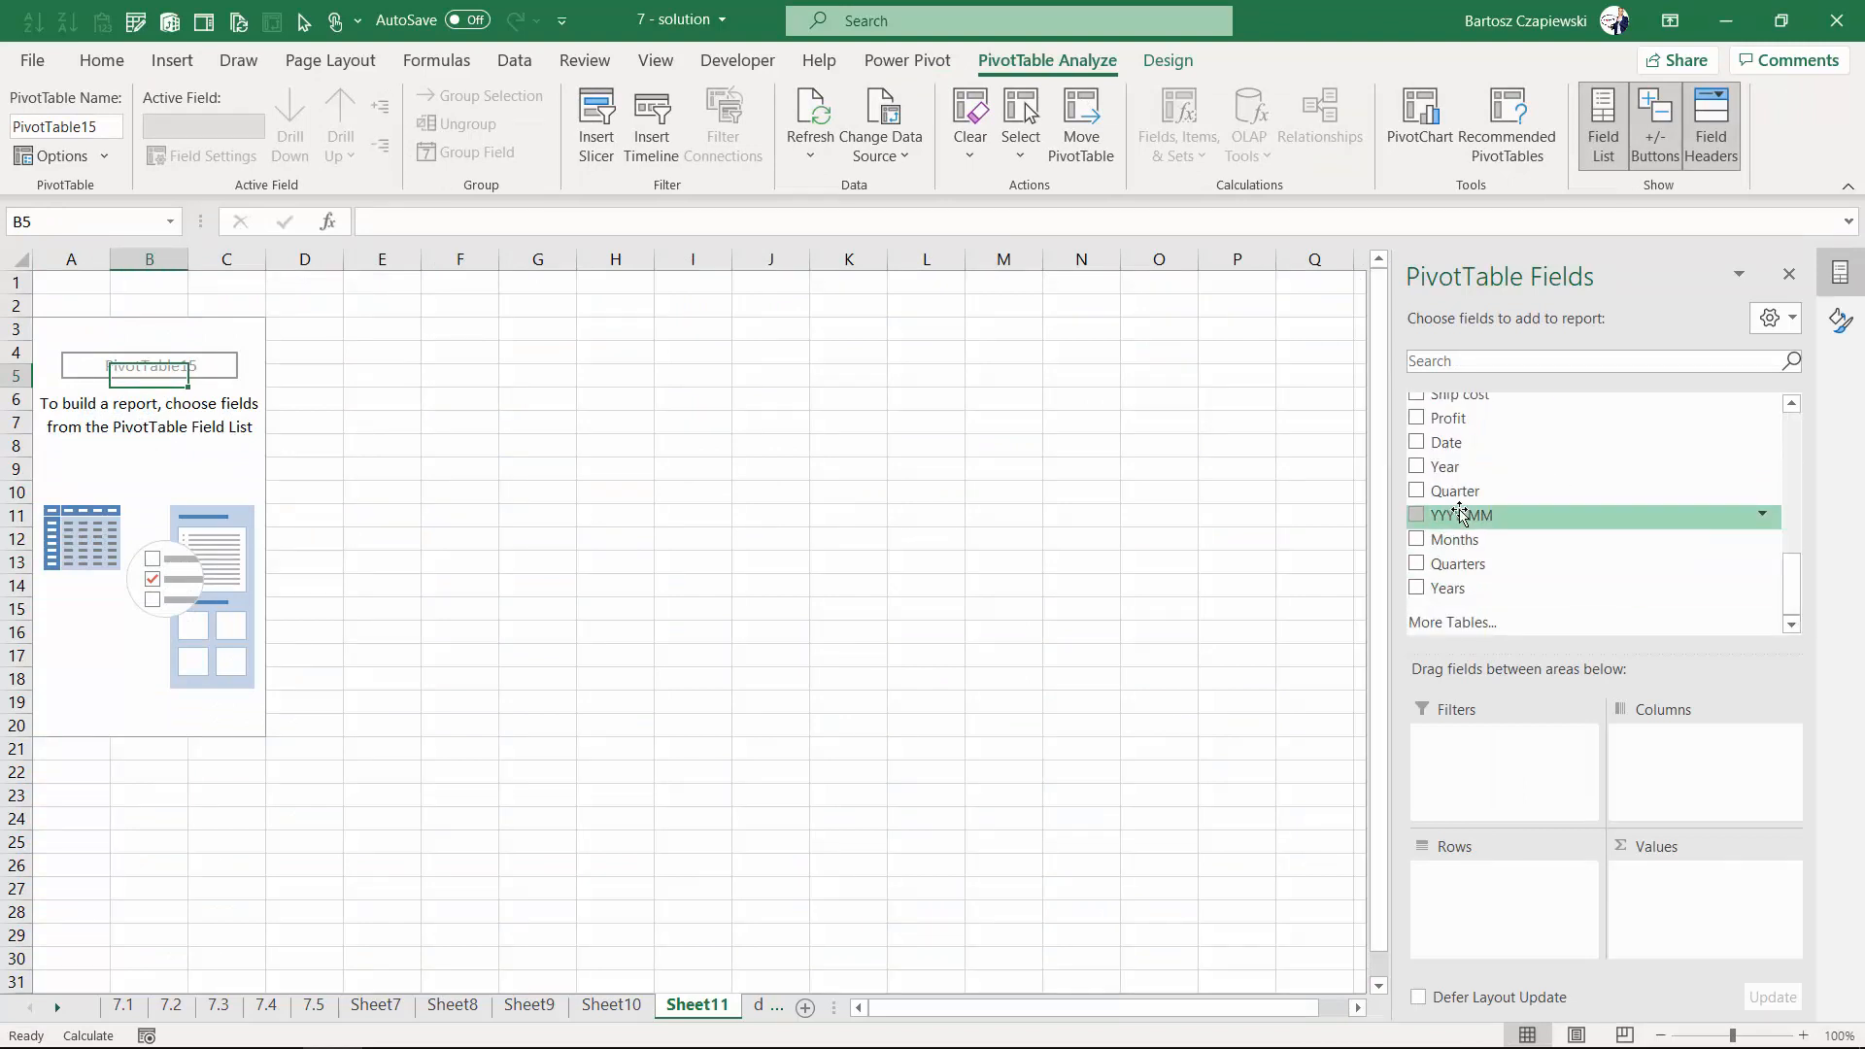
pyautogui.moveTo(1462, 515); pyautogui.dragTo(1440, 880)
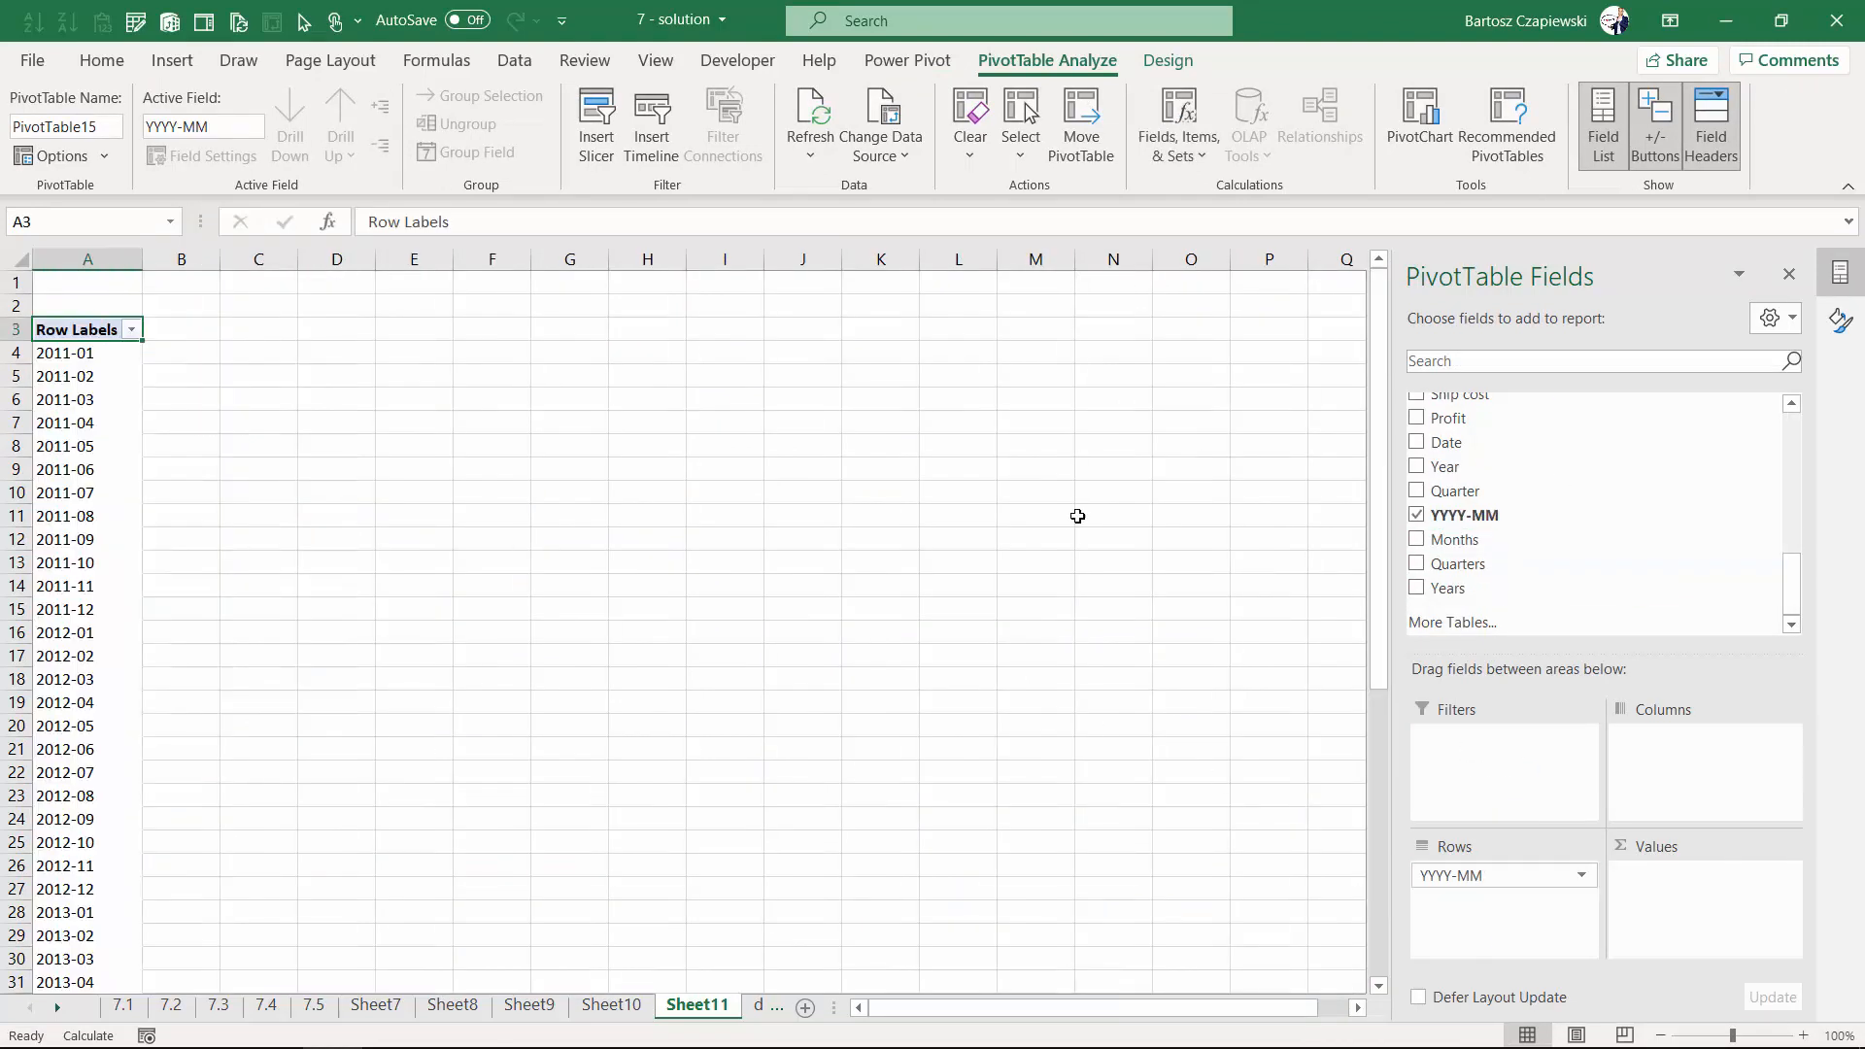
# - Add the Sales field to the PivotTable's Values
pyautogui.scroll(1, 1446, 495)
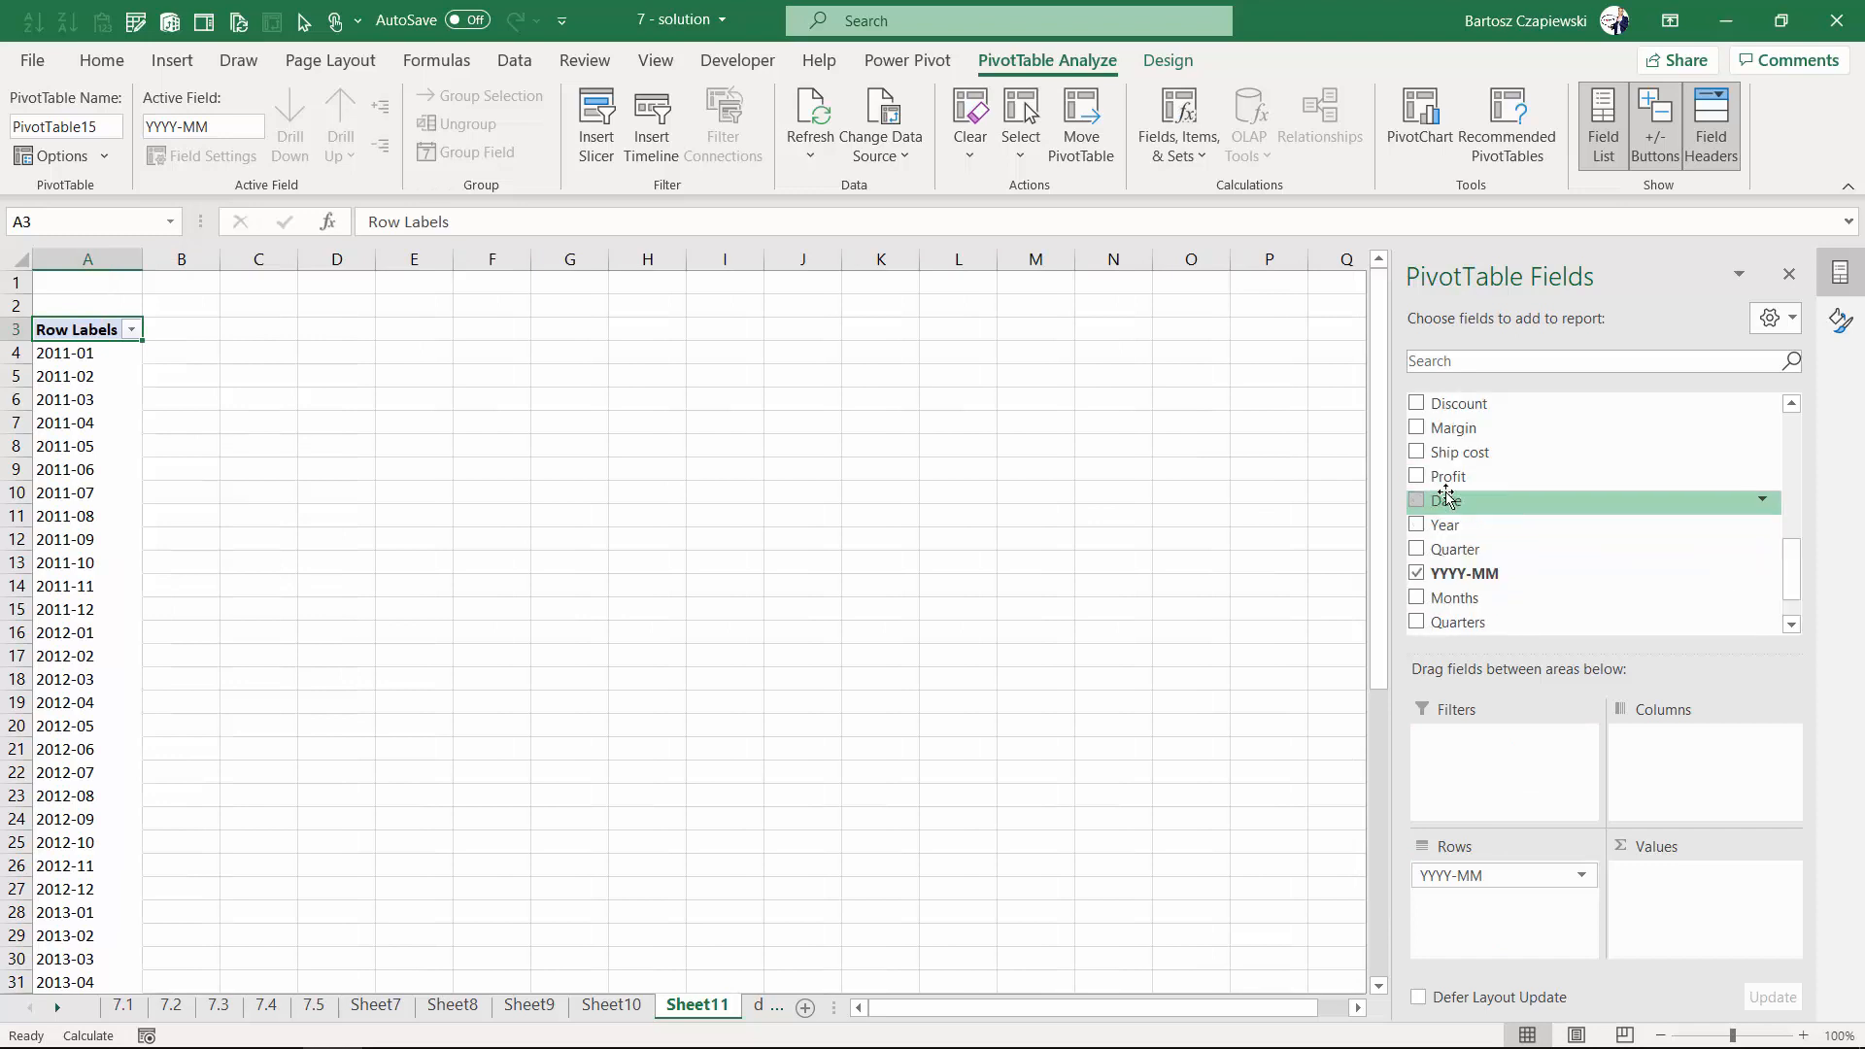
pyautogui.scroll(-1, 1450, 475)
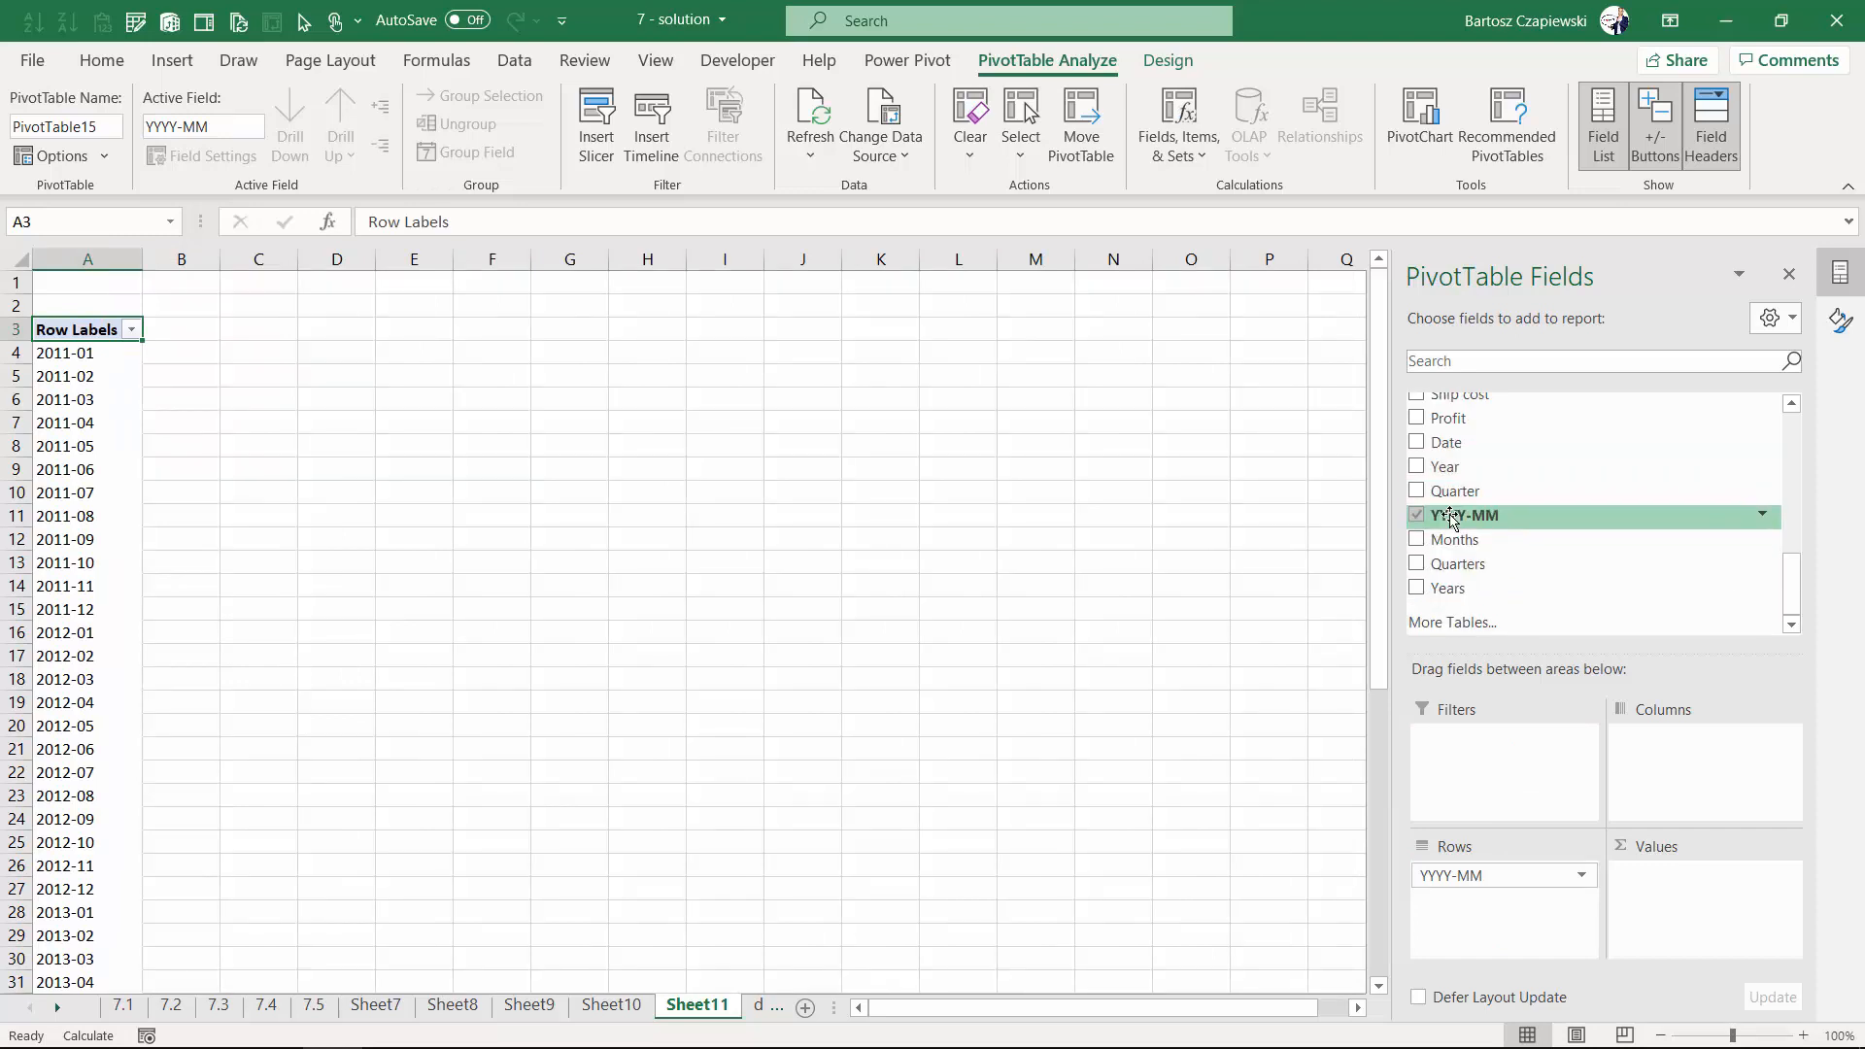
pyautogui.scroll(3, 1447, 510)
pyautogui.click(1449, 533)
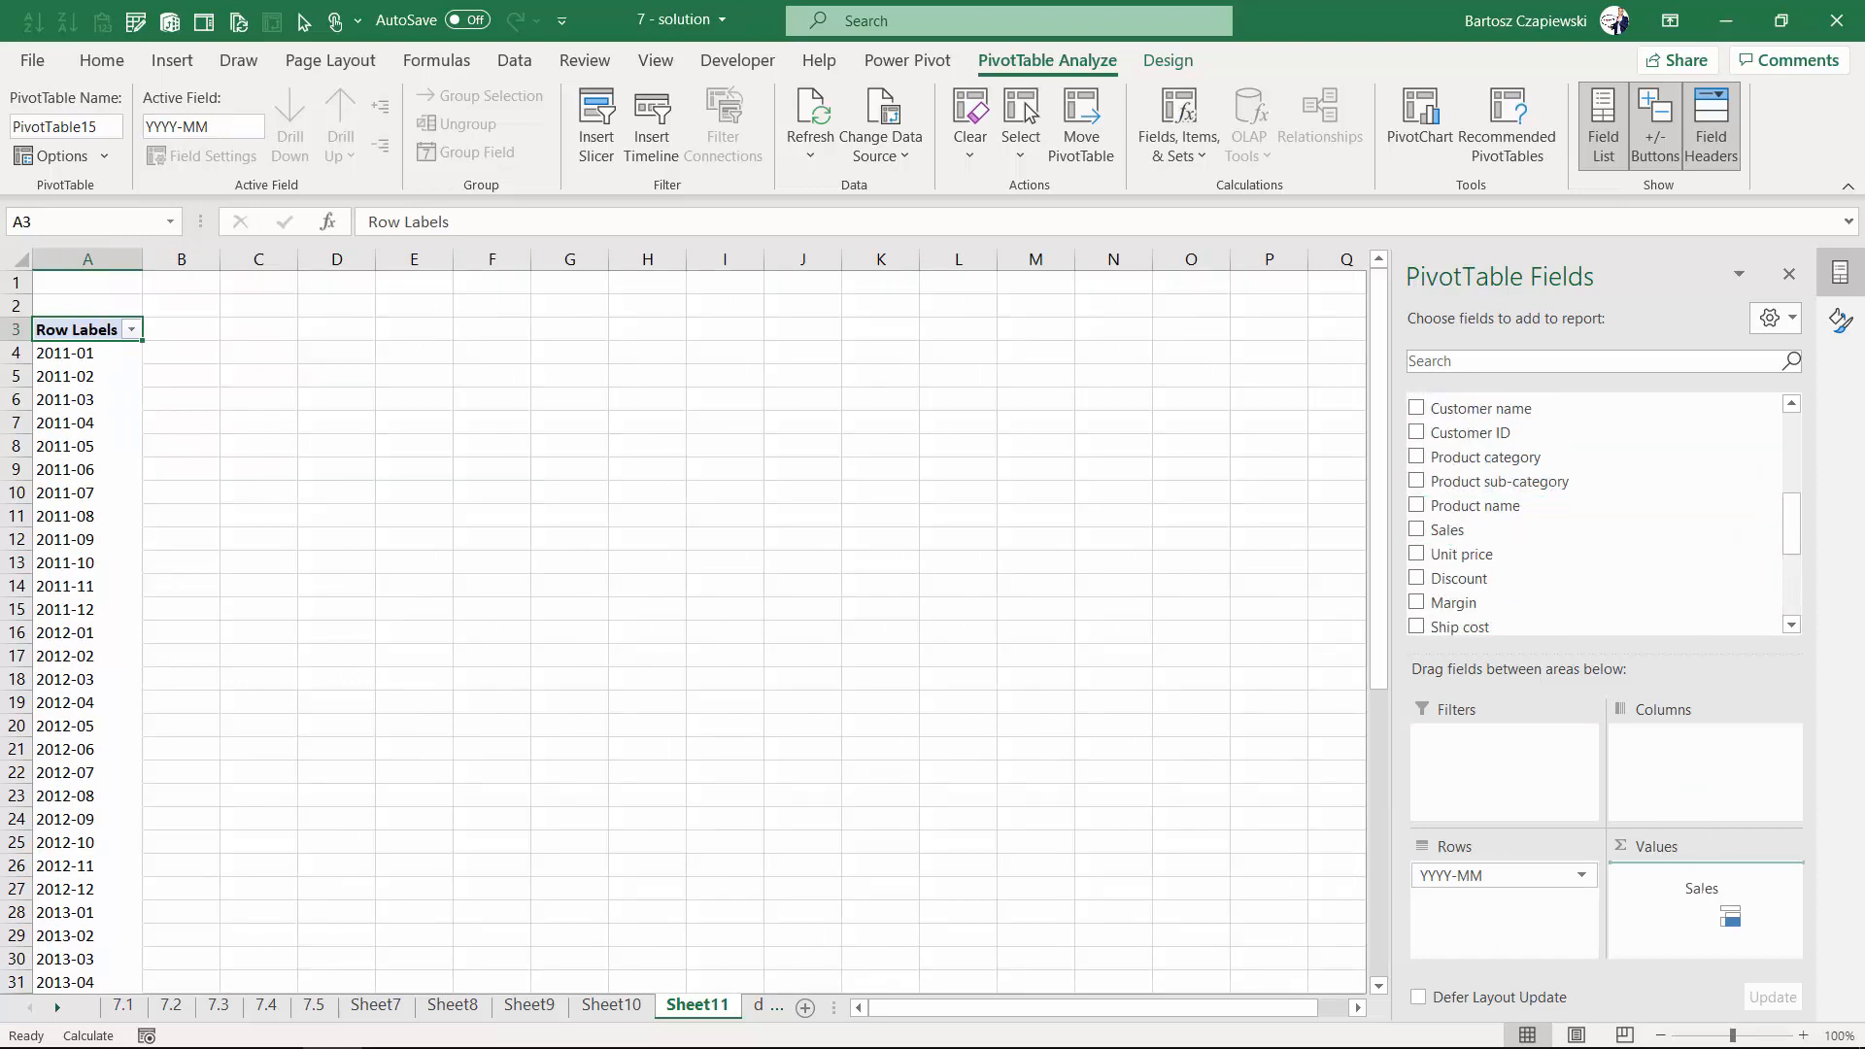
# - Show the sales values as a Running Total In the YYYY-MM field
pyautogui.click(199, 355)
pyautogui.rightClick(209, 352)
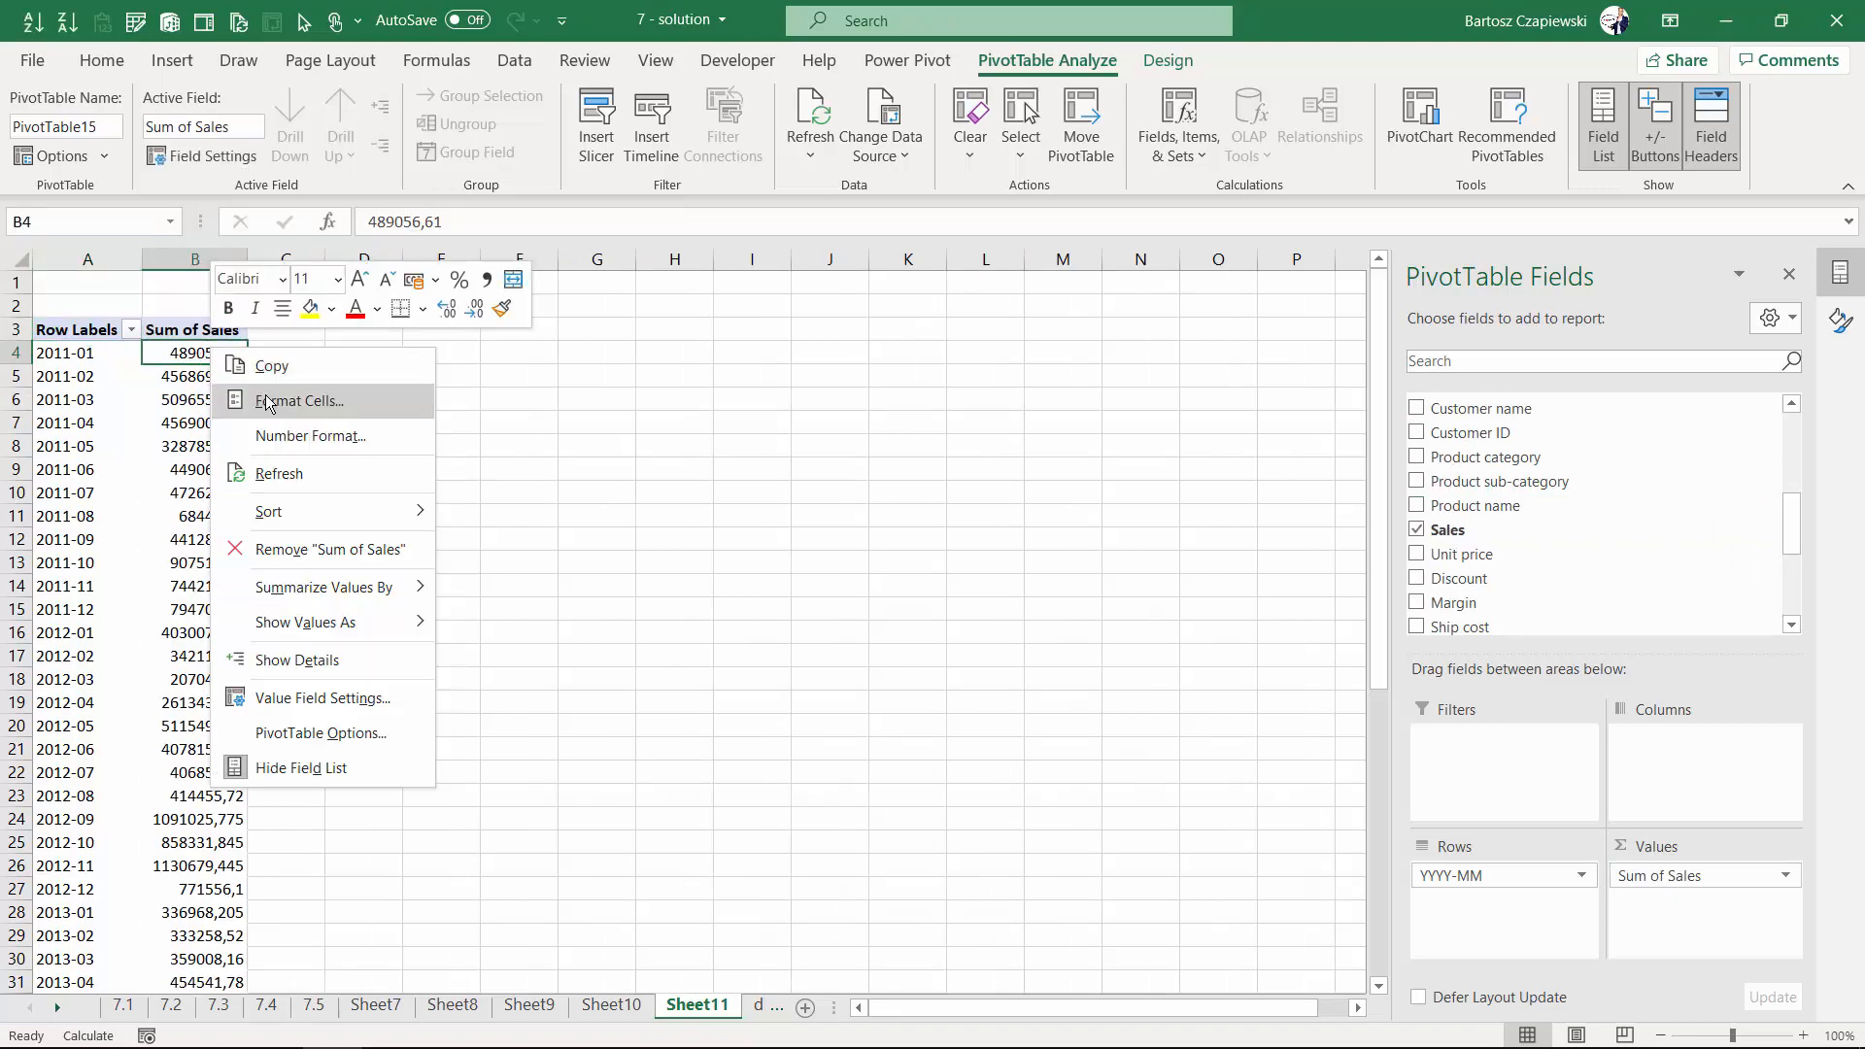
pyautogui.moveTo(309, 590)
pyautogui.moveTo(323, 629)
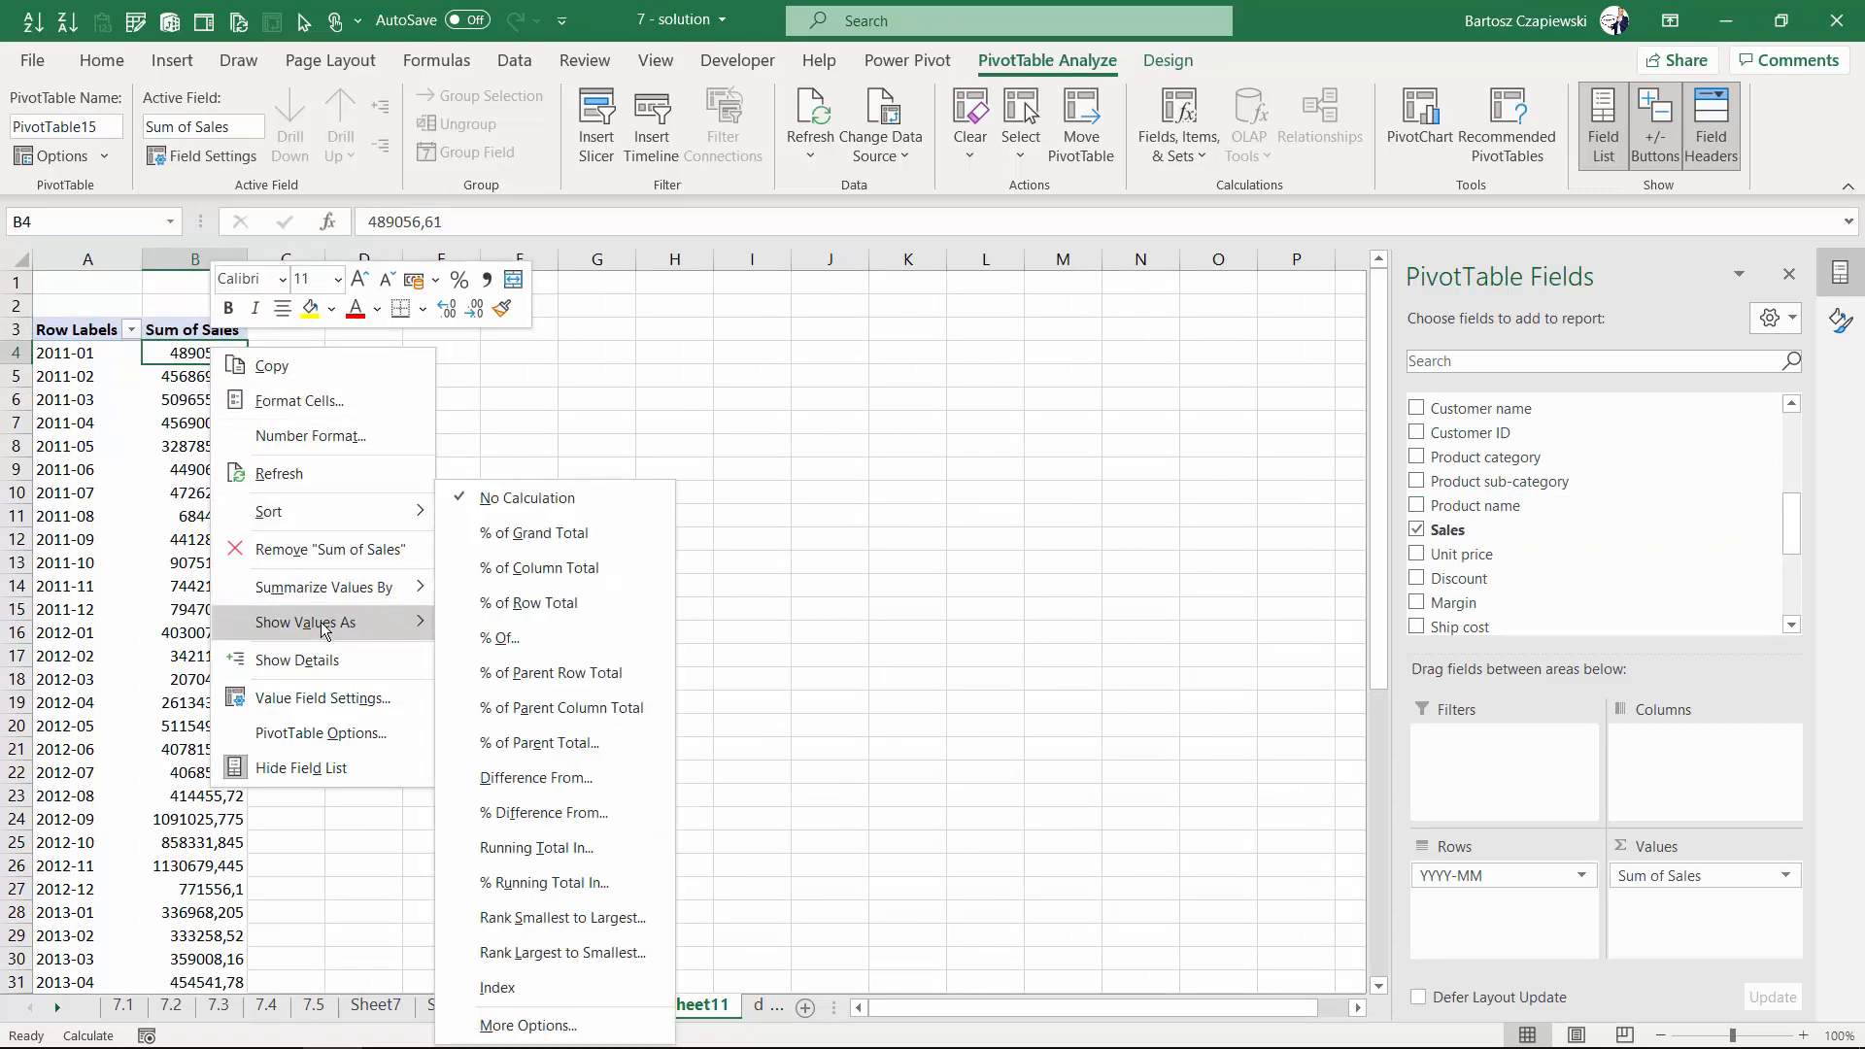
pyautogui.click(577, 847)
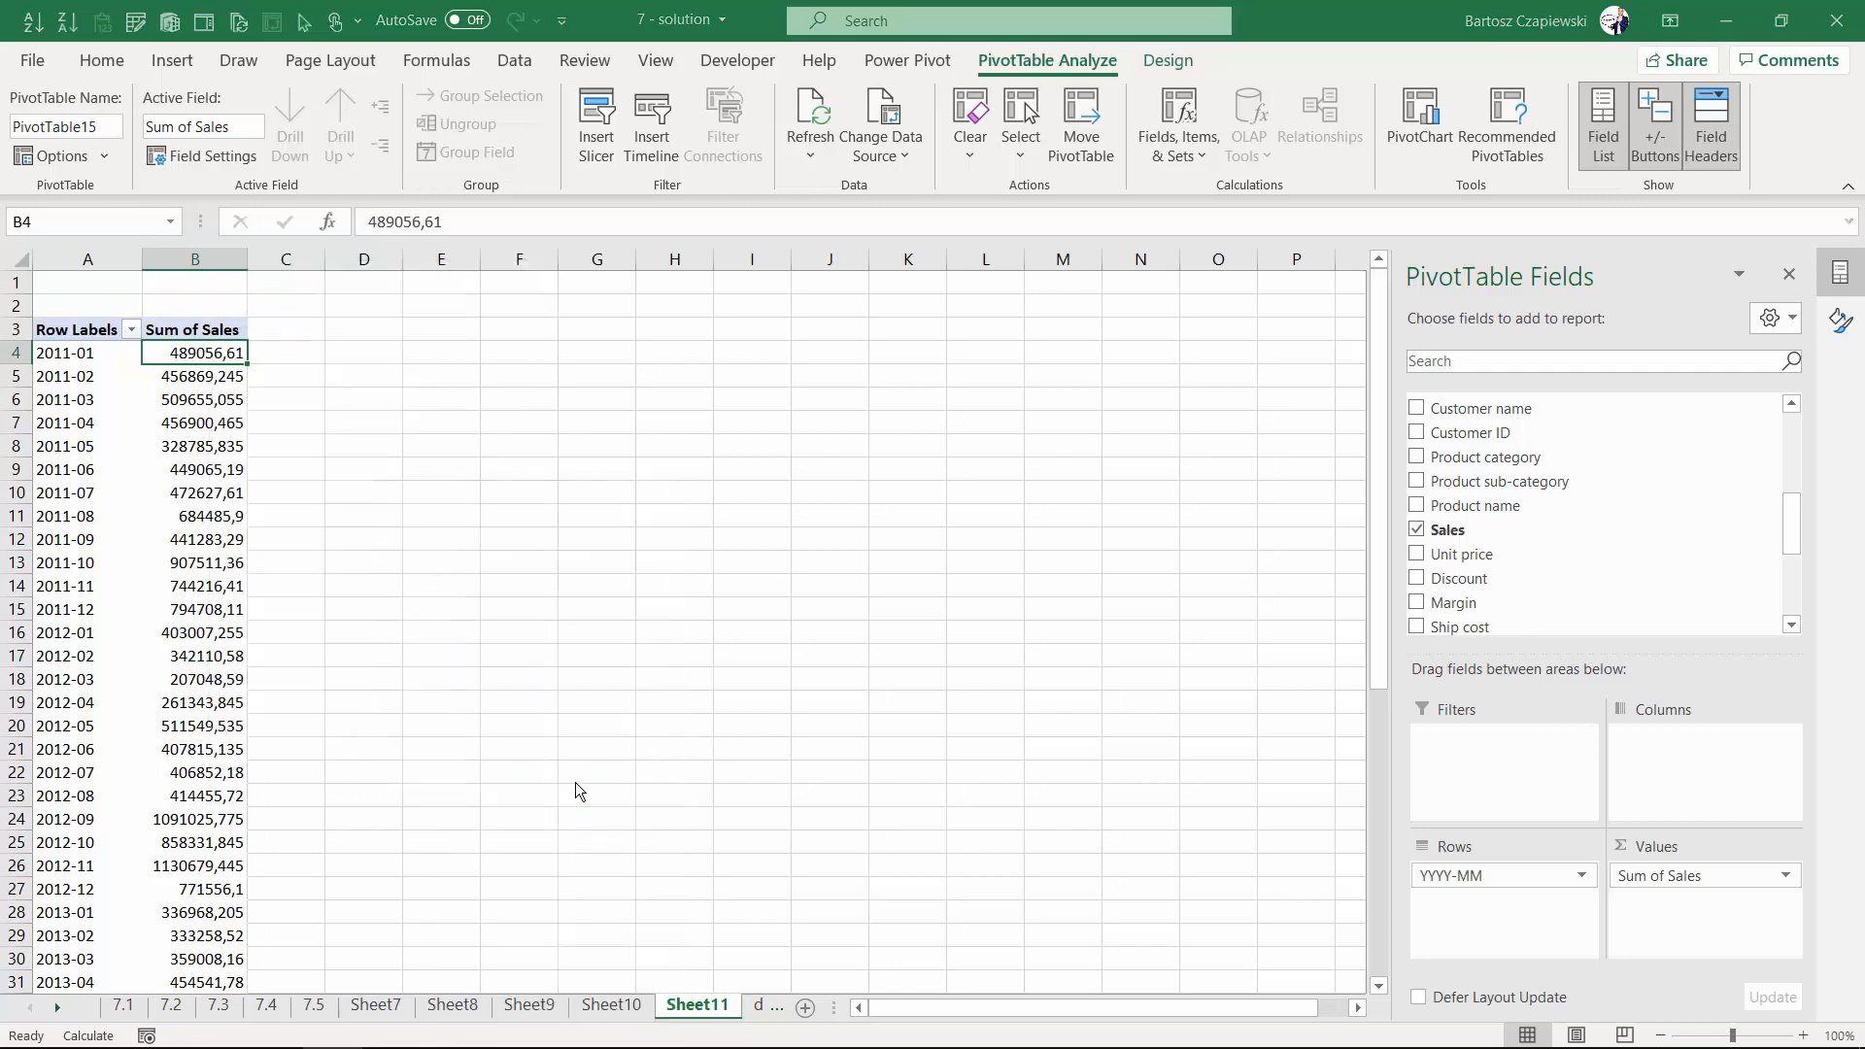
pyautogui.click(734, 541)
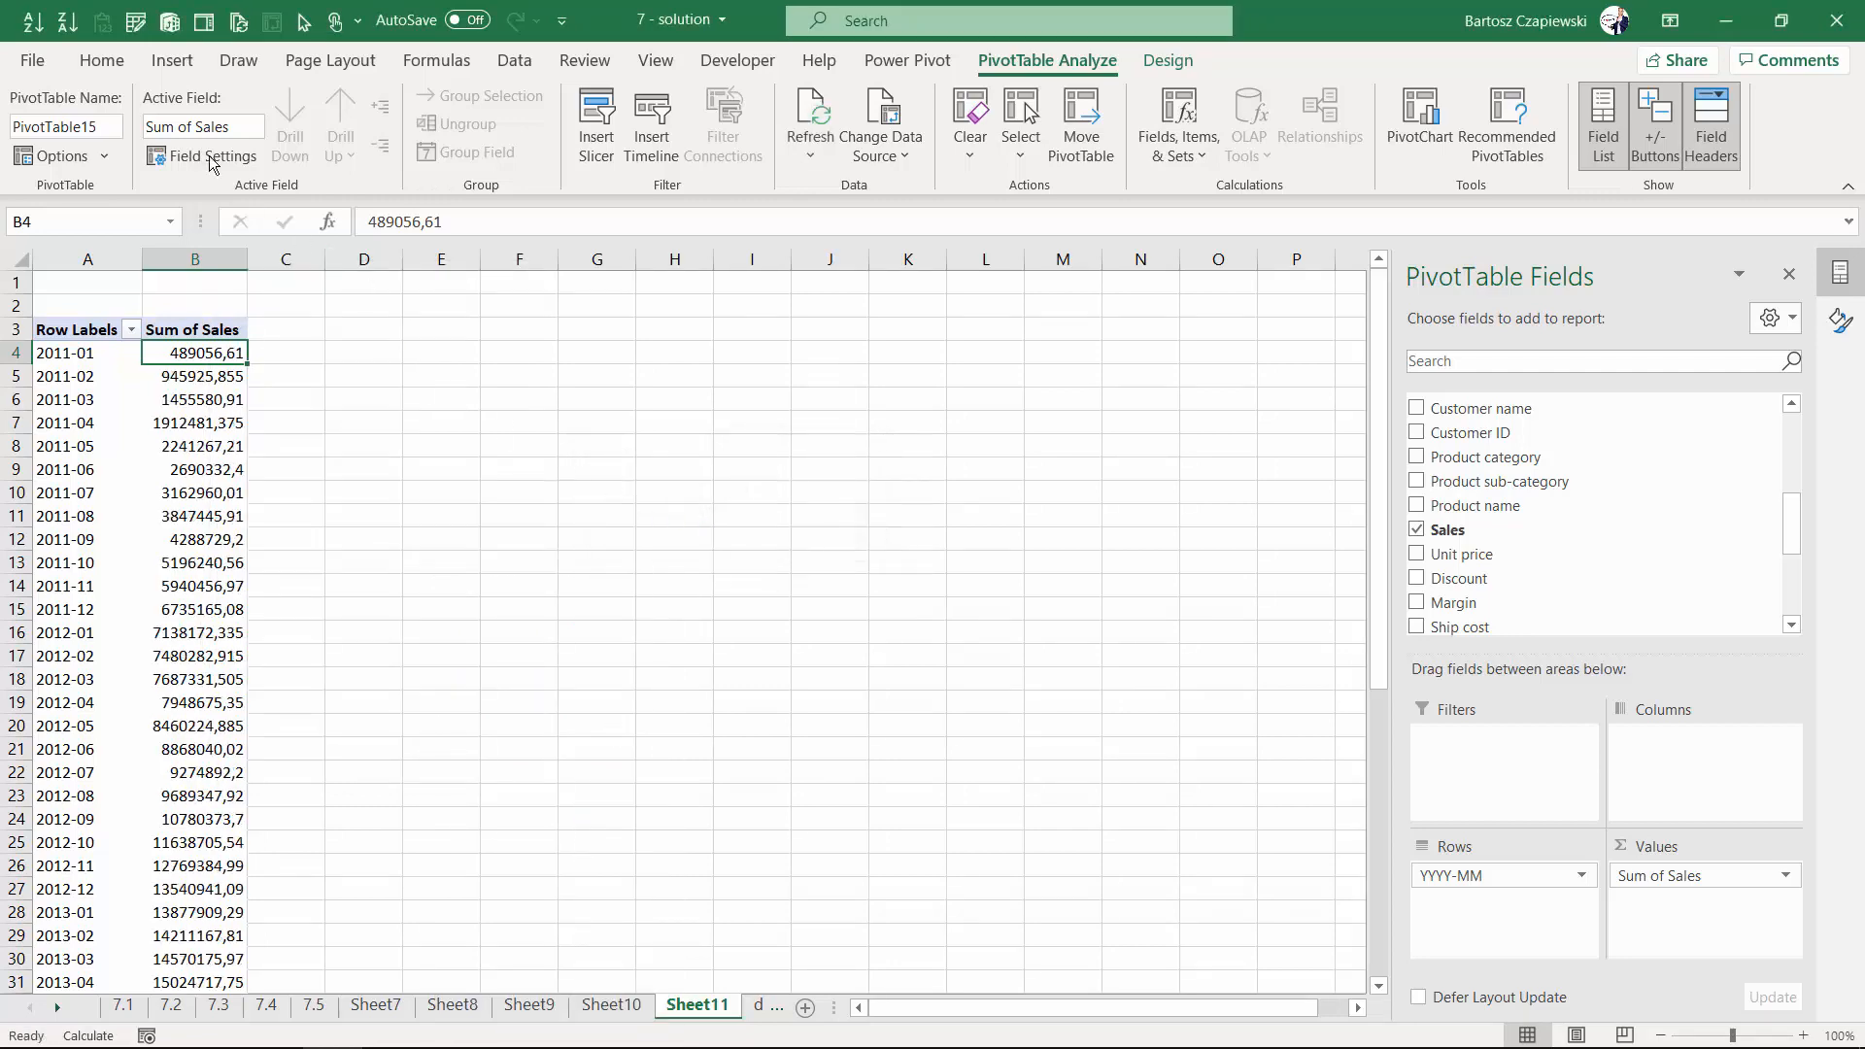
# - Insert a Line PivotChart of the running total of sales
pyautogui.click(173, 64)
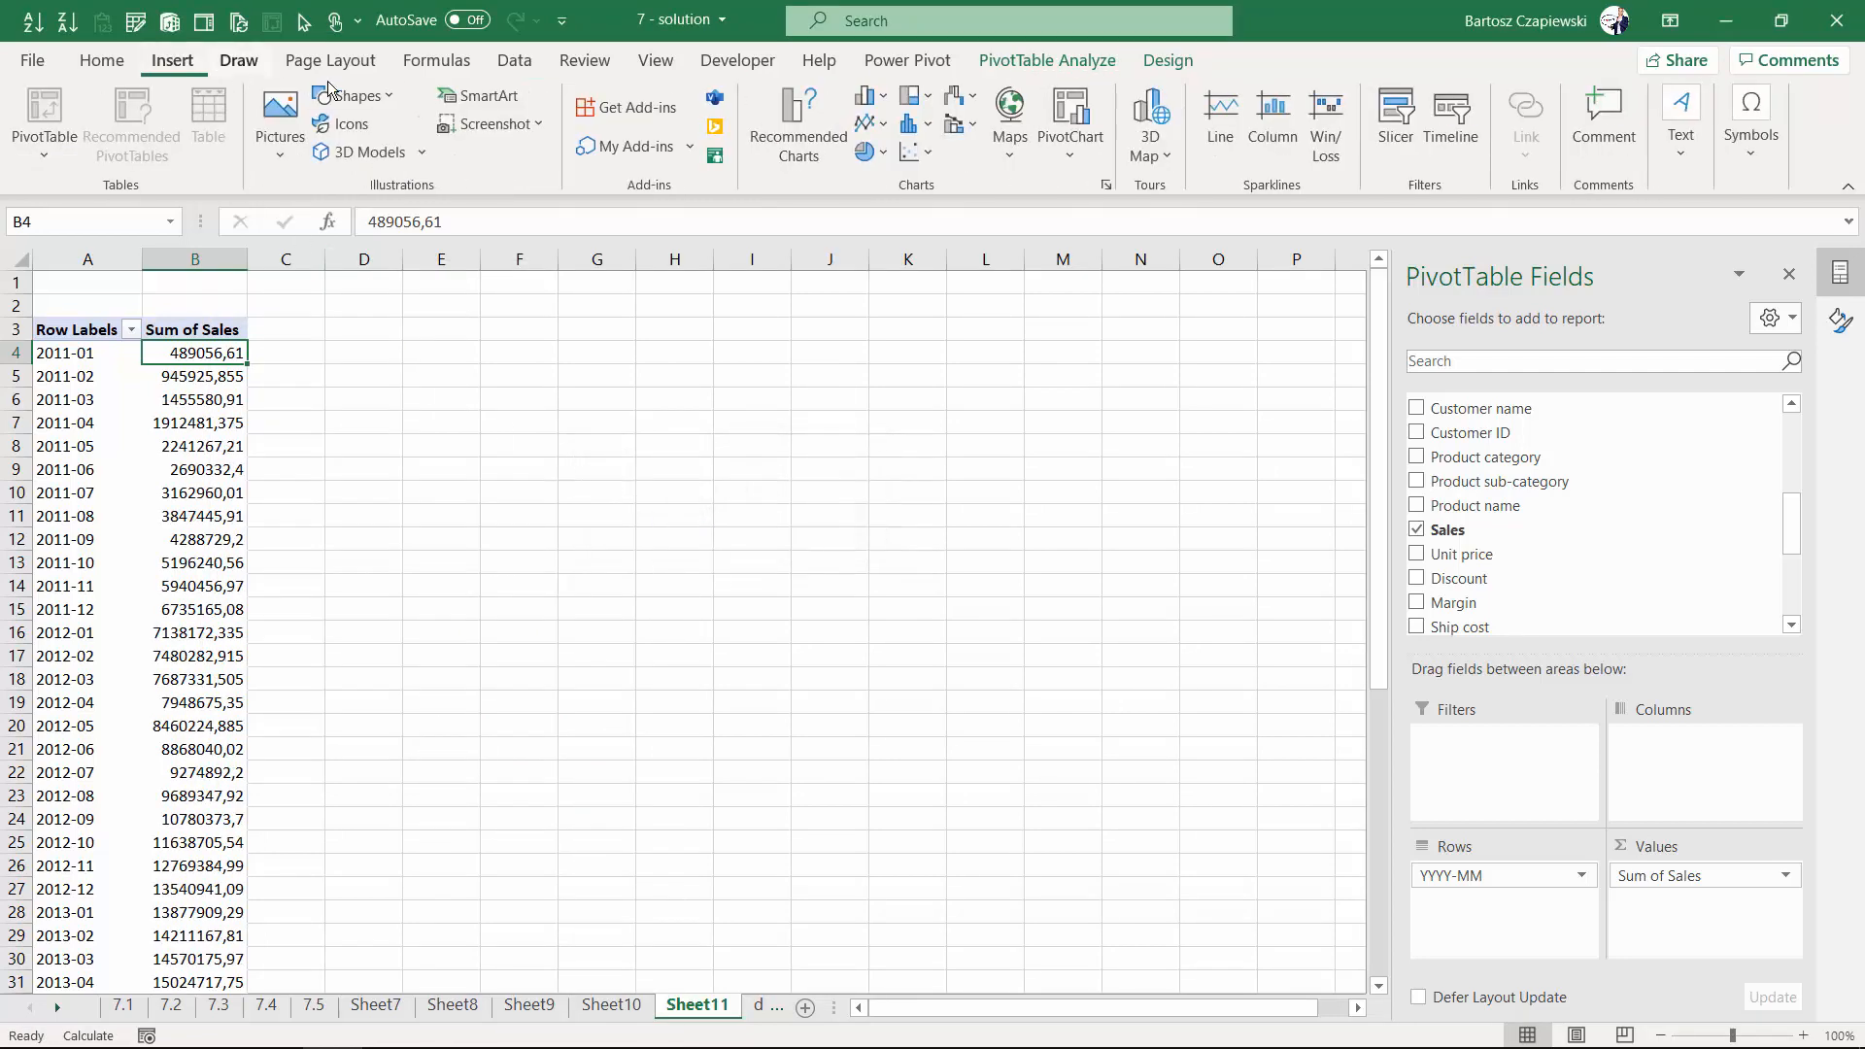
pyautogui.click(877, 129)
pyautogui.click(885, 206)
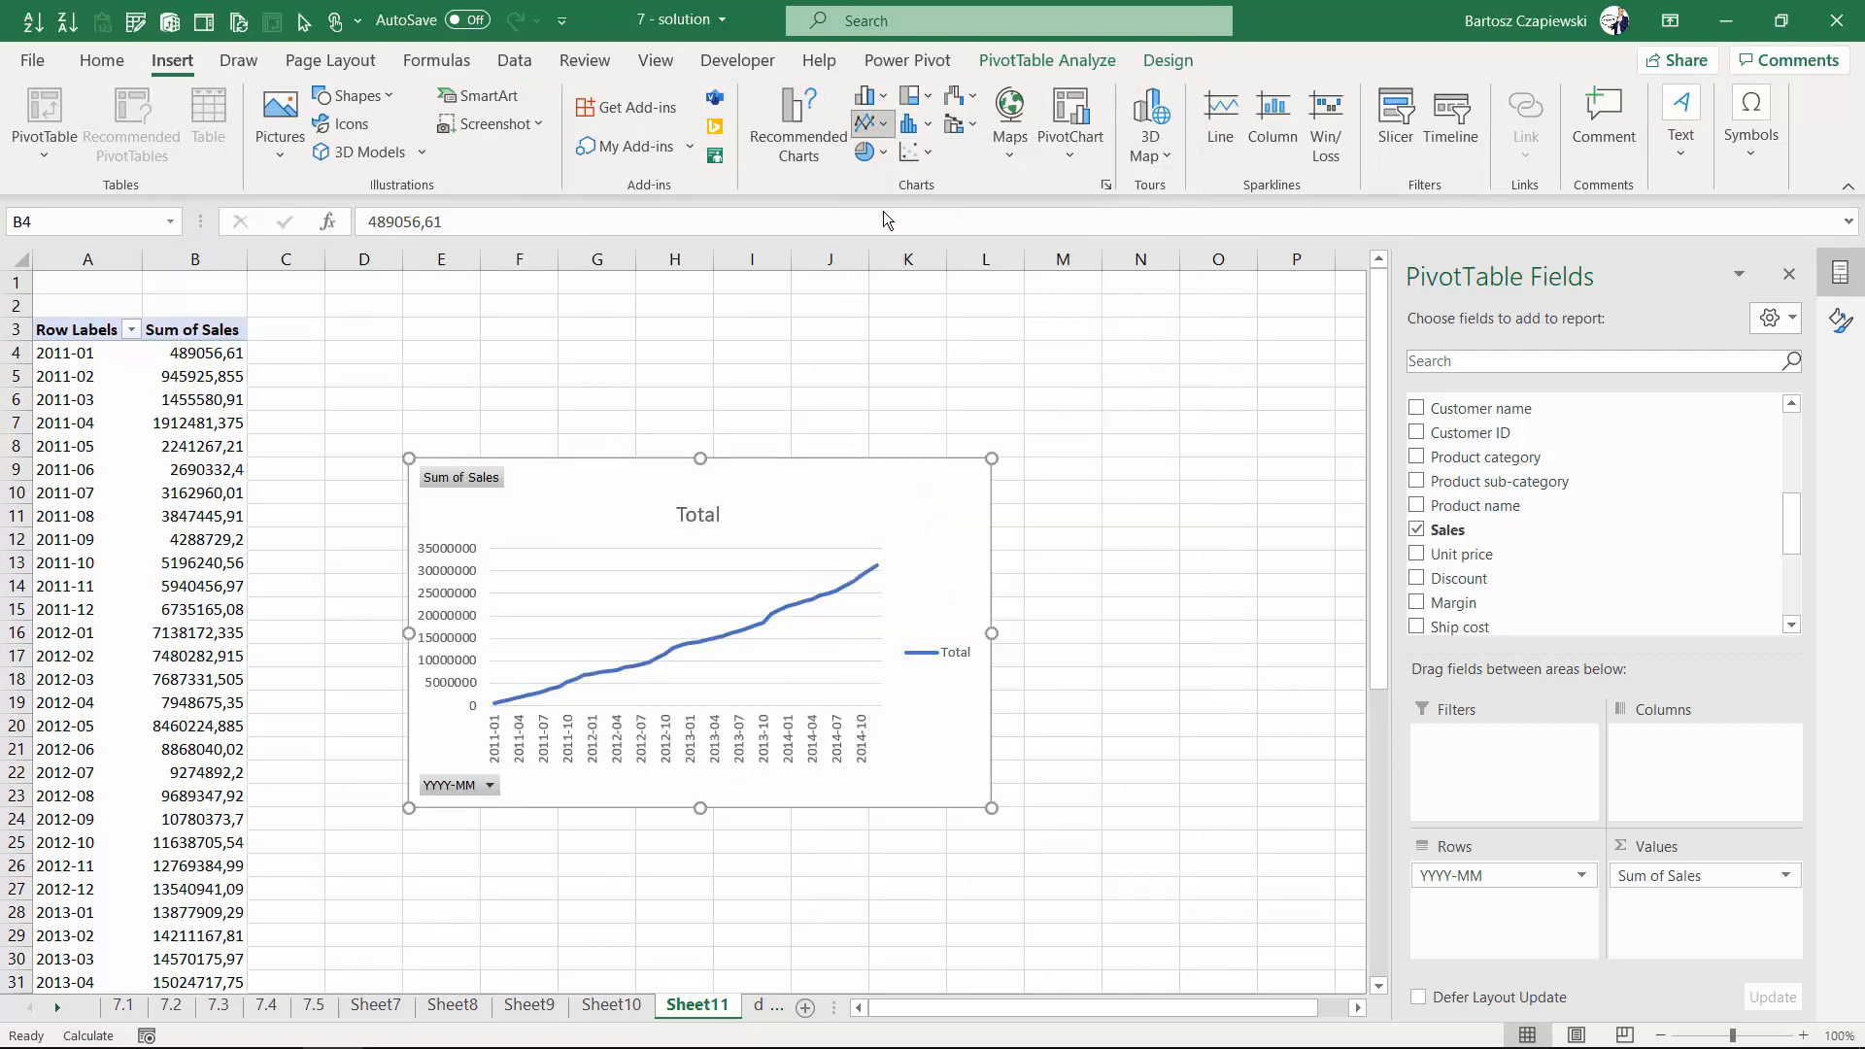